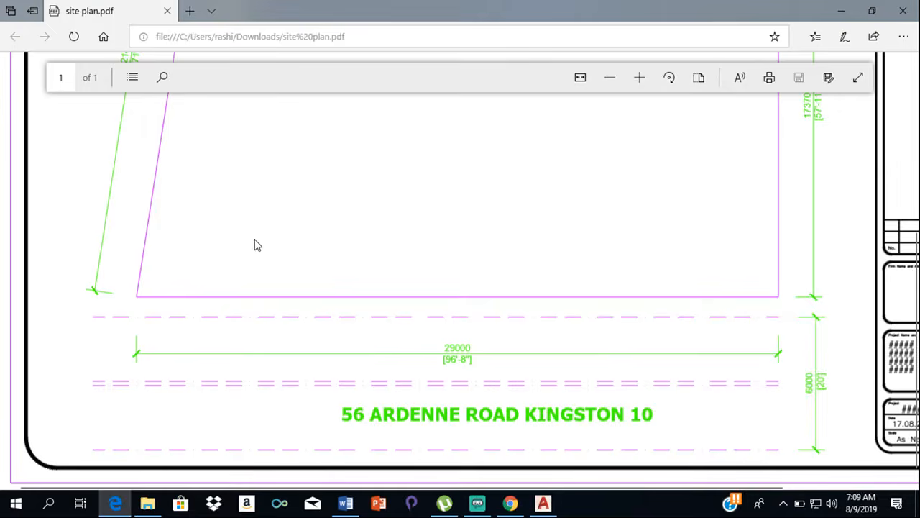
- Examine the site plan PDF for the plot's boundary shape, side lengths and the road reservation along its lower edge
{"action": "scroll", "coordinate": [257, 245], "scroll_direction": "up", "scroll_amount": 5}
{"action": "scroll", "coordinate": [588, 216], "scroll_direction": "up", "scroll_amount": 1}
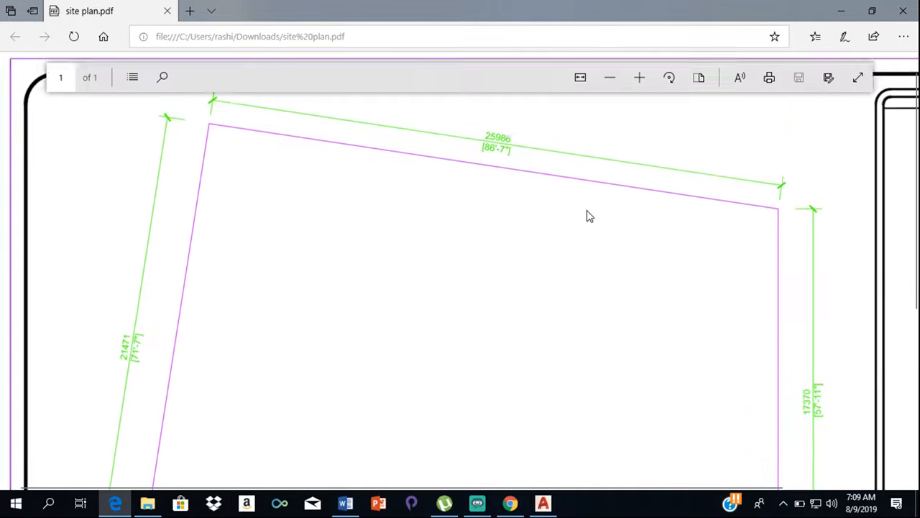
{"action": "scroll", "coordinate": [588, 216], "scroll_direction": "down", "scroll_amount": 4}
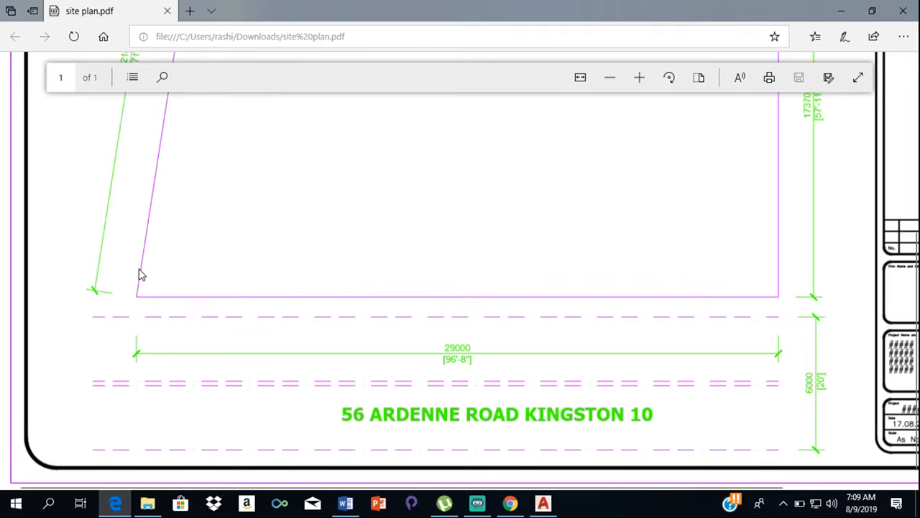
{"action": "scroll", "coordinate": [141, 274], "scroll_direction": "up", "scroll_amount": 4}
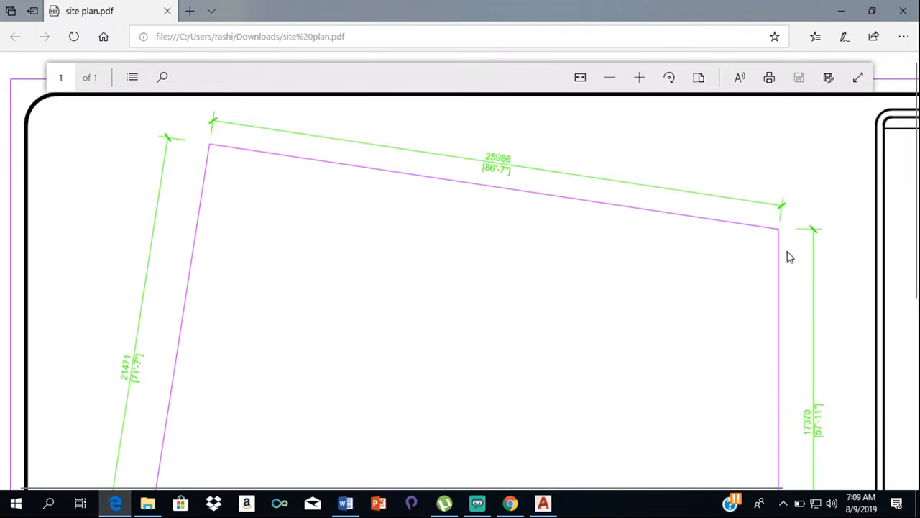
{"action": "scroll", "coordinate": [784, 274], "scroll_direction": "down", "scroll_amount": 3}
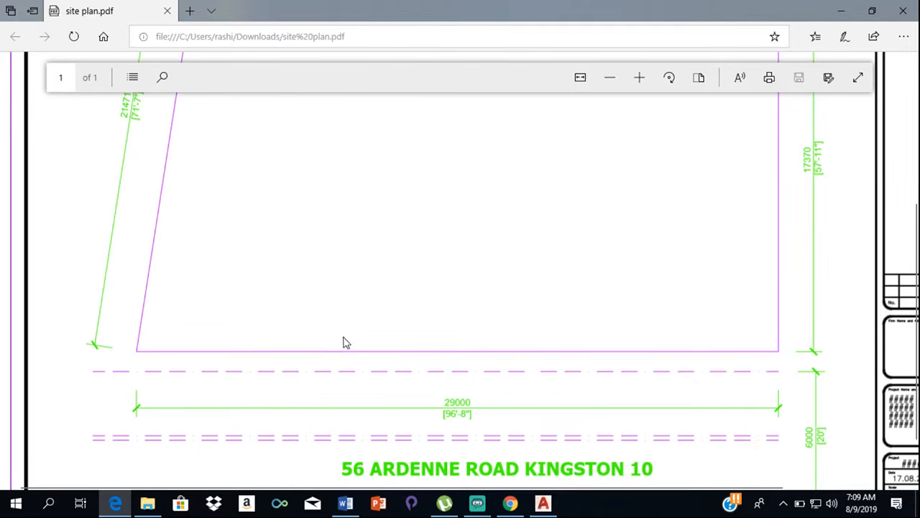
{"action": "scroll", "coordinate": [312, 391], "scroll_direction": "down", "scroll_amount": 1}
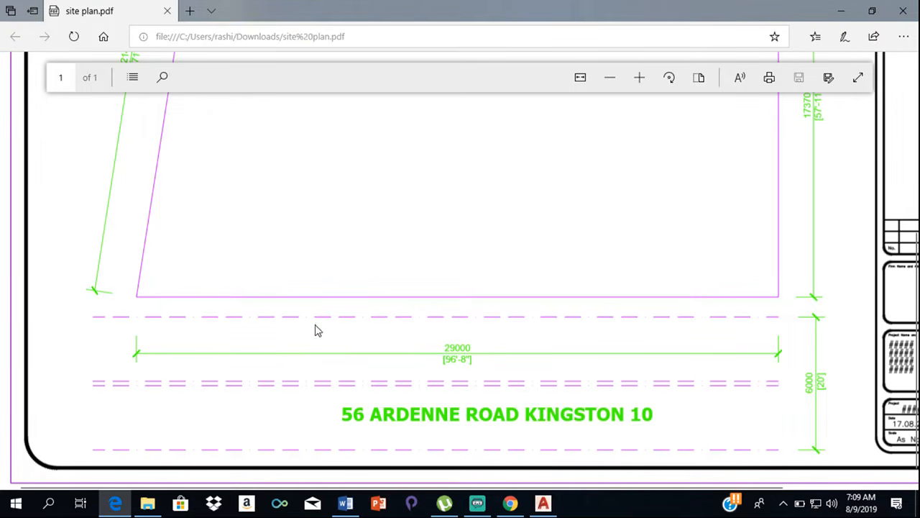
{"action": "scroll", "coordinate": [340, 308], "scroll_direction": "up", "scroll_amount": 6}
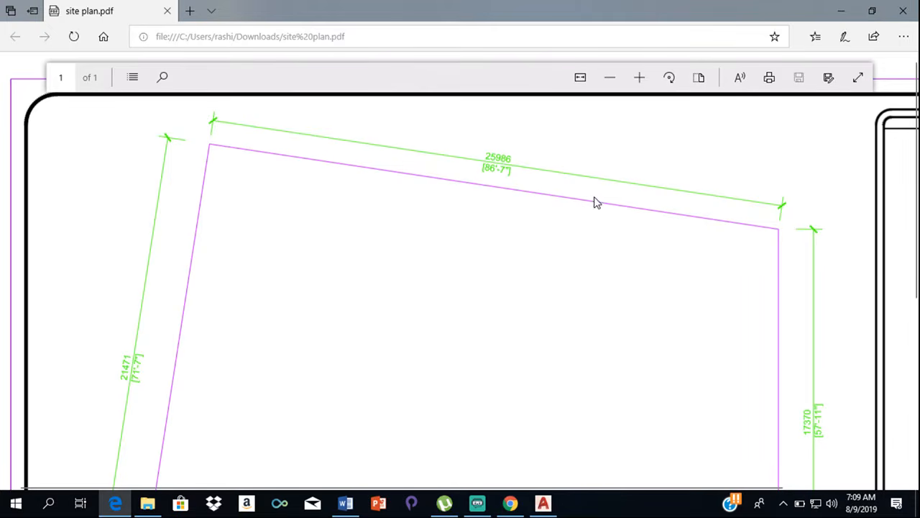
{"action": "scroll", "coordinate": [197, 404], "scroll_direction": "down", "scroll_amount": 6}
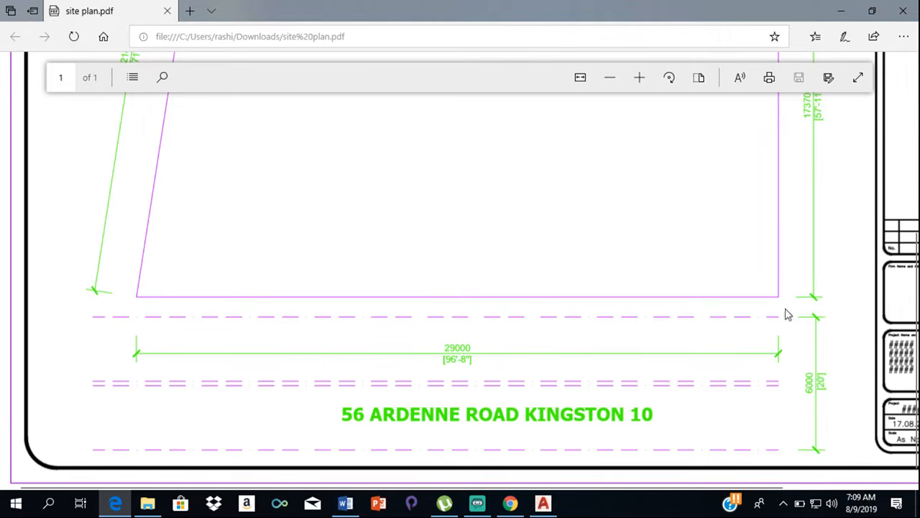
{"action": "scroll", "coordinate": [794, 195], "scroll_direction": "up", "scroll_amount": 1}
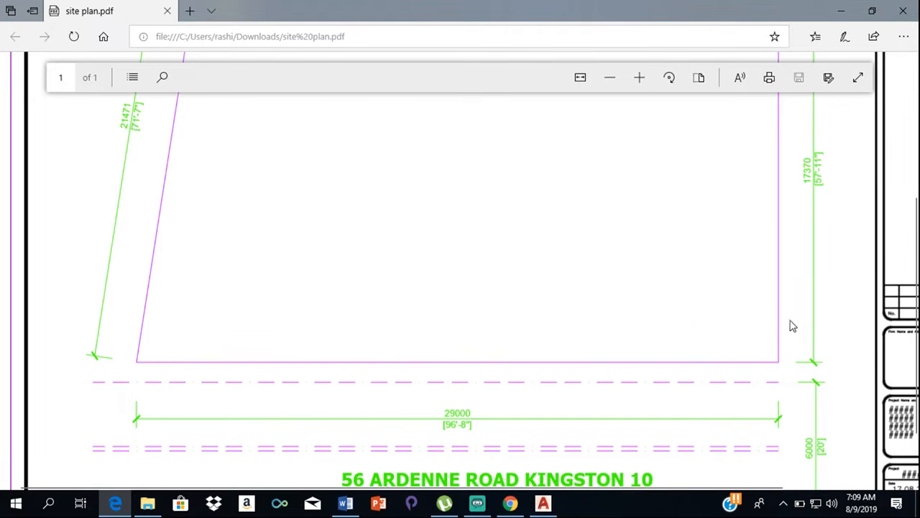
{"action": "scroll", "coordinate": [141, 148], "scroll_direction": "up", "scroll_amount": 1}
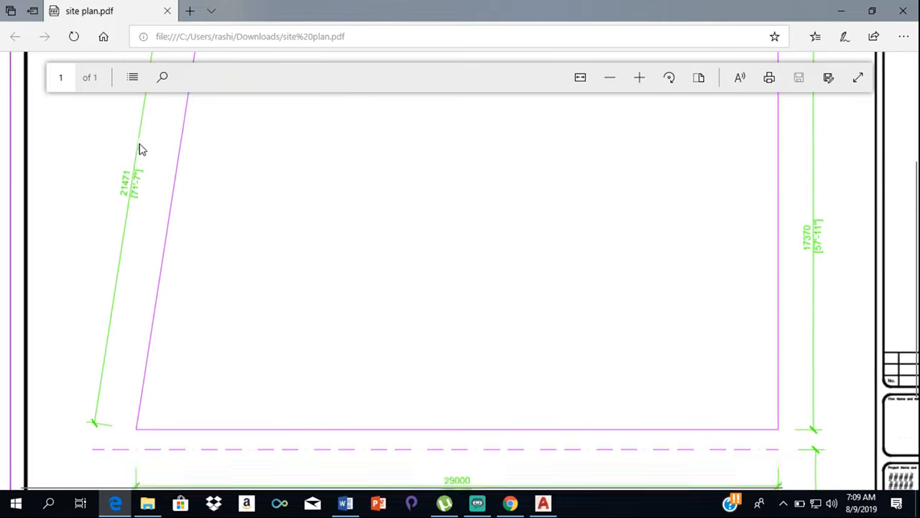
{"action": "scroll", "coordinate": [141, 149], "scroll_direction": "up", "scroll_amount": 2}
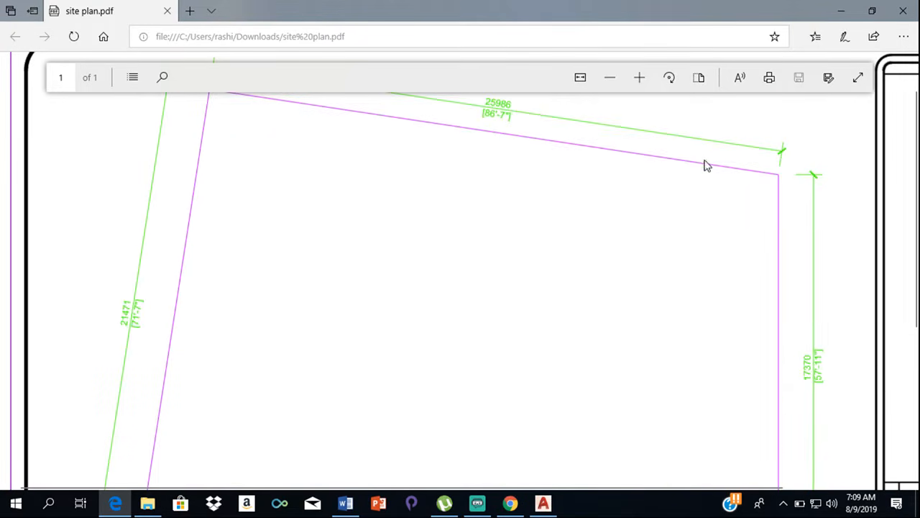
{"action": "scroll", "coordinate": [143, 231], "scroll_direction": "down", "scroll_amount": 4}
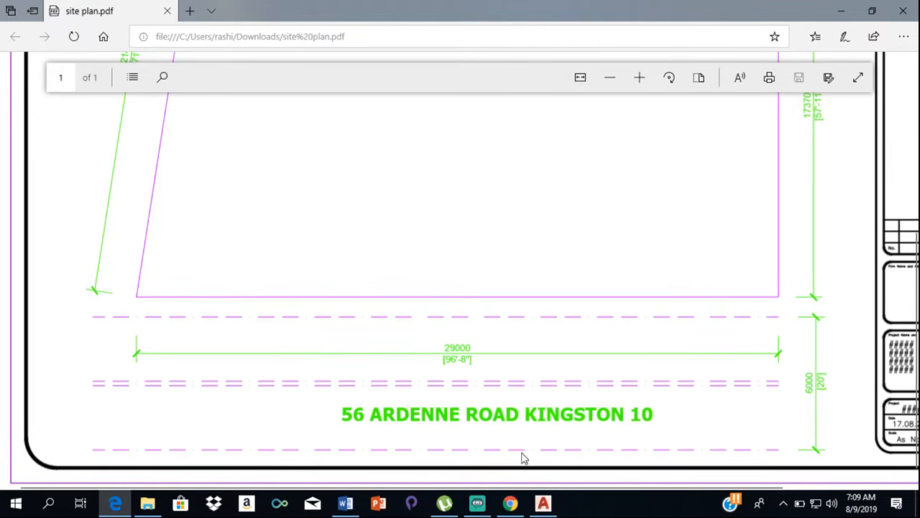
- Switch to AutoCAD and set the drawing units' length precision to 0, keeping decimal type and millimeters
{"action": "left_click", "coordinate": [543, 503]}
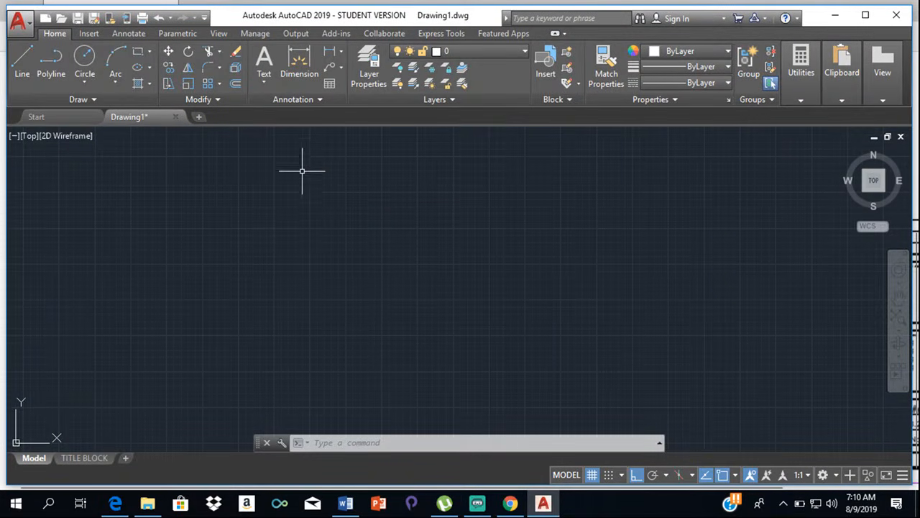
{"action": "type", "text": "u"}
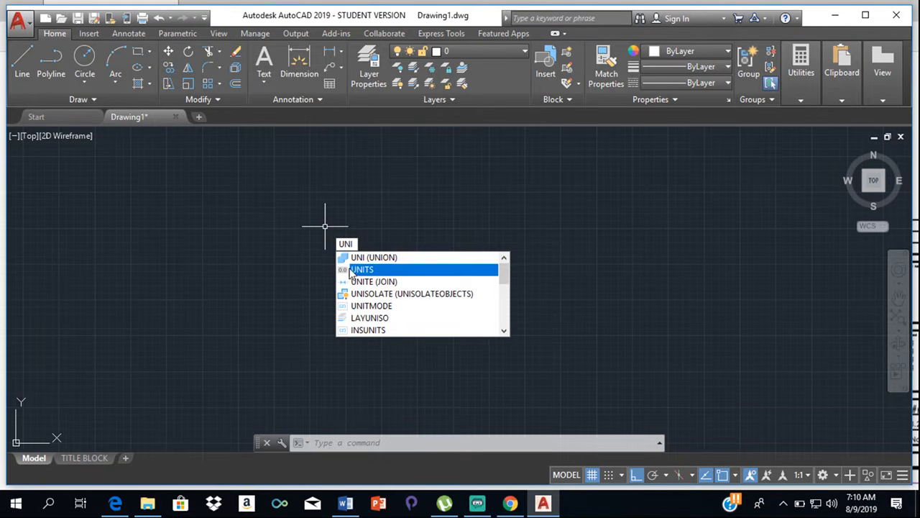
{"action": "left_click", "coordinate": [403, 270]}
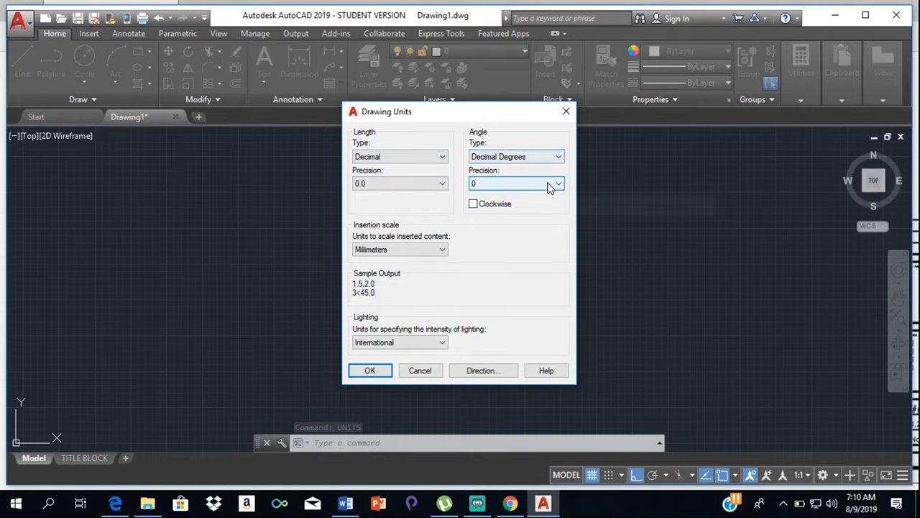
{"action": "left_click", "coordinate": [432, 186]}
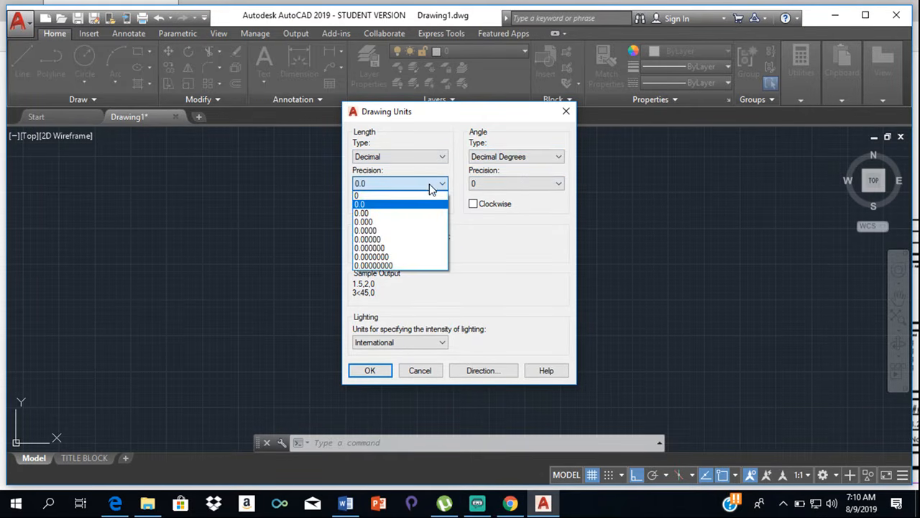
{"action": "left_click", "coordinate": [391, 197]}
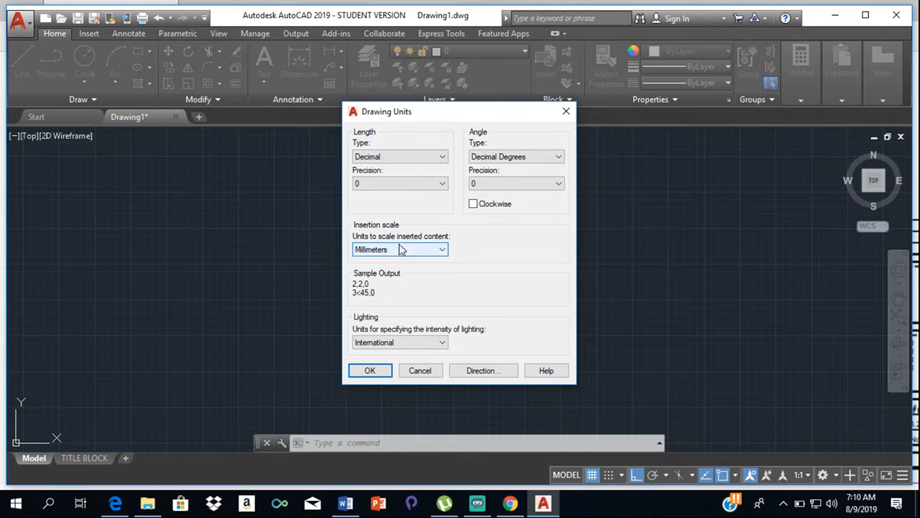
{"action": "left_click", "coordinate": [370, 370]}
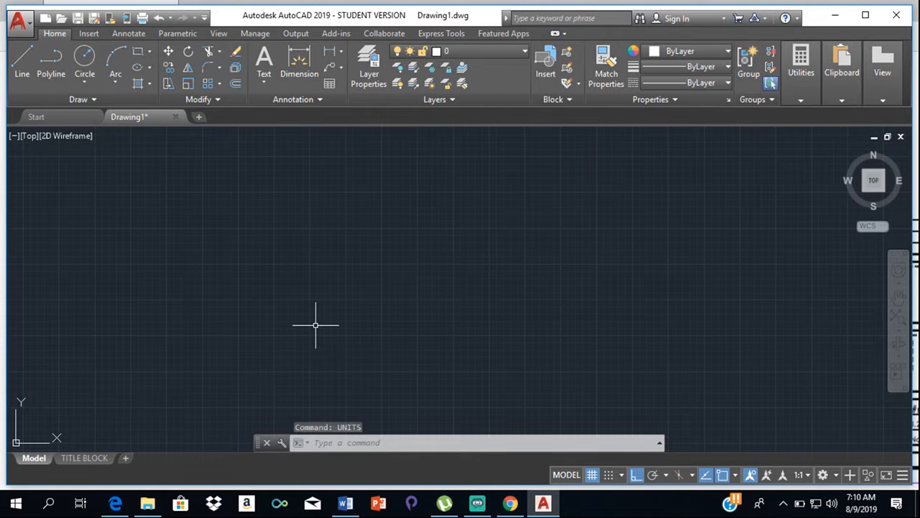
- Set the model space limits with the lower left corner at 0,0 and the upper right corner at 35000,35000
{"action": "type", "text": "limi"}
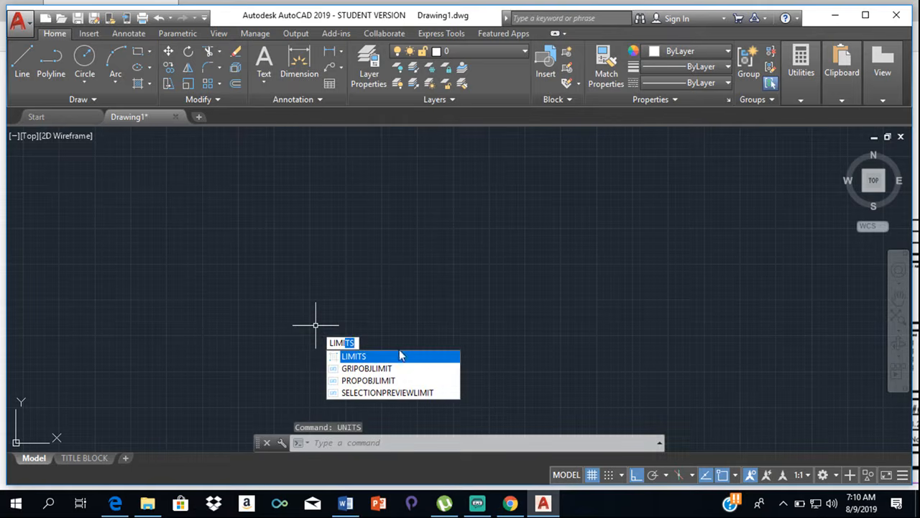
{"action": "left_click", "coordinate": [421, 357]}
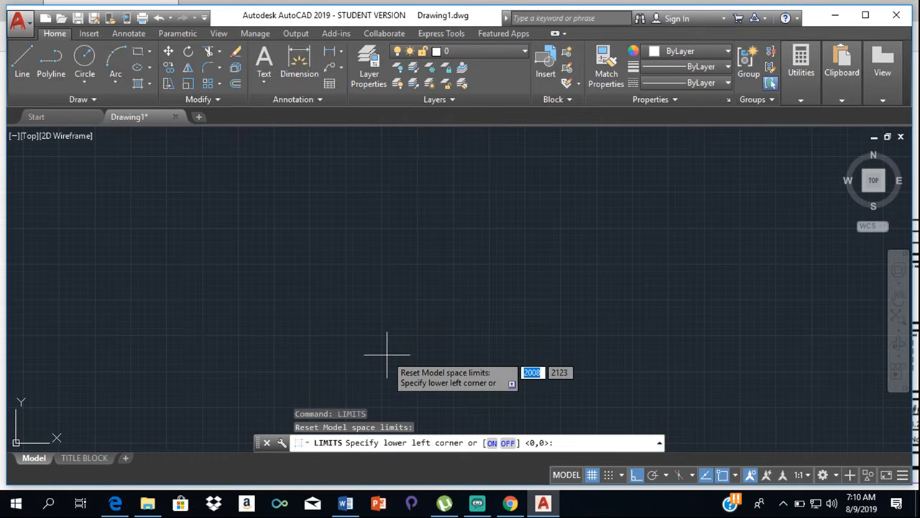
{"action": "scroll", "coordinate": [417, 327], "scroll_direction": "down", "scroll_amount": 3}
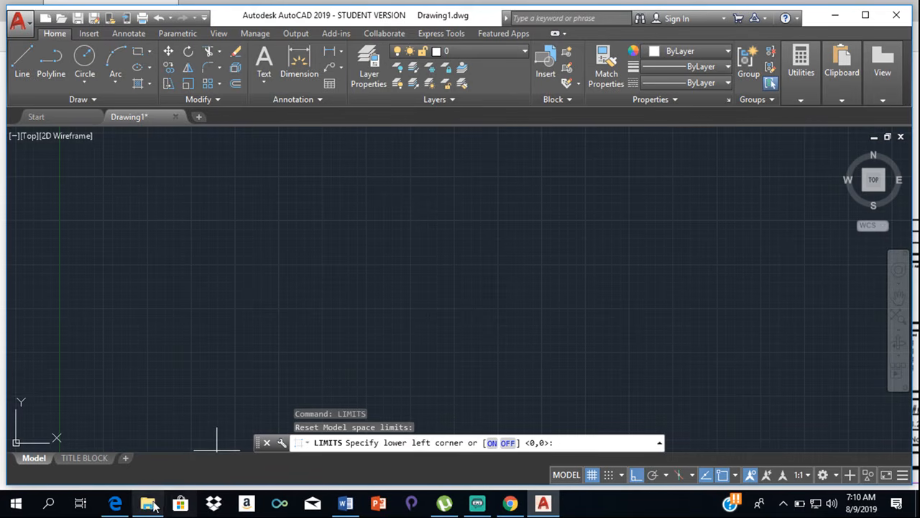
{"action": "mouse_move", "coordinate": [151, 492]}
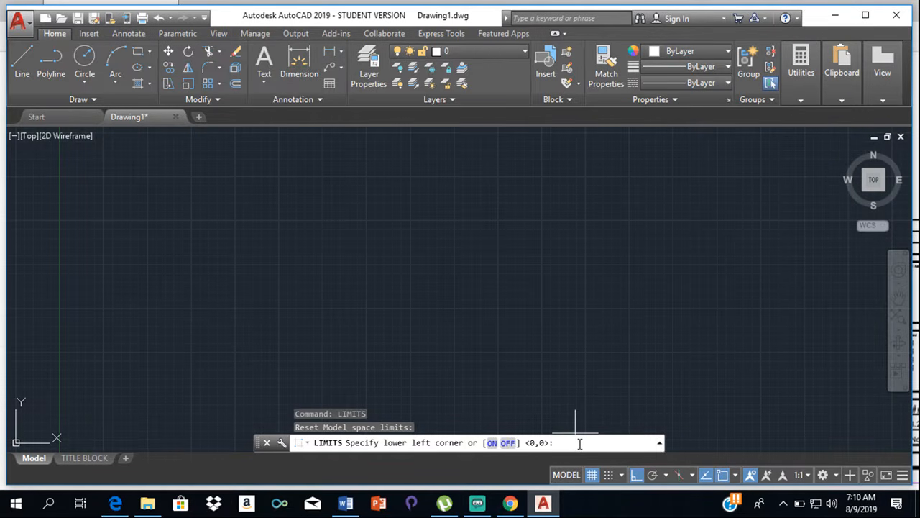
{"action": "key", "text": "Return"}
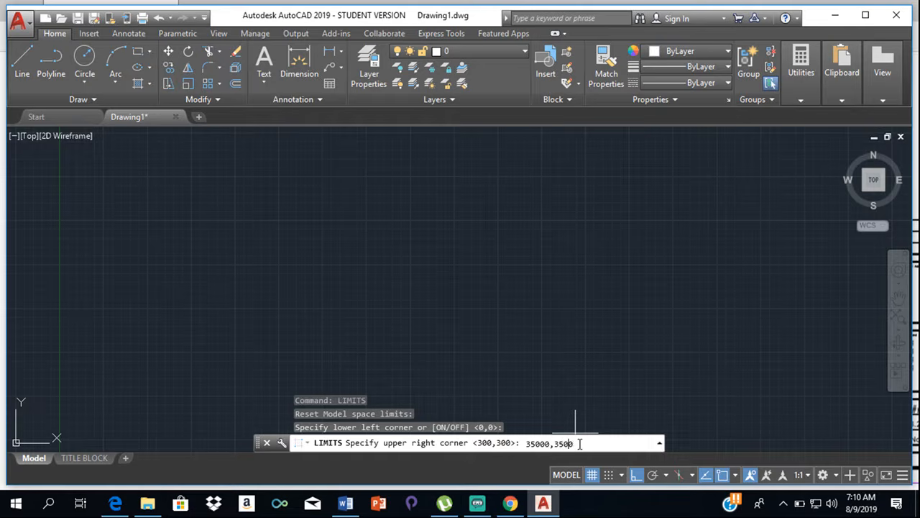
{"action": "key", "text": "Return"}
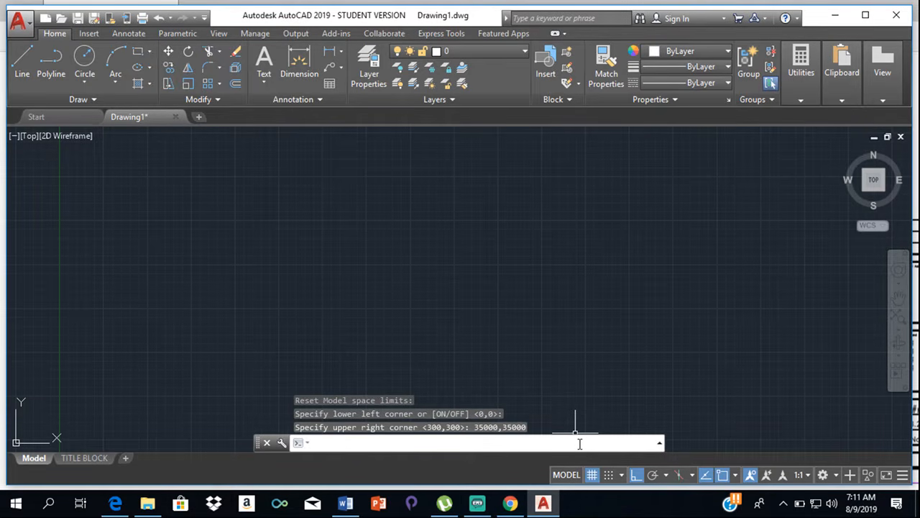
- Draw the plot's bottom boundary as a horizontal line 29000 mm long, running right from a freely picked start point
{"action": "scroll", "coordinate": [460, 269], "scroll_direction": "down", "scroll_amount": 6}
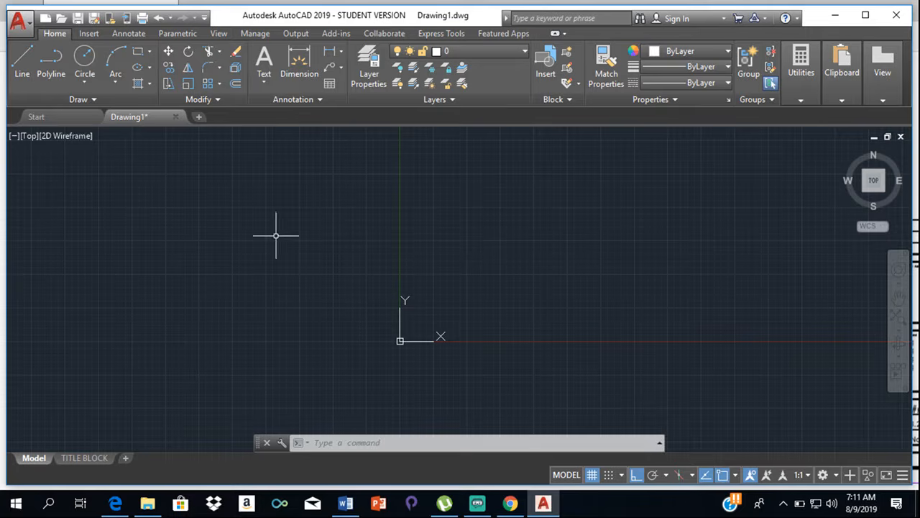
{"action": "scroll", "coordinate": [594, 253], "scroll_direction": "down", "scroll_amount": 4}
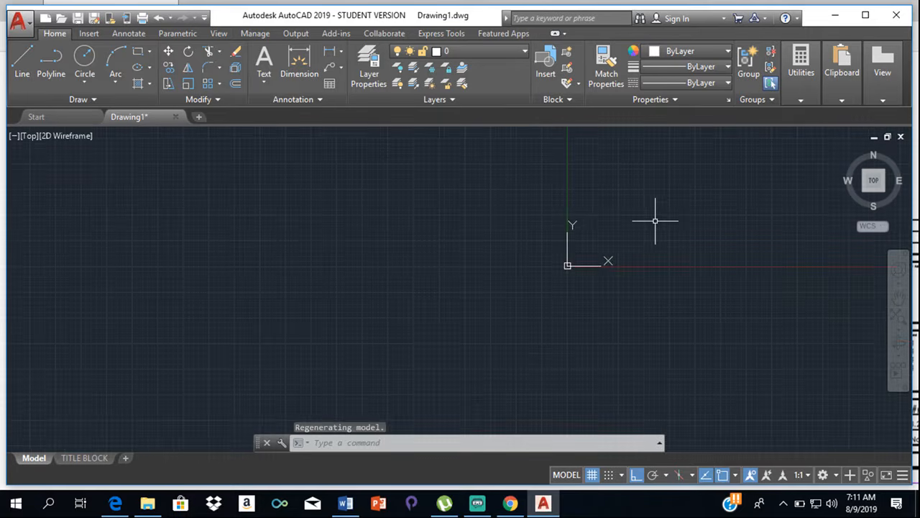
{"action": "middle_click_drag", "start_coordinate": [655, 221], "coordinate": [478, 396]}
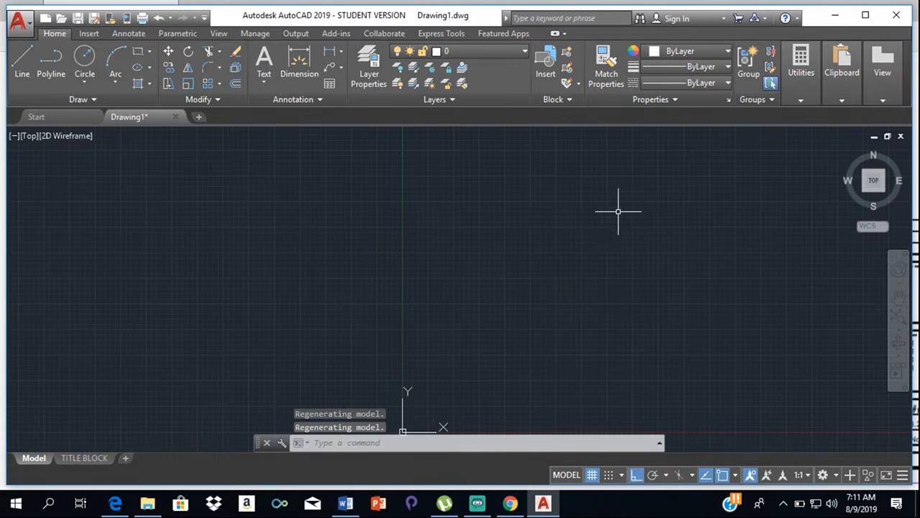
{"action": "scroll", "coordinate": [628, 217], "scroll_direction": "down", "scroll_amount": 2}
{"action": "middle_click_drag", "start_coordinate": [628, 216], "coordinate": [413, 330]}
{"action": "scroll", "coordinate": [628, 208], "scroll_direction": "down", "scroll_amount": 2}
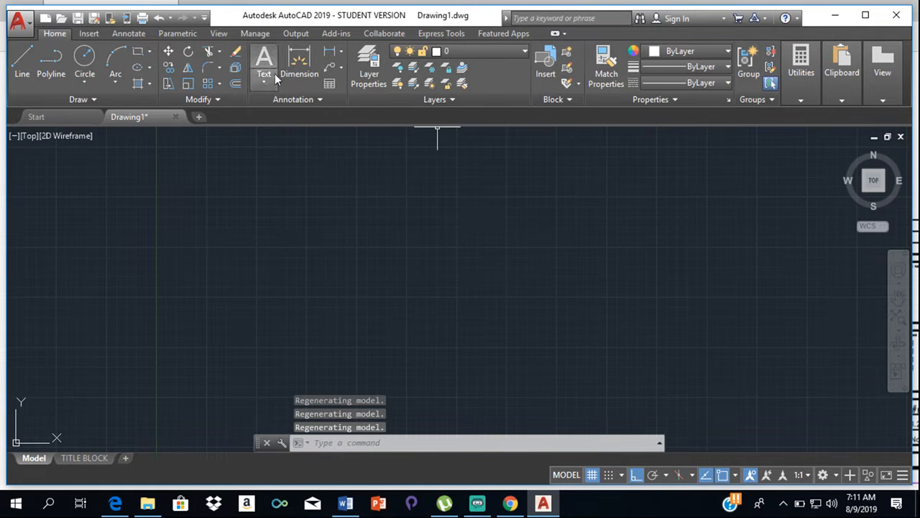
{"action": "left_click", "coordinate": [24, 62]}
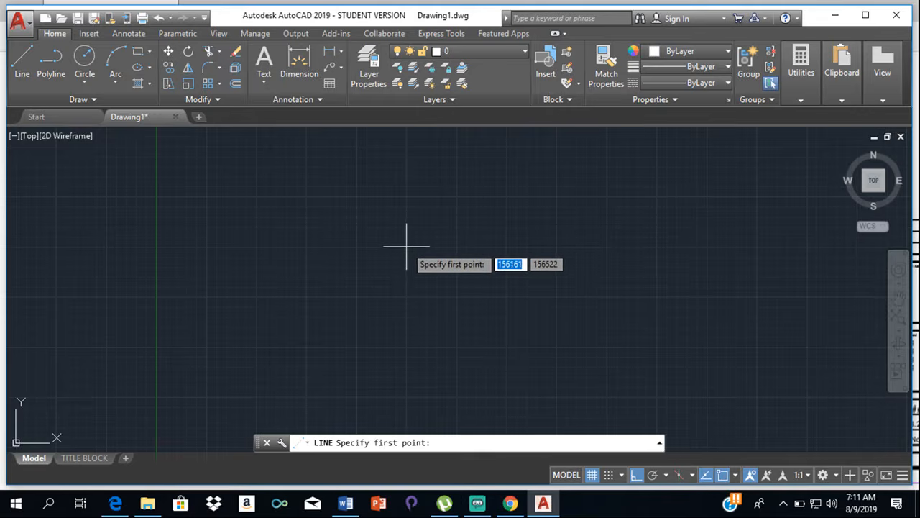
{"action": "left_click", "coordinate": [407, 346]}
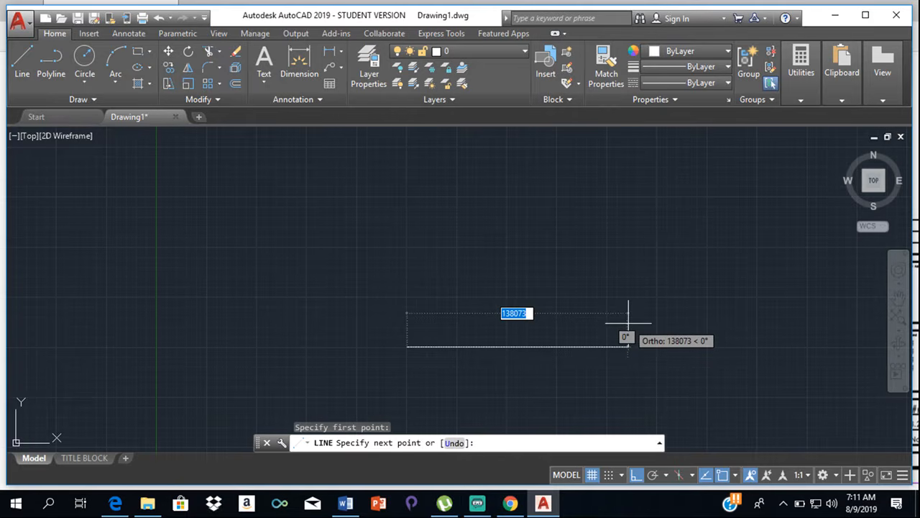
{"action": "type", "text": "29000"}
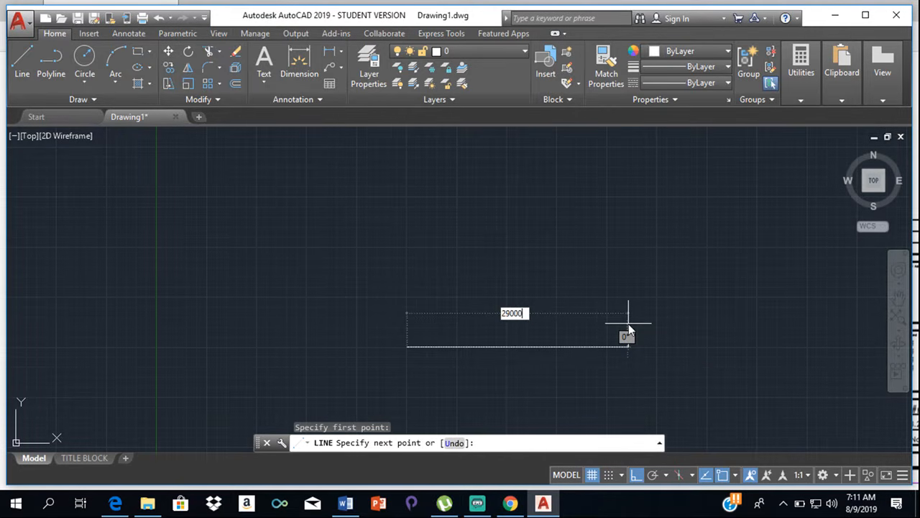
{"action": "key", "text": "Return"}
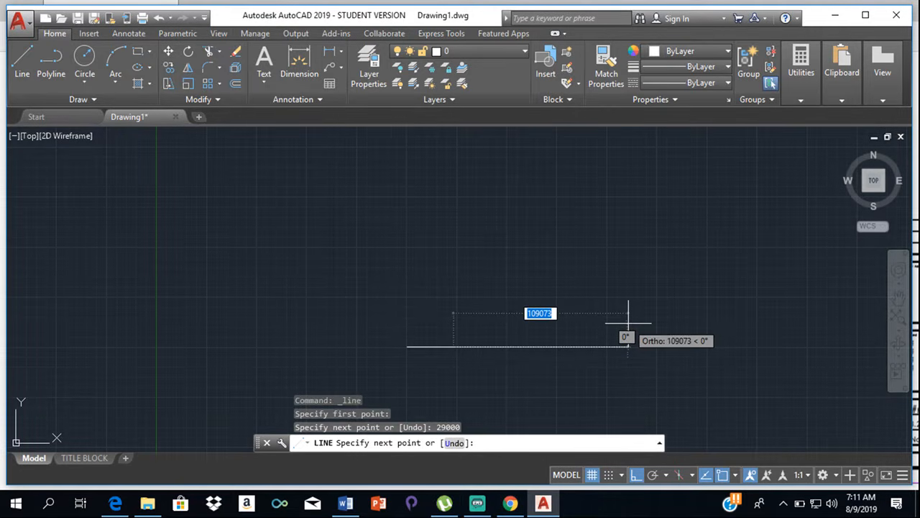
- Continue the line straight up from the bottom boundary's right end by 17370 mm to form the right boundary
{"action": "scroll", "coordinate": [406, 341], "scroll_direction": "down", "scroll_amount": 6}
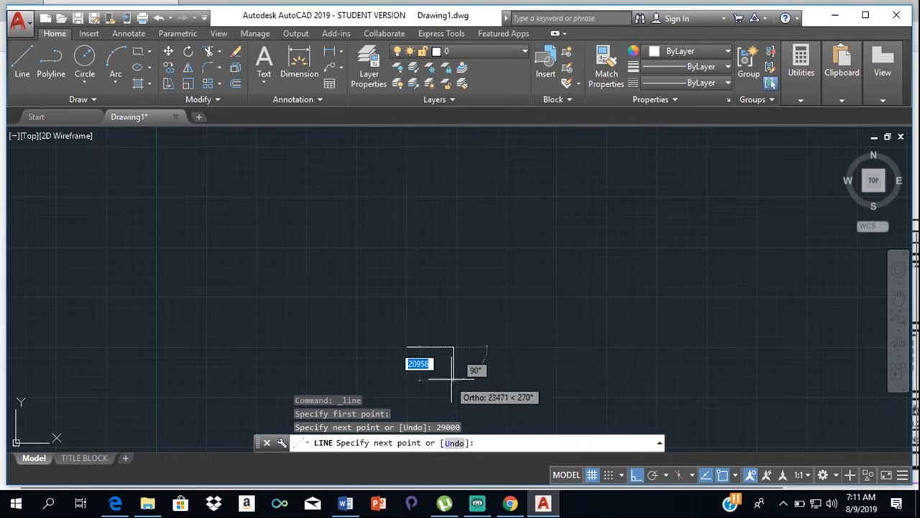
{"action": "scroll", "coordinate": [453, 342], "scroll_direction": "up", "scroll_amount": 5}
{"action": "scroll", "coordinate": [458, 346], "scroll_direction": "up", "scroll_amount": 2}
{"action": "middle_click_drag", "start_coordinate": [457, 351], "coordinate": [516, 304]}
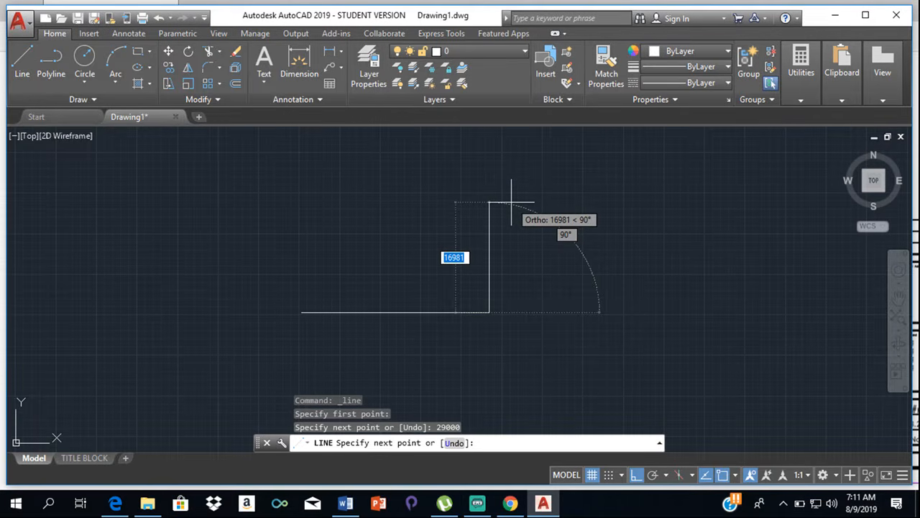
{"action": "type", "text": "17370"}
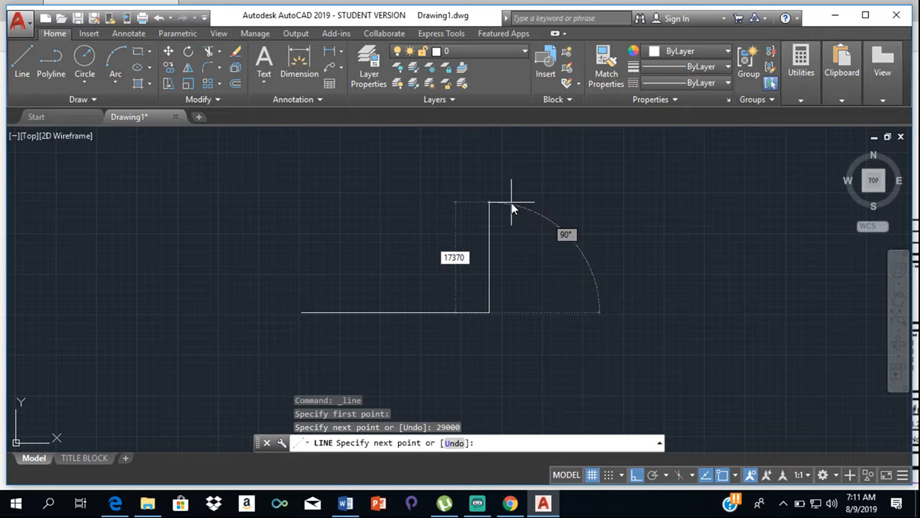
{"action": "key", "text": "Return"}
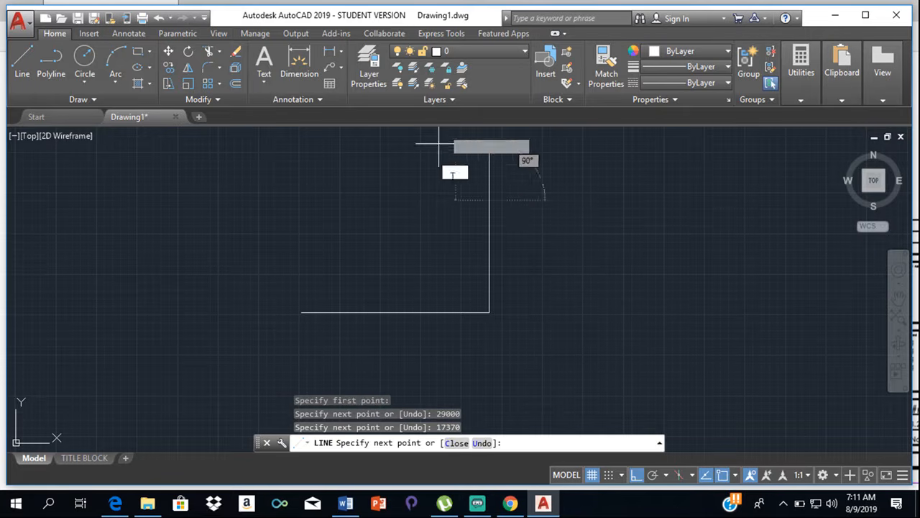
- End the line, switch to the site plan PDF and examine the lengths of the slanted top and left boundaries
{"action": "key", "text": "Escape"}
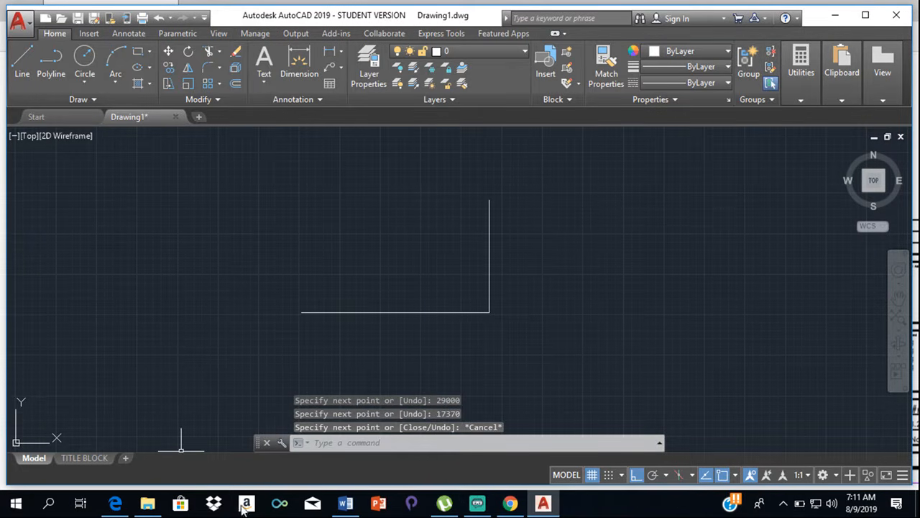
{"action": "left_click", "coordinate": [115, 504]}
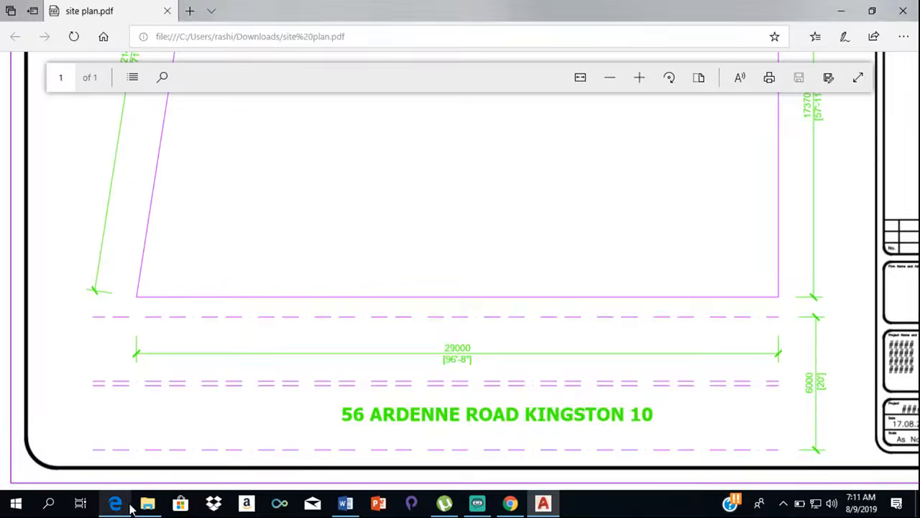
{"action": "scroll", "coordinate": [185, 175], "scroll_direction": "up", "scroll_amount": 3, "text": "ctrl"}
{"action": "scroll", "coordinate": [185, 175], "scroll_direction": "up", "scroll_amount": 1}
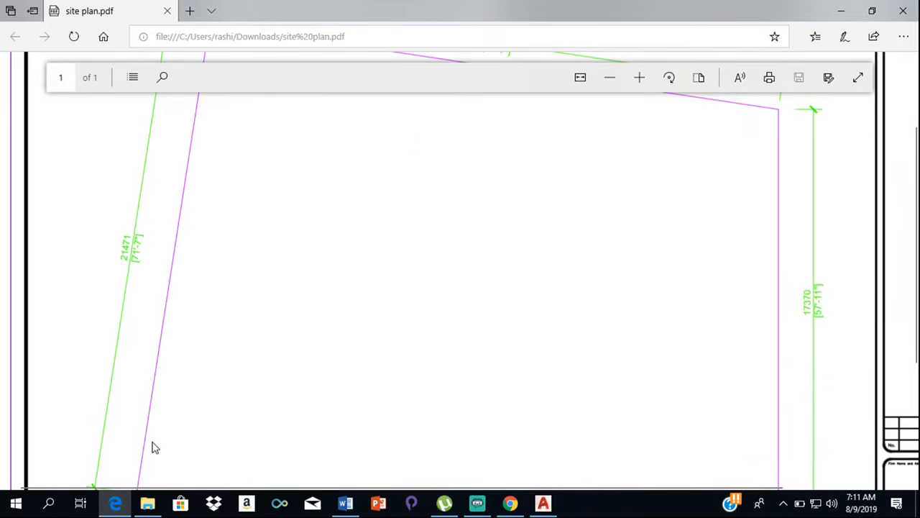
{"action": "scroll", "coordinate": [668, 133], "scroll_direction": "down", "scroll_amount": 1}
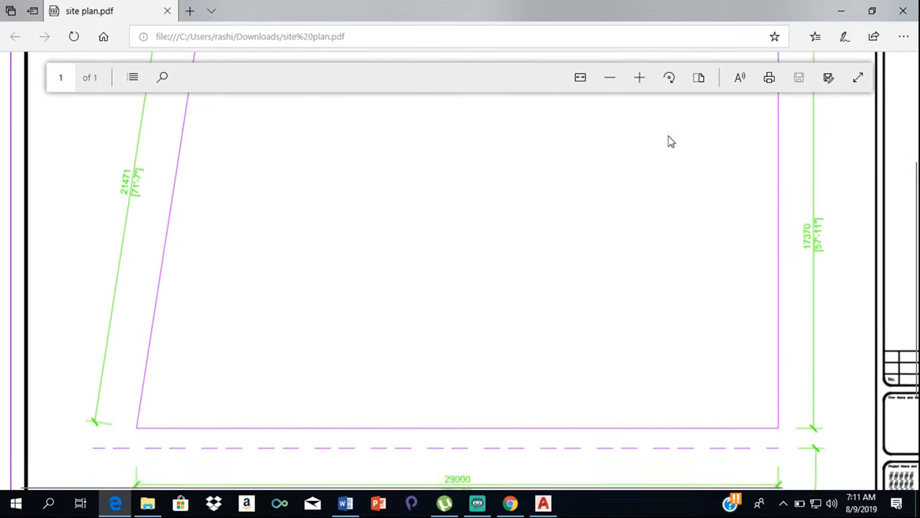
{"action": "scroll", "coordinate": [532, 139], "scroll_direction": "up", "scroll_amount": 3}
{"action": "scroll", "coordinate": [381, 156], "scroll_direction": "up", "scroll_amount": 1}
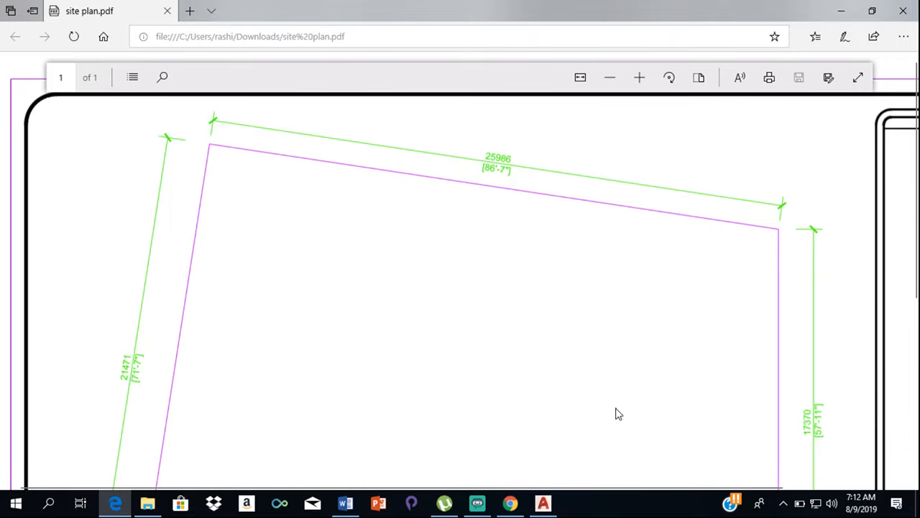
- Back in AutoCAD, draw a construction circle of radius 25986 mm centred on the right boundary's upper endpoint
{"action": "left_click", "coordinate": [542, 502]}
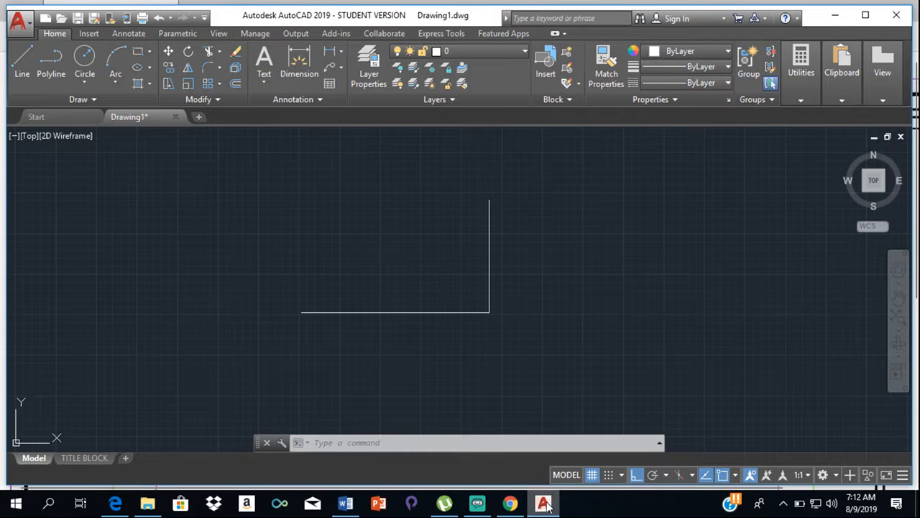
{"action": "left_click", "coordinate": [84, 63]}
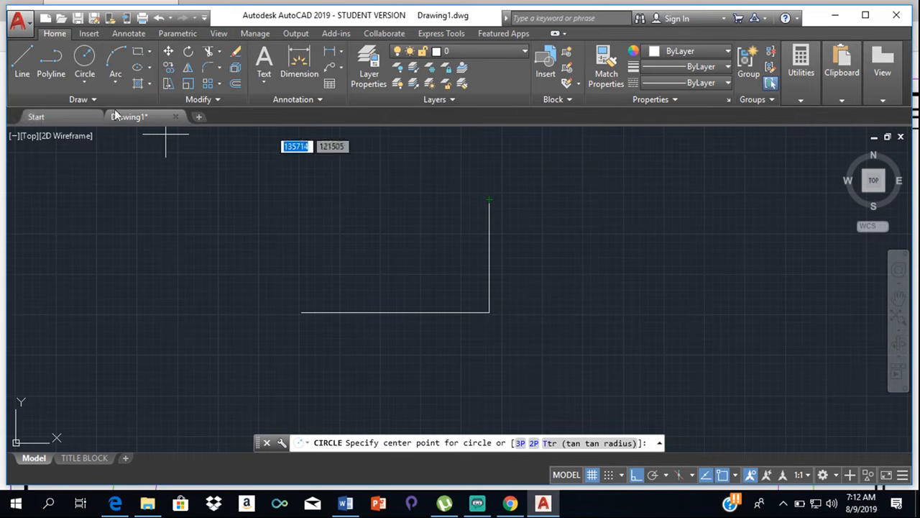
{"action": "left_click", "coordinate": [94, 83]}
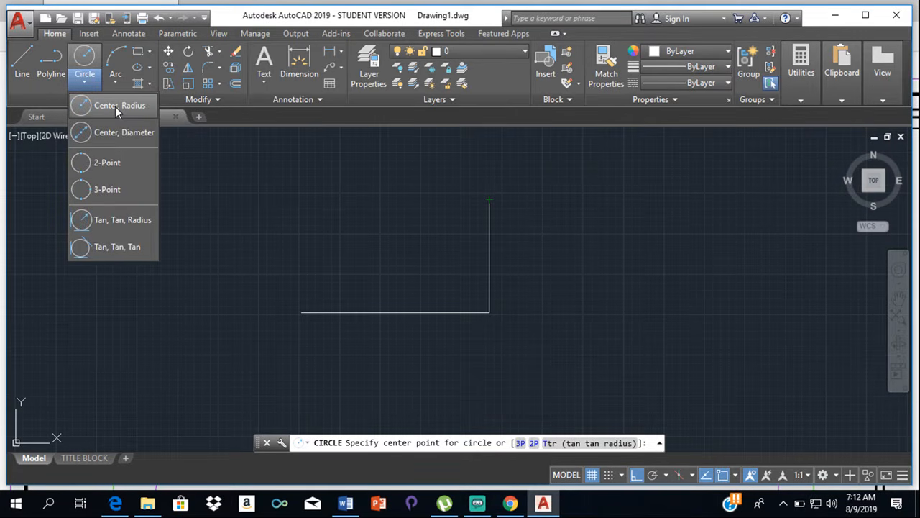
{"action": "left_click", "coordinate": [115, 106]}
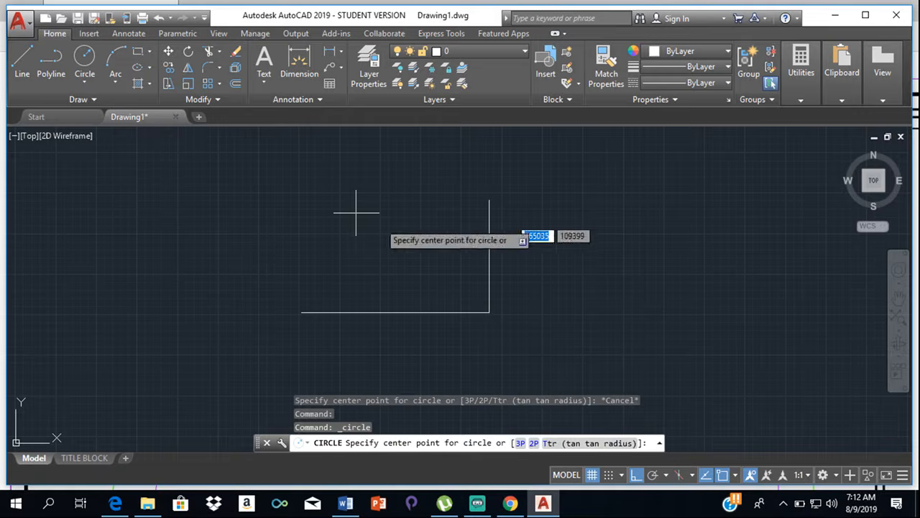
{"action": "left_click", "coordinate": [489, 200]}
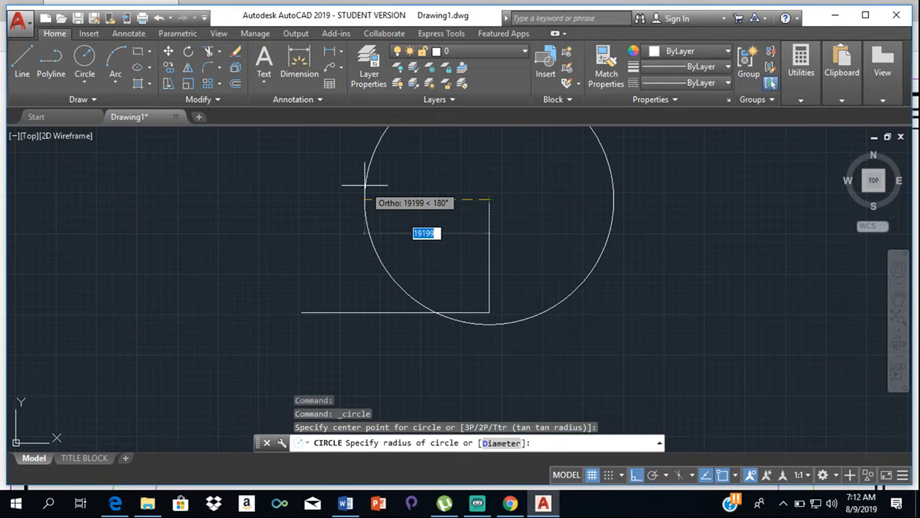
{"action": "left_click", "coordinate": [735, 476]}
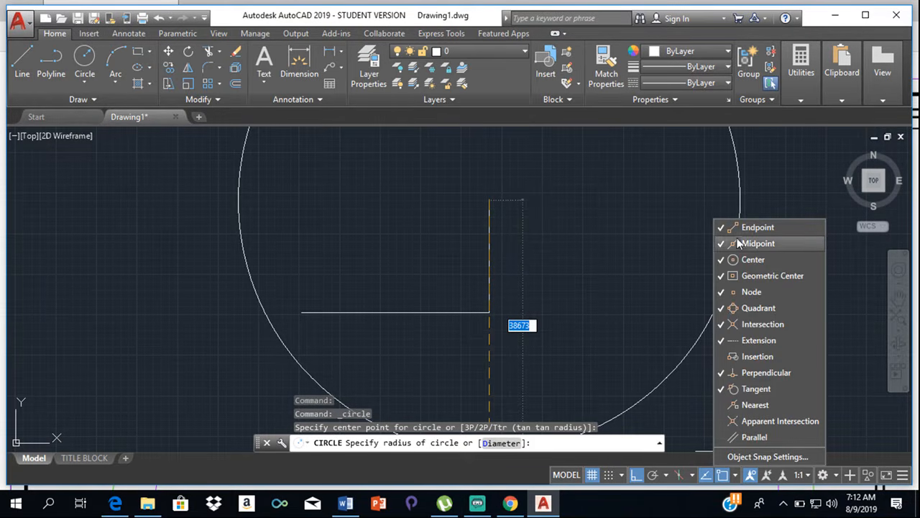
{"action": "left_click", "coordinate": [545, 172]}
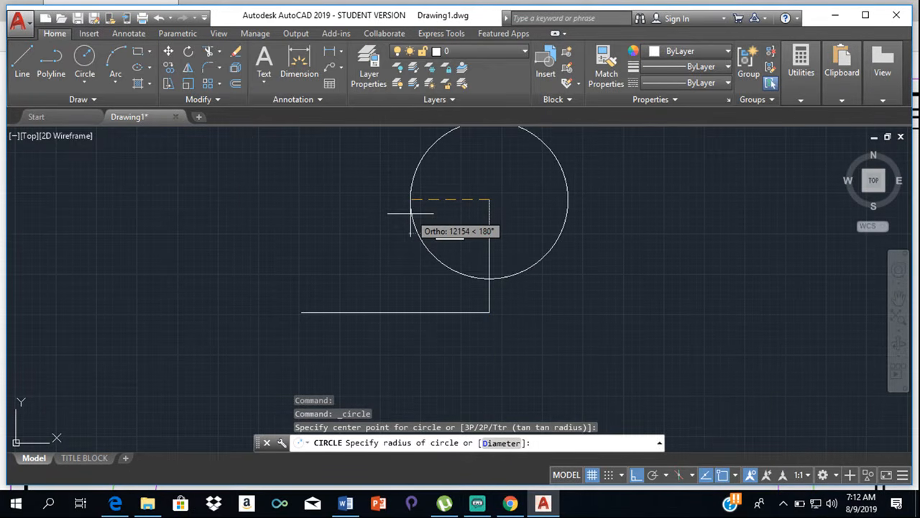
{"action": "type", "text": "25"}
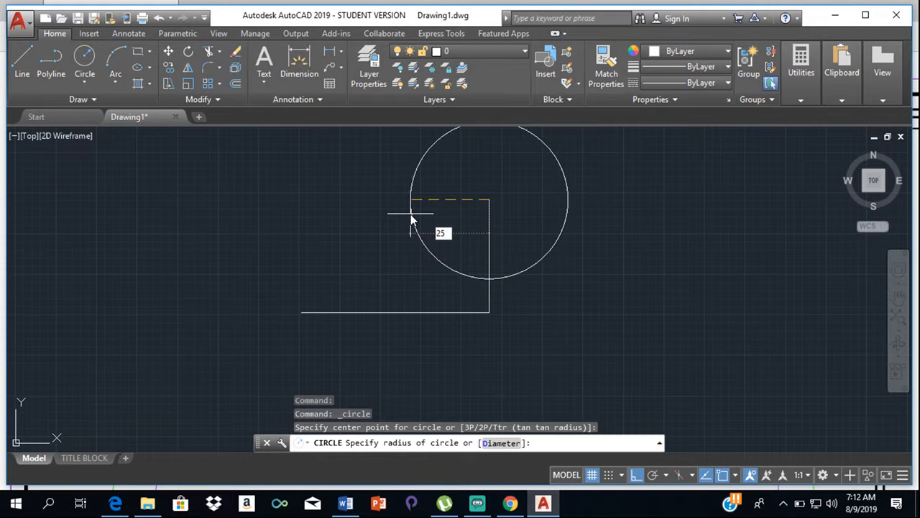
{"action": "type", "text": "986"}
{"action": "key", "text": "Return"}
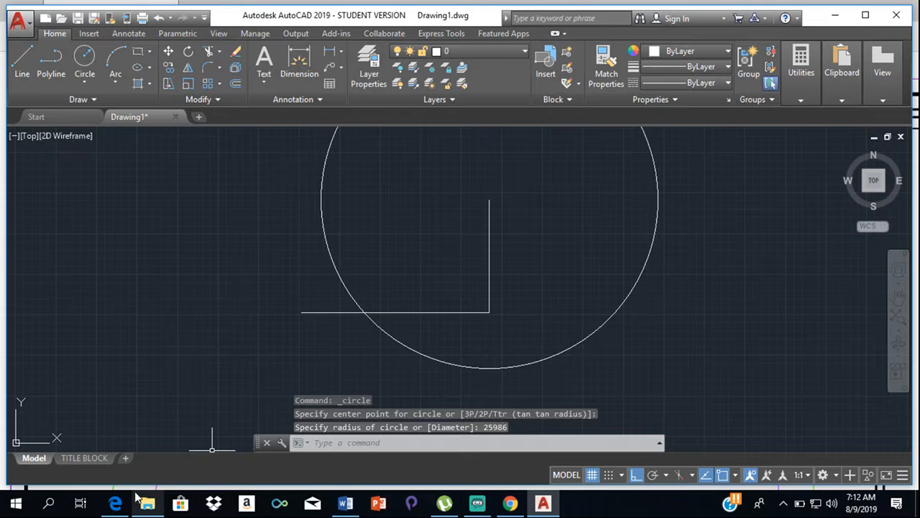
- Check the left boundary's length in the PDF and draw a circle of radius 21471 mm centred on the bottom boundary's left endpoint
{"action": "left_click", "coordinate": [116, 502]}
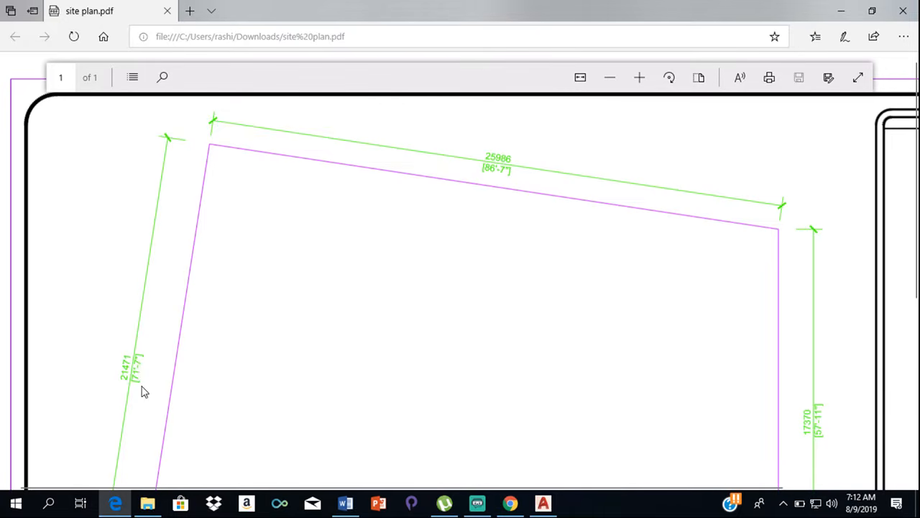
{"action": "left_click", "coordinate": [541, 506]}
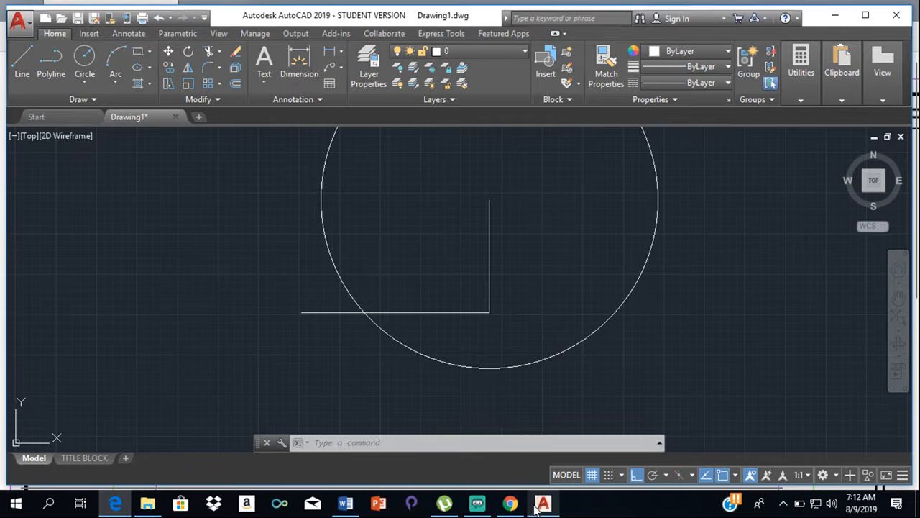
{"action": "left_click", "coordinate": [85, 56]}
{"action": "left_click", "coordinate": [301, 311]}
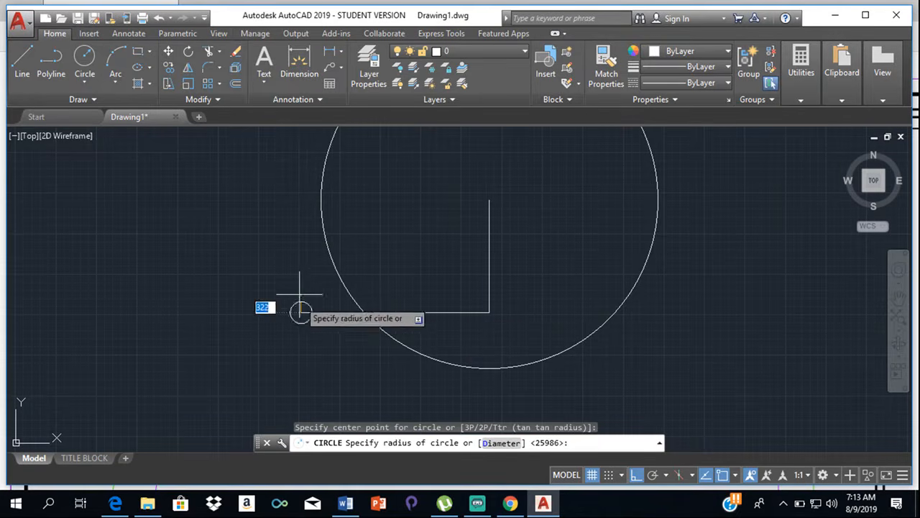
{"action": "type", "text": "21471"}
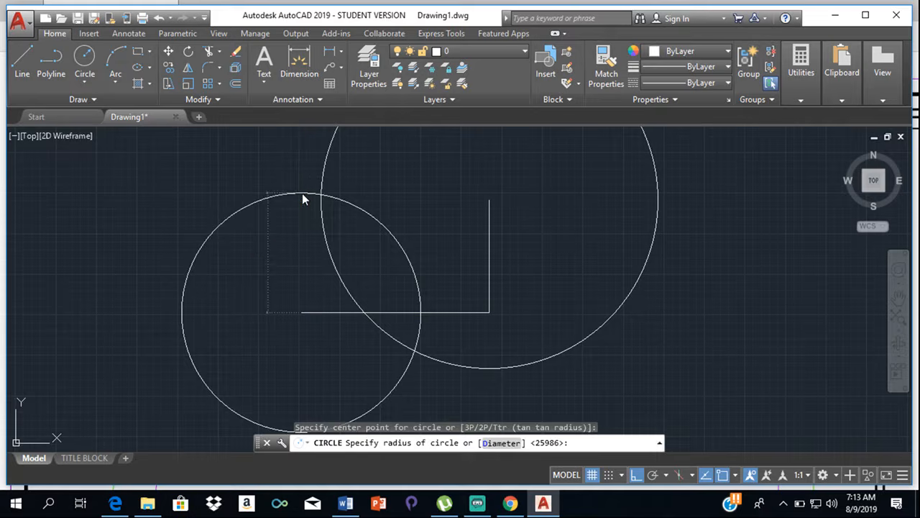
{"action": "key", "text": "Return"}
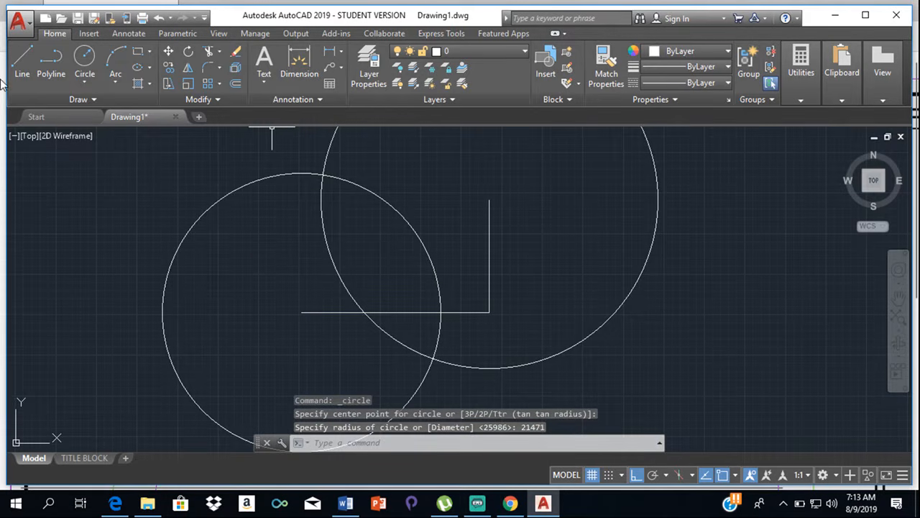
- Draw the left and top boundaries as lines from the bottom boundary's left end through the circles' upper intersection to the right boundary's upper end
{"action": "left_click", "coordinate": [22, 61]}
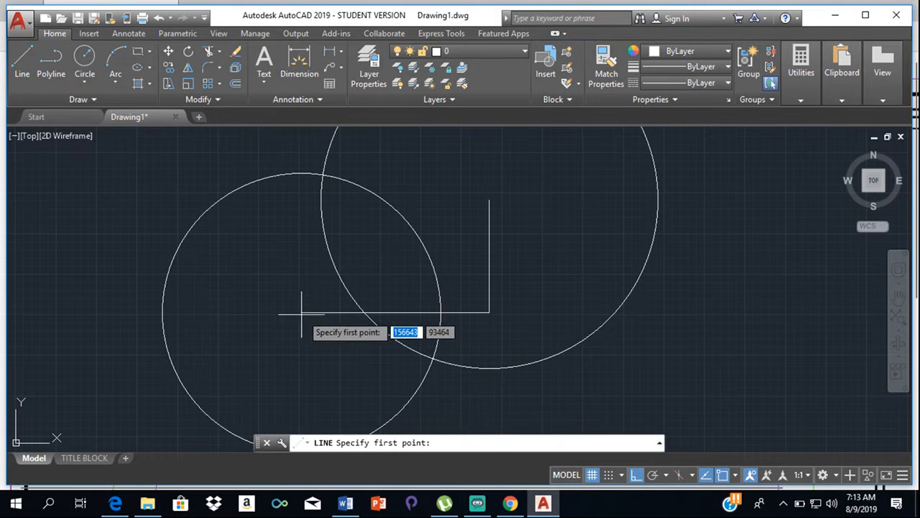
{"action": "left_click", "coordinate": [302, 312]}
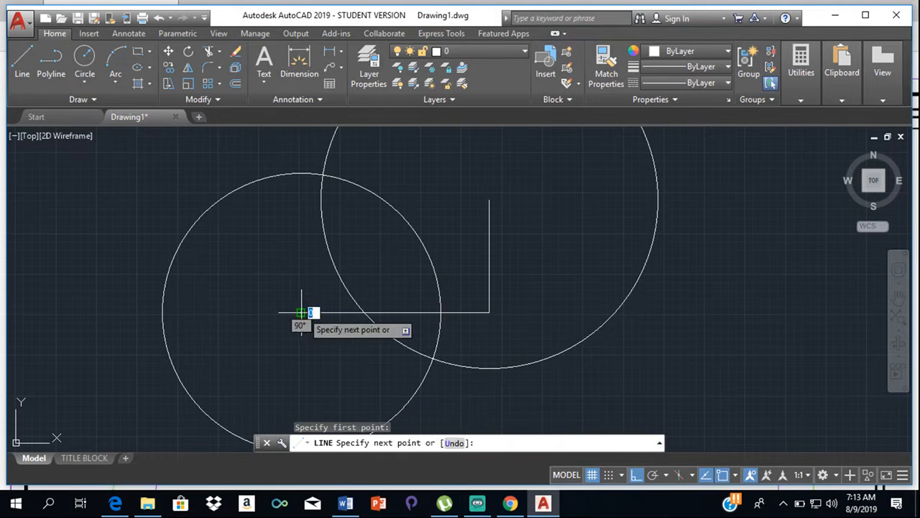
{"action": "left_click", "coordinate": [322, 175]}
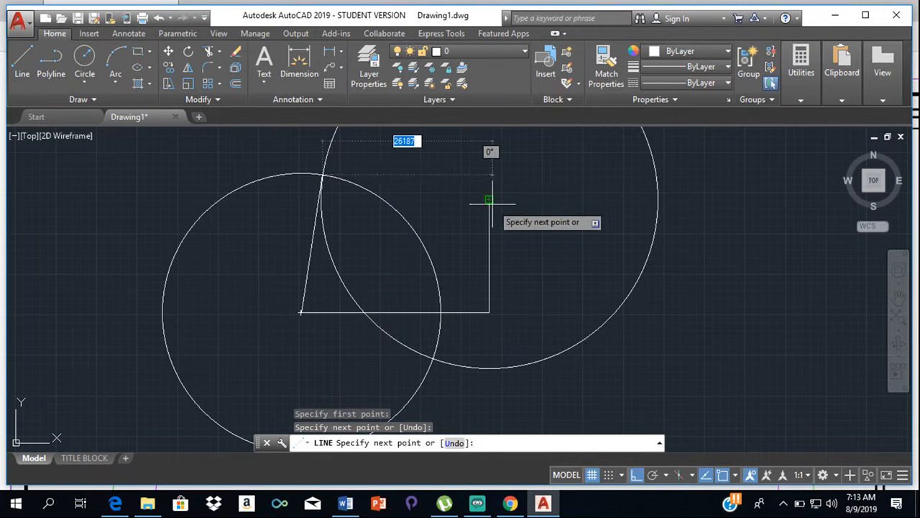
{"action": "left_click", "coordinate": [489, 199]}
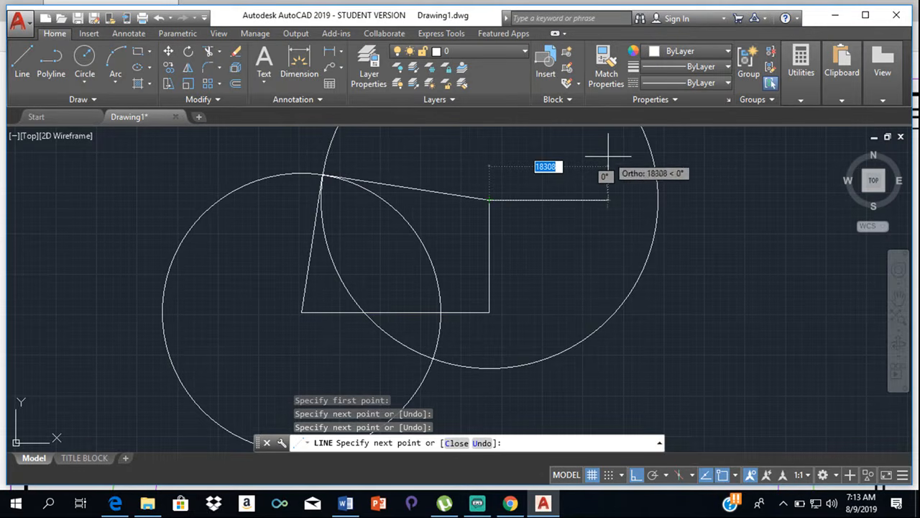
{"action": "key", "text": "Return"}
- Delete both construction circles, leaving only the four plot boundary lines
{"action": "left_click", "coordinate": [325, 156]}
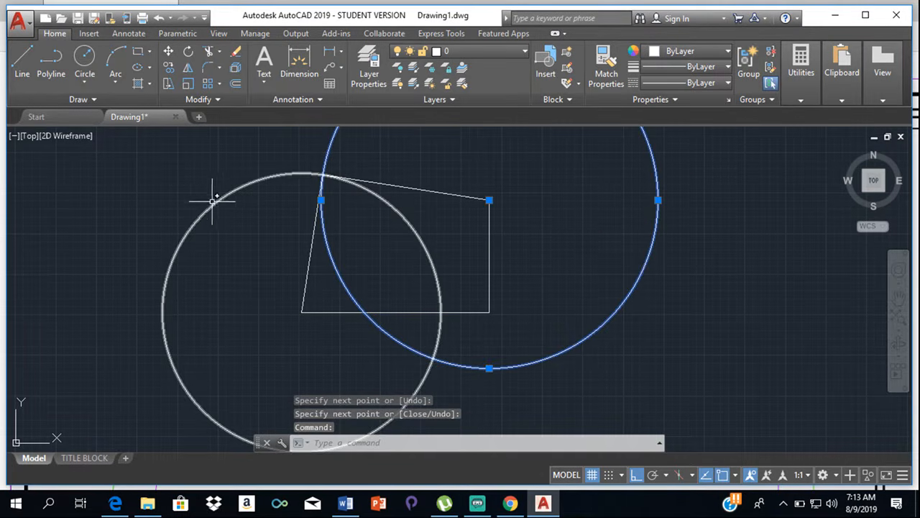
{"action": "left_click", "coordinate": [209, 204]}
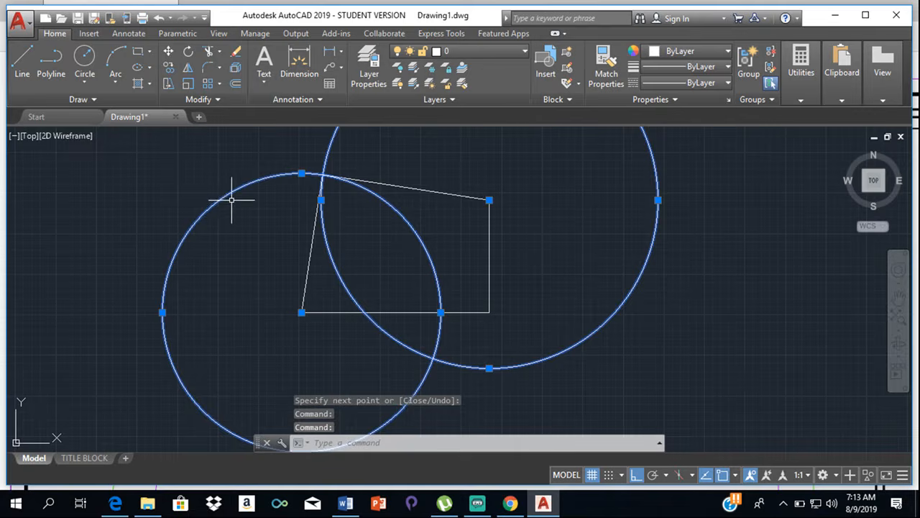
{"action": "key", "text": "Delete"}
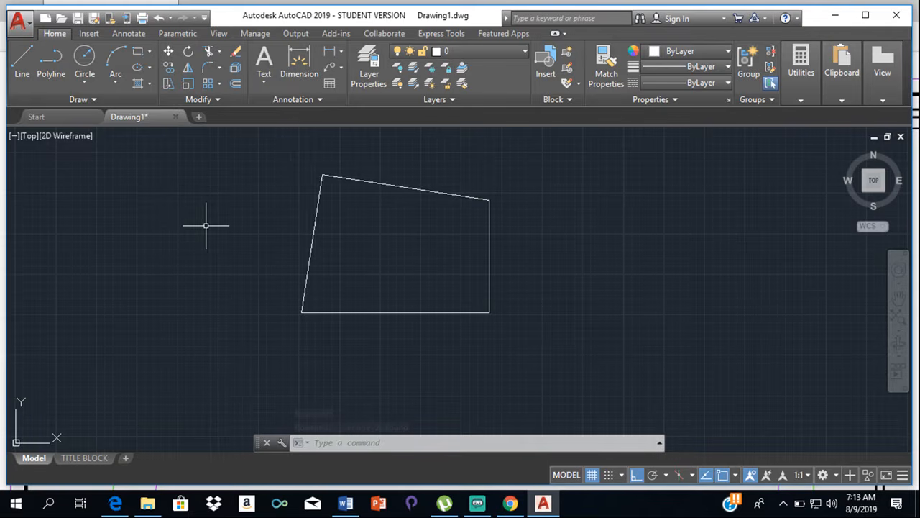
- Measure the distance along the slanted top boundary between its two endpoints
{"action": "left_click", "coordinate": [785, 101]}
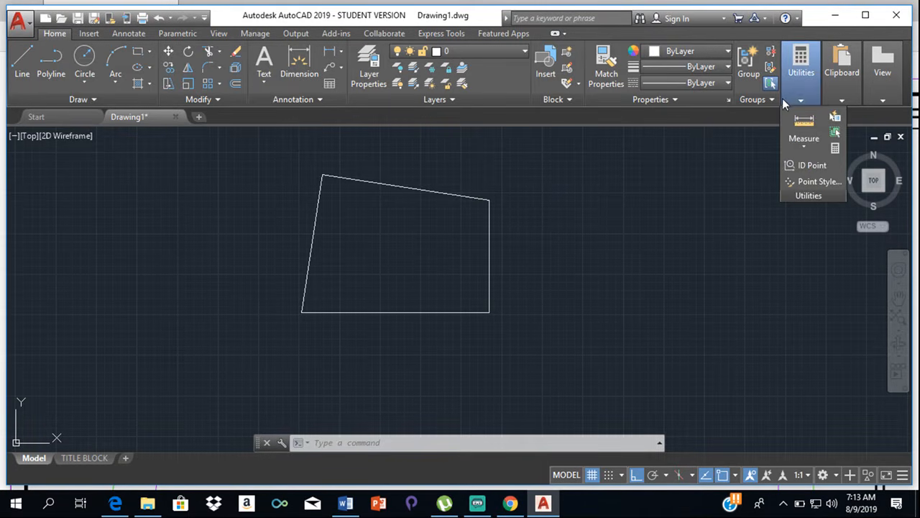
{"action": "left_click", "coordinate": [807, 146]}
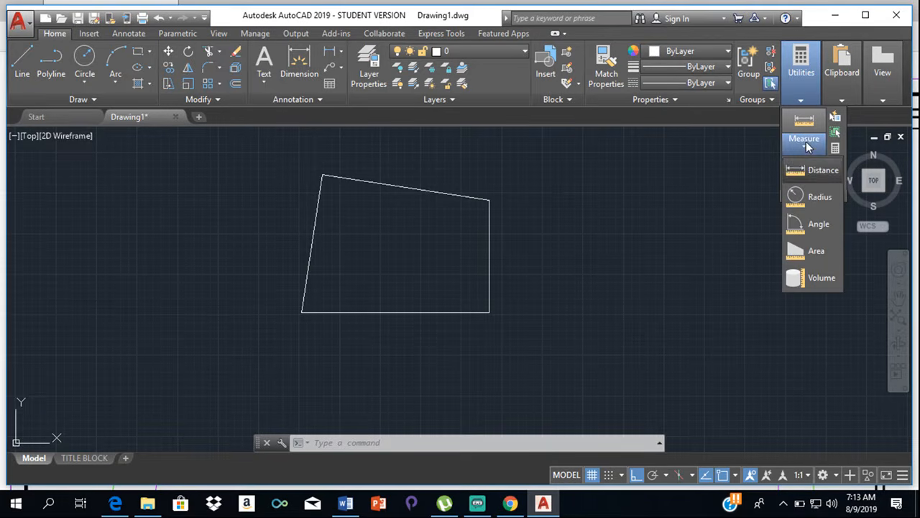
{"action": "left_click", "coordinate": [819, 176]}
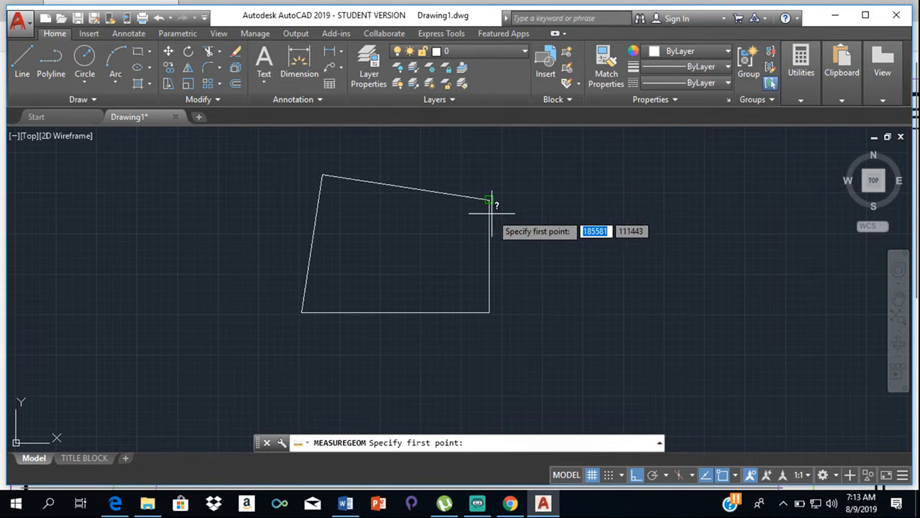
{"action": "left_click", "coordinate": [488, 198]}
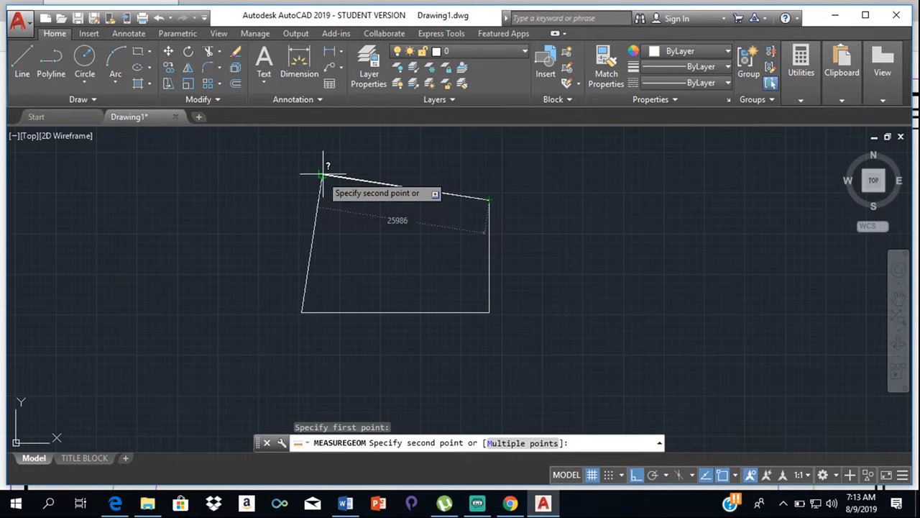
{"action": "left_click", "coordinate": [323, 174]}
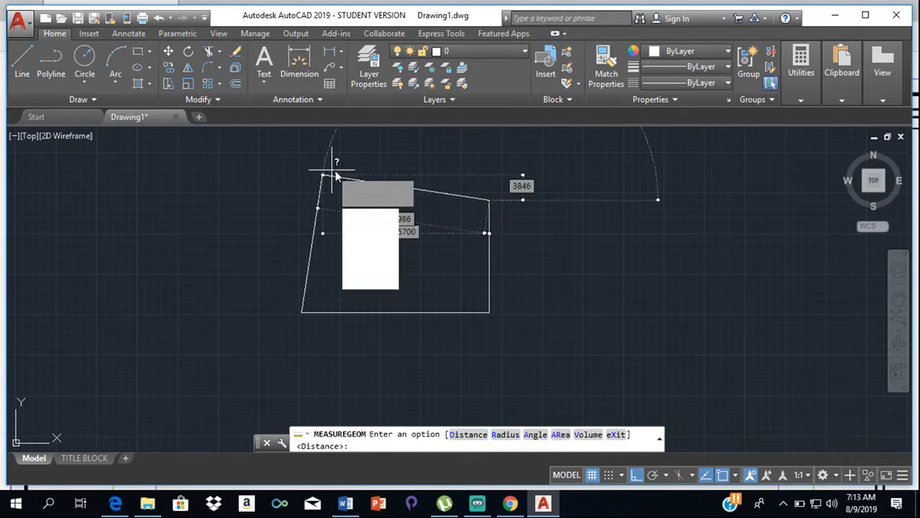
{"action": "left_click", "coordinate": [800, 60]}
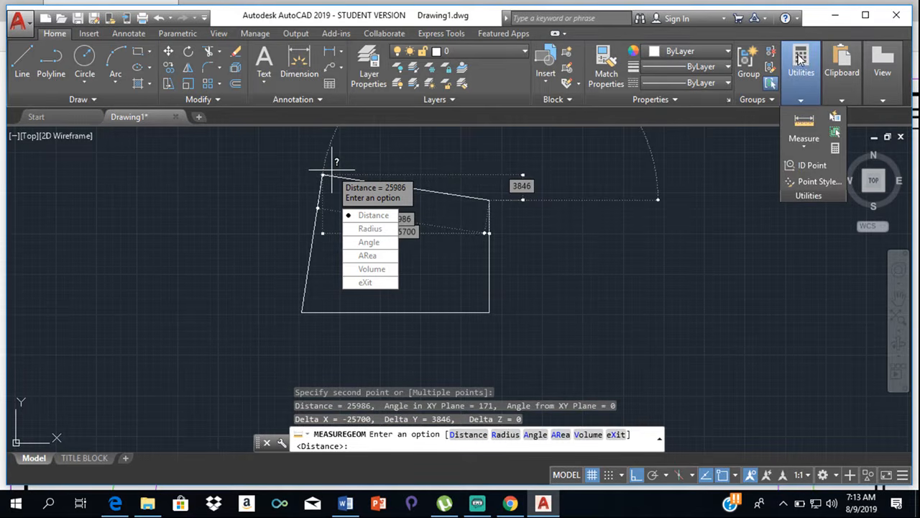
{"action": "key", "text": "Escape"}
{"action": "key", "text": "Escape"}
- Measure the distance along the slanted left boundary from its lower to its upper endpoint
{"action": "mouse_move", "coordinate": [800, 75]}
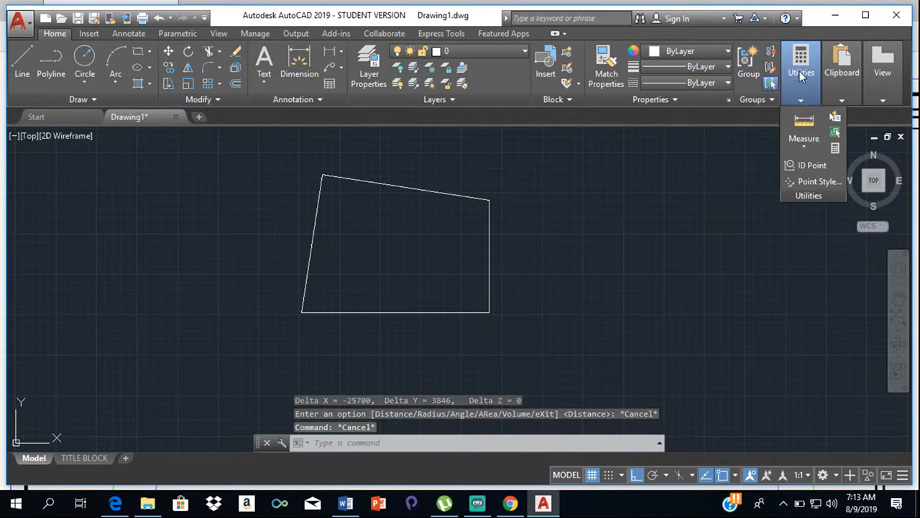
{"action": "left_click", "coordinate": [802, 118]}
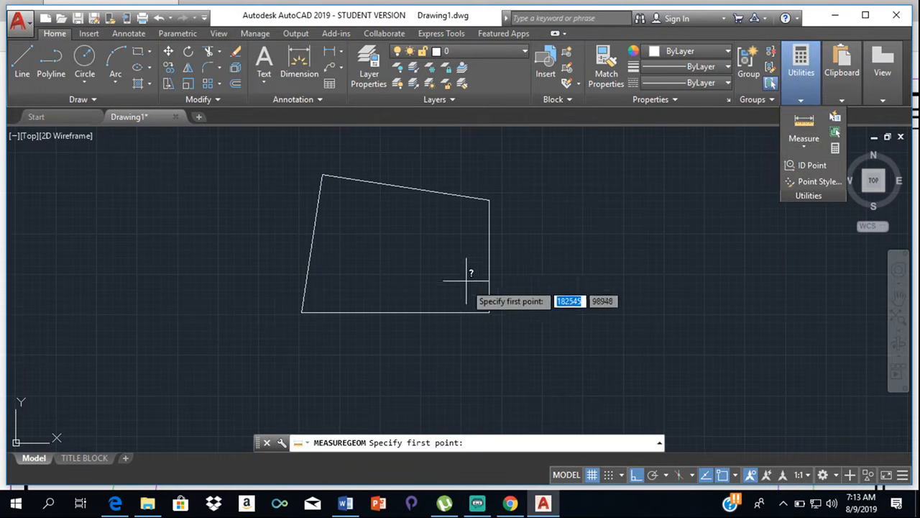
{"action": "left_click", "coordinate": [301, 311]}
{"action": "left_click", "coordinate": [323, 174]}
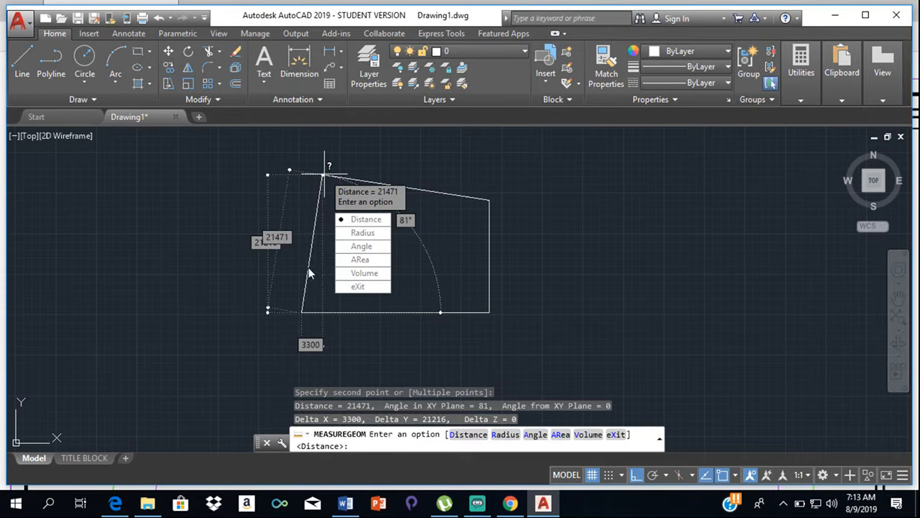
- Calculate 6*300 with the QuickCalc calculator and close the calculator
{"action": "key", "text": "Escape"}
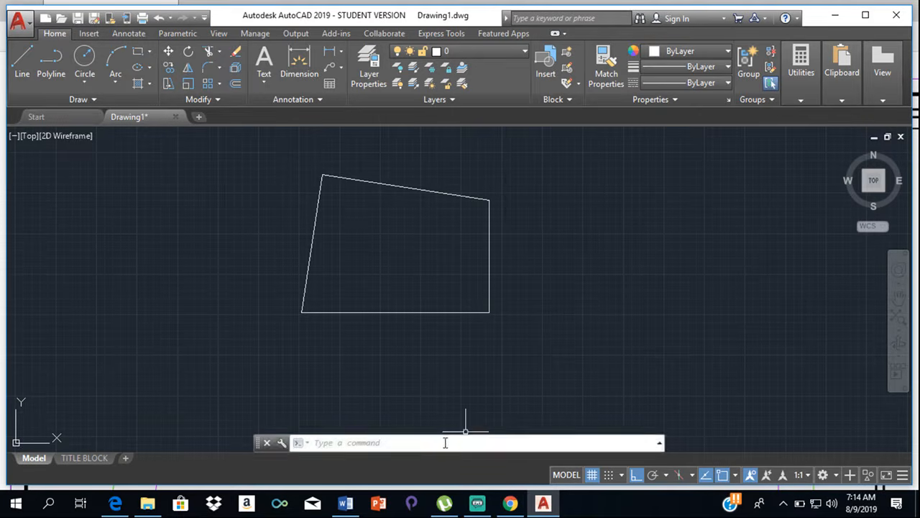
{"action": "mouse_move", "coordinate": [381, 311]}
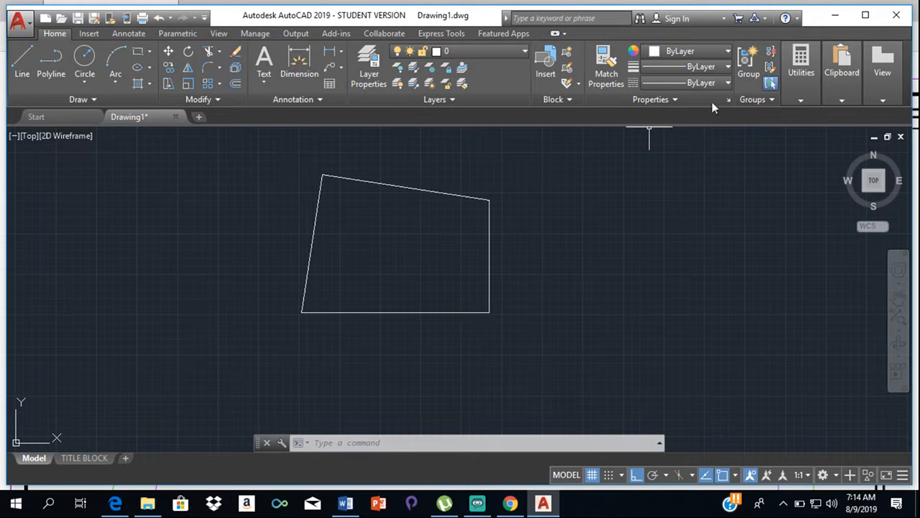
{"action": "mouse_move", "coordinate": [791, 94]}
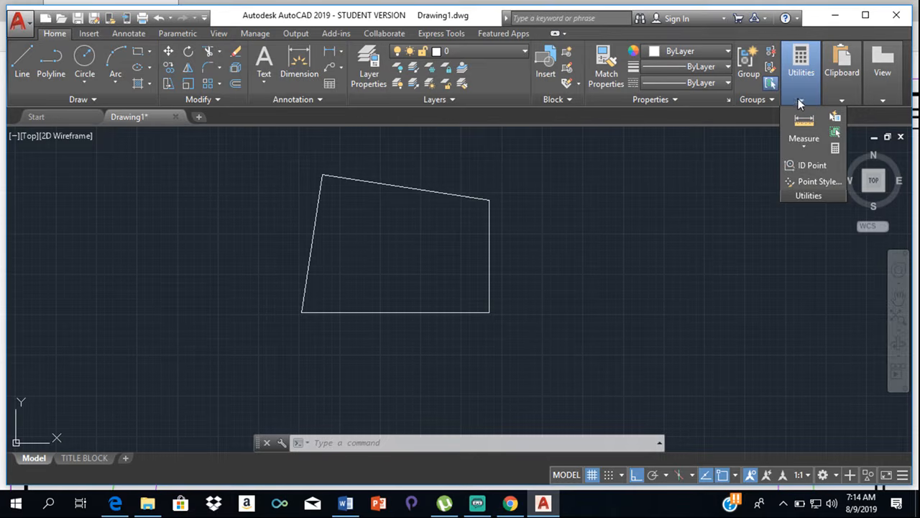
{"action": "left_click", "coordinate": [837, 147]}
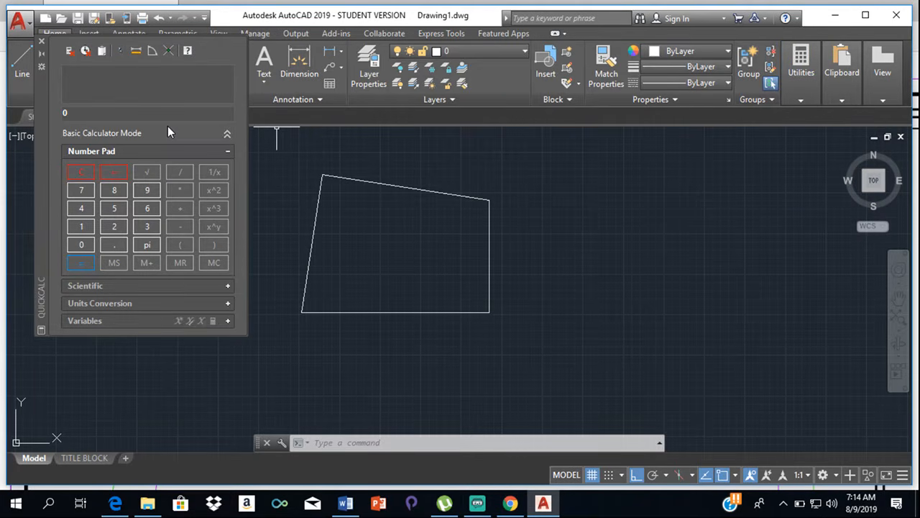
{"action": "left_click", "coordinate": [143, 208]}
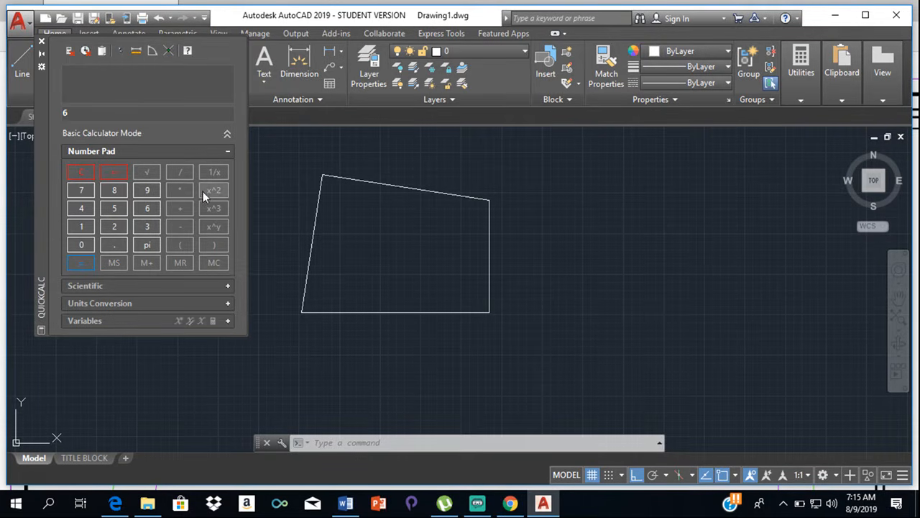
{"action": "left_click", "coordinate": [180, 190]}
{"action": "left_click", "coordinate": [139, 228]}
{"action": "left_click", "coordinate": [86, 242]}
{"action": "left_click", "coordinate": [86, 242]}
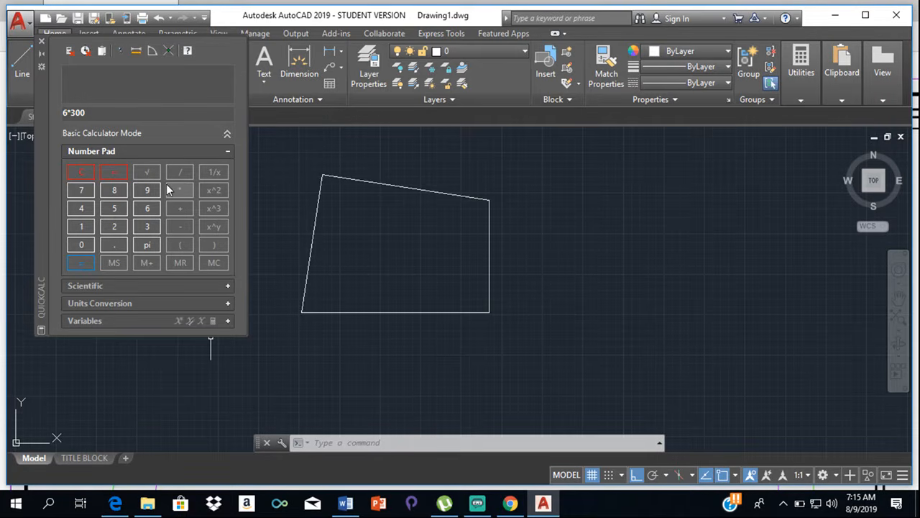
{"action": "left_click", "coordinate": [78, 263]}
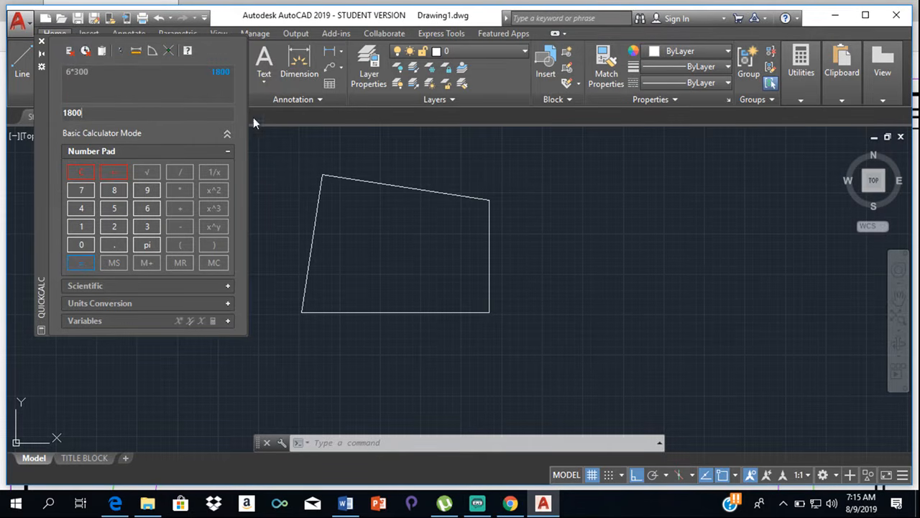
{"action": "left_click", "coordinate": [295, 150]}
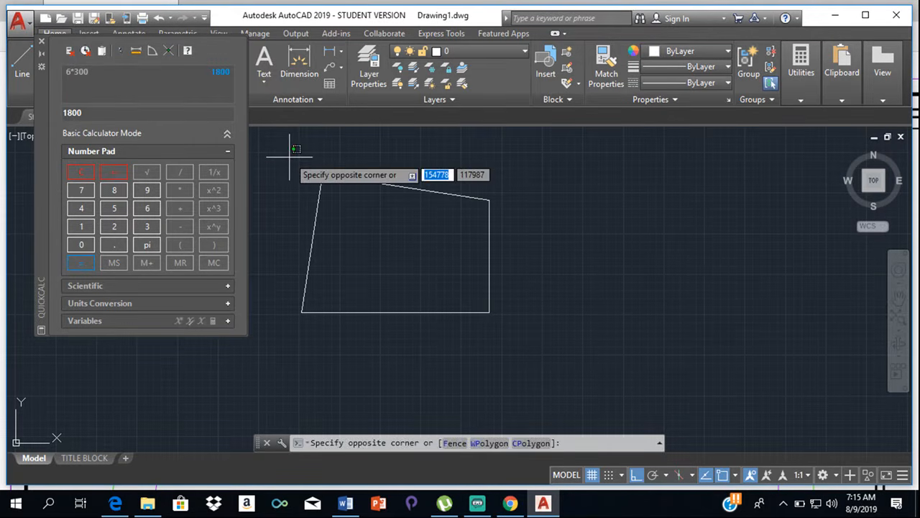
{"action": "left_click", "coordinate": [290, 157]}
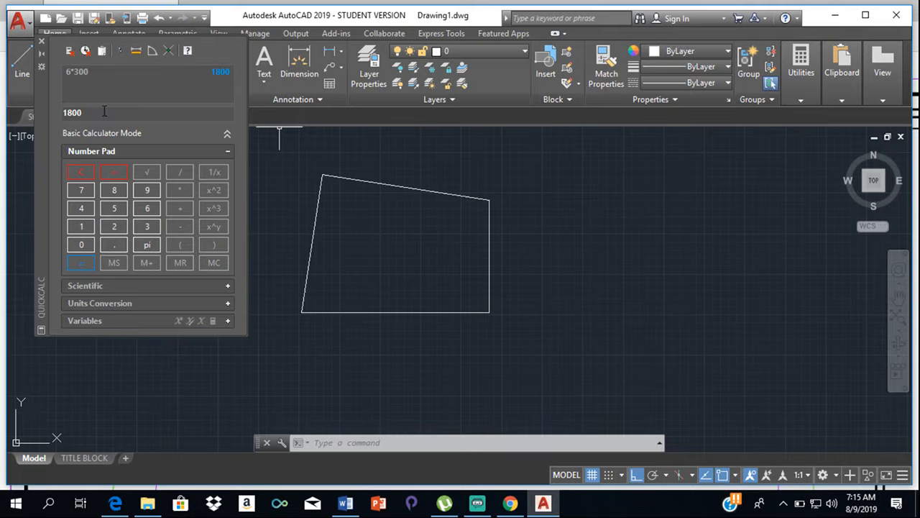
{"action": "left_click", "coordinate": [42, 45]}
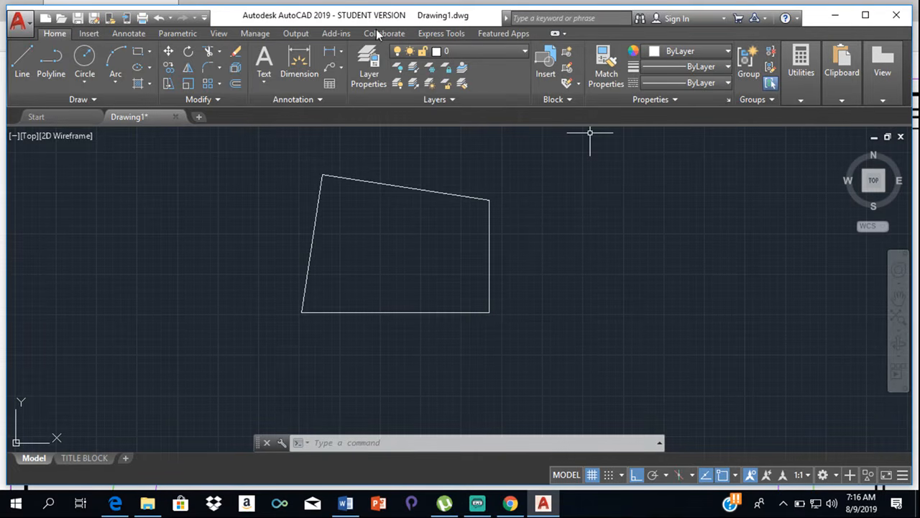
- Offset the plot's bottom boundary line 1800 mm downward, outside the plot
{"action": "left_click", "coordinate": [236, 84]}
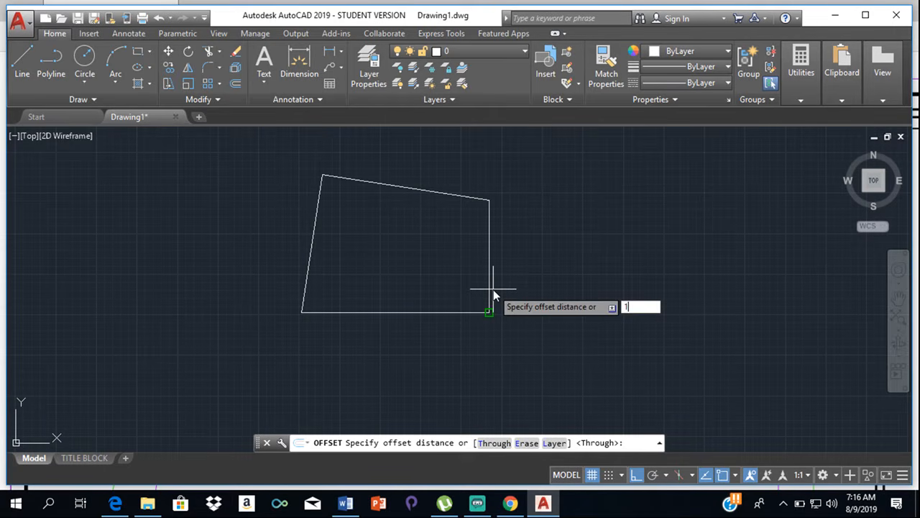
{"action": "type", "text": "1800"}
{"action": "key", "text": "Return"}
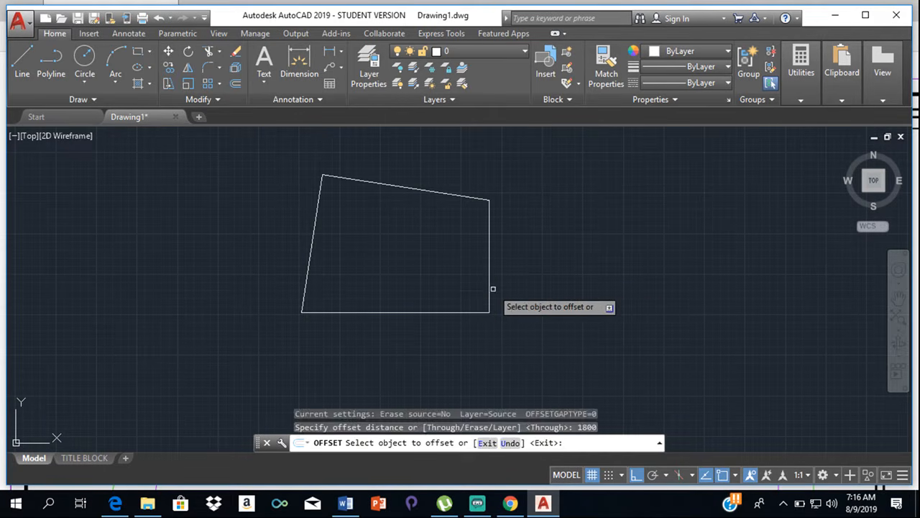
{"action": "left_click", "coordinate": [451, 312]}
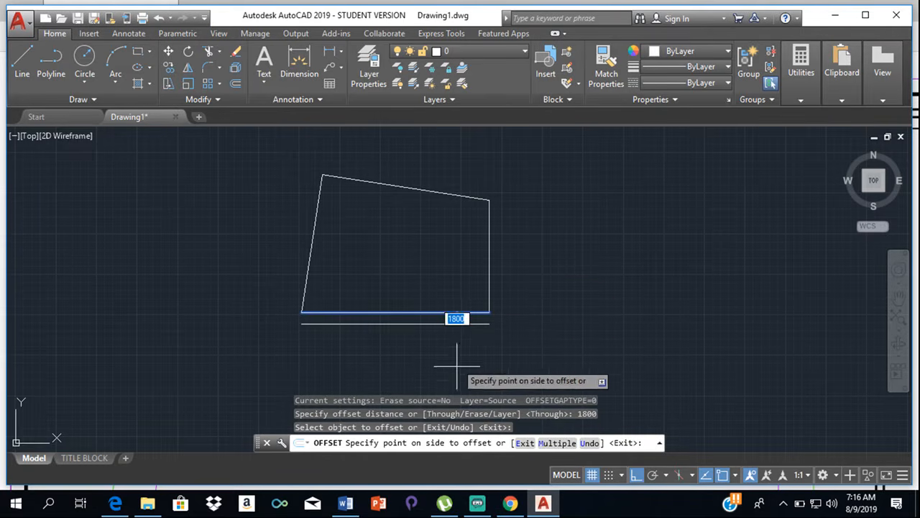
{"action": "left_click", "coordinate": [457, 364]}
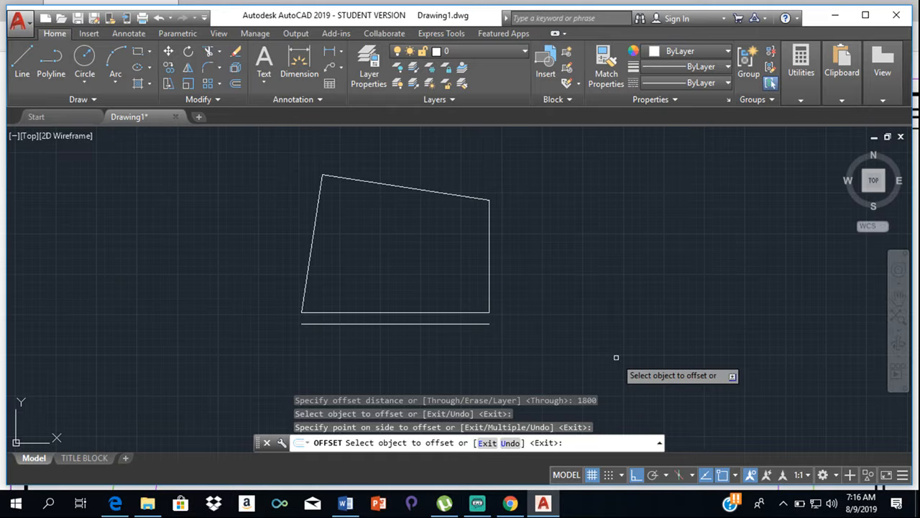
{"action": "key", "text": "Escape"}
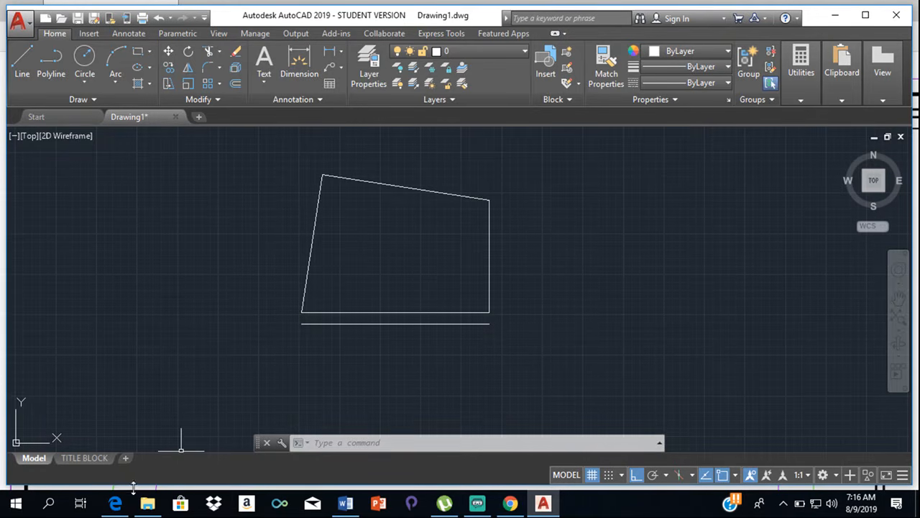
- Check the road below the plot in the site plan PDF in Edge, and insert the Road Section - Metric block below the offset line in AutoCAD
{"action": "left_click", "coordinate": [115, 504]}
{"action": "scroll", "coordinate": [253, 289], "scroll_direction": "down", "scroll_amount": 2}
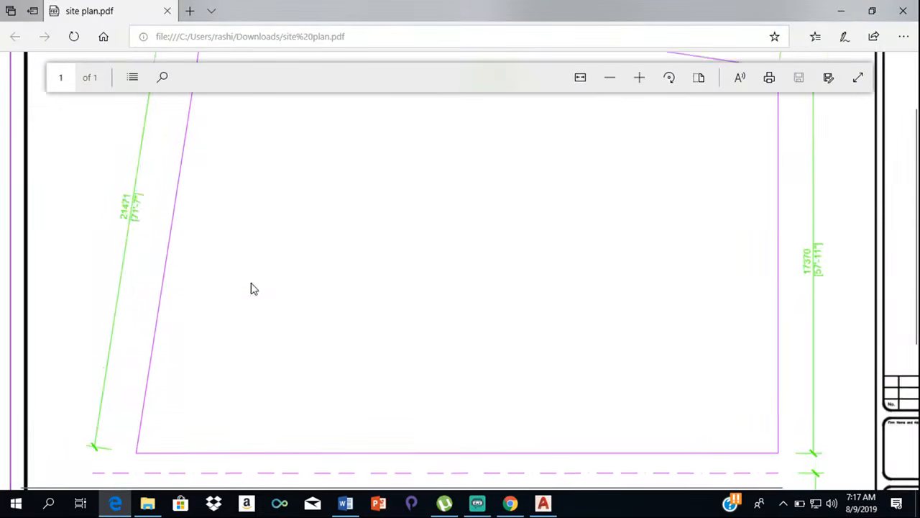
{"action": "scroll", "coordinate": [253, 288], "scroll_direction": "down", "scroll_amount": 2}
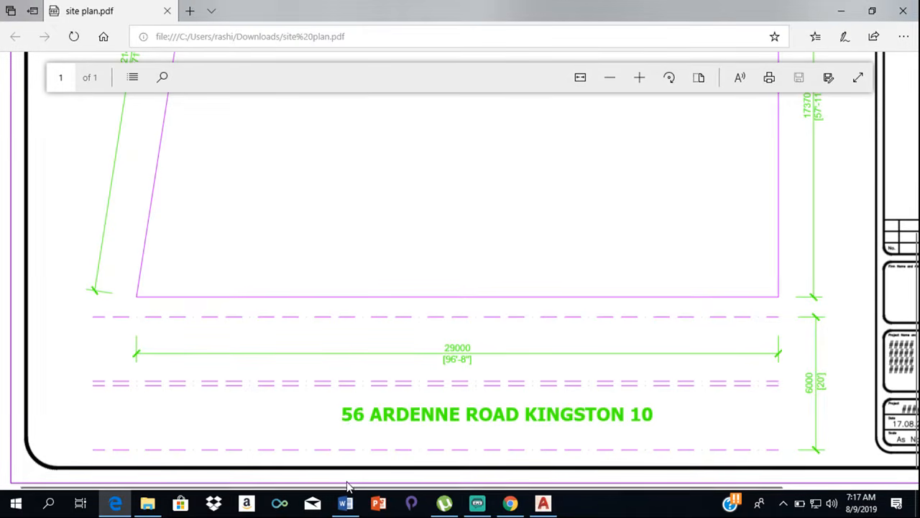
{"action": "left_click", "coordinate": [543, 503]}
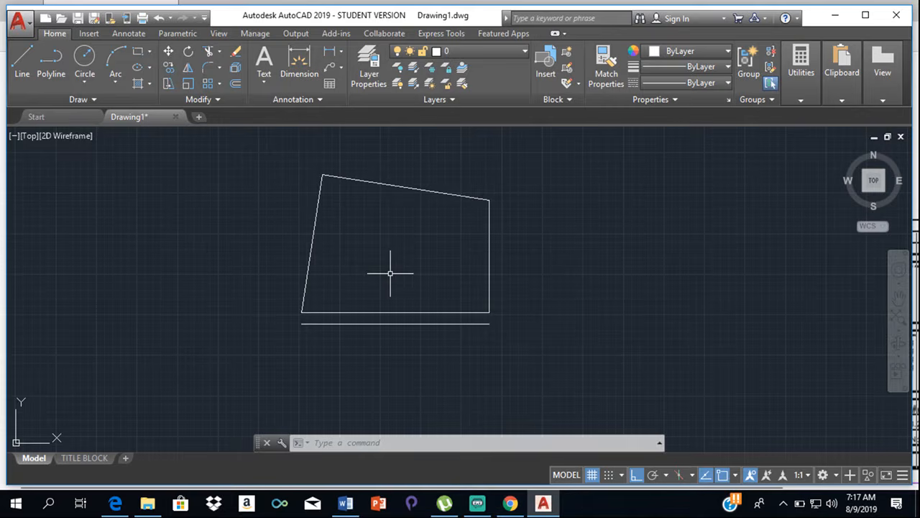
{"action": "type", "text": "tool"}
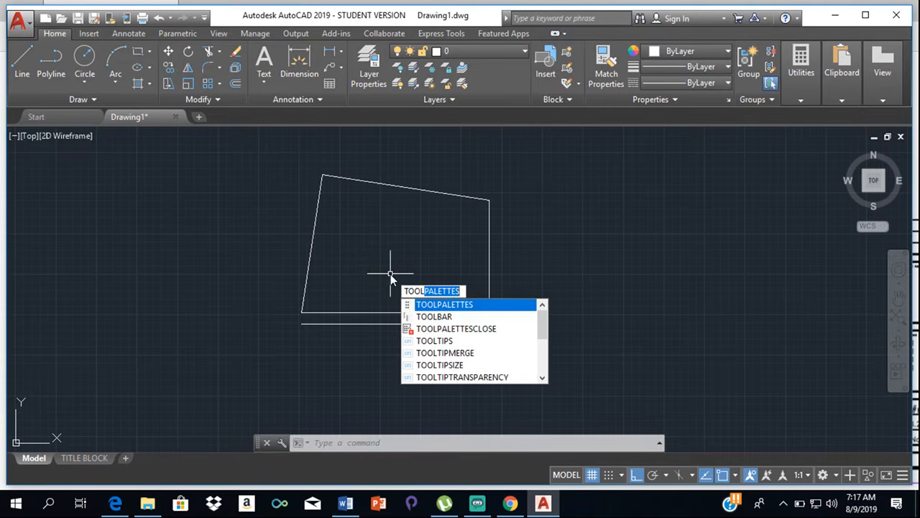
{"action": "left_click", "coordinate": [493, 305]}
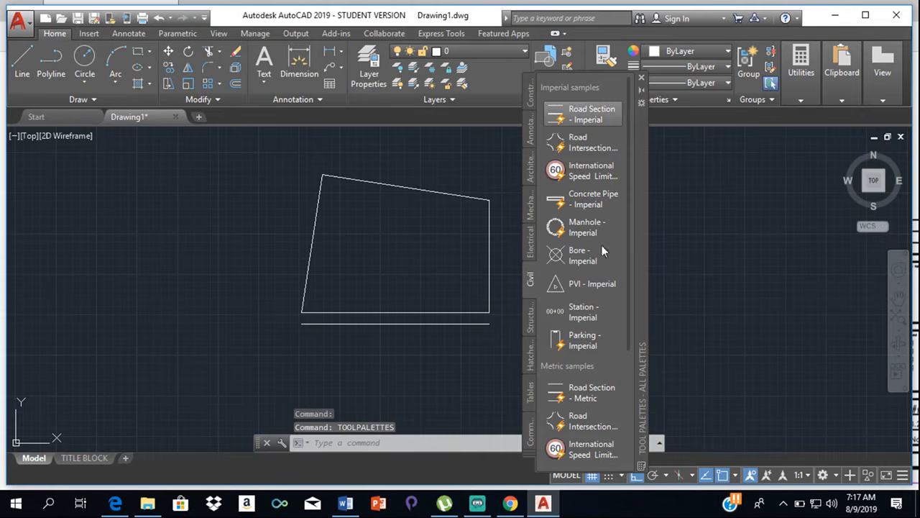
{"action": "left_click", "coordinate": [583, 394]}
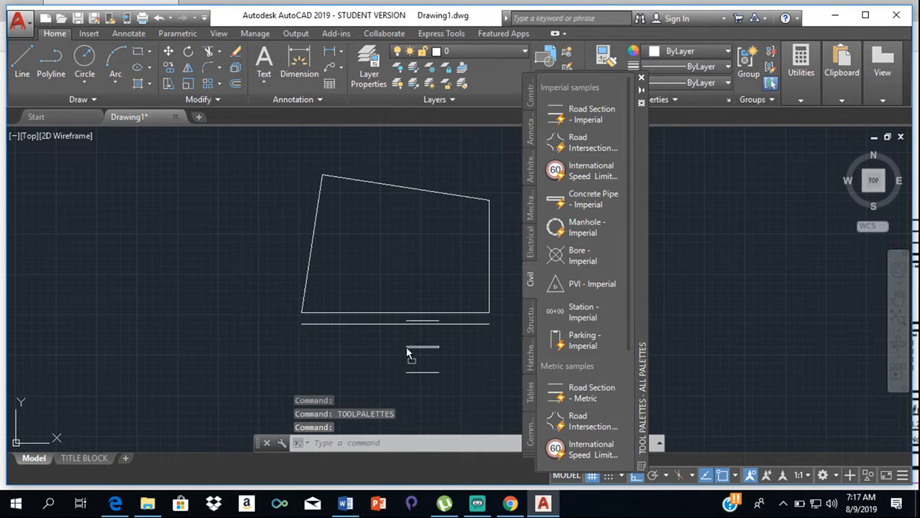
{"action": "left_click", "coordinate": [403, 354]}
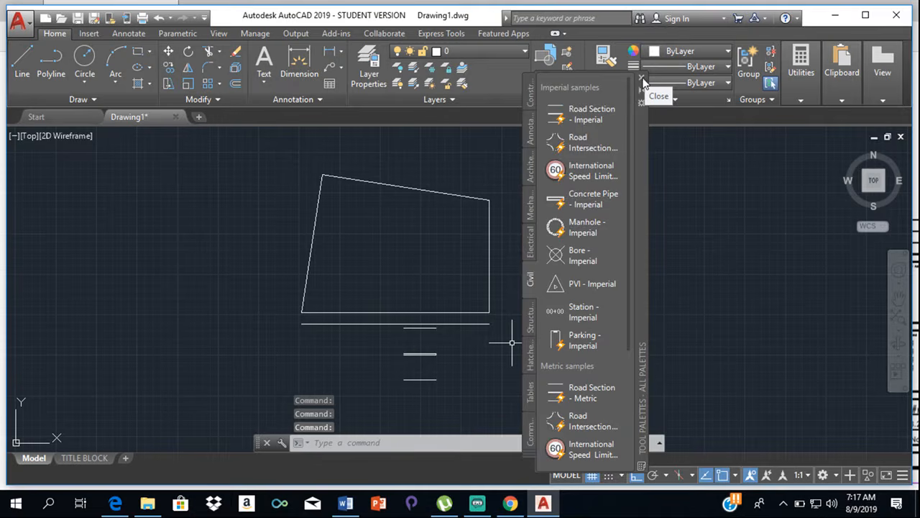
{"action": "left_click", "coordinate": [642, 79]}
- Move the road section from its upper line's left end to the left end of the offset line
{"action": "scroll", "coordinate": [421, 336], "scroll_direction": "up", "scroll_amount": 2}
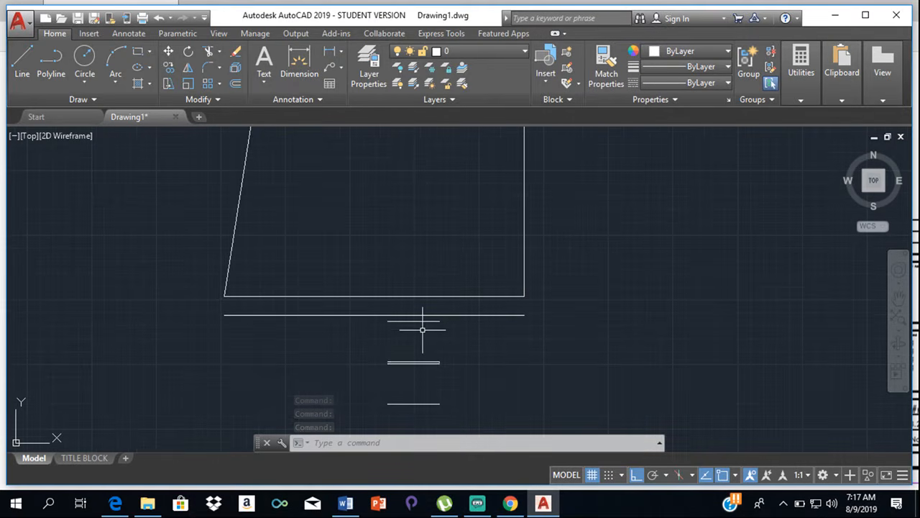
{"action": "left_click", "coordinate": [405, 321]}
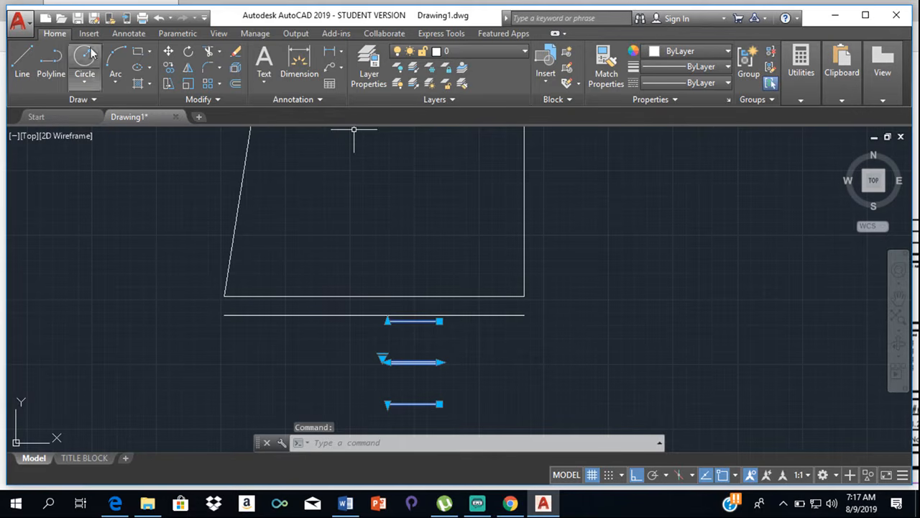
{"action": "left_click", "coordinate": [168, 51]}
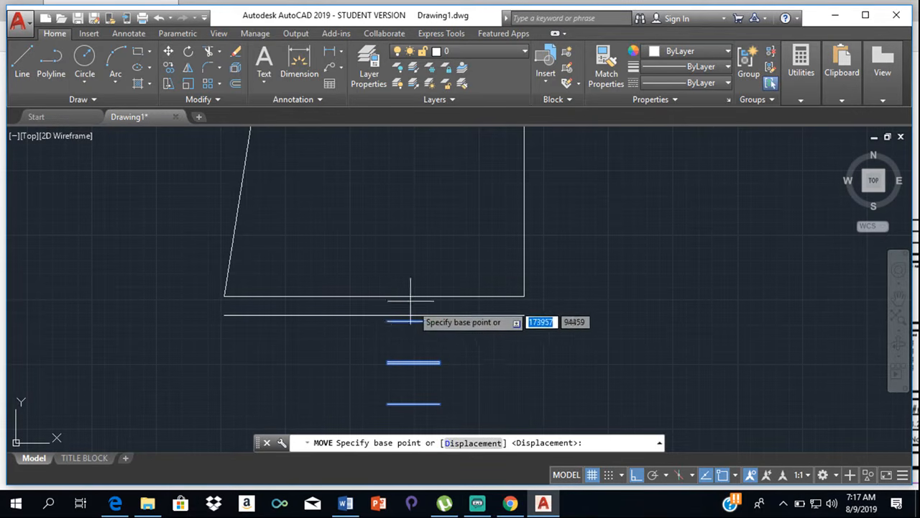
{"action": "left_click", "coordinate": [388, 321]}
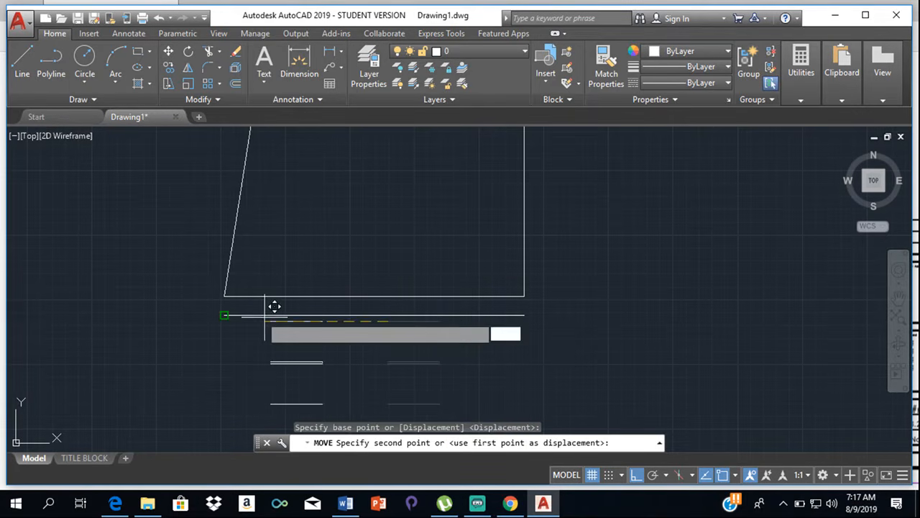
{"action": "left_click", "coordinate": [224, 315]}
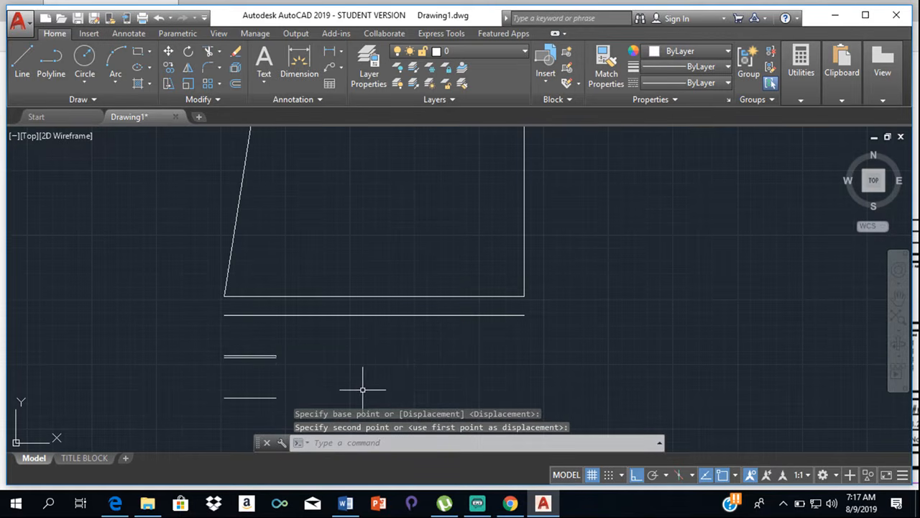
{"action": "key", "text": "Escape"}
- Stretch the road section block horizontally so it extends to the right end of the offset line below the plot
{"action": "scroll", "coordinate": [270, 368], "scroll_direction": "up", "scroll_amount": 2}
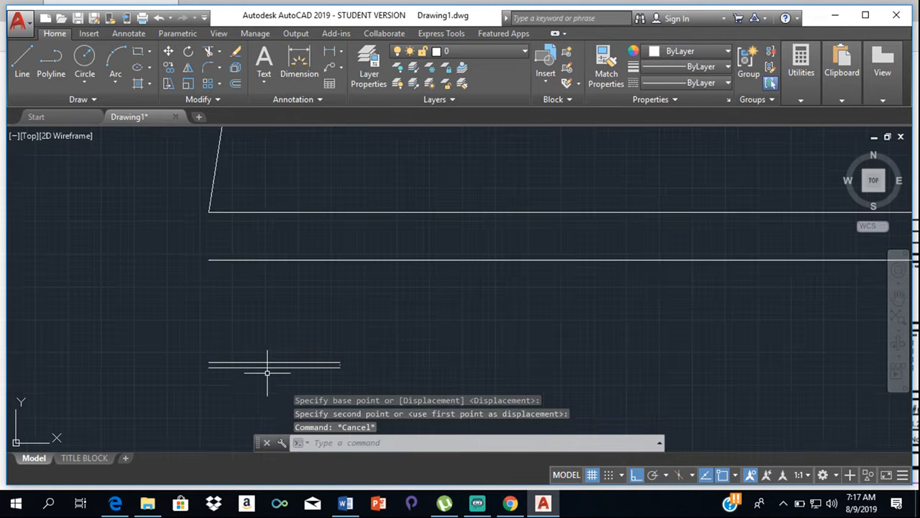
{"action": "scroll", "coordinate": [282, 345], "scroll_direction": "down", "scroll_amount": 1}
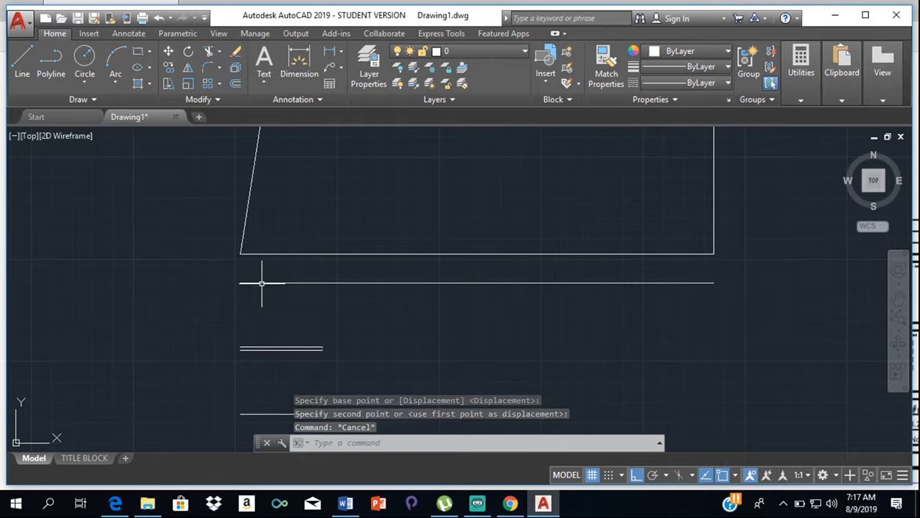
{"action": "left_click", "coordinate": [260, 347]}
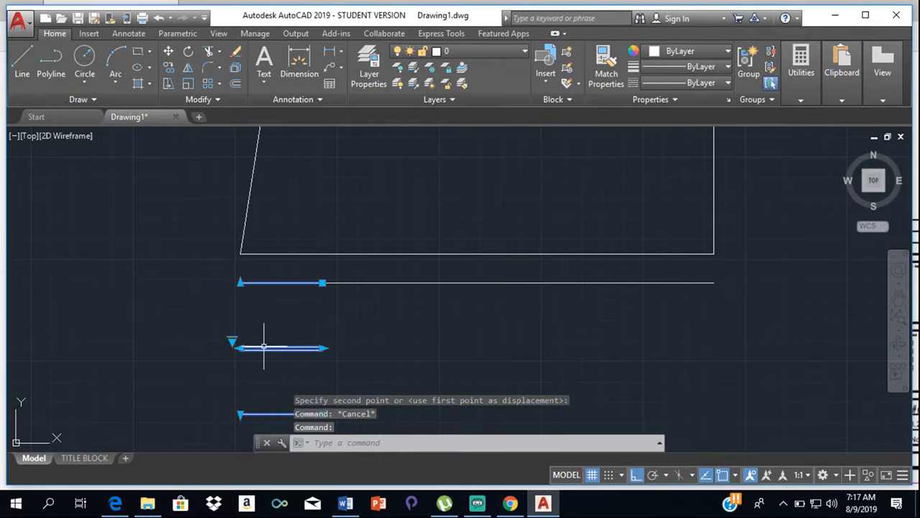
{"action": "left_click", "coordinate": [240, 413]}
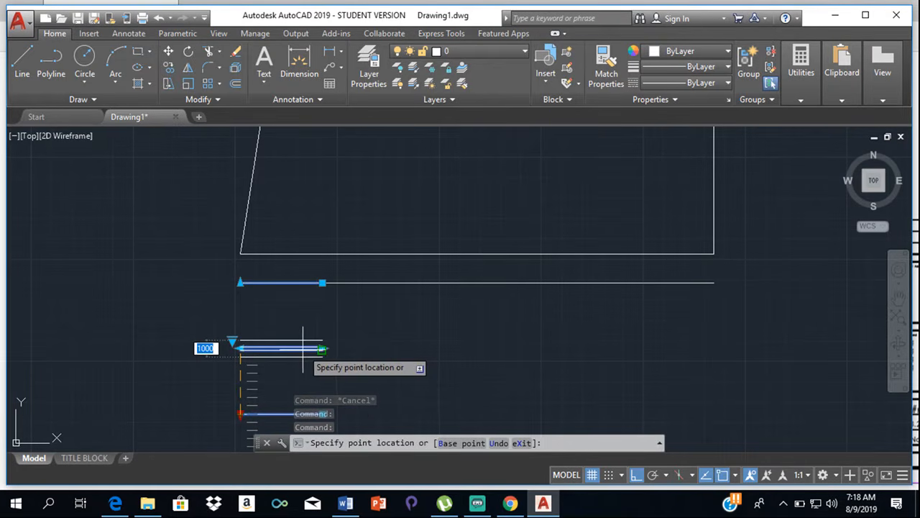
{"action": "key", "text": "Escape"}
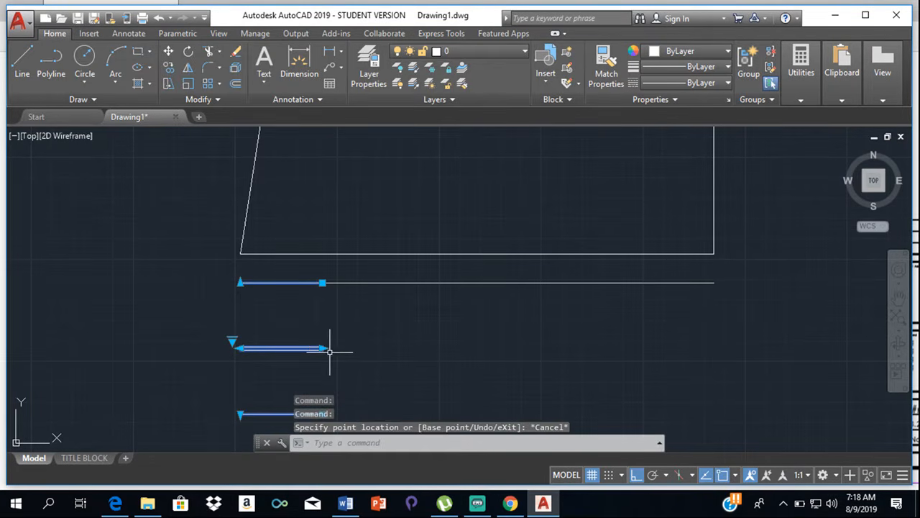
{"action": "left_click", "coordinate": [322, 283]}
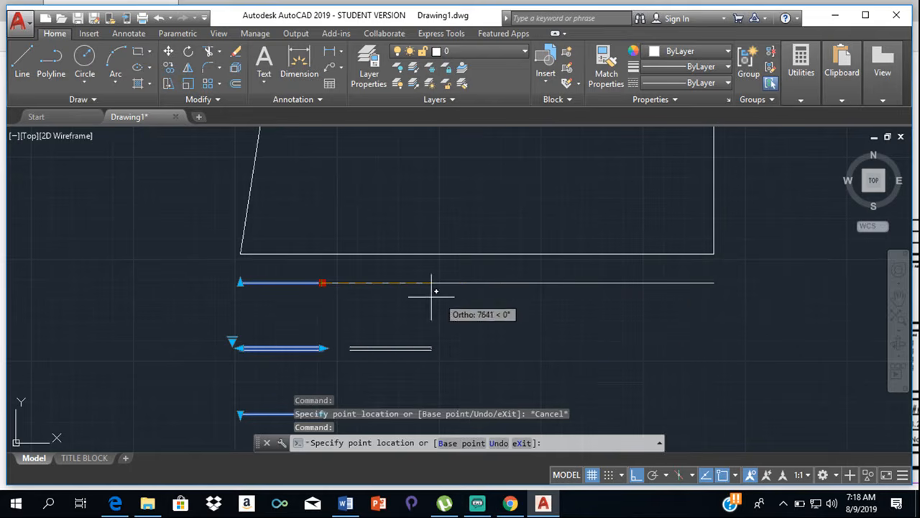
{"action": "key", "text": "Escape"}
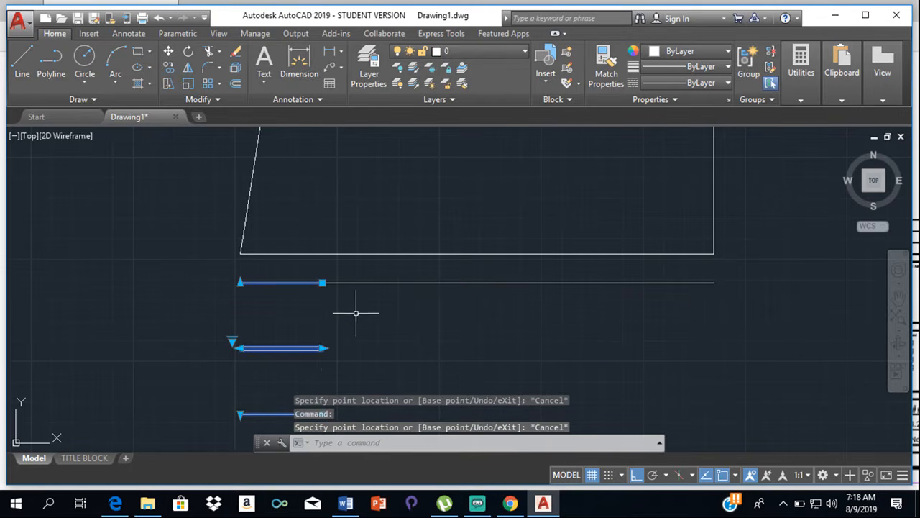
{"action": "left_click", "coordinate": [322, 348]}
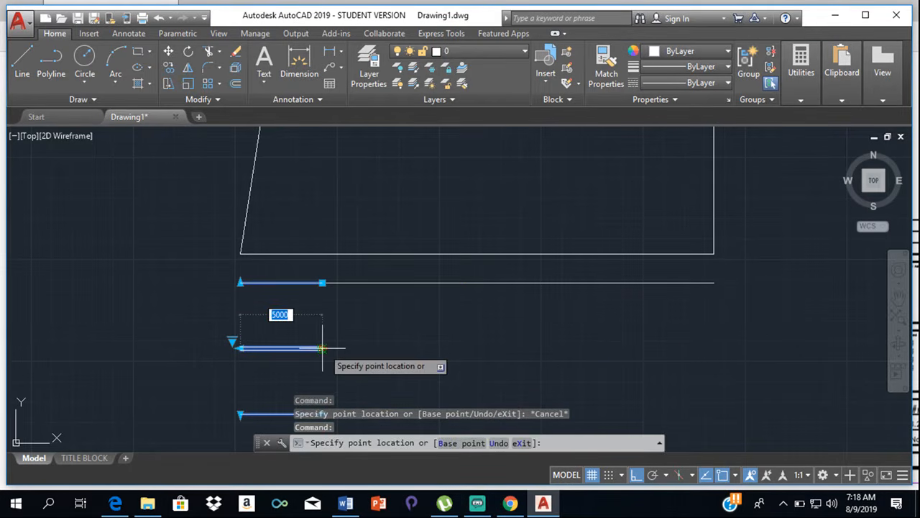
{"action": "left_click", "coordinate": [711, 332]}
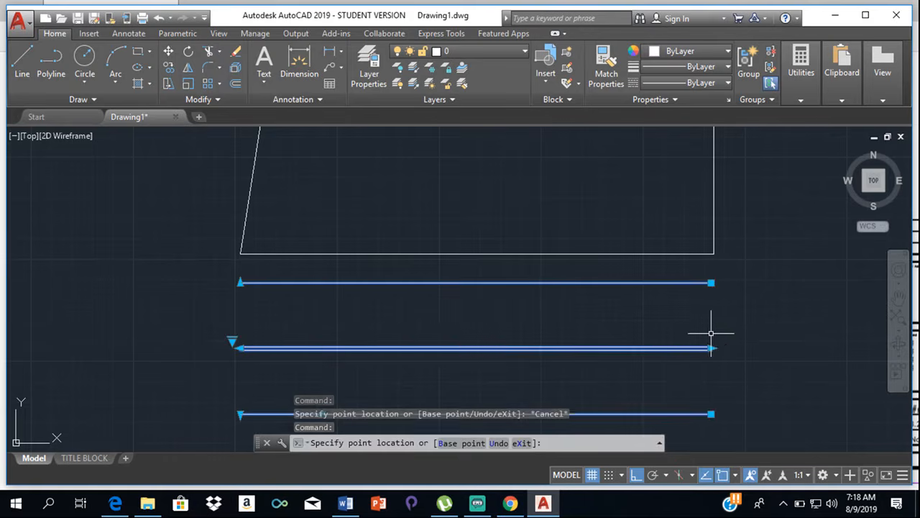
{"action": "key", "text": "Escape"}
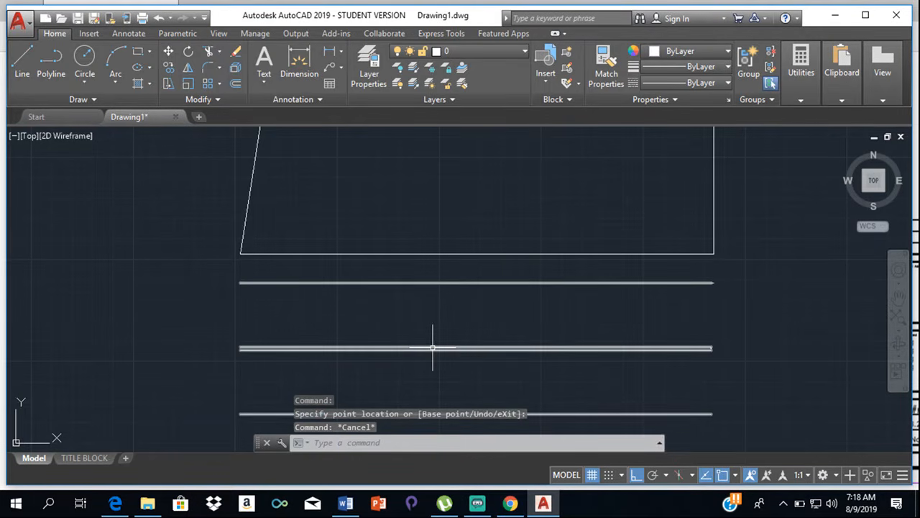
- Compare the road drawn below the plot with the site plan PDF in Edge, and return to AutoCAD
{"action": "scroll", "coordinate": [473, 344], "scroll_direction": "down", "scroll_amount": 10}
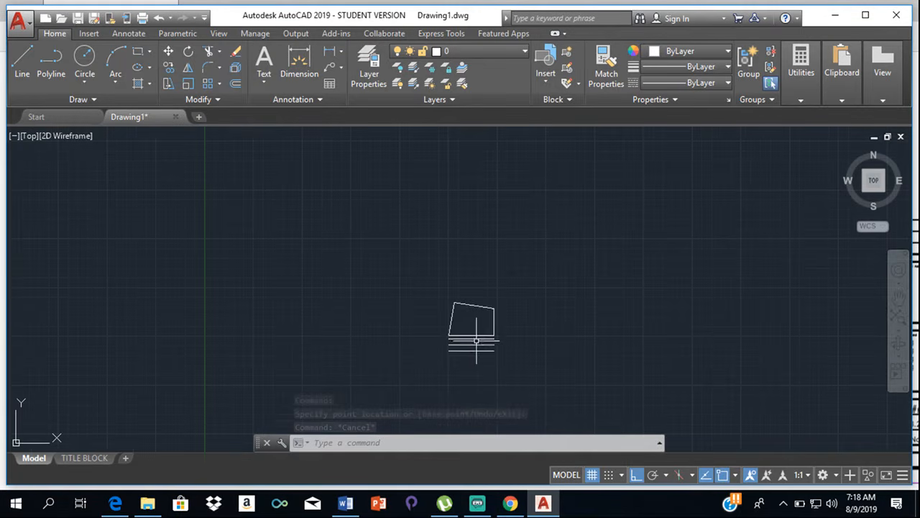
{"action": "scroll", "coordinate": [477, 341], "scroll_direction": "up", "scroll_amount": 5}
{"action": "scroll", "coordinate": [576, 356], "scroll_direction": "down", "scroll_amount": 2}
{"action": "middle_click_drag", "start_coordinate": [579, 357], "coordinate": [562, 322]}
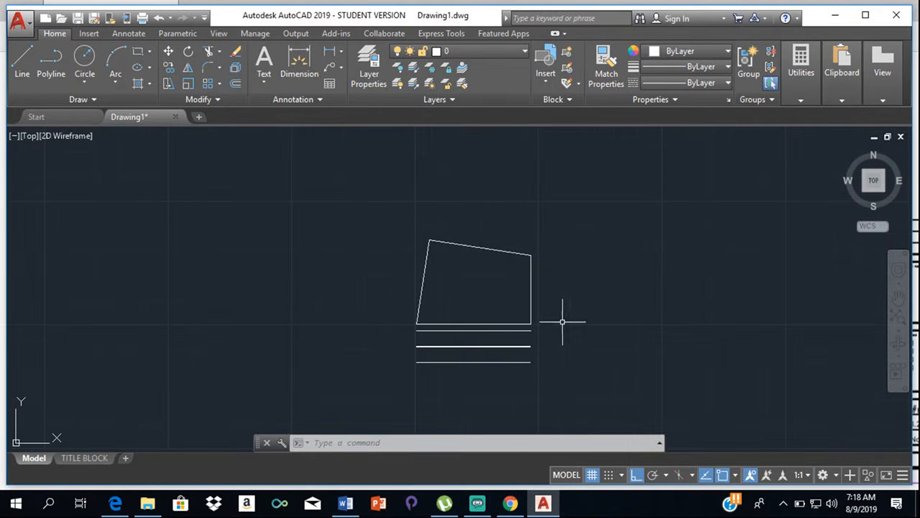
{"action": "scroll", "coordinate": [477, 335], "scroll_direction": "up", "scroll_amount": 8}
{"action": "scroll", "coordinate": [453, 310], "scroll_direction": "down", "scroll_amount": 6}
{"action": "scroll", "coordinate": [394, 290], "scroll_direction": "up", "scroll_amount": 2}
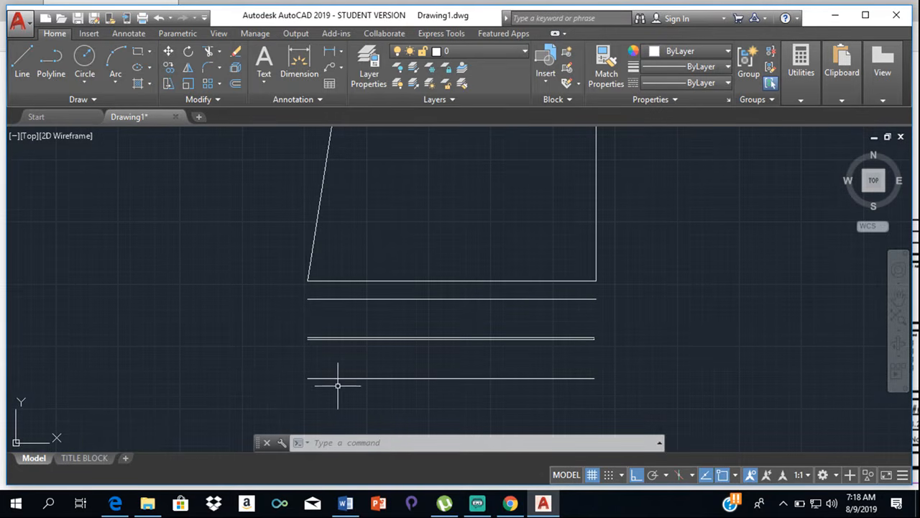
{"action": "left_click", "coordinate": [117, 503]}
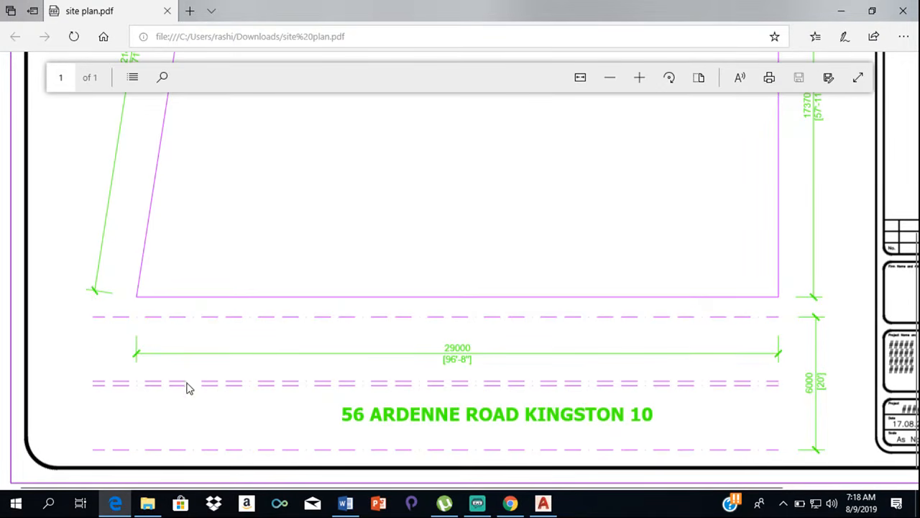
{"action": "left_click", "coordinate": [346, 506]}
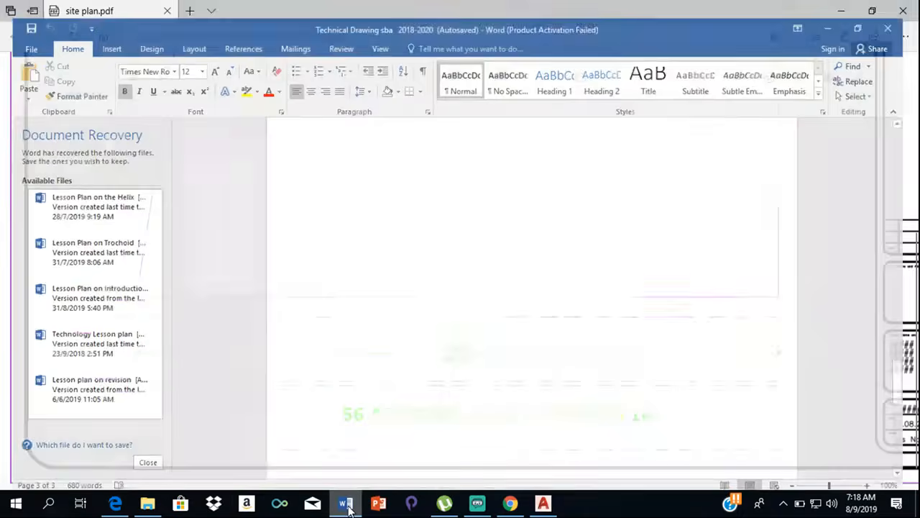
{"action": "left_click", "coordinate": [543, 505]}
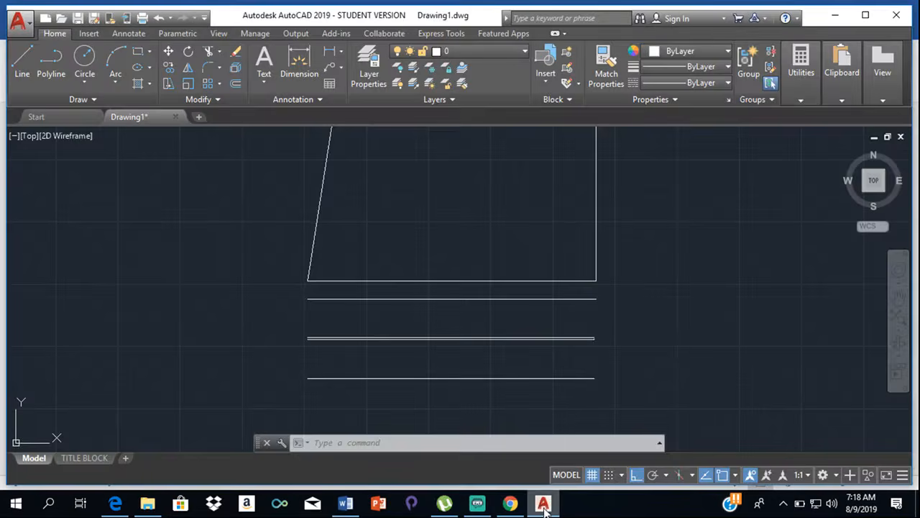
- Draw a breakline across the road's right end, from the upper road line's endpoint to the lower one's, with the break symbol at the midpoint
{"action": "scroll", "coordinate": [592, 254], "scroll_direction": "down", "scroll_amount": 1}
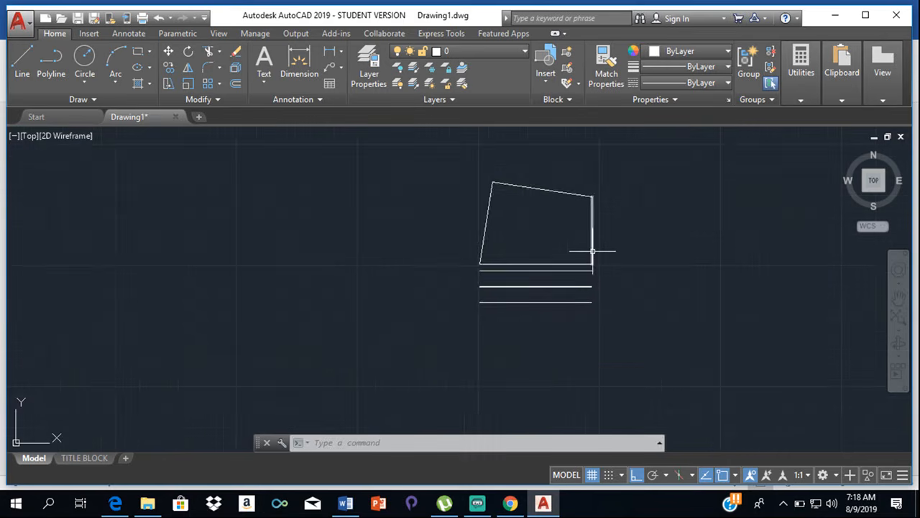
{"action": "middle_click_drag", "start_coordinate": [592, 255], "coordinate": [596, 288]}
{"action": "scroll", "coordinate": [608, 259], "scroll_direction": "up", "scroll_amount": 1}
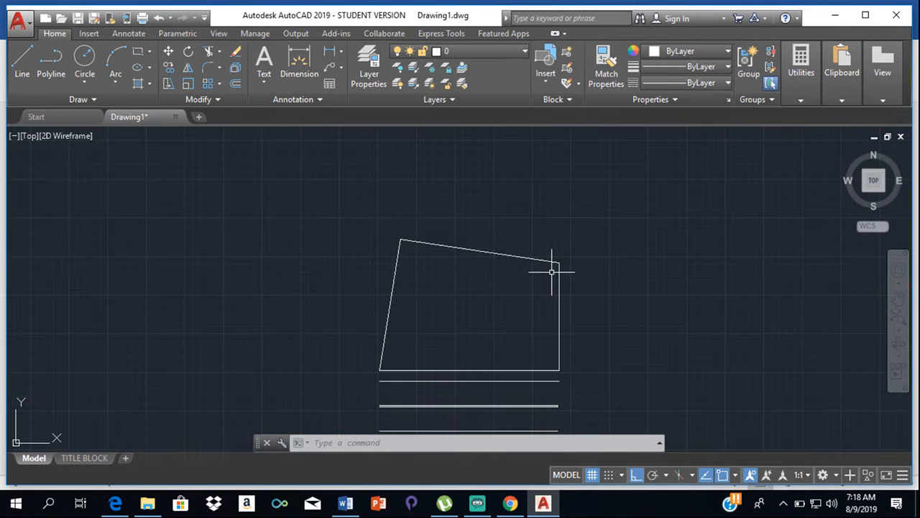
{"action": "type", "text": "b"}
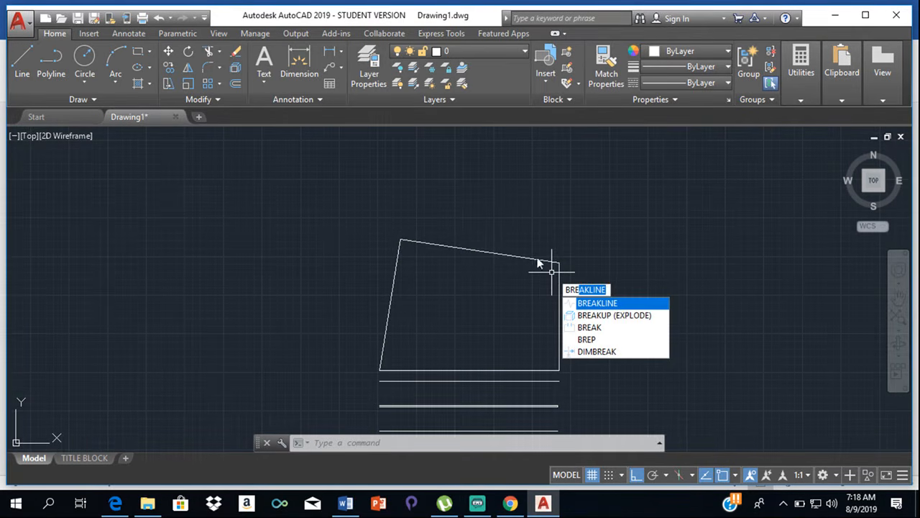
{"action": "type", "text": "re"}
{"action": "key", "text": "Return"}
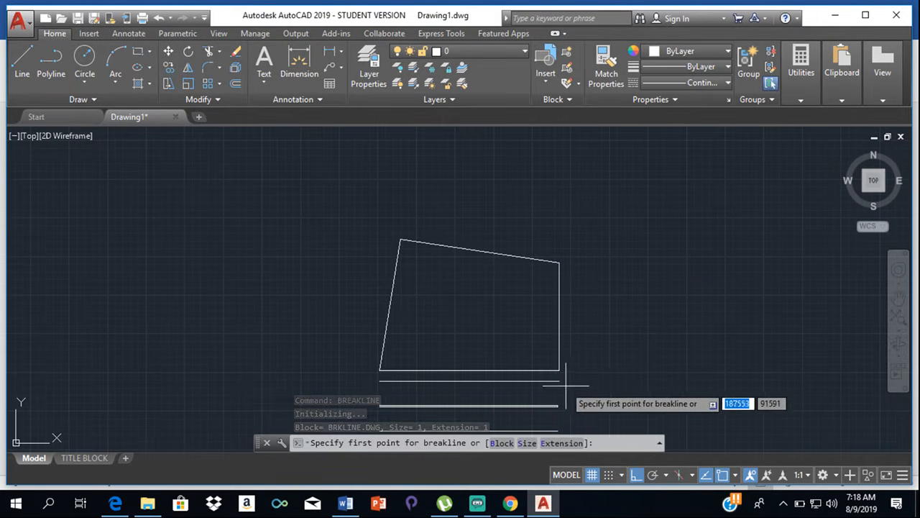
{"action": "scroll", "coordinate": [565, 386], "scroll_direction": "up", "scroll_amount": 2}
{"action": "middle_click_drag", "start_coordinate": [544, 380], "coordinate": [544, 264]}
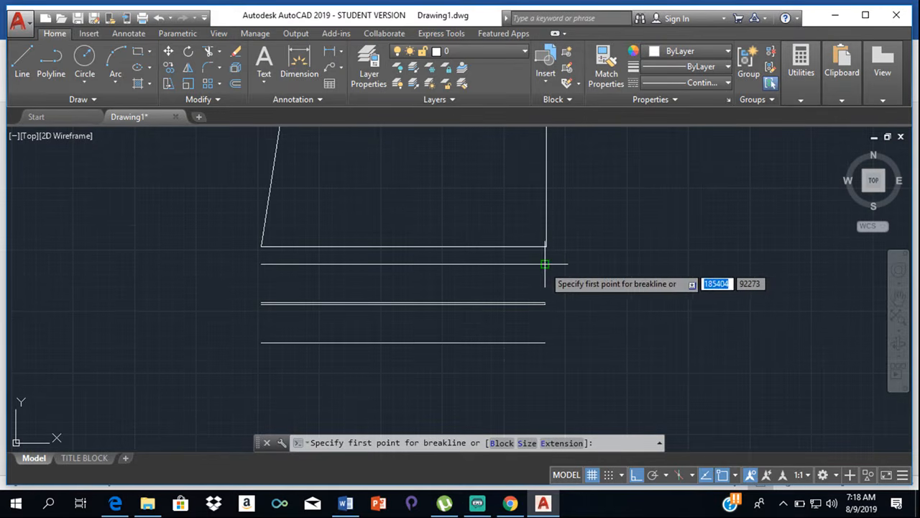
{"action": "left_click", "coordinate": [545, 264]}
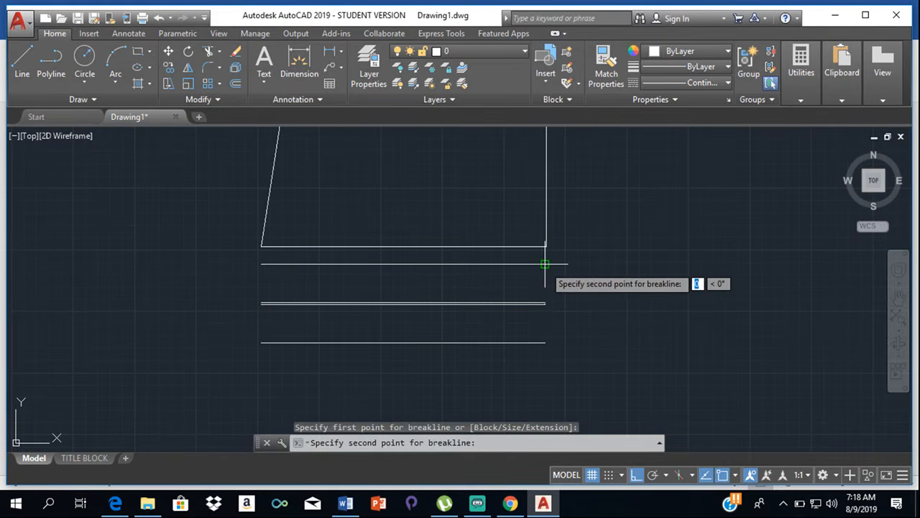
{"action": "left_click", "coordinate": [544, 343]}
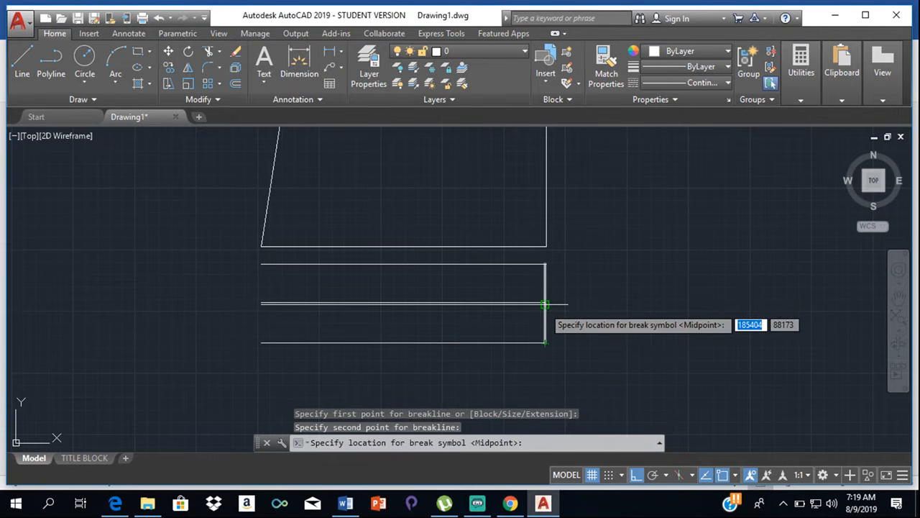
{"action": "scroll", "coordinate": [545, 306], "scroll_direction": "up", "scroll_amount": 3}
{"action": "scroll", "coordinate": [545, 306], "scroll_direction": "up", "scroll_amount": 2}
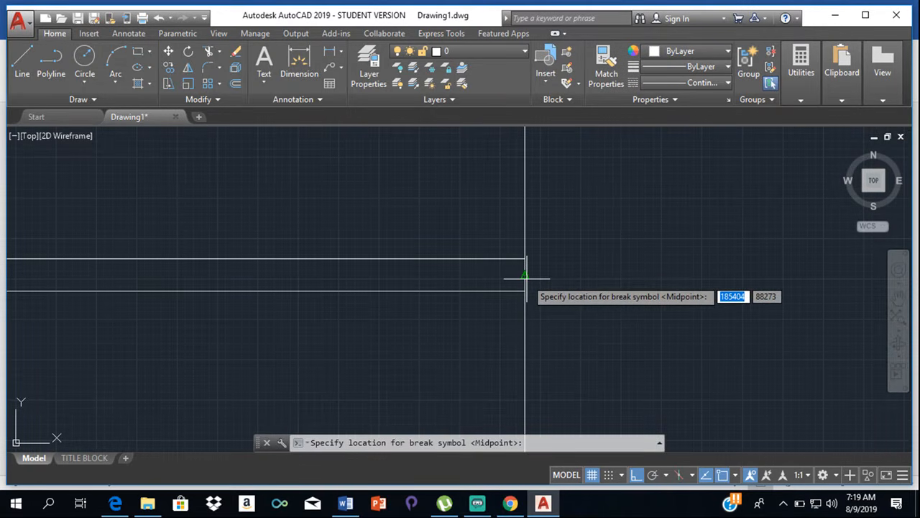
{"action": "key", "text": "Return"}
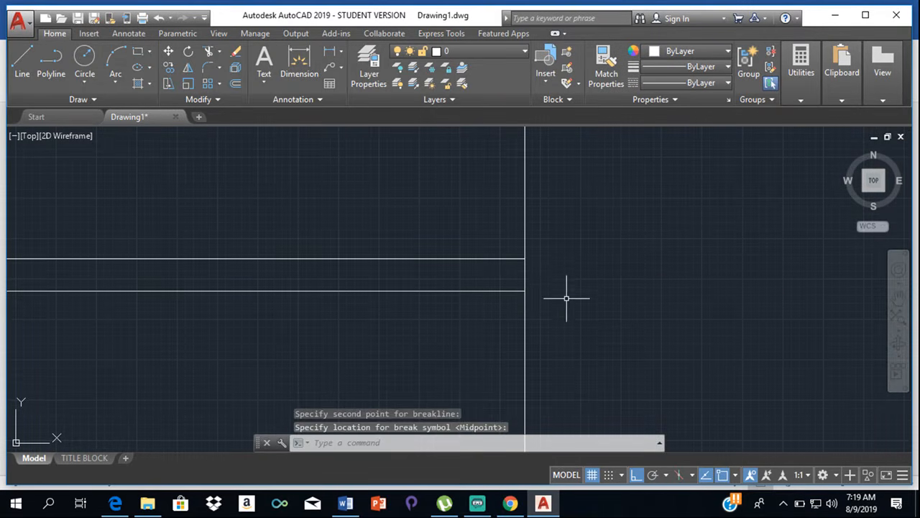
- Scale the breakline by a factor of 10000, using the left tip of its break symbol as the base point
{"action": "scroll", "coordinate": [526, 279], "scroll_direction": "up", "scroll_amount": 2}
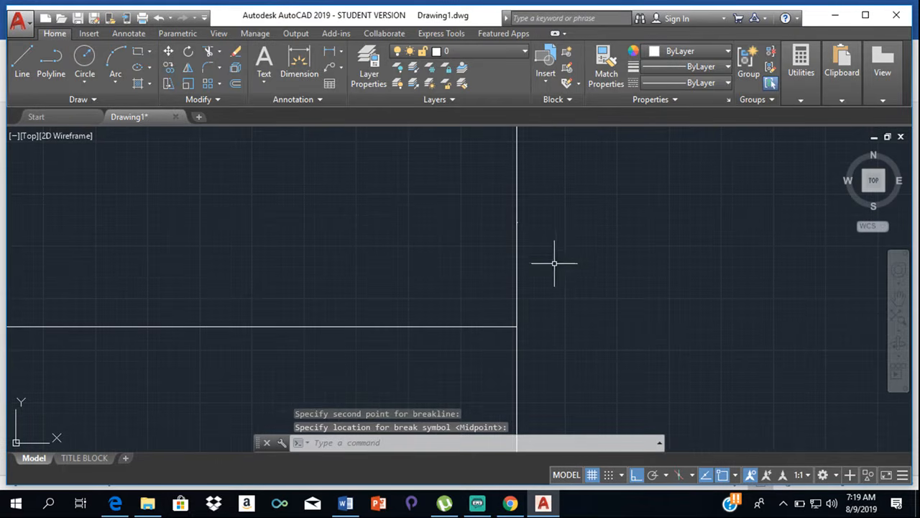
{"action": "scroll", "coordinate": [530, 243], "scroll_direction": "up", "scroll_amount": 5}
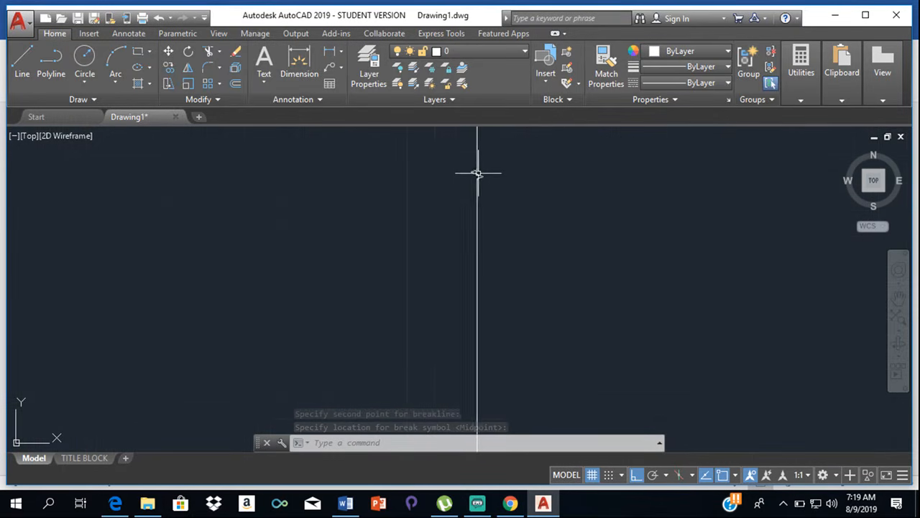
{"action": "scroll", "coordinate": [476, 176], "scroll_direction": "up", "scroll_amount": 2}
{"action": "scroll", "coordinate": [459, 167], "scroll_direction": "up", "scroll_amount": 2}
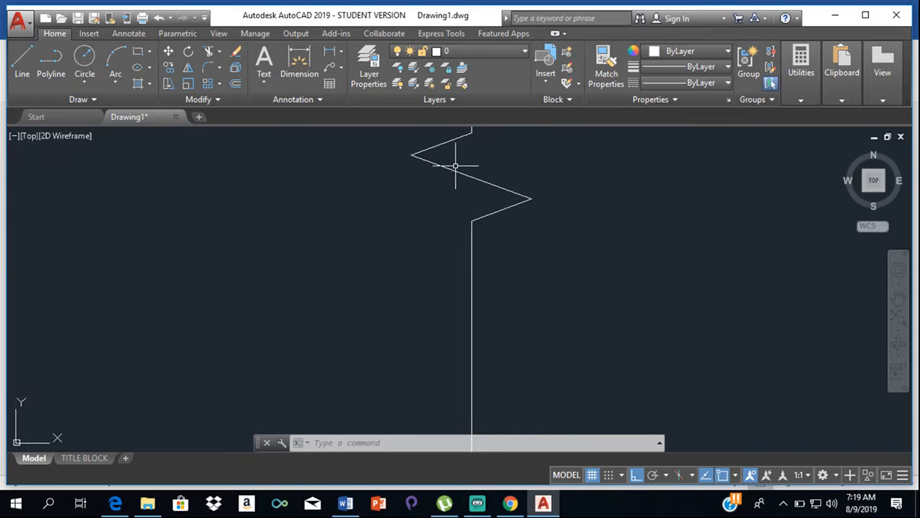
{"action": "scroll", "coordinate": [490, 174], "scroll_direction": "down", "scroll_amount": 2}
{"action": "middle_click_drag", "start_coordinate": [489, 174], "coordinate": [507, 201]}
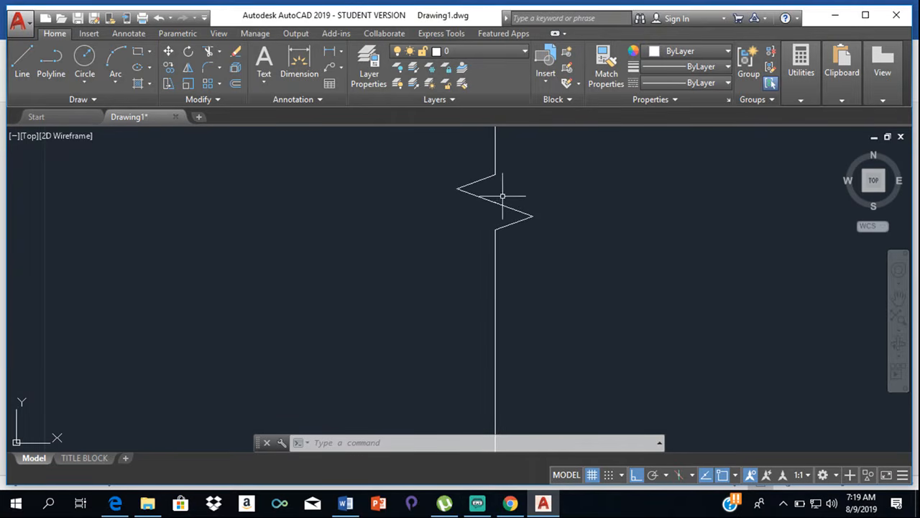
{"action": "left_click", "coordinate": [189, 84]}
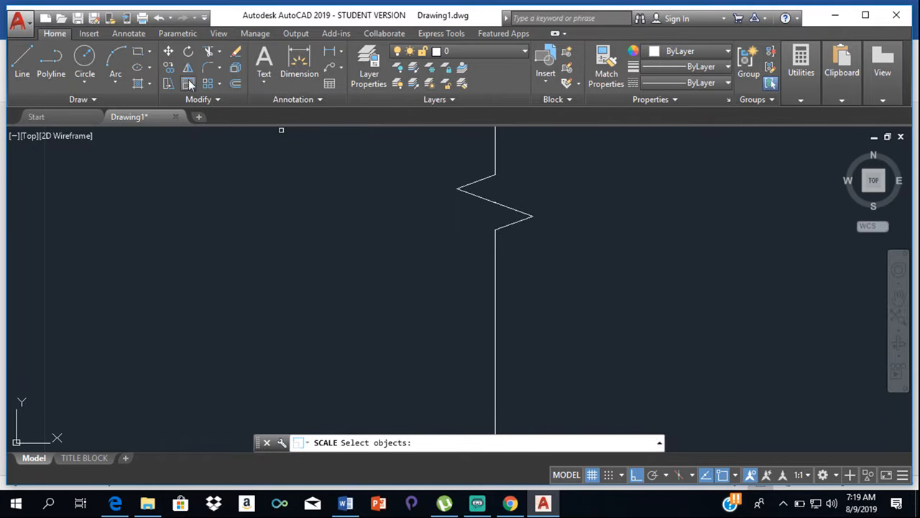
{"action": "left_click", "coordinate": [466, 185]}
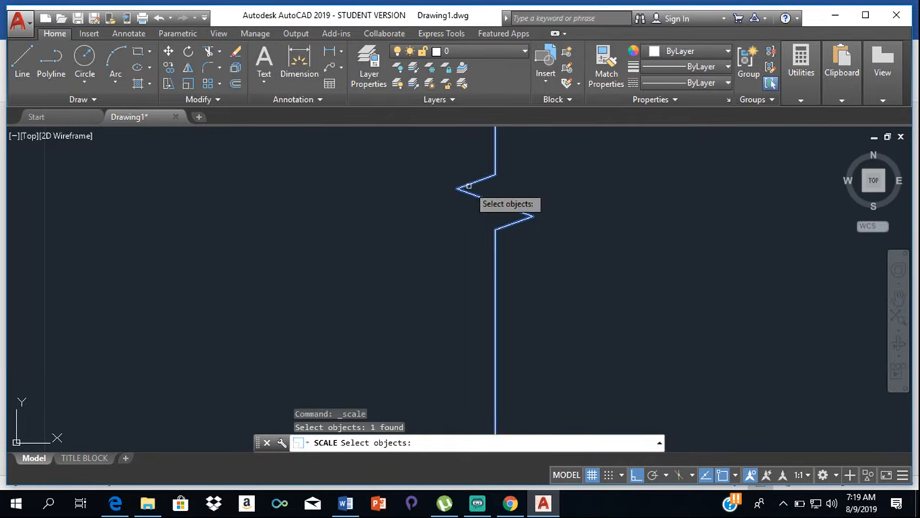
{"action": "key", "text": "Return"}
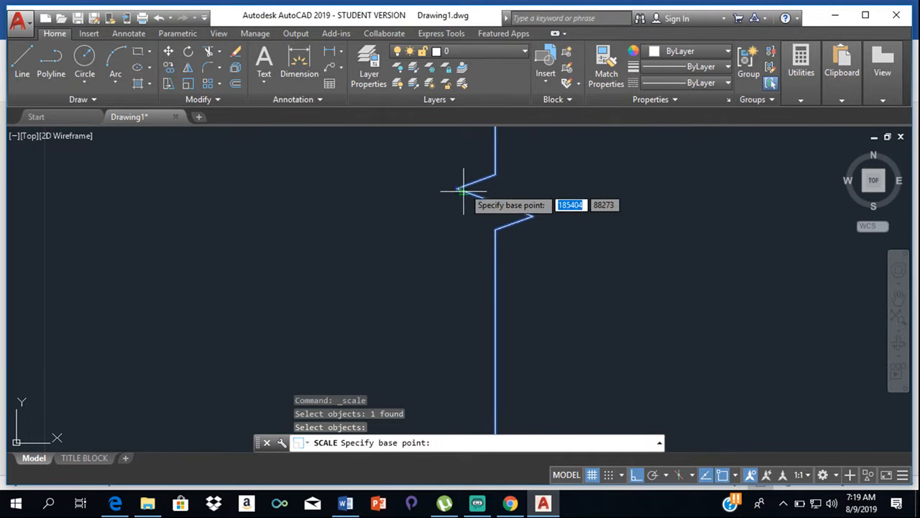
{"action": "left_click", "coordinate": [457, 188]}
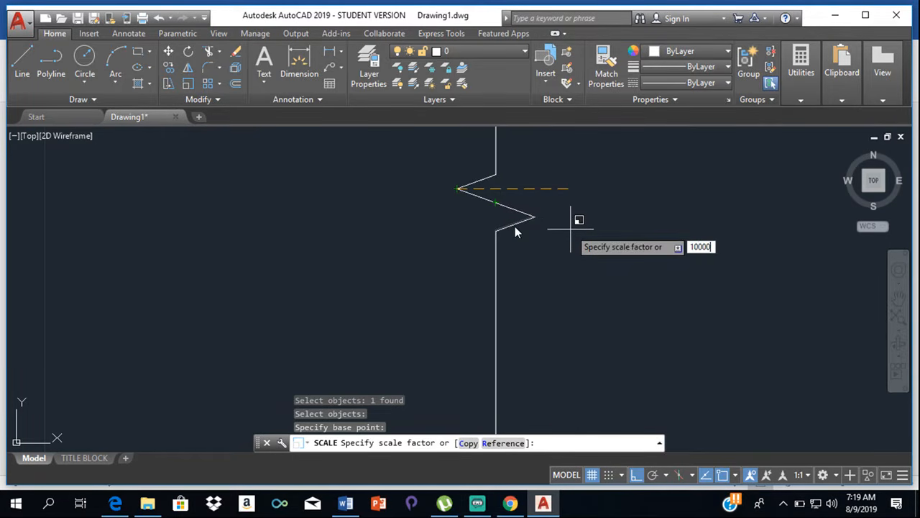
{"action": "key", "text": "Return"}
{"action": "scroll", "coordinate": [578, 199], "scroll_direction": "down", "scroll_amount": 5}
{"action": "scroll", "coordinate": [614, 257], "scroll_direction": "down", "scroll_amount": 5}
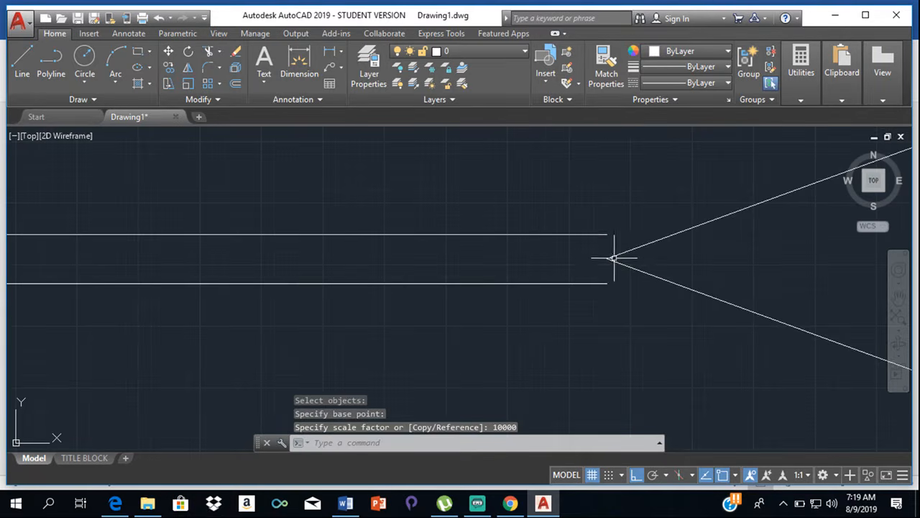
{"action": "scroll", "coordinate": [614, 257], "scroll_direction": "down", "scroll_amount": 6}
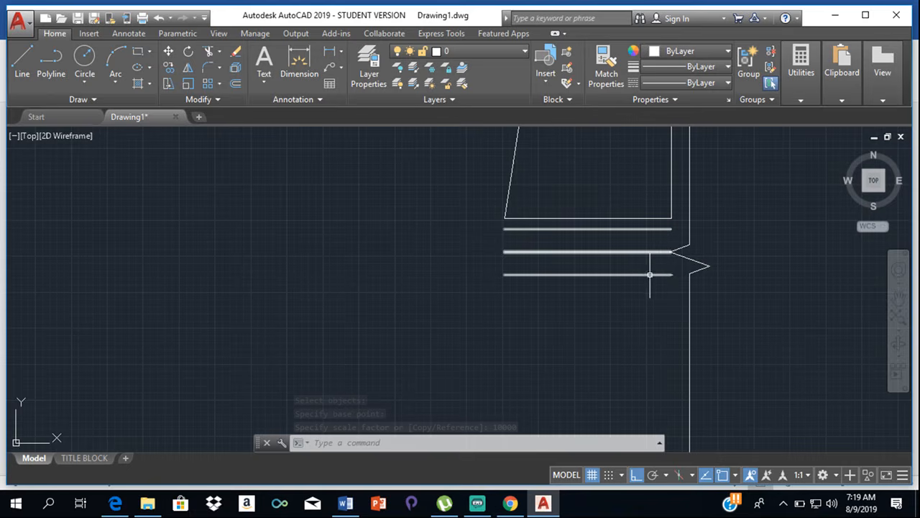
- Move the road block horizontally to the right by its upper end point until its lines cross the breakline
{"action": "scroll", "coordinate": [704, 262], "scroll_direction": "up", "scroll_amount": 2}
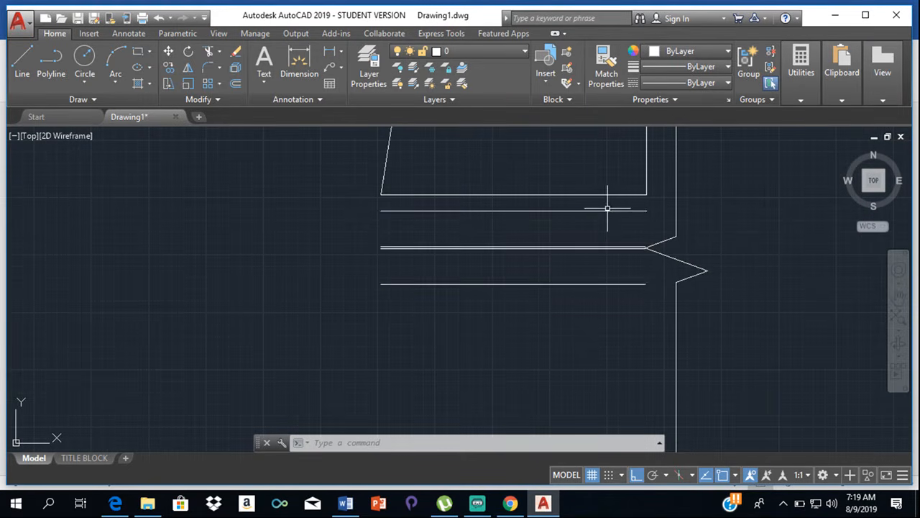
{"action": "left_click", "coordinate": [609, 210]}
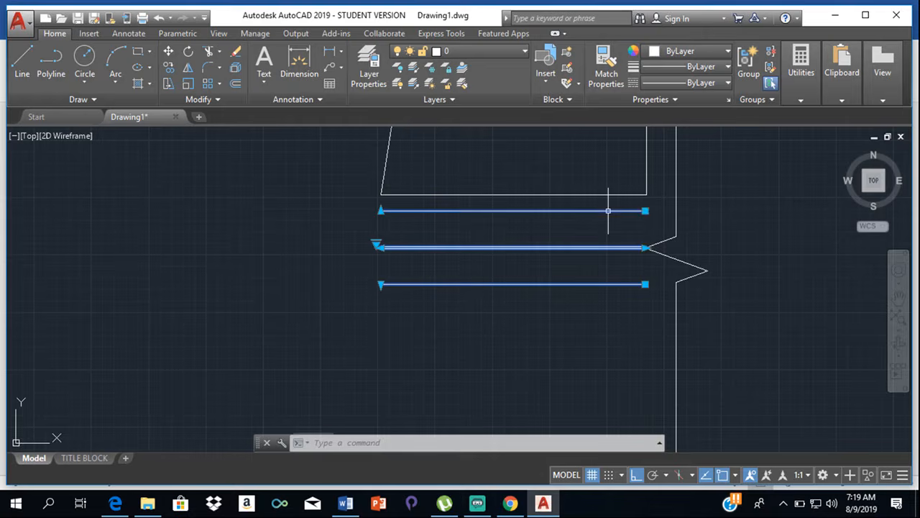
{"action": "left_click", "coordinate": [645, 211]}
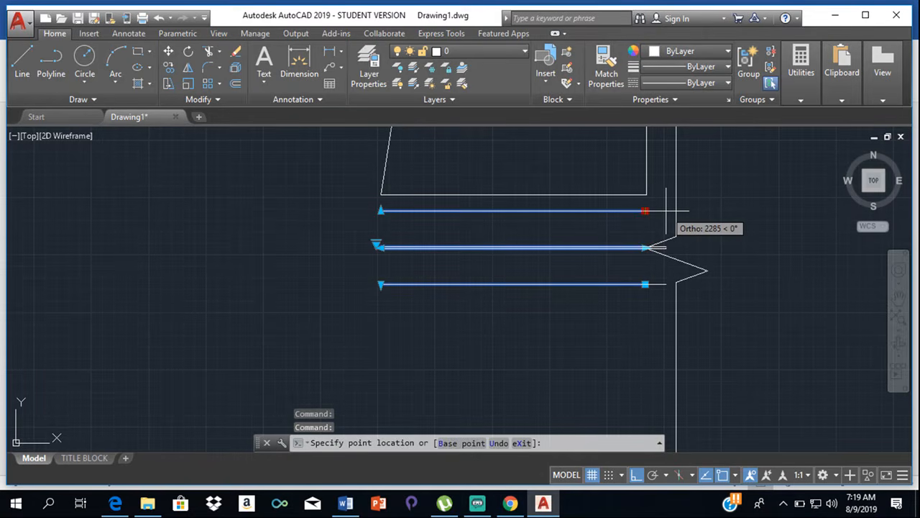
{"action": "left_click", "coordinate": [688, 211]}
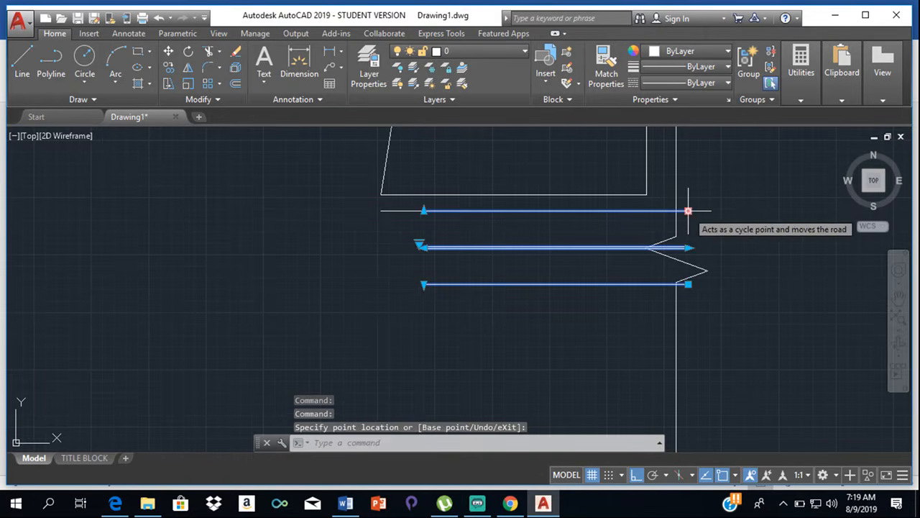
{"action": "key", "text": "Escape"}
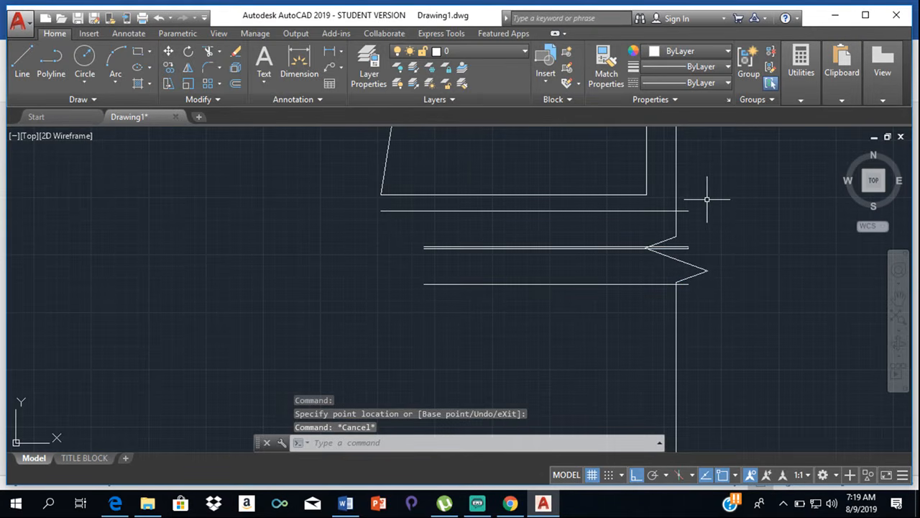
- Trim the parts of the breakline that extend above the upper road line and below the lower road line
{"action": "type", "text": "tr"}
{"action": "key", "text": "Return"}
{"action": "key", "text": "Return"}
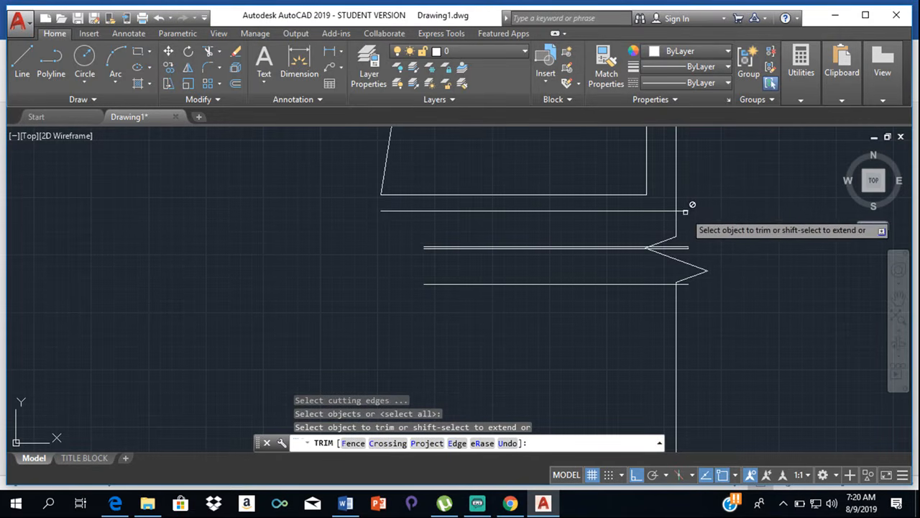
{"action": "scroll", "coordinate": [683, 209], "scroll_direction": "up", "scroll_amount": 3}
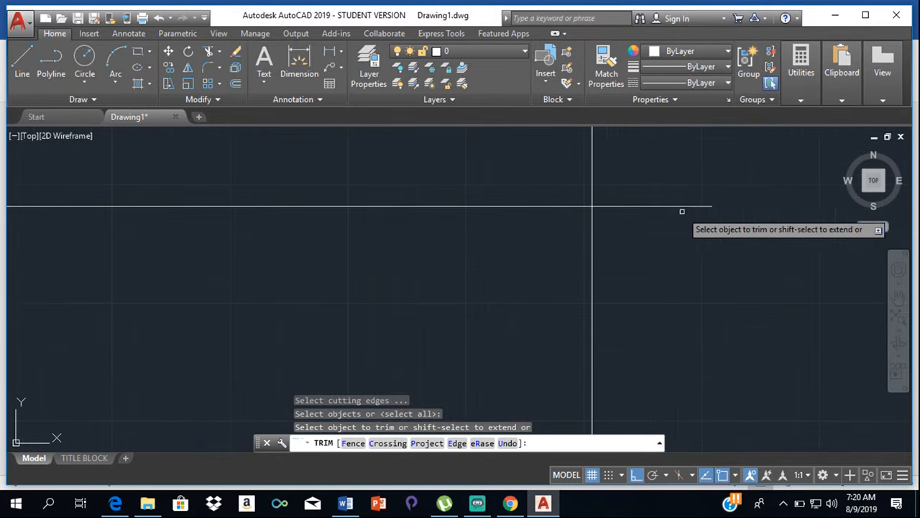
{"action": "left_click", "coordinate": [594, 167]}
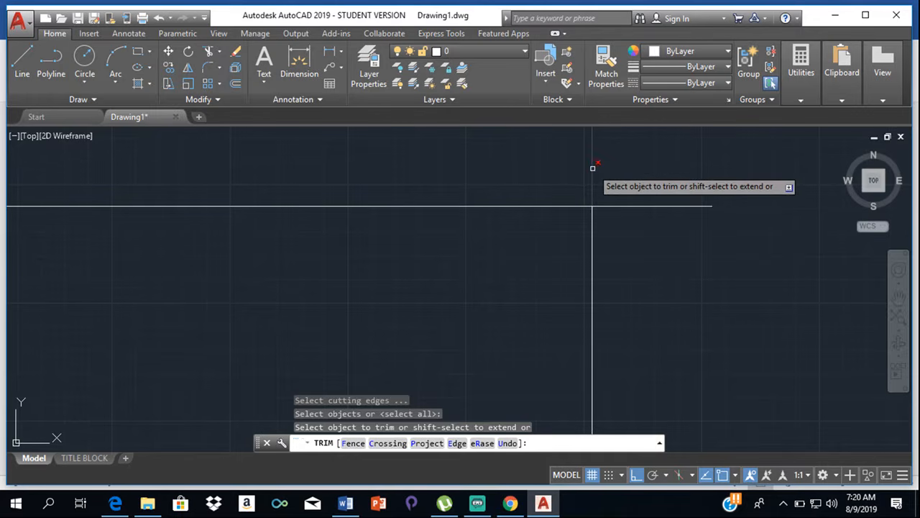
{"action": "scroll", "coordinate": [614, 208], "scroll_direction": "down", "scroll_amount": 3}
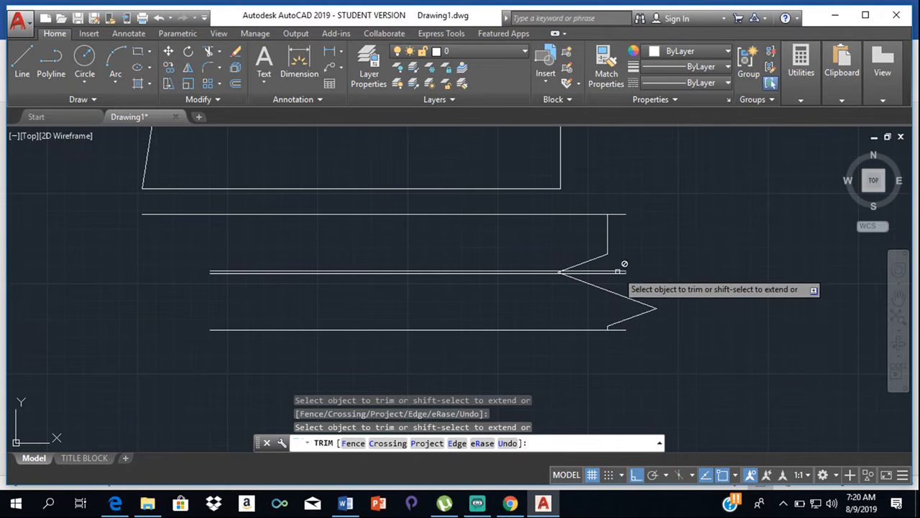
{"action": "scroll", "coordinate": [619, 266], "scroll_direction": "up", "scroll_amount": 5}
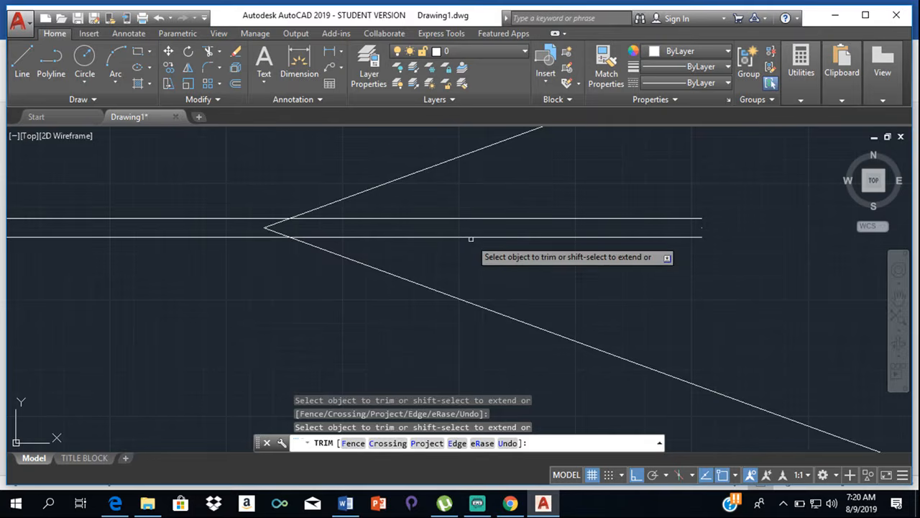
{"action": "scroll", "coordinate": [600, 224], "scroll_direction": "down", "scroll_amount": 6}
{"action": "key", "text": "Escape"}
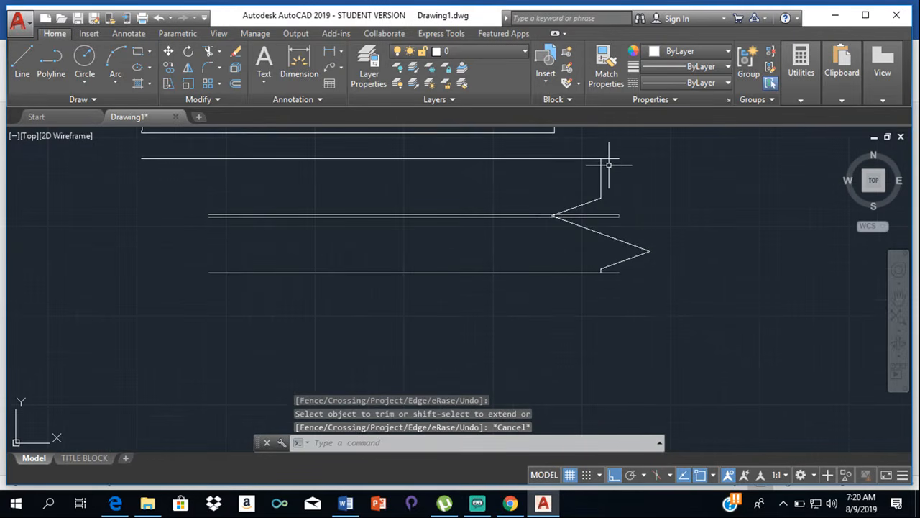
- Shorten the road block from its right end back to the left tip of the breakline symbol
{"action": "left_click", "coordinate": [612, 157]}
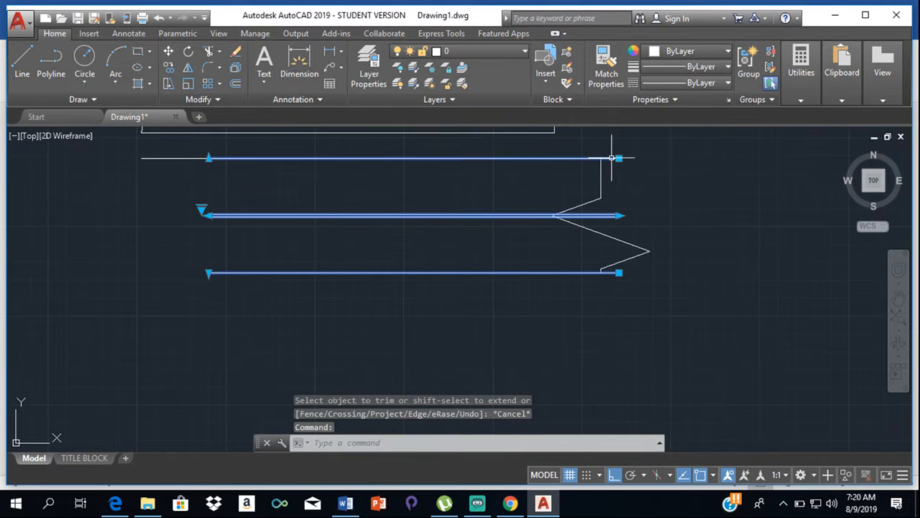
{"action": "left_click", "coordinate": [620, 215]}
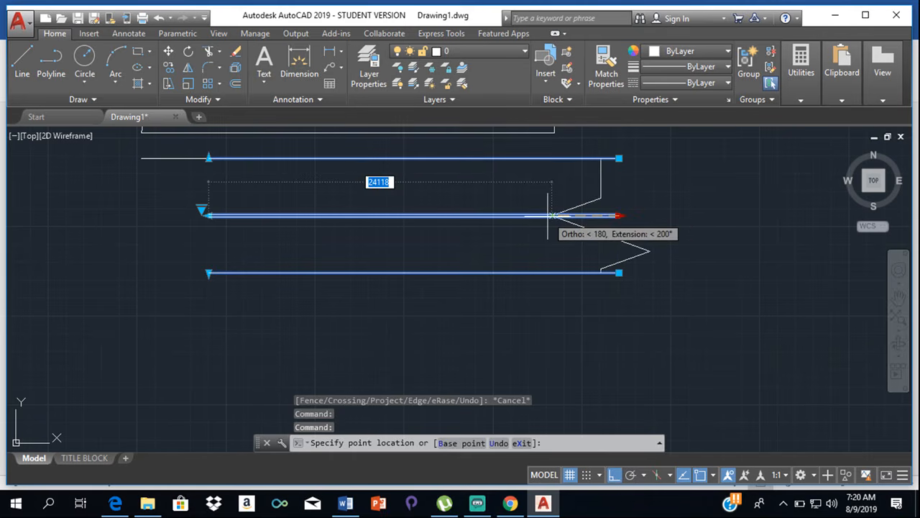
{"action": "left_click", "coordinate": [546, 215]}
{"action": "key", "text": "Escape"}
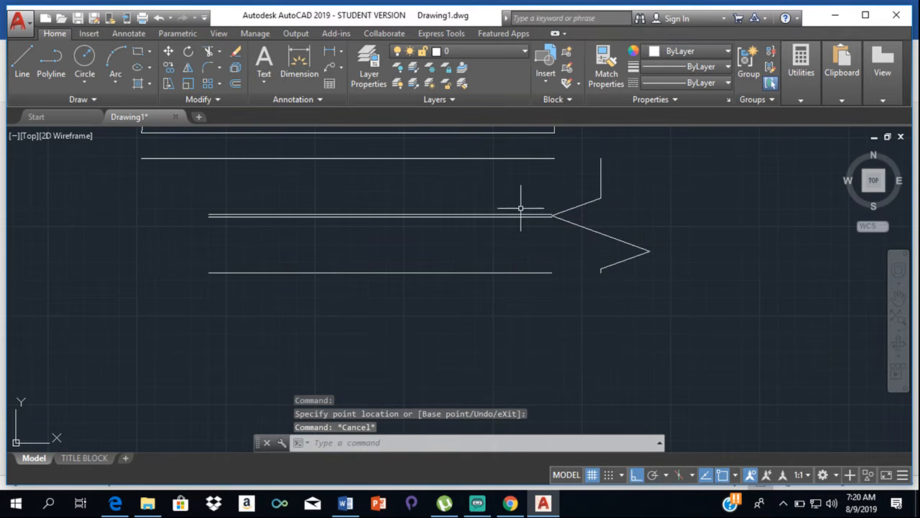
- Draw a horizontal line from the upper road line's right endpoint to the breakline's upper end
{"action": "scroll", "coordinate": [563, 163], "scroll_direction": "up", "scroll_amount": 2}
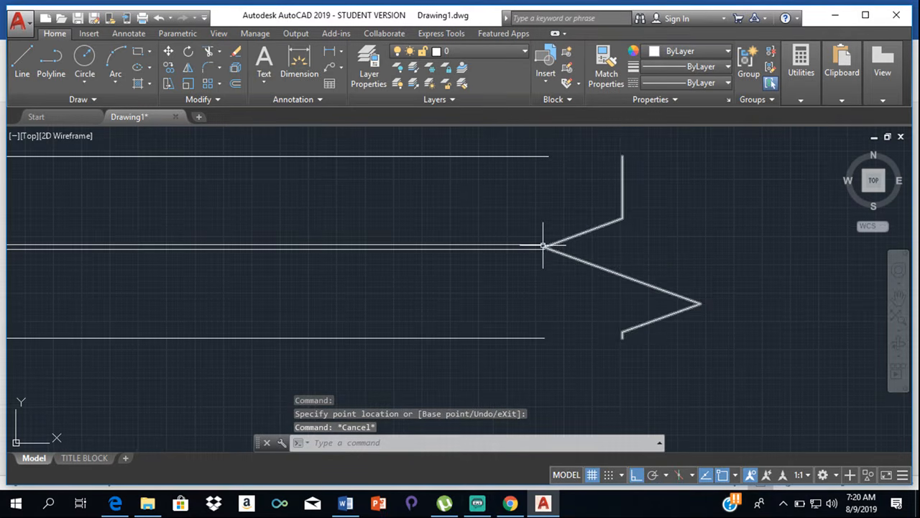
{"action": "left_click", "coordinate": [21, 59]}
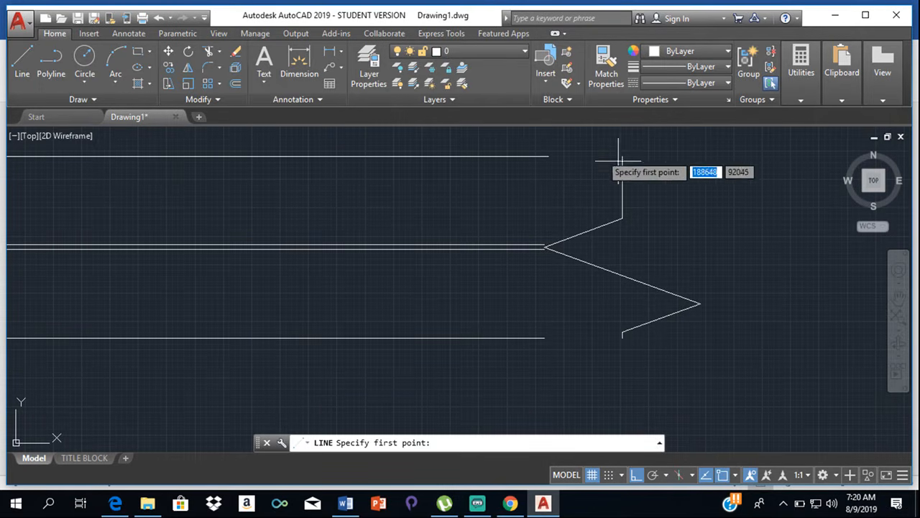
{"action": "left_click", "coordinate": [544, 155]}
{"action": "left_click", "coordinate": [623, 156]}
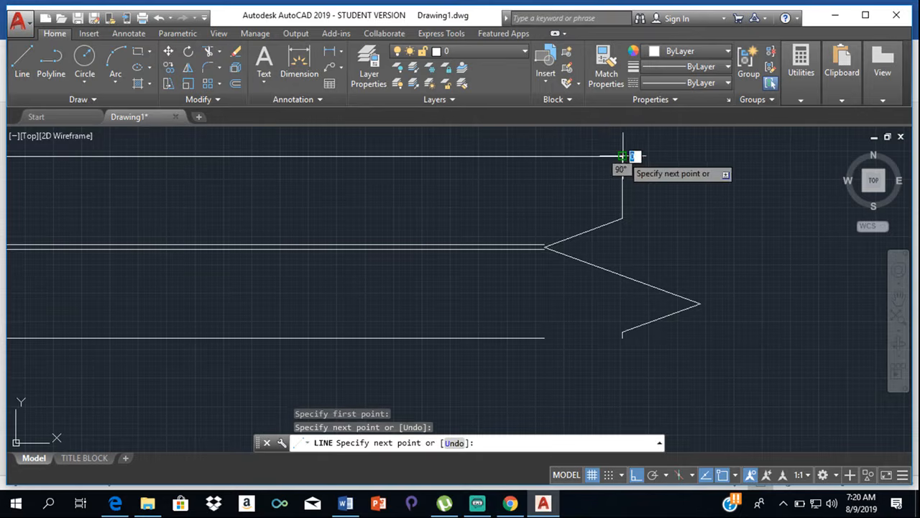
{"action": "key", "text": "Escape"}
- Extend the road's two centre lines past the breakline's left tip with short horizontal lines, the lower one about 900 long
{"action": "left_click", "coordinate": [21, 70]}
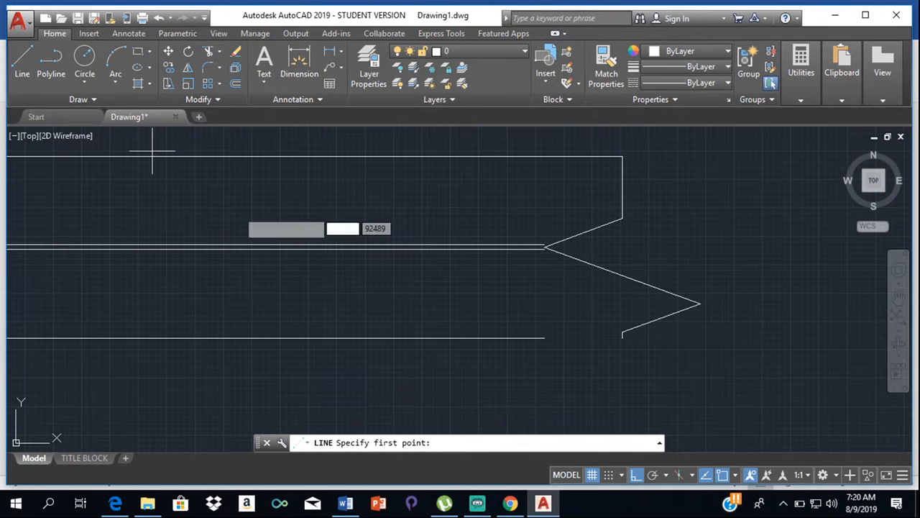
{"action": "scroll", "coordinate": [539, 242], "scroll_direction": "up", "scroll_amount": 4}
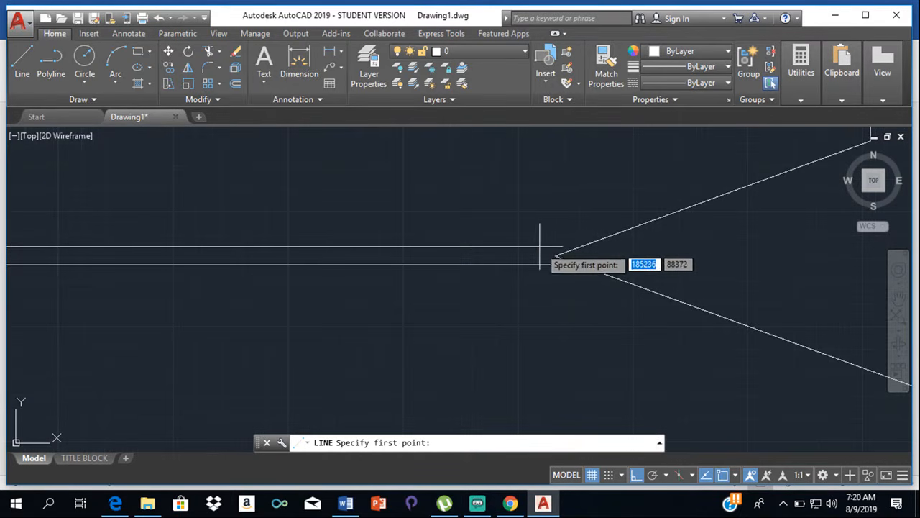
{"action": "left_click", "coordinate": [555, 252]}
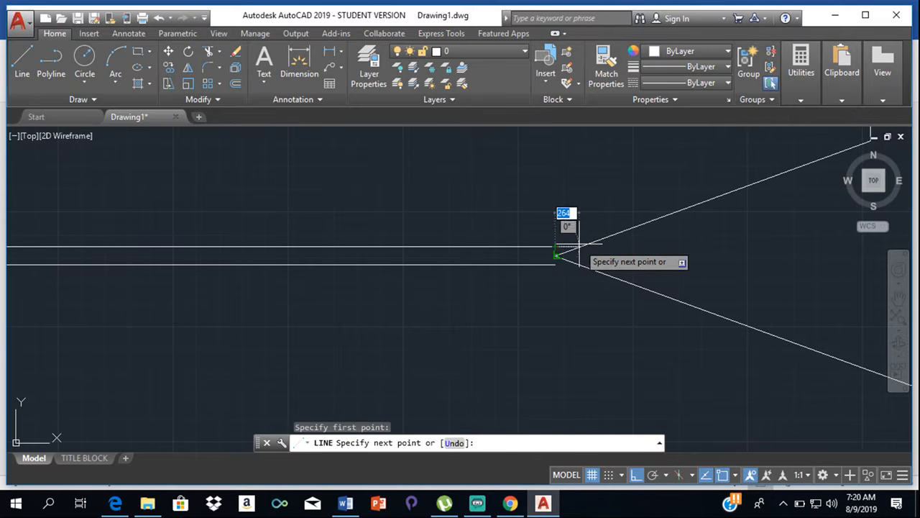
{"action": "left_click", "coordinate": [624, 243]}
{"action": "key", "text": "Escape"}
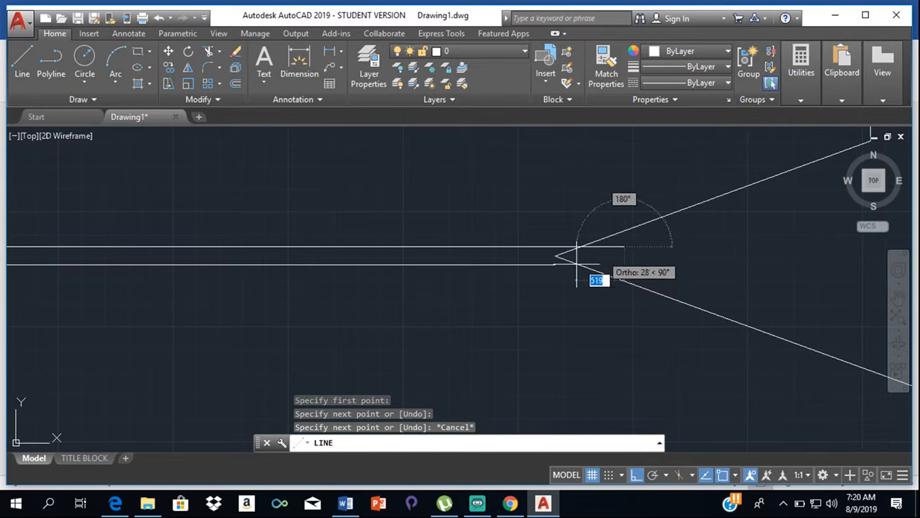
{"action": "key", "text": "Return"}
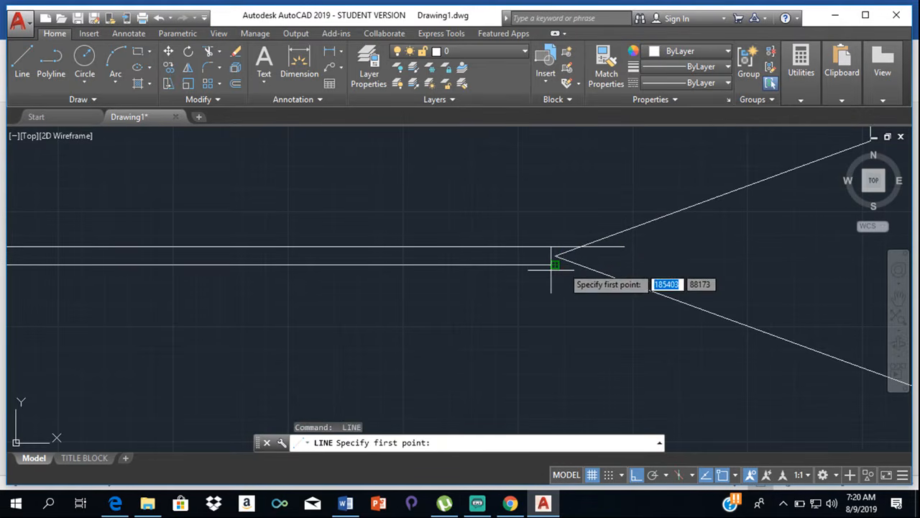
{"action": "left_click", "coordinate": [554, 264]}
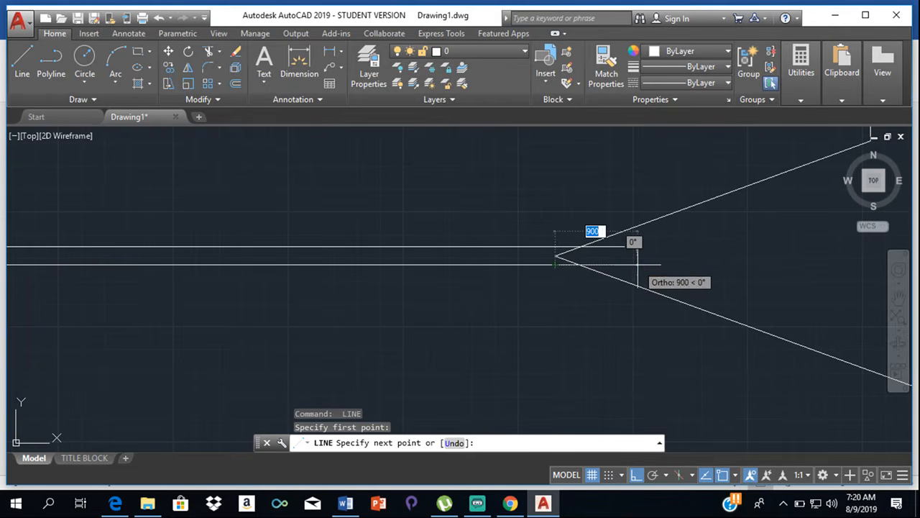
{"action": "left_click", "coordinate": [637, 264]}
{"action": "key", "text": "Return"}
- Draw a horizontal line from the lower road line's right endpoint to the breakline's lower end
{"action": "scroll", "coordinate": [654, 350], "scroll_direction": "down", "scroll_amount": 3}
{"action": "middle_click_drag", "start_coordinate": [654, 349], "coordinate": [606, 177]}
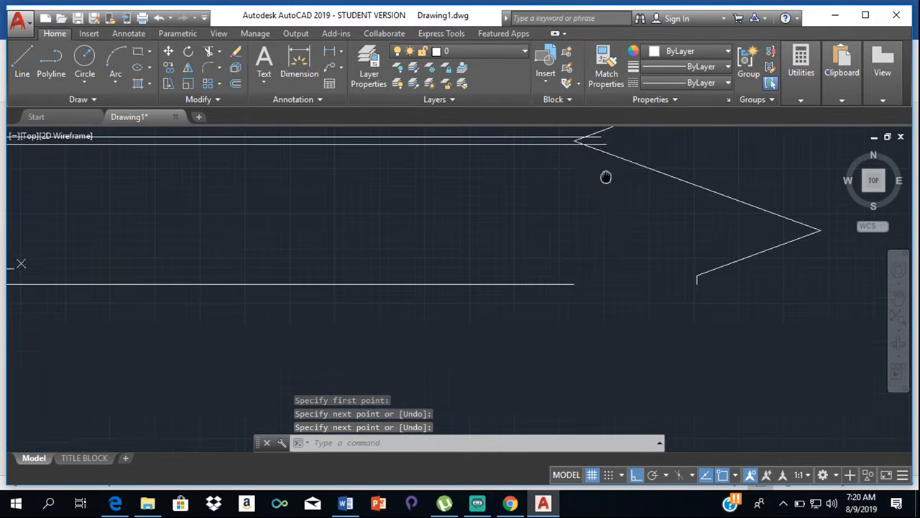
{"action": "key", "text": "Return"}
{"action": "left_click", "coordinate": [573, 284]}
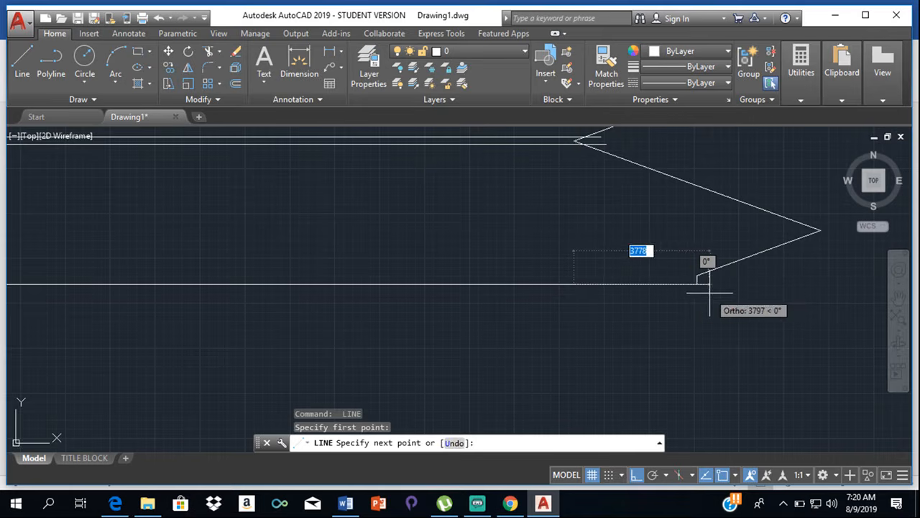
{"action": "left_click", "coordinate": [697, 284]}
{"action": "left_click", "coordinate": [819, 230]}
{"action": "key", "text": "Return"}
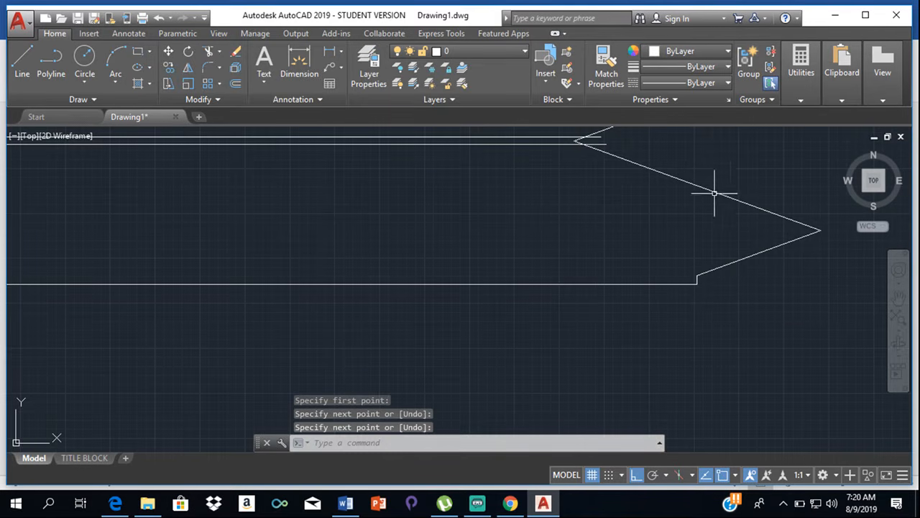
- Trim the two centre line extensions back to the sloping edges of the breakline symbol
{"action": "mouse_move", "coordinate": [714, 192]}
{"action": "middle_mouse_down"}
{"action": "mouse_move", "coordinate": [666, 394]}
{"action": "mouse_move", "coordinate": [663, 388]}
{"action": "middle_mouse_up"}
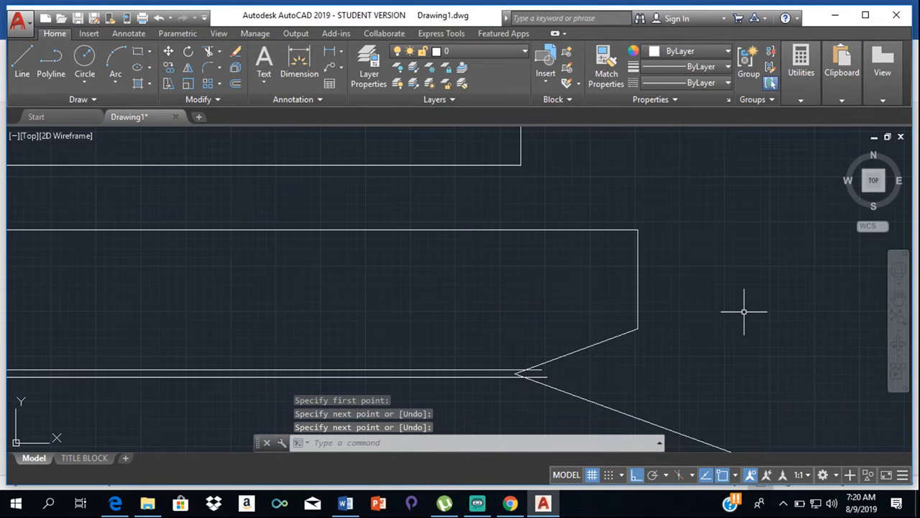
{"action": "key", "text": "Return"}
{"action": "key", "text": "Return"}
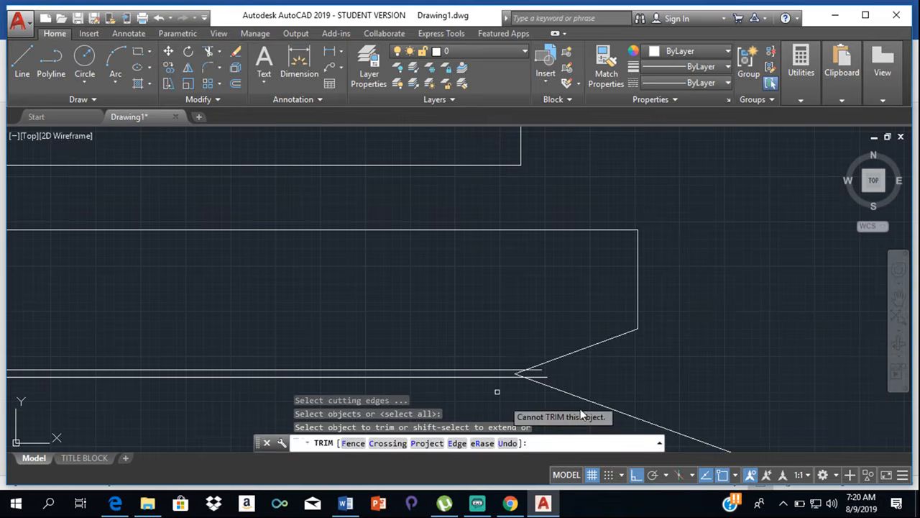
{"action": "scroll", "coordinate": [564, 376], "scroll_direction": "up", "scroll_amount": 3}
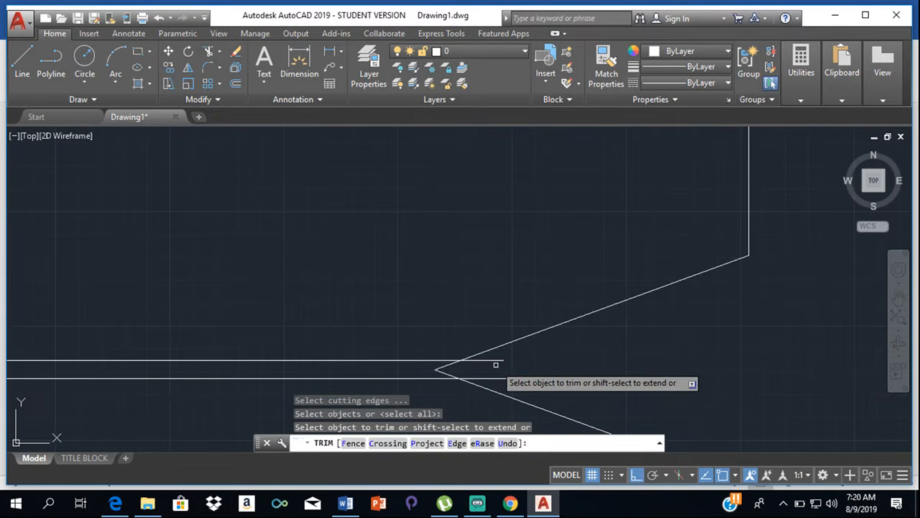
{"action": "left_click", "coordinate": [496, 360]}
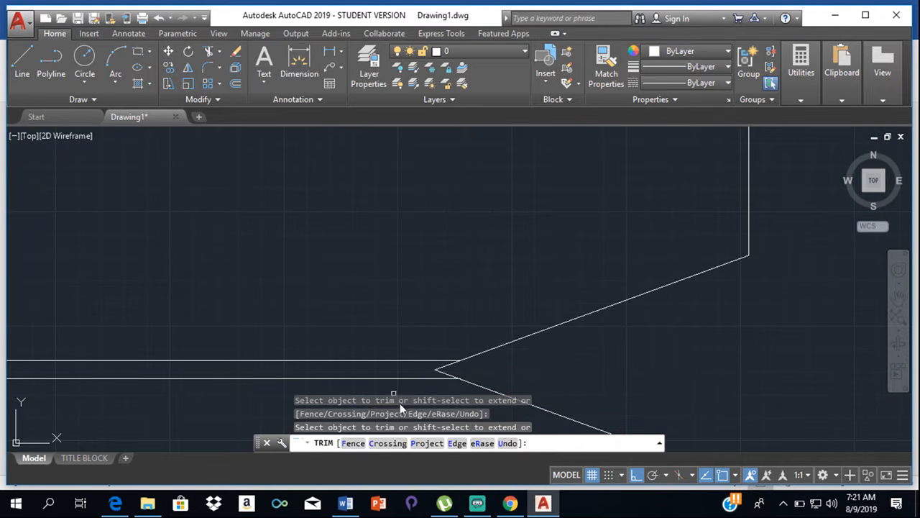
{"action": "scroll", "coordinate": [668, 262], "scroll_direction": "up", "scroll_amount": 2}
{"action": "scroll", "coordinate": [668, 261], "scroll_direction": "down", "scroll_amount": 3}
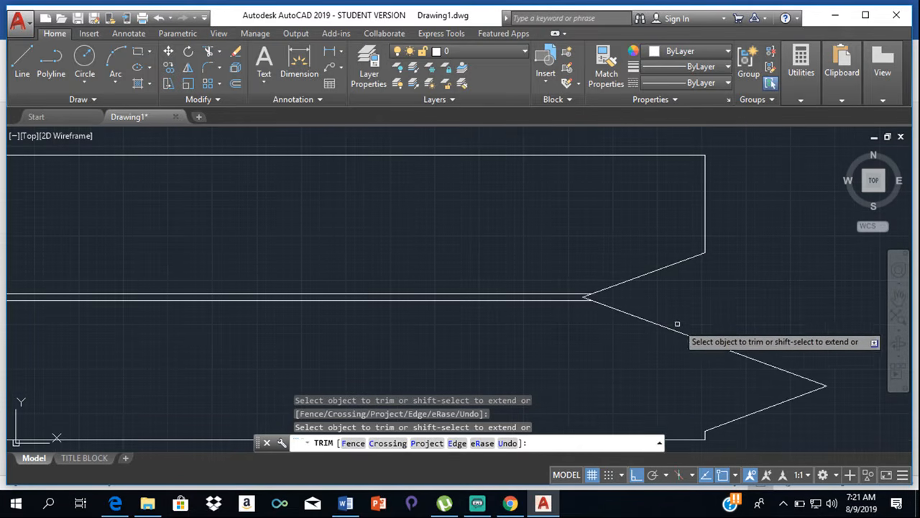
{"action": "scroll", "coordinate": [686, 327], "scroll_direction": "up", "scroll_amount": 3}
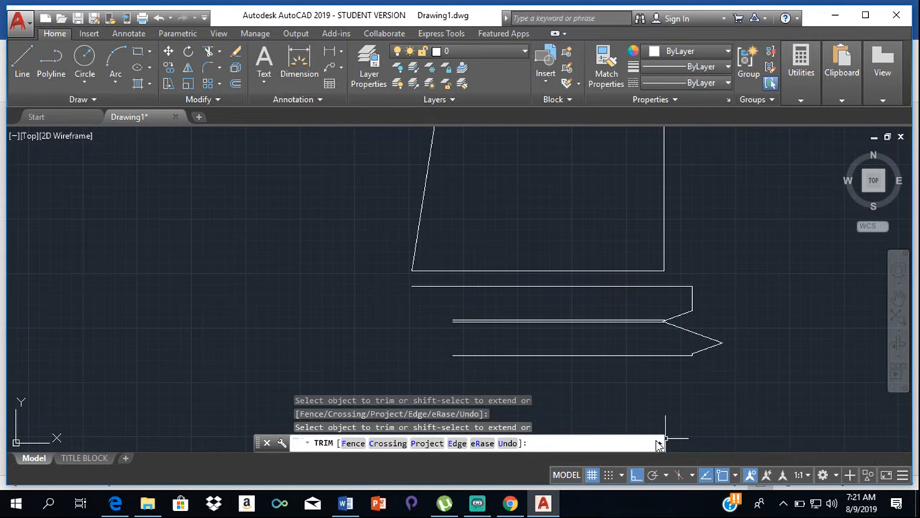
{"action": "key", "text": "Escape"}
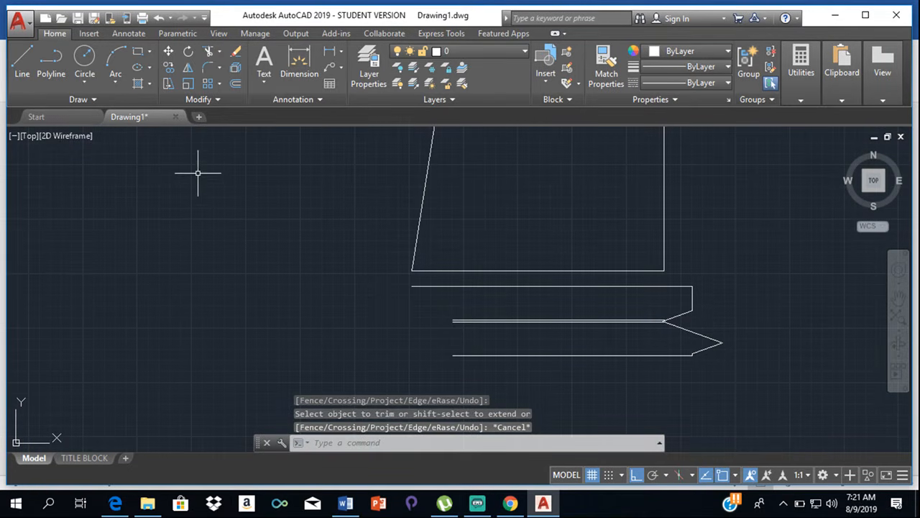
- Draw a 1000-long vertical line downward from the right end of the lower road line
{"action": "left_click", "coordinate": [23, 61]}
{"action": "scroll", "coordinate": [691, 353], "scroll_direction": "up", "scroll_amount": 4}
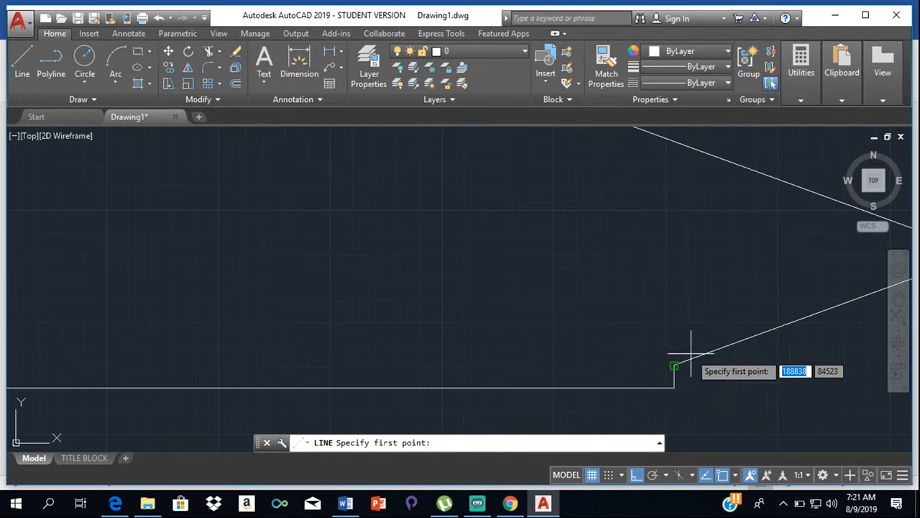
{"action": "left_click", "coordinate": [675, 385]}
{"action": "middle_click_drag", "start_coordinate": [678, 405], "coordinate": [669, 326]}
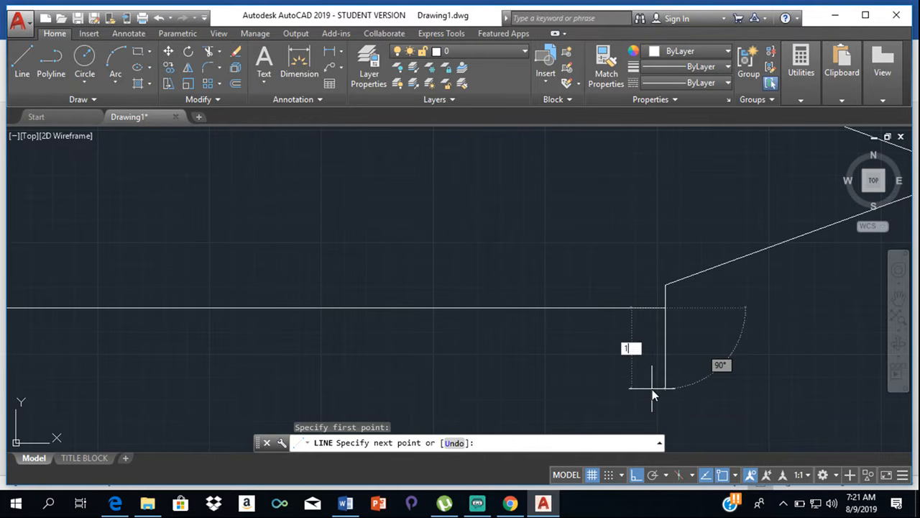
{"action": "type", "text": "000"}
{"action": "key", "text": "Return"}
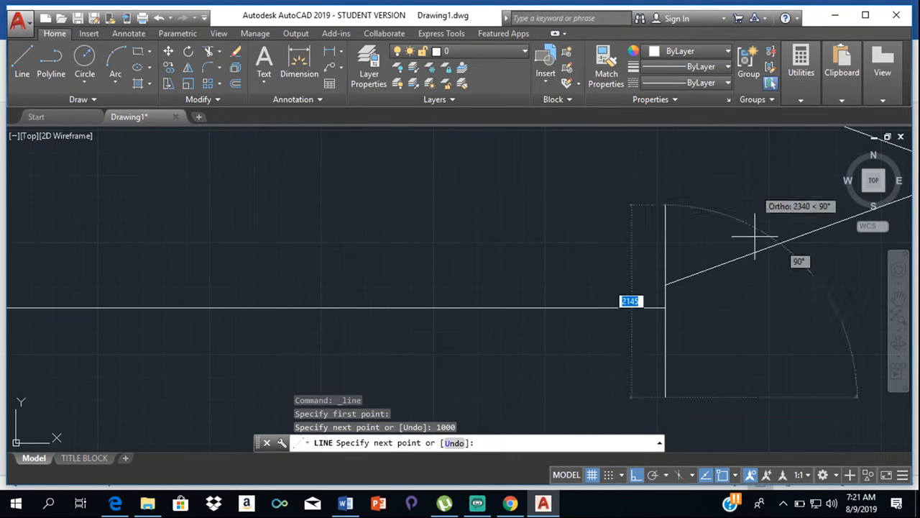
{"action": "key", "text": "Escape"}
{"action": "scroll", "coordinate": [729, 364], "scroll_direction": "down", "scroll_amount": 3}
{"action": "scroll", "coordinate": [699, 298], "scroll_direction": "up", "scroll_amount": 3}
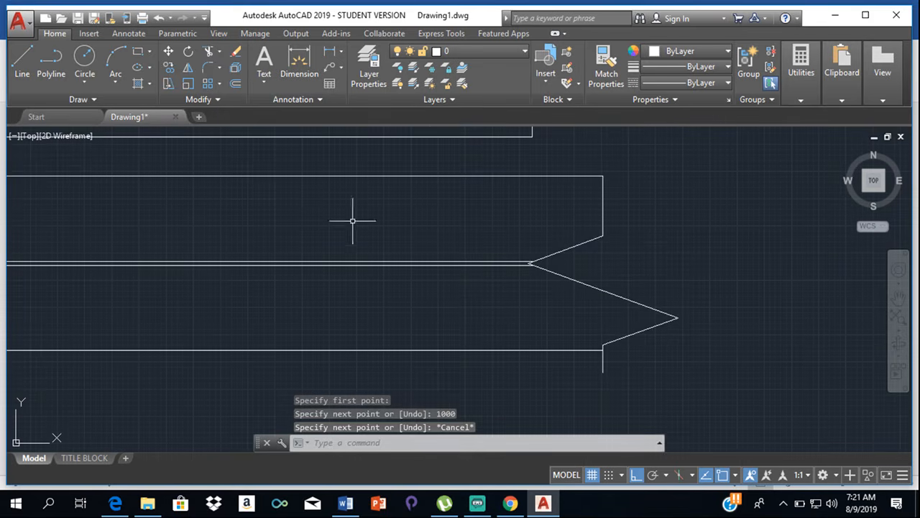
- Draw a 1000-long vertical line upward from the right end of the upper road line
{"action": "left_click", "coordinate": [23, 61]}
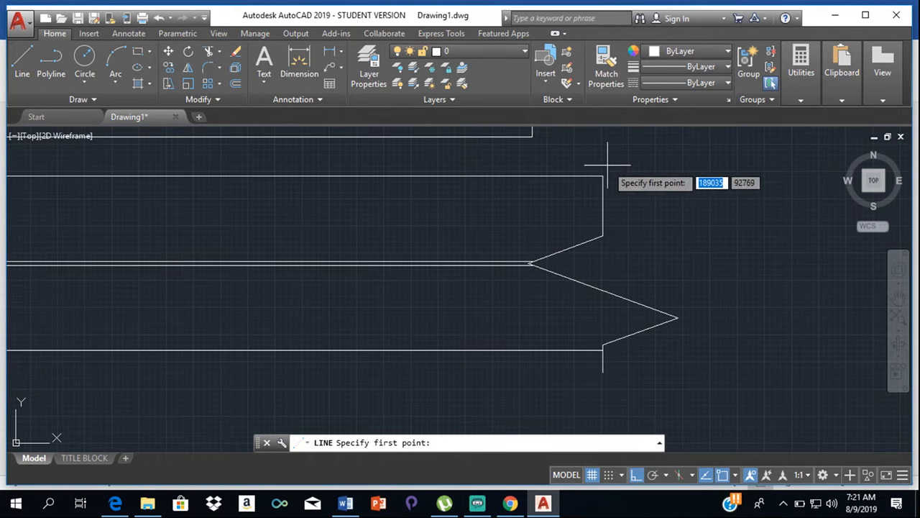
{"action": "left_click", "coordinate": [602, 176]}
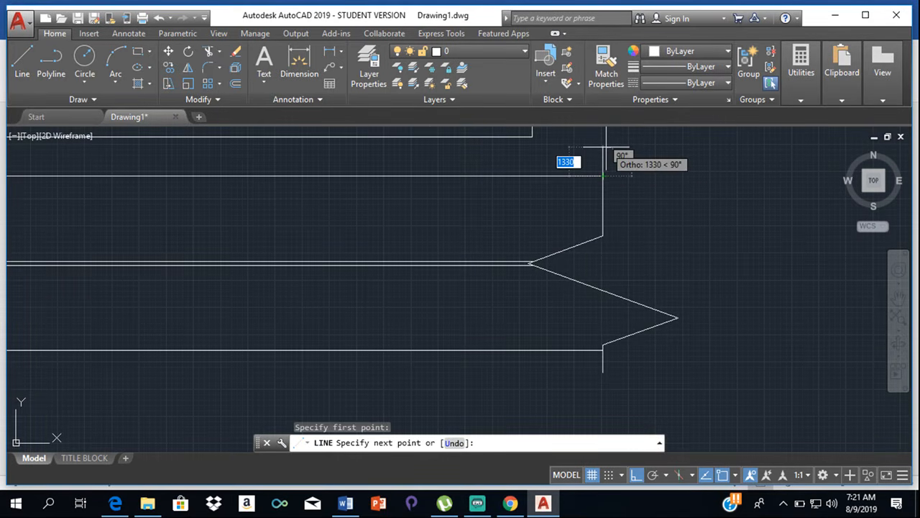
{"action": "type", "text": "1000"}
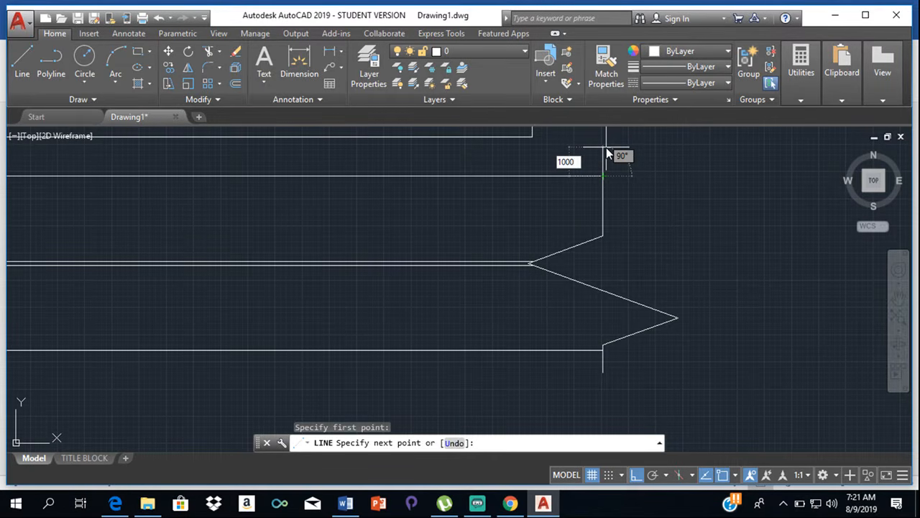
{"action": "key", "text": "Return"}
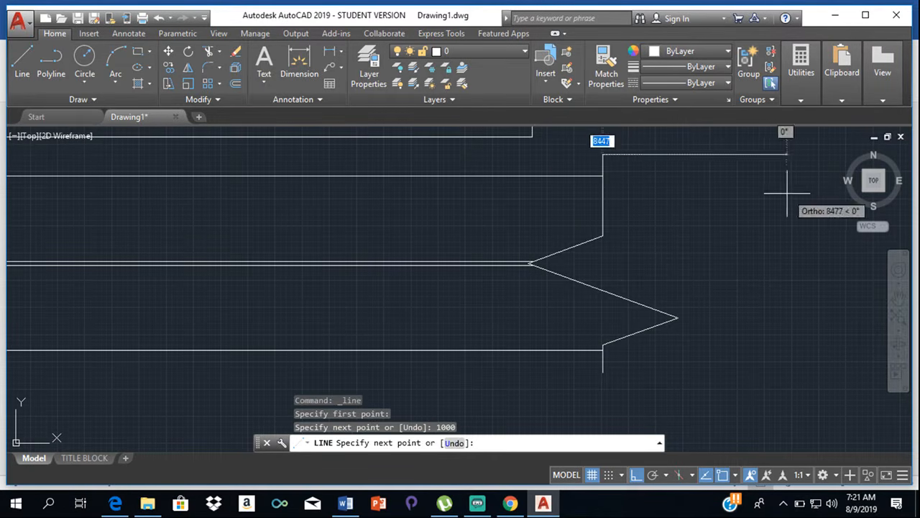
{"action": "key", "text": "Escape"}
{"action": "scroll", "coordinate": [515, 176], "scroll_direction": "down", "scroll_amount": 5}
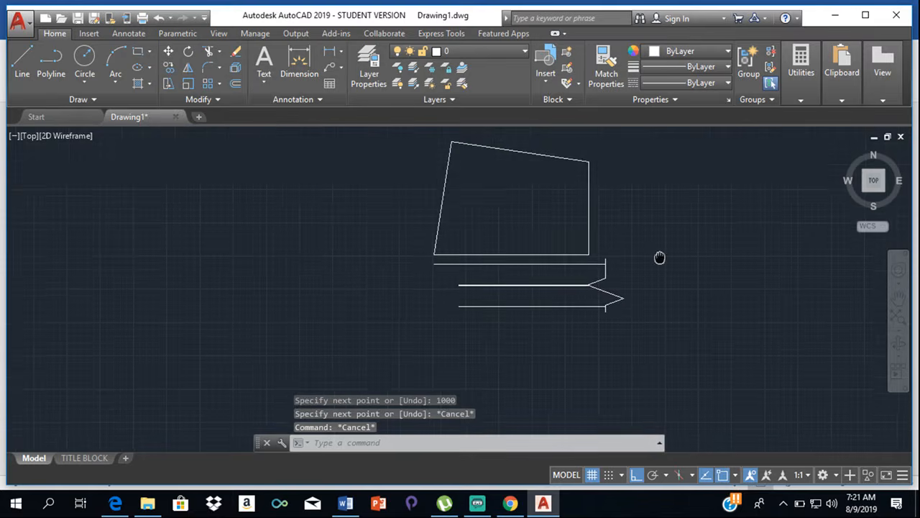
- Extend the plot's bottom boundary with a horizontal line from its lower-right corner to beyond the breakline
{"action": "left_click", "coordinate": [35, 52]}
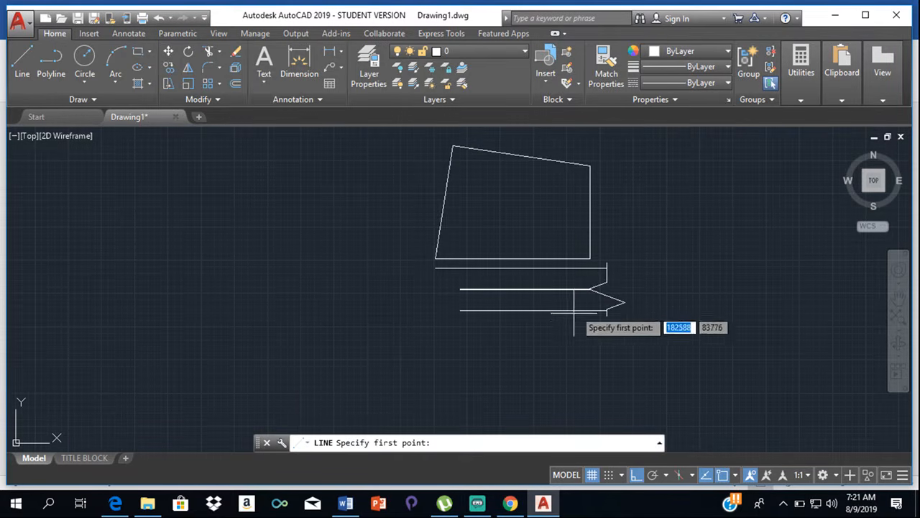
{"action": "scroll", "coordinate": [581, 248], "scroll_direction": "up", "scroll_amount": 4}
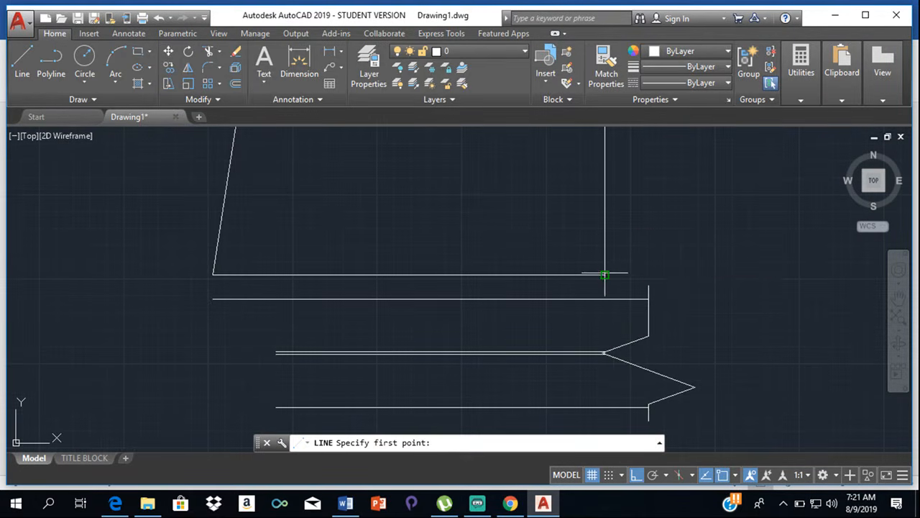
{"action": "left_click", "coordinate": [605, 274]}
{"action": "key", "text": "Escape"}
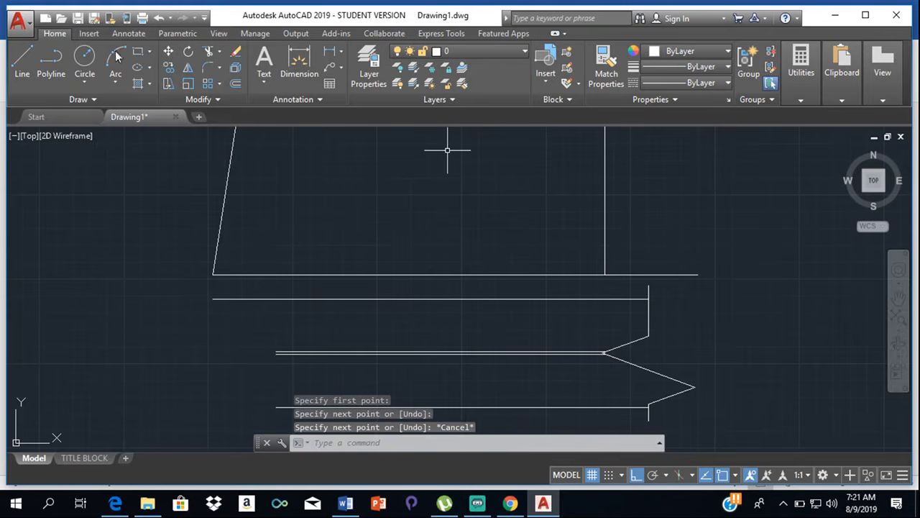
- Draw a vertical line about 1400 long upward from the breakline's upper extension, crossing the extended plot boundary
{"action": "left_click", "coordinate": [23, 57]}
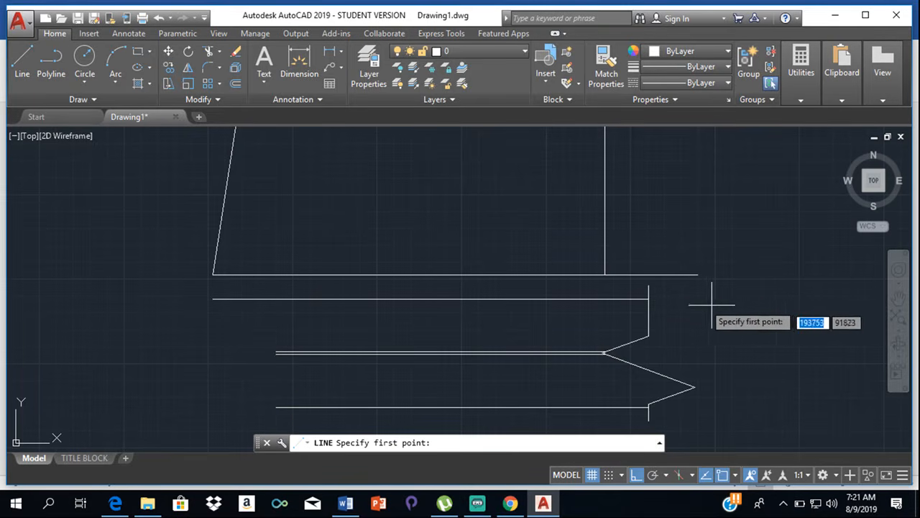
{"action": "left_click", "coordinate": [649, 286]}
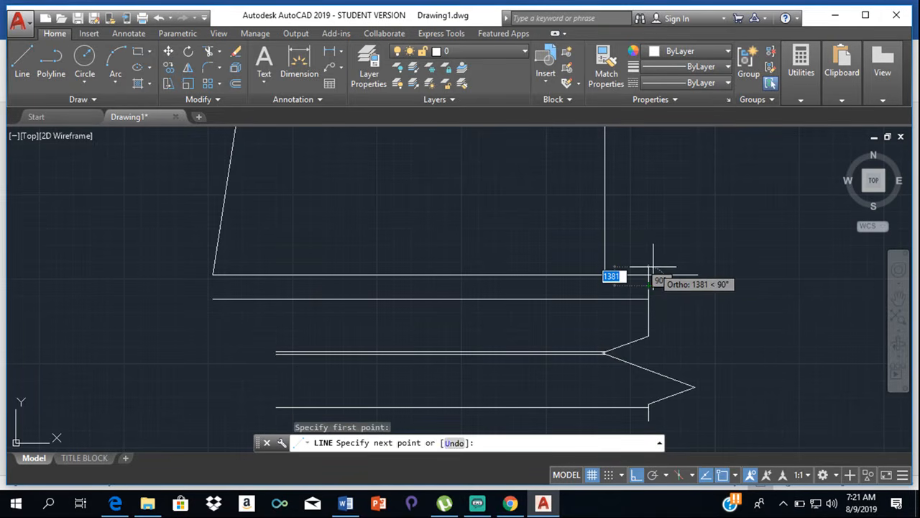
{"action": "key", "text": "Escape"}
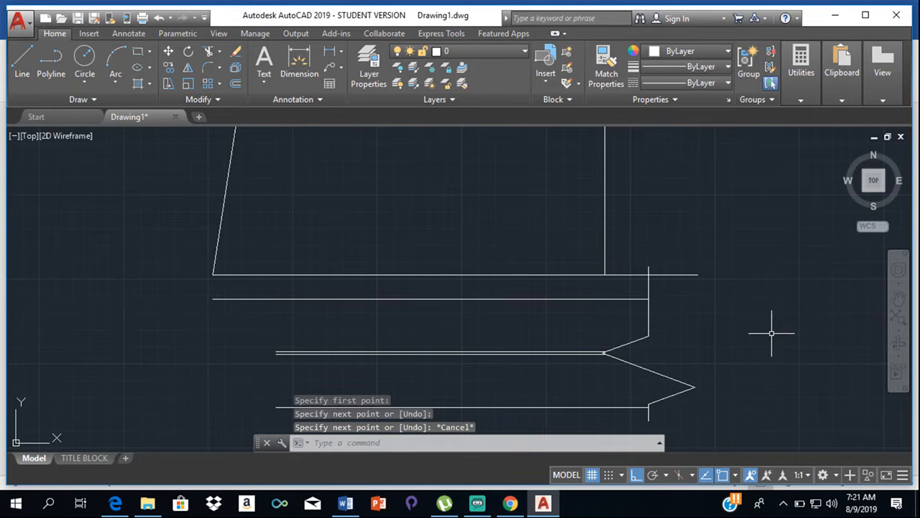
- Trim the overhanging ends of the extended plot boundary and the vertical line back to their intersection
{"action": "type", "text": "tr"}
{"action": "key", "text": "Return"}
{"action": "key", "text": "Return"}
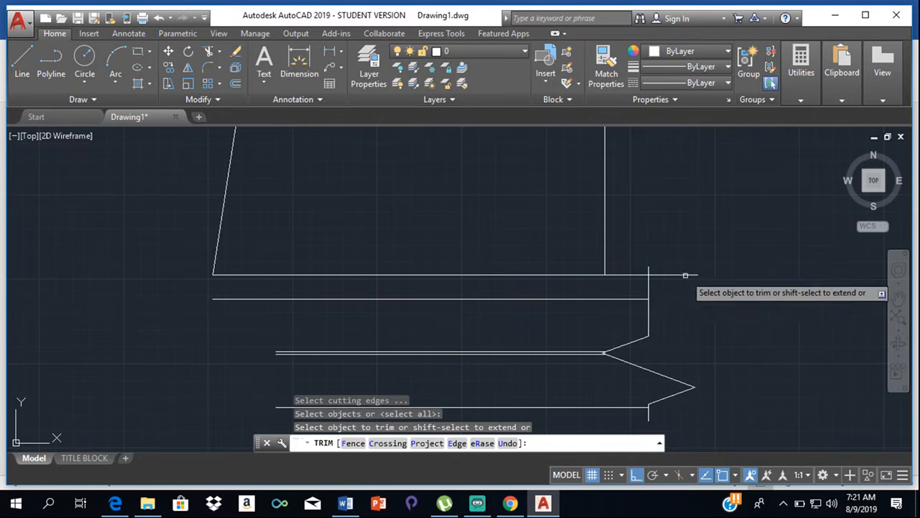
{"action": "left_click", "coordinate": [665, 273]}
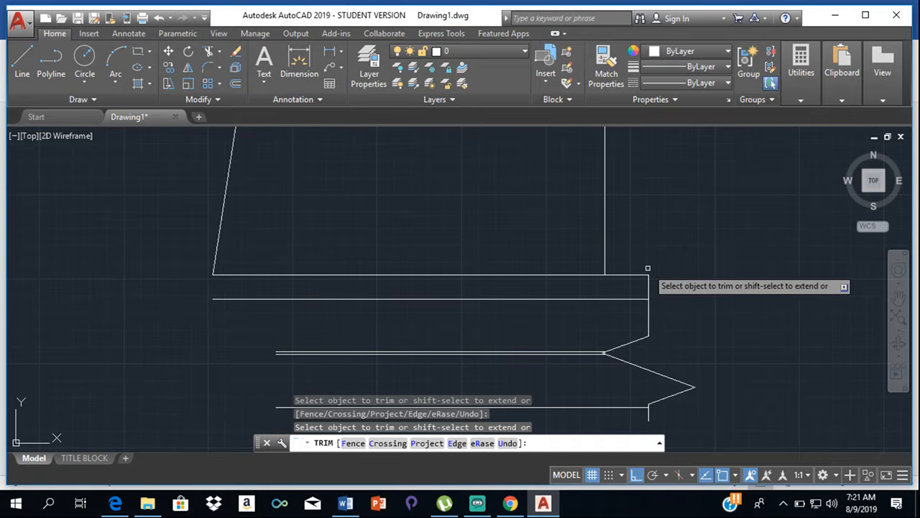
{"action": "scroll", "coordinate": [741, 290], "scroll_direction": "down", "scroll_amount": 6}
{"action": "scroll", "coordinate": [765, 300], "scroll_direction": "up", "scroll_amount": 4}
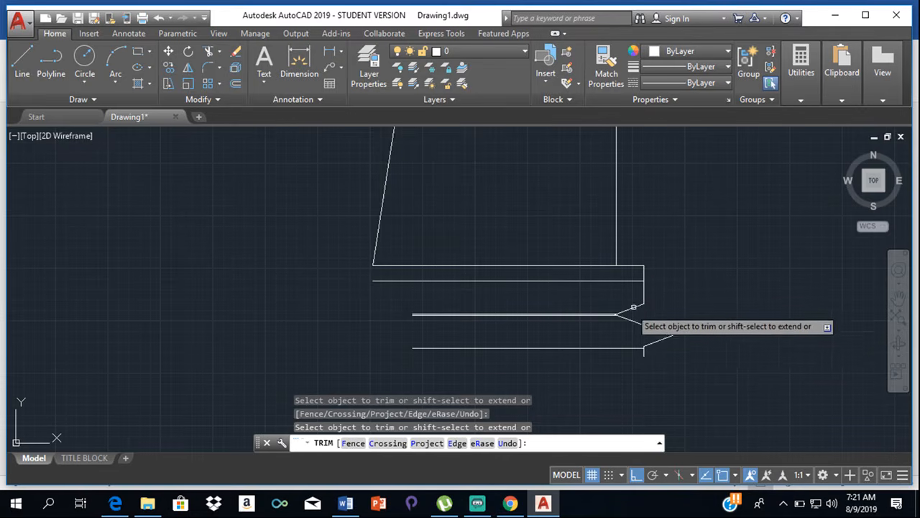
{"action": "key", "text": "Escape"}
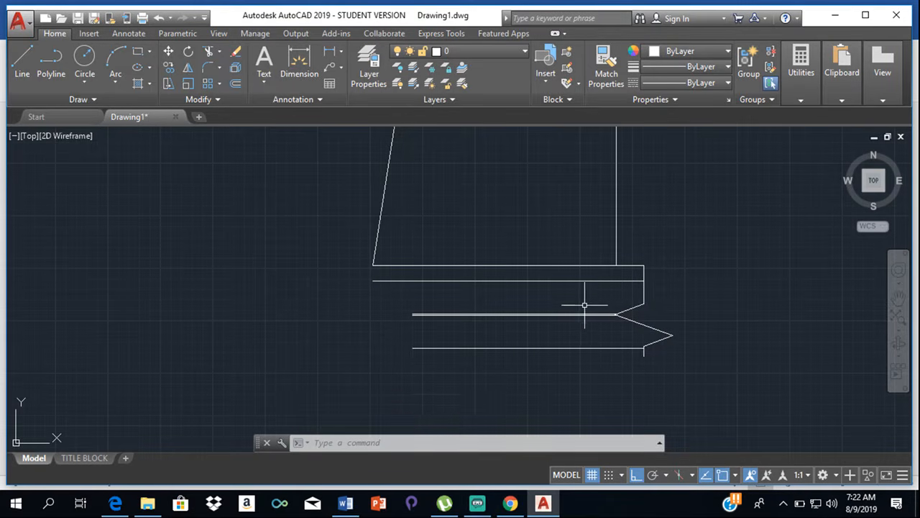
- Copy the breakline polyline horizontally about 34300 to the left, beyond the road's open left end, using its left tip as base point
{"action": "left_click", "coordinate": [169, 67]}
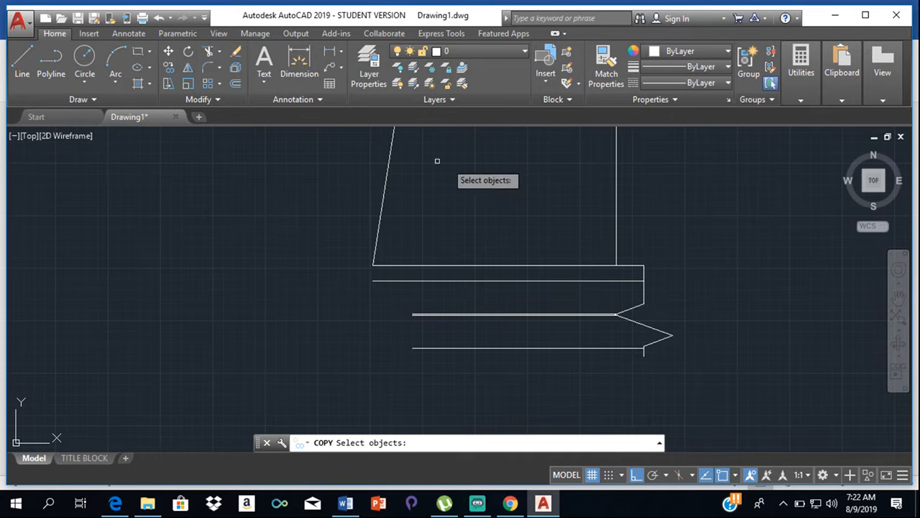
{"action": "left_click", "coordinate": [644, 306]}
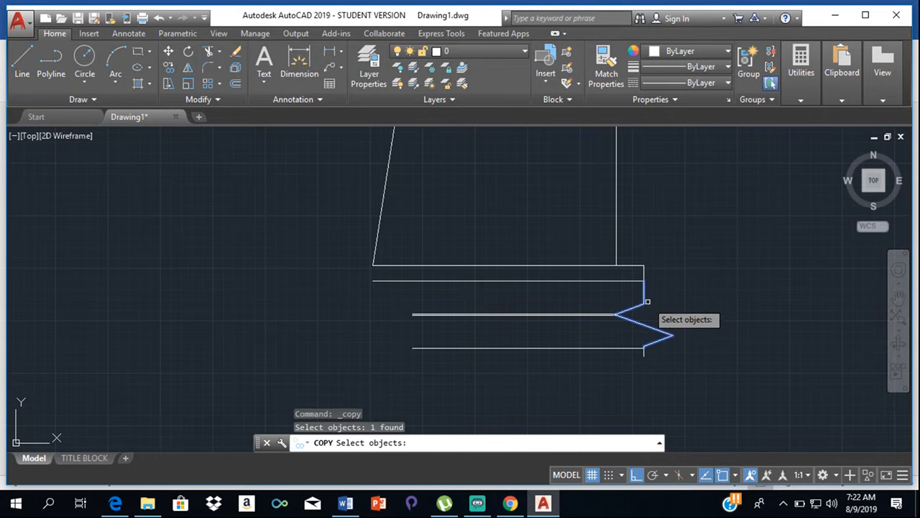
{"action": "key", "text": "Return"}
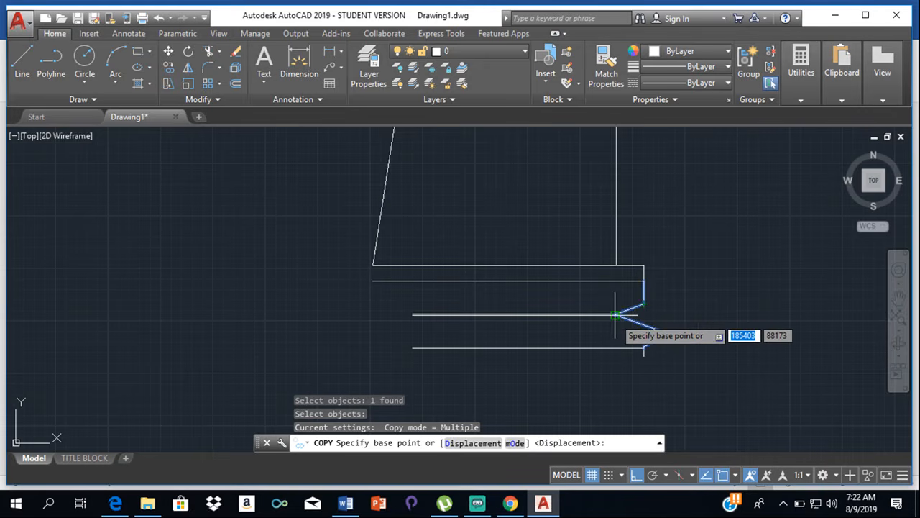
{"action": "scroll", "coordinate": [615, 314], "scroll_direction": "up", "scroll_amount": 10}
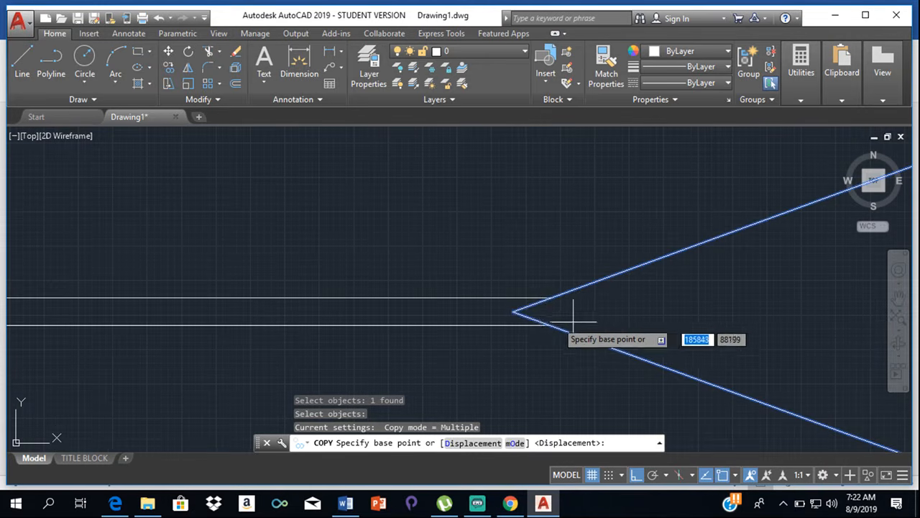
{"action": "left_click", "coordinate": [514, 311]}
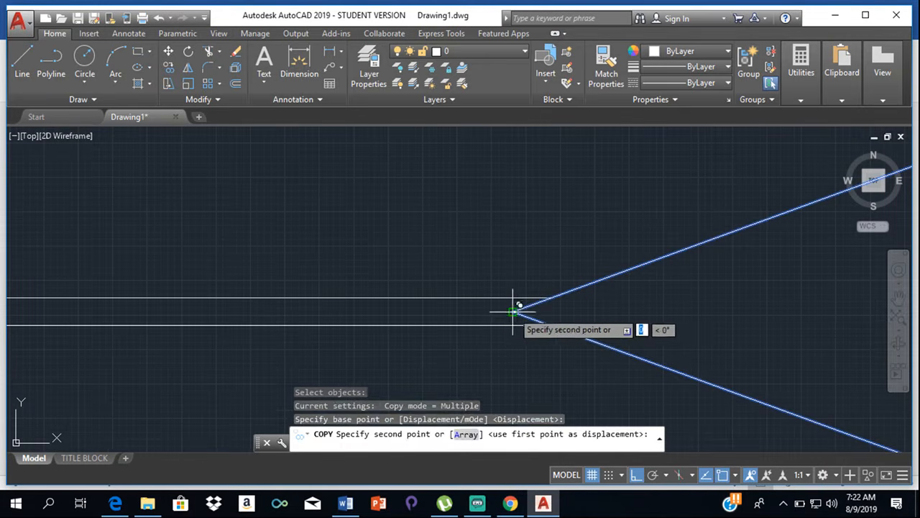
{"action": "scroll", "coordinate": [154, 312], "scroll_direction": "down", "scroll_amount": 5}
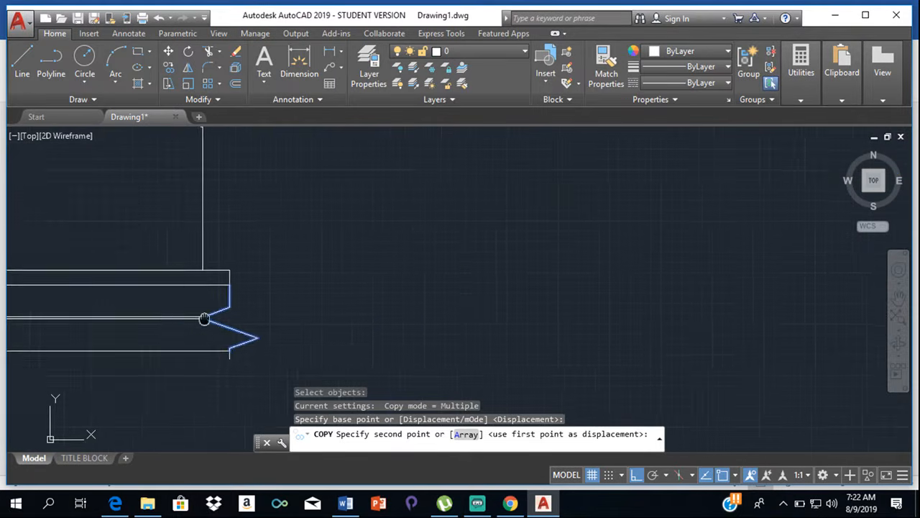
{"action": "middle_click_drag", "start_coordinate": [204, 319], "coordinate": [655, 252]}
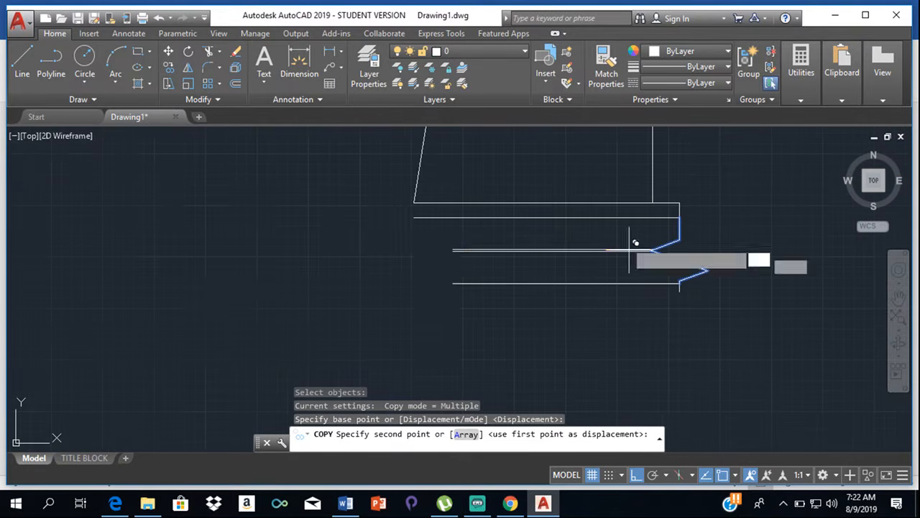
{"action": "left_click", "coordinate": [366, 235]}
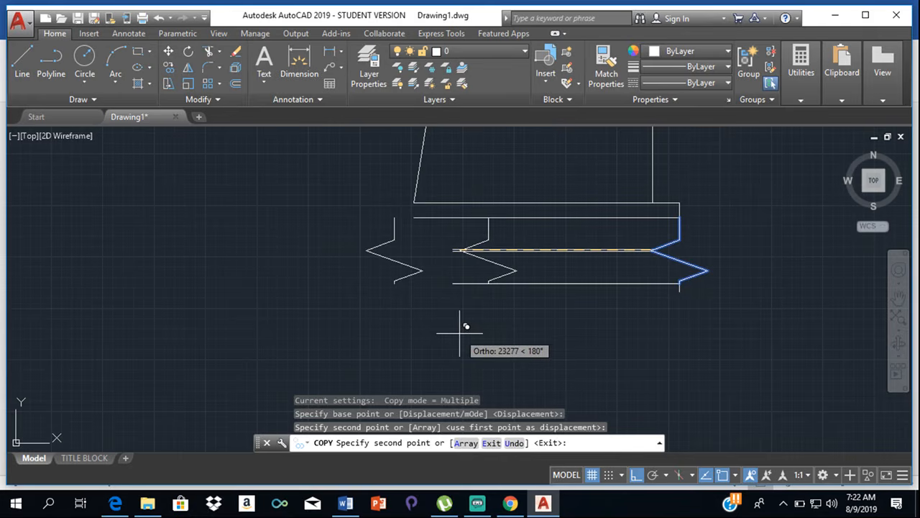
{"action": "key", "text": "Escape"}
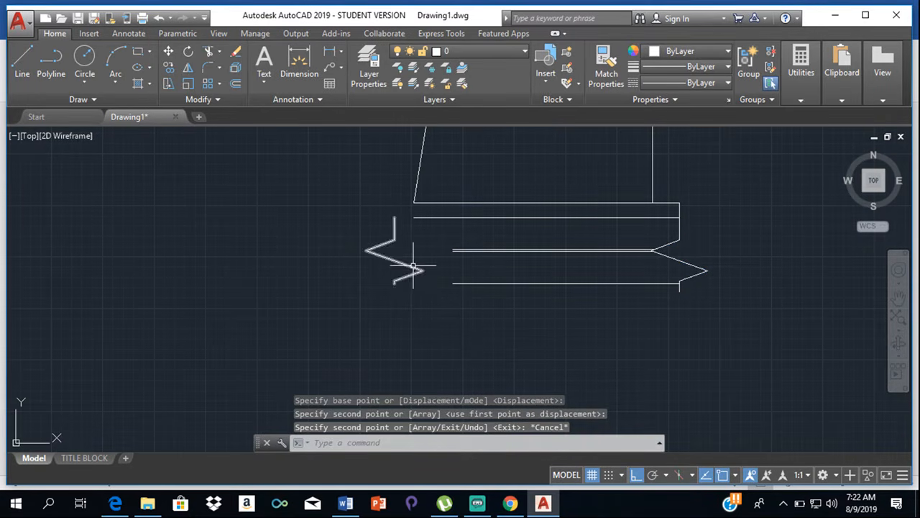
- Mirror the copied breakline about a vertical axis through its left tip, erasing the source object
{"action": "left_click", "coordinate": [373, 246]}
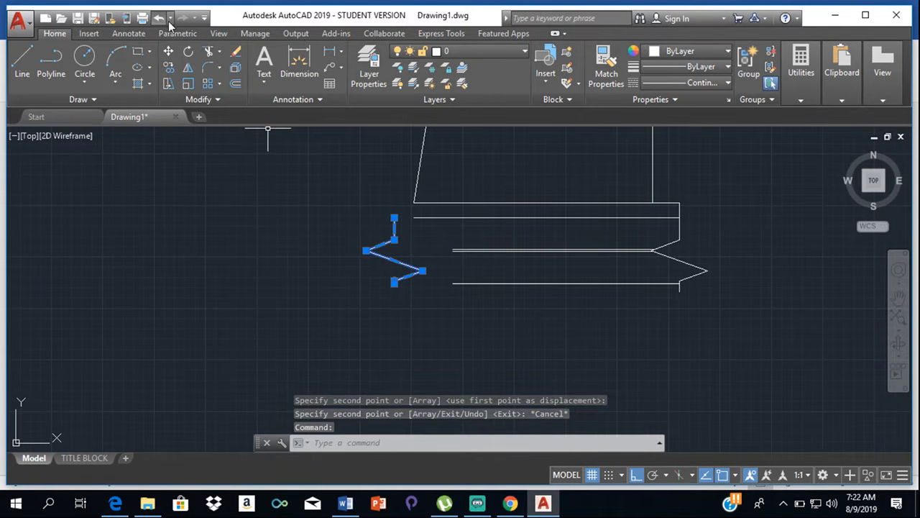
{"action": "left_click", "coordinate": [188, 68]}
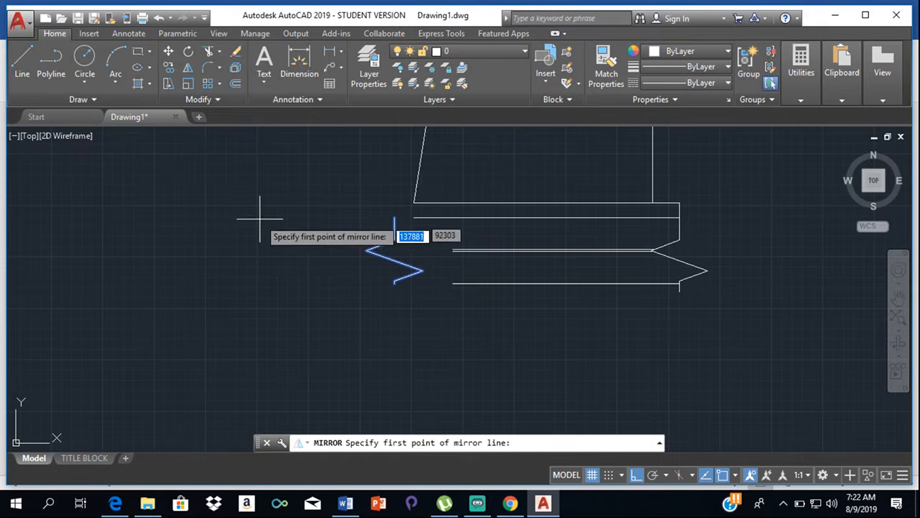
{"action": "left_click", "coordinate": [366, 250]}
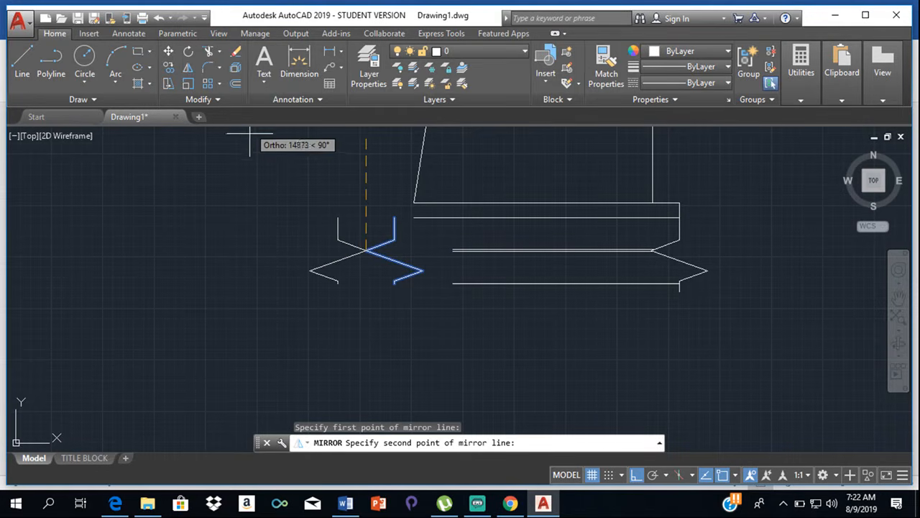
{"action": "left_click", "coordinate": [309, 142]}
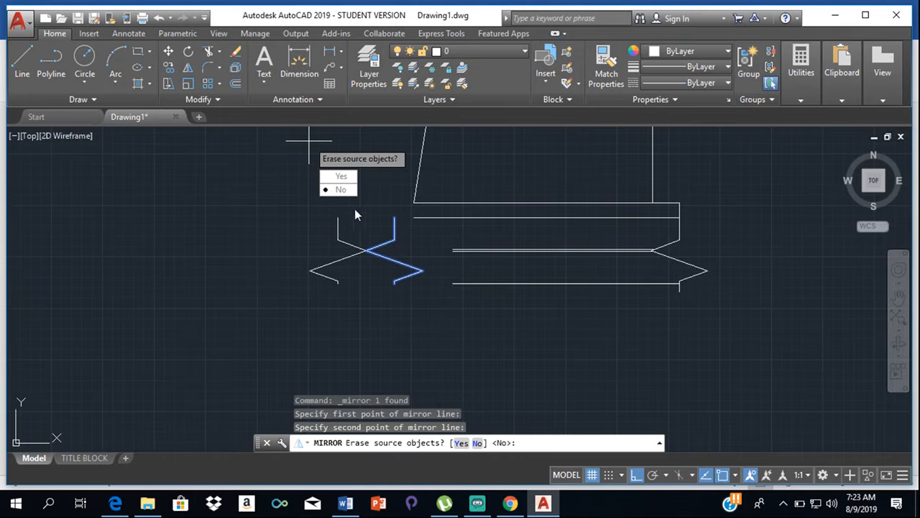
{"action": "left_click", "coordinate": [338, 177]}
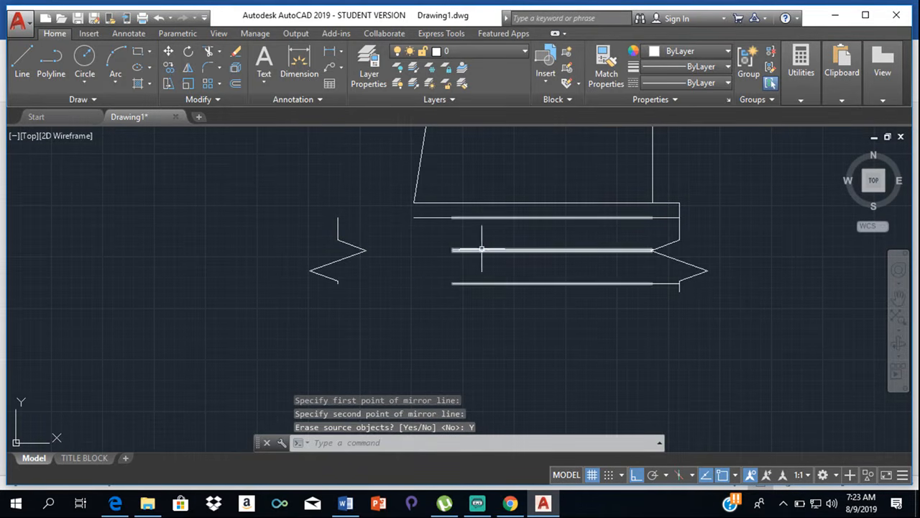
{"action": "scroll", "coordinate": [455, 250], "scroll_direction": "up", "scroll_amount": 4}
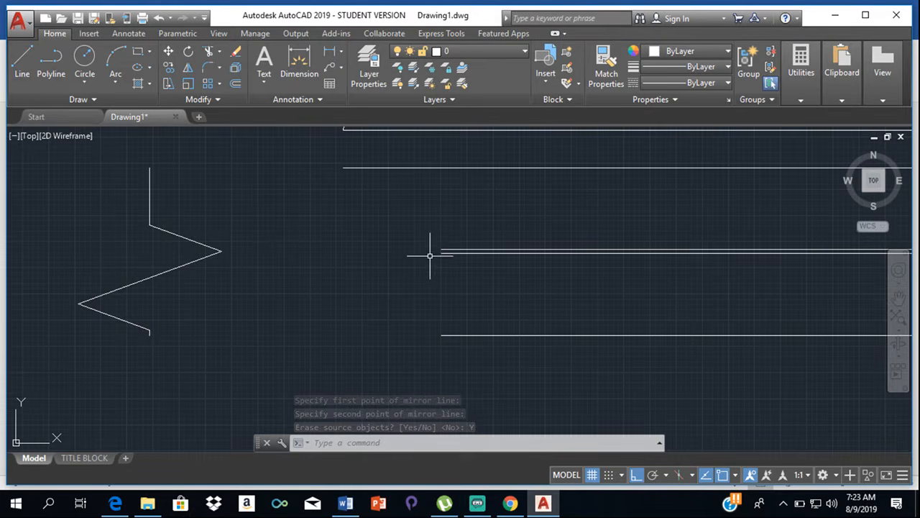
{"action": "scroll", "coordinate": [201, 184], "scroll_direction": "down", "scroll_amount": 8}
{"action": "scroll", "coordinate": [183, 181], "scroll_direction": "up", "scroll_amount": 2}
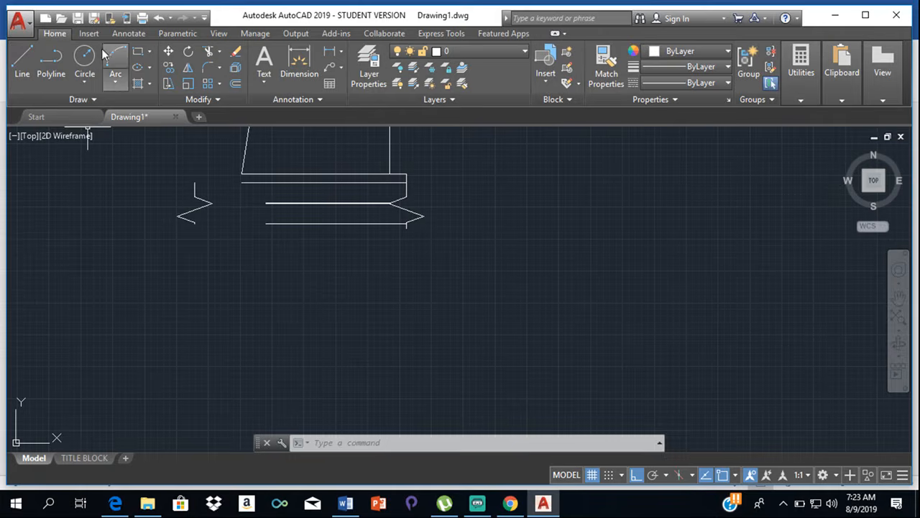
- Move the mirrored breakline horizontally to the right so its upper end meets the left end of the road's upper edge line
{"action": "left_click", "coordinate": [169, 52]}
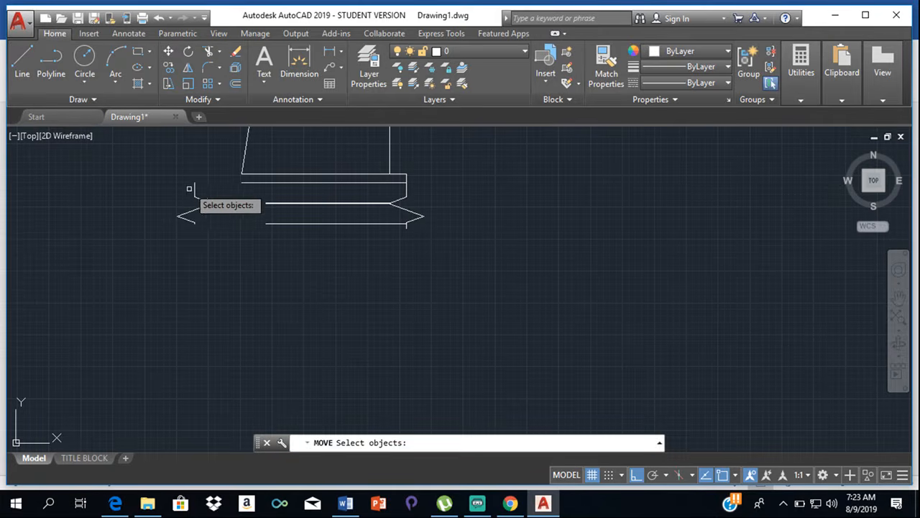
{"action": "left_click", "coordinate": [193, 184]}
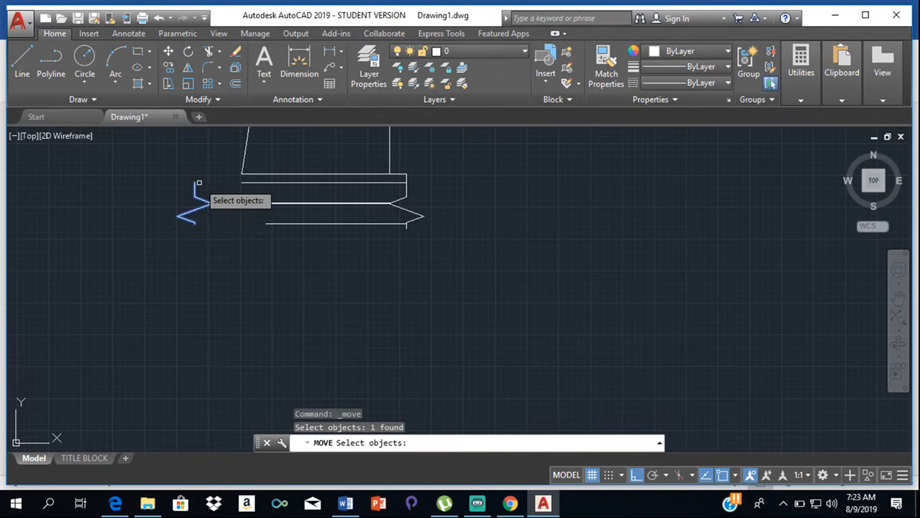
{"action": "key", "text": "Return"}
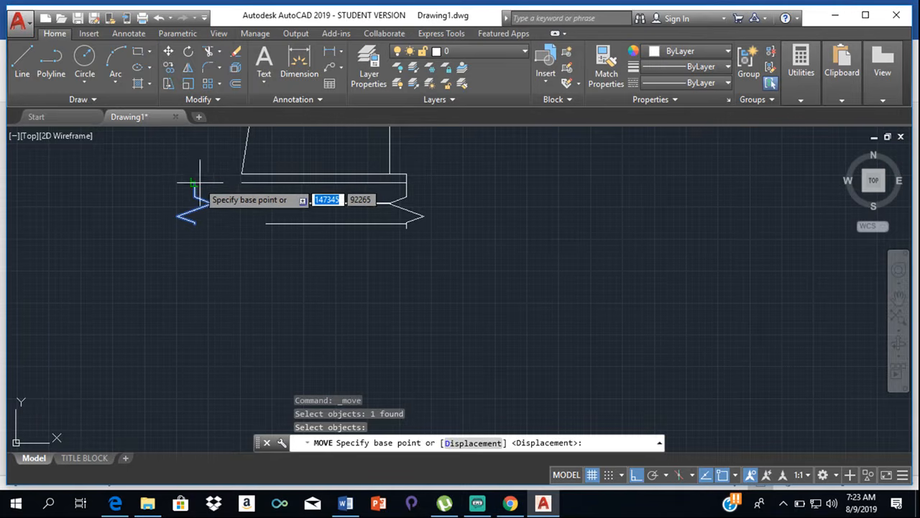
{"action": "left_click", "coordinate": [194, 183]}
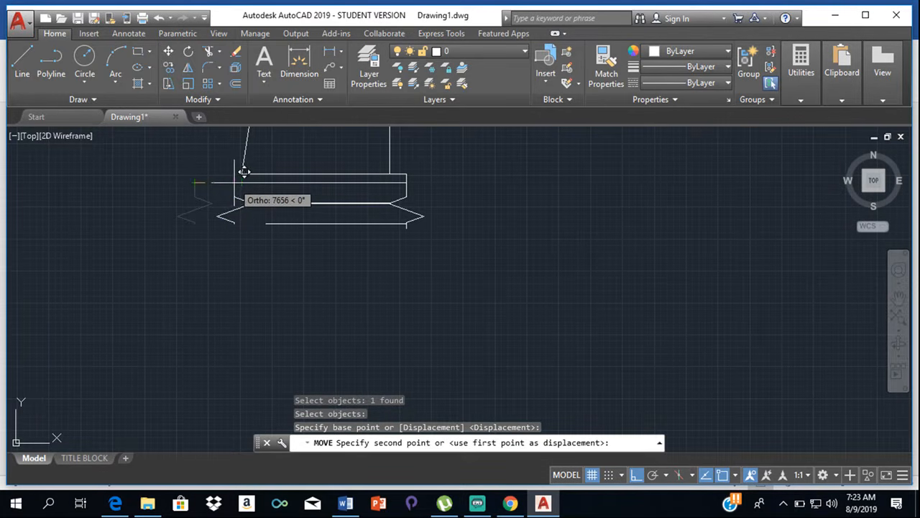
{"action": "left_click", "coordinate": [237, 182]}
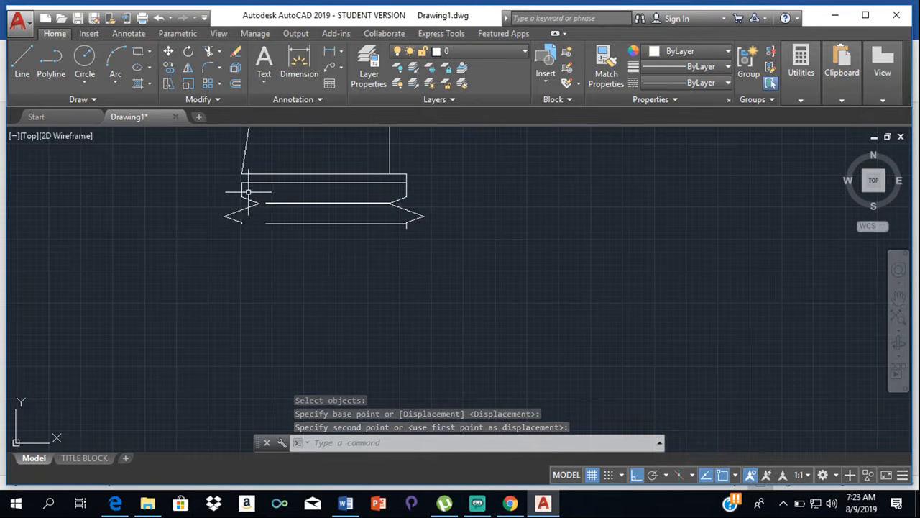
- Try to stretch the left breakline's top vertex horizontally to the left, and undo the grip edit
{"action": "scroll", "coordinate": [246, 191], "scroll_direction": "up", "scroll_amount": 2}
{"action": "left_click", "coordinate": [239, 195]}
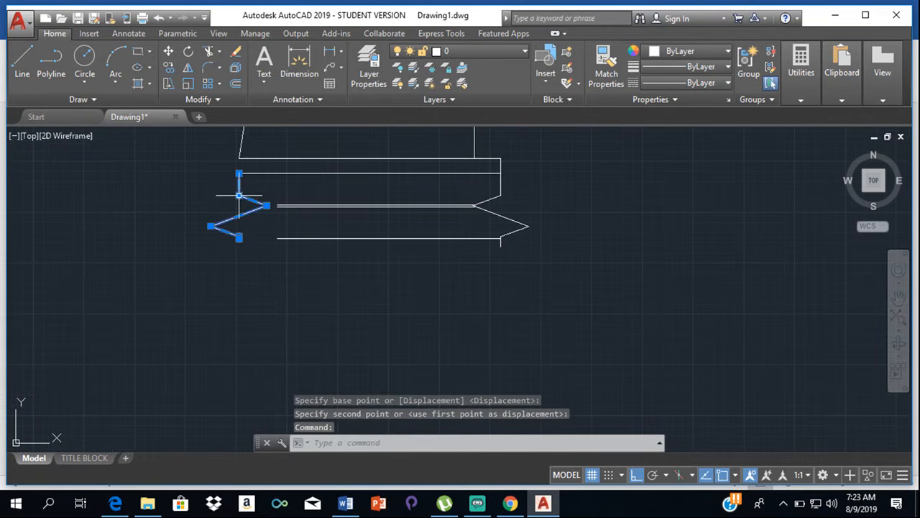
{"action": "left_click", "coordinate": [239, 173]}
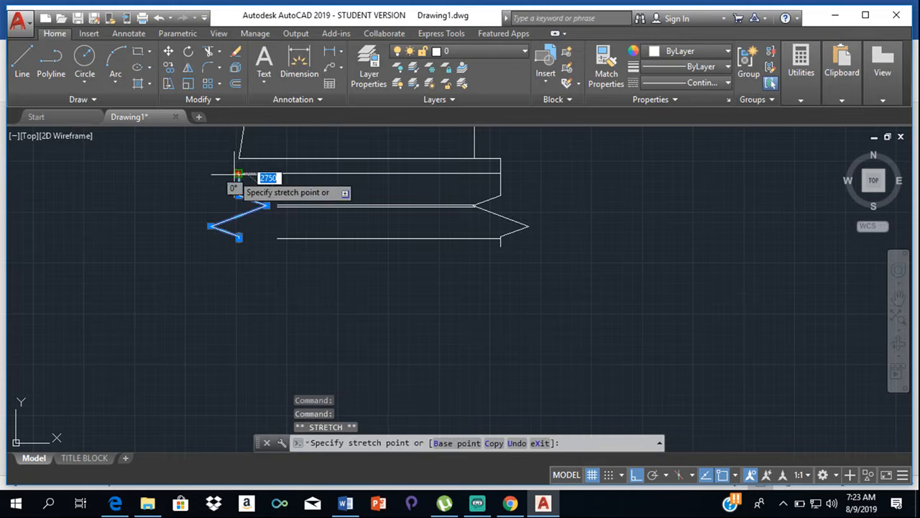
{"action": "left_click", "coordinate": [194, 173]}
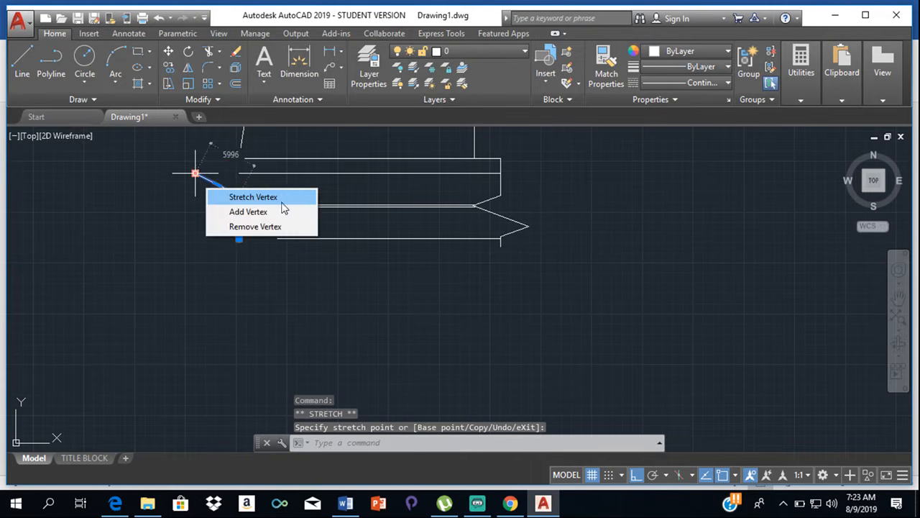
{"action": "key", "text": "Escape"}
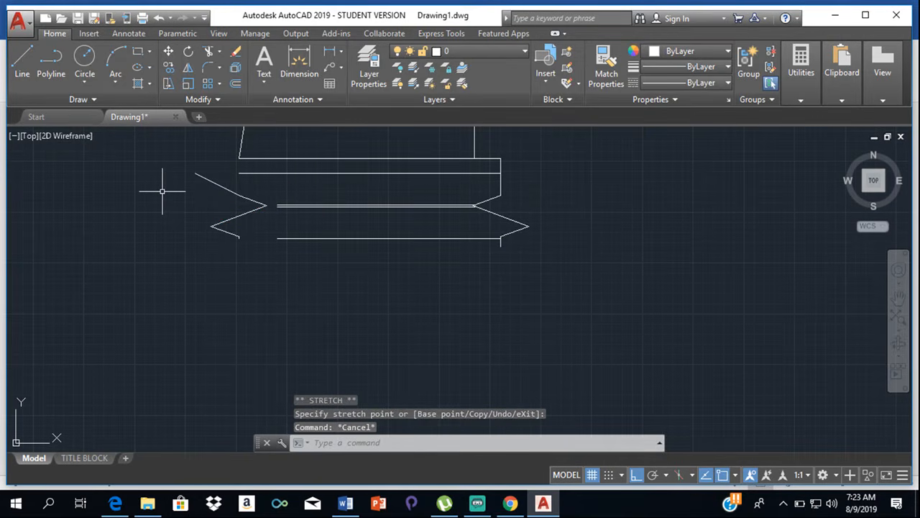
{"action": "key", "text": "ctrl+z"}
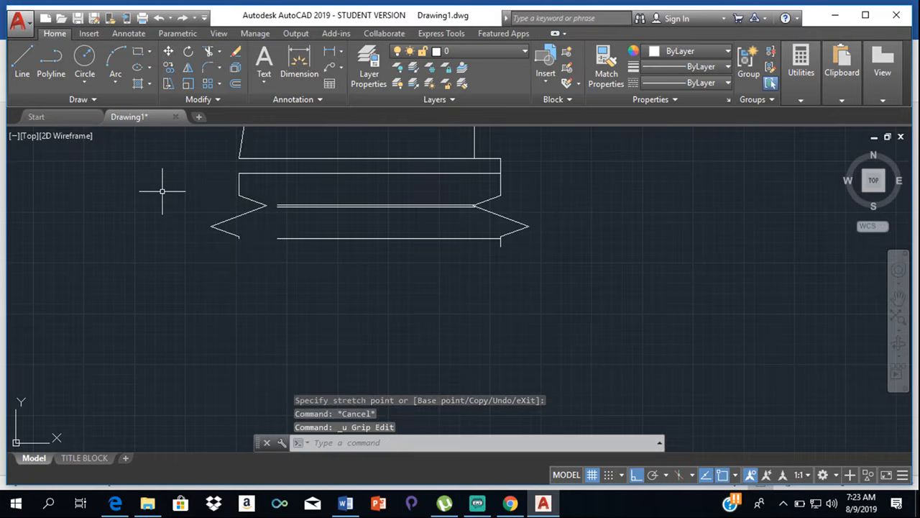
- Move the left breakline horizontally about 4500 to the left, using its upper end as base point
{"action": "left_click", "coordinate": [238, 198]}
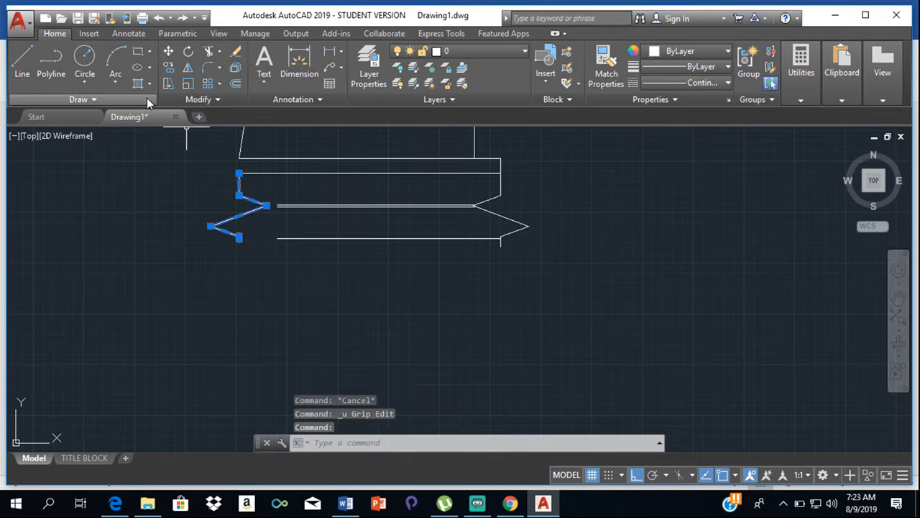
{"action": "left_click", "coordinate": [169, 53]}
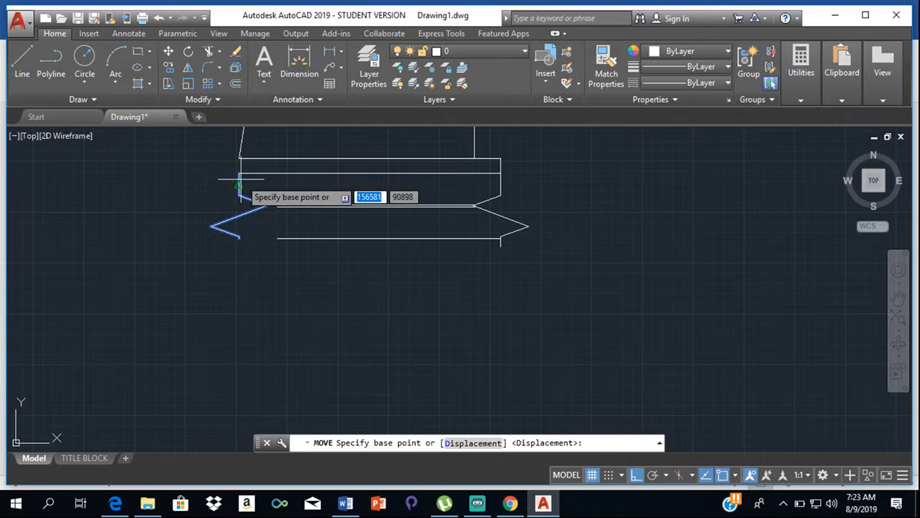
{"action": "left_click", "coordinate": [239, 173]}
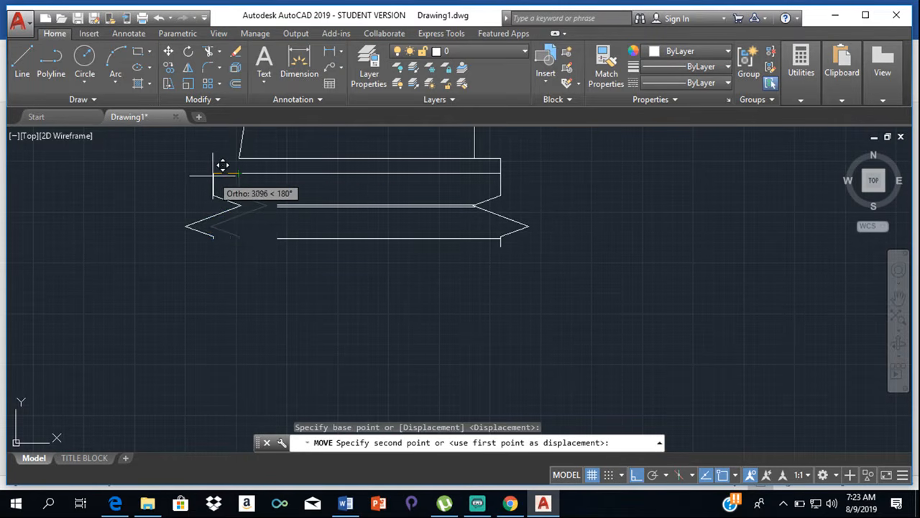
{"action": "left_click", "coordinate": [212, 169]}
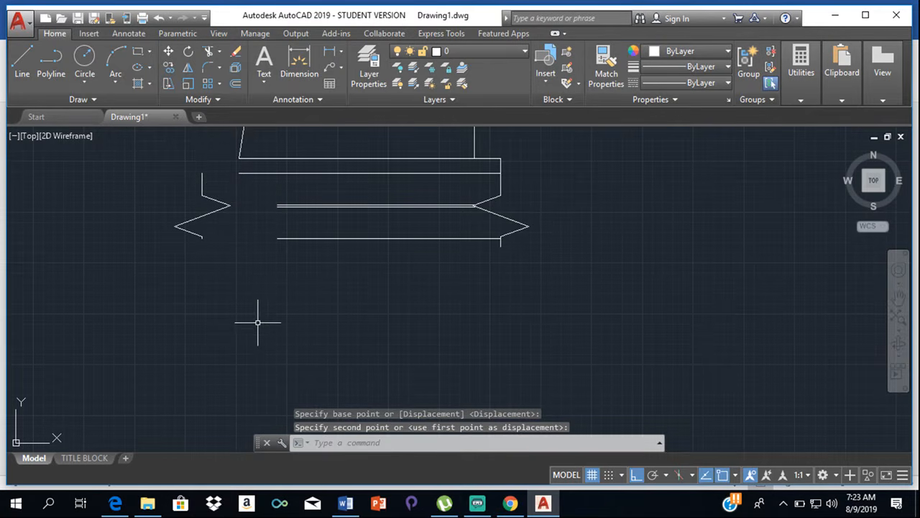
- Draw a horizontal line about 9200 long from the left end of the road's lower edge to the left breakline's bottom end
{"action": "scroll", "coordinate": [412, 195], "scroll_direction": "down", "scroll_amount": 1}
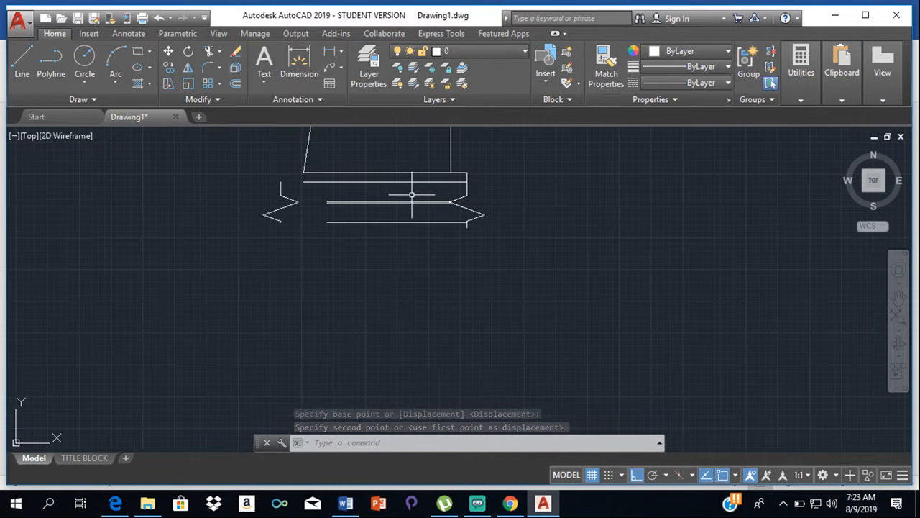
{"action": "middle_click_drag", "start_coordinate": [411, 193], "coordinate": [465, 254]}
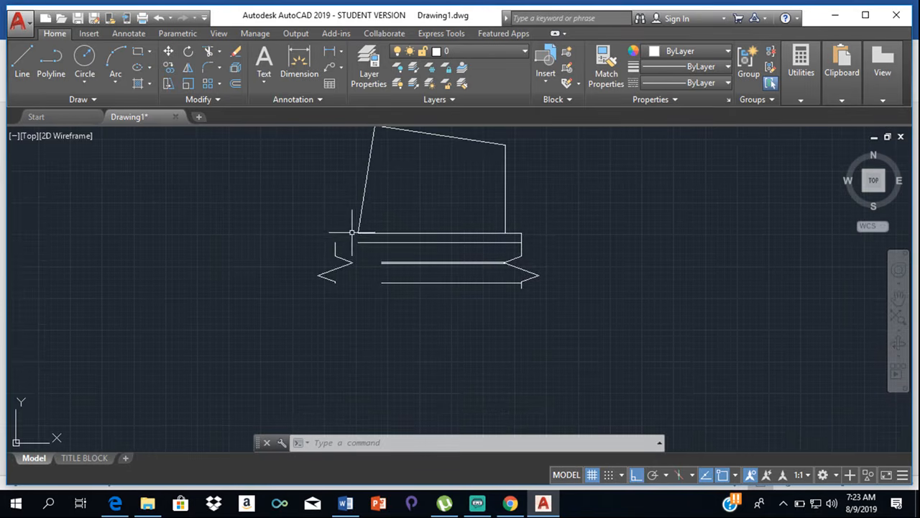
{"action": "scroll", "coordinate": [351, 233], "scroll_direction": "up", "scroll_amount": 4}
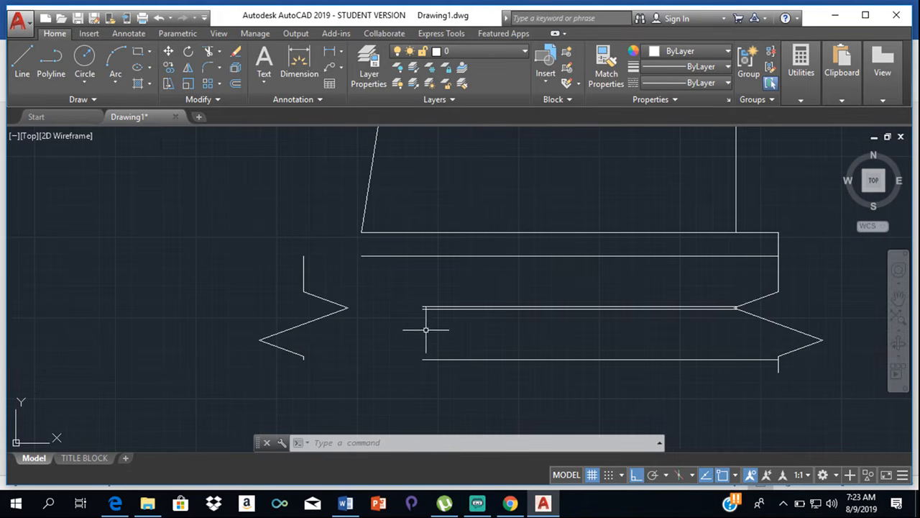
{"action": "left_click", "coordinate": [23, 63]}
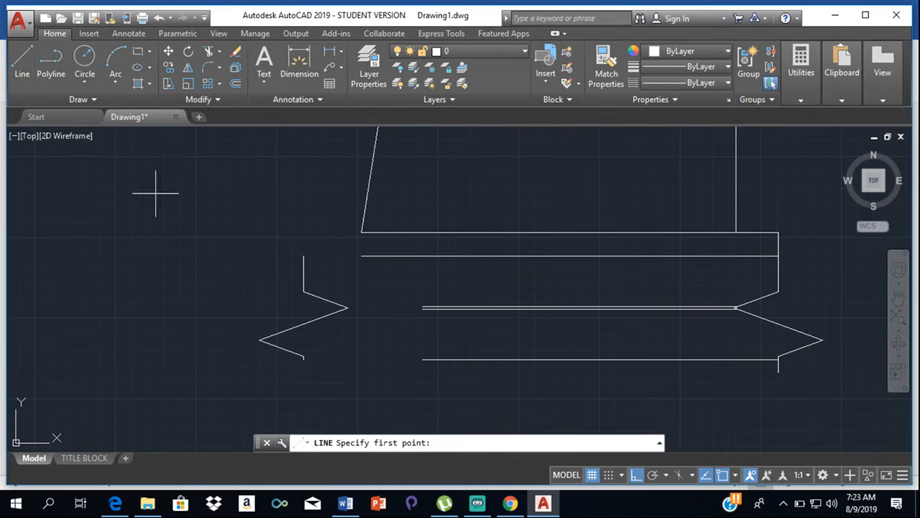
{"action": "left_click", "coordinate": [423, 358]}
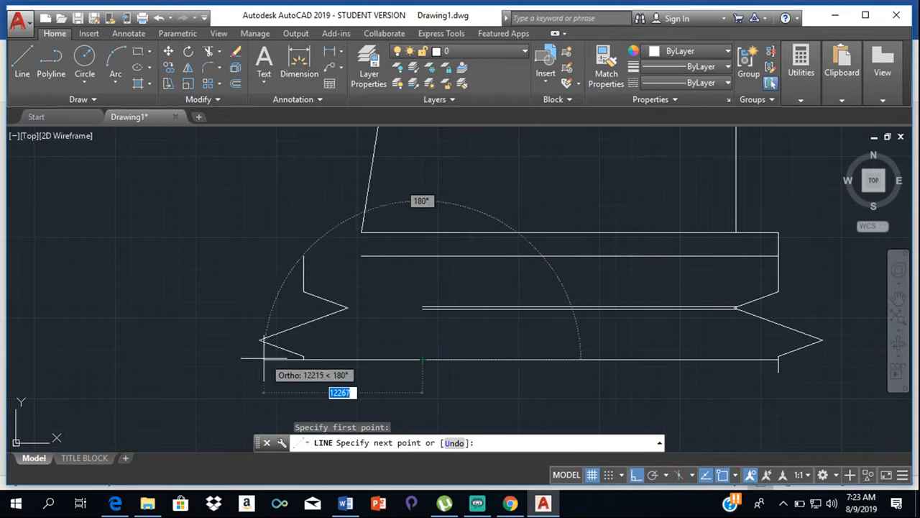
{"action": "scroll", "coordinate": [303, 356], "scroll_direction": "up", "scroll_amount": 5}
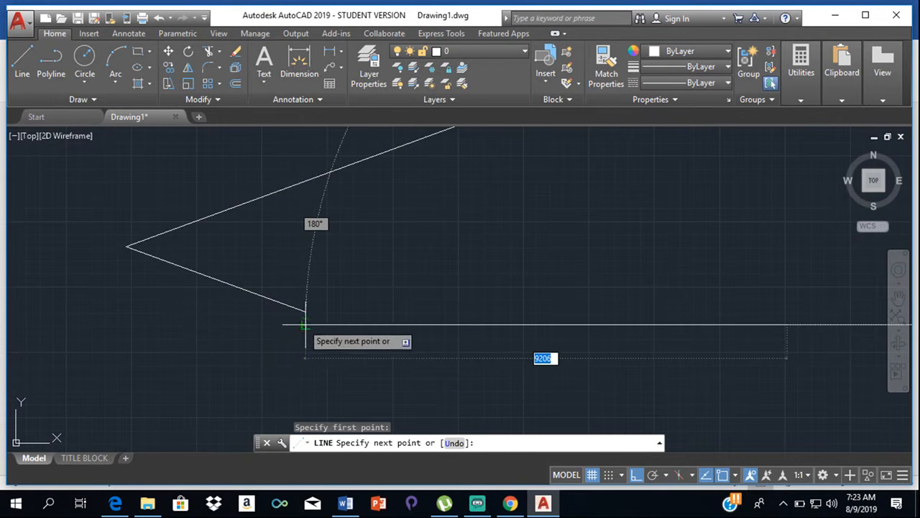
{"action": "left_click", "coordinate": [306, 324]}
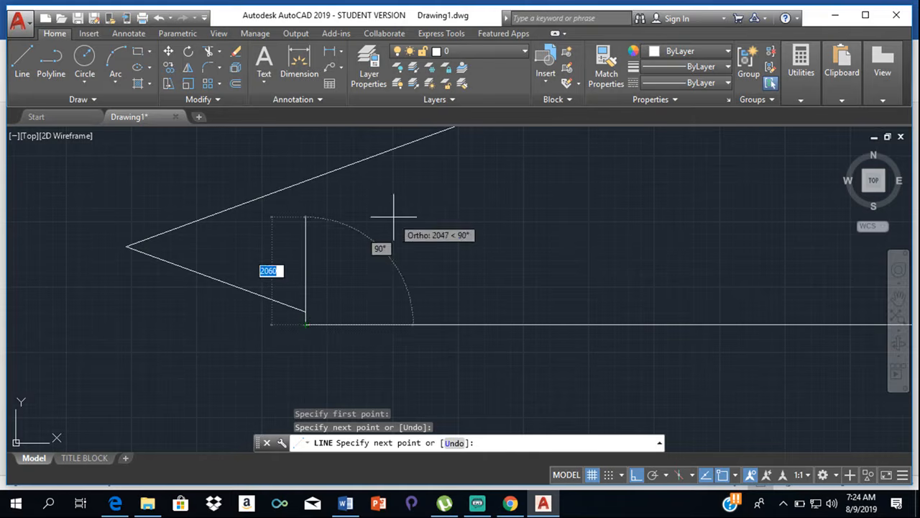
{"action": "key", "text": "Return"}
{"action": "key", "text": "Return"}
- Draw a horizontal line about 4500 long from the left end of the road's upper edge to the left breakline's top end
{"action": "scroll", "coordinate": [473, 191], "scroll_direction": "down", "scroll_amount": 2}
{"action": "middle_click_drag", "start_coordinate": [473, 190], "coordinate": [456, 338]}
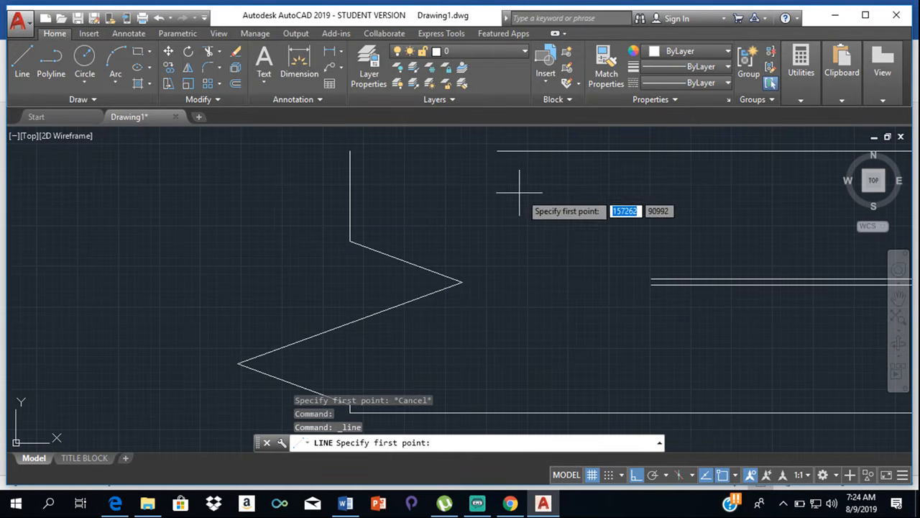
{"action": "left_click", "coordinate": [498, 151]}
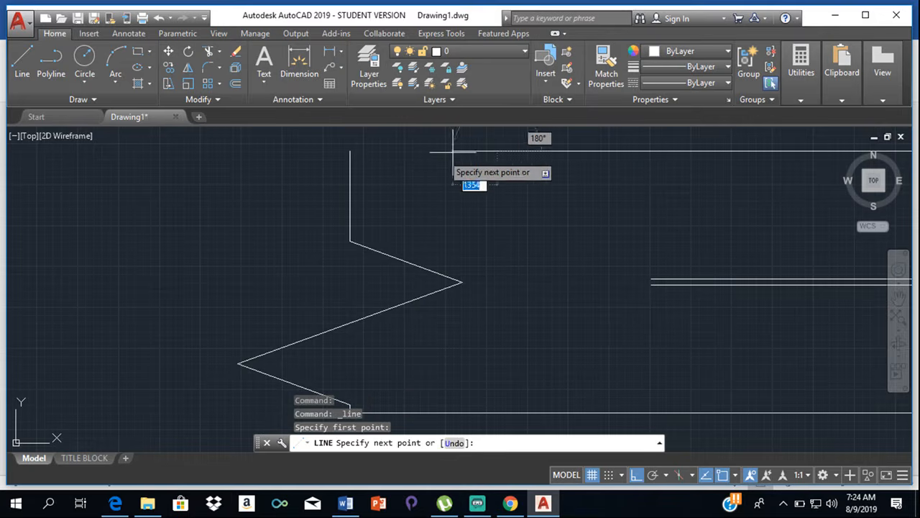
{"action": "left_click", "coordinate": [350, 151]}
{"action": "key", "text": "Return"}
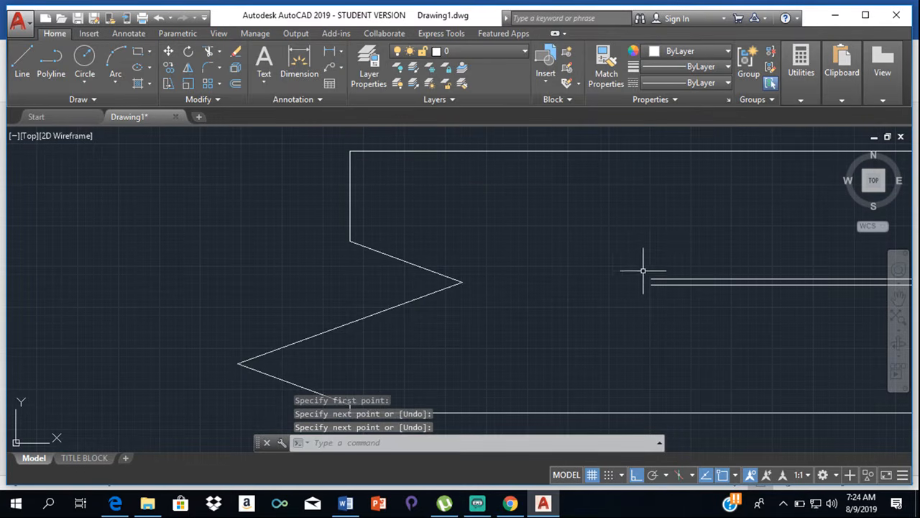
- Draw a horizontal line about 7800 long leftward from the upper road centre line's left end, crossing the left breakline
{"action": "key", "text": "Return"}
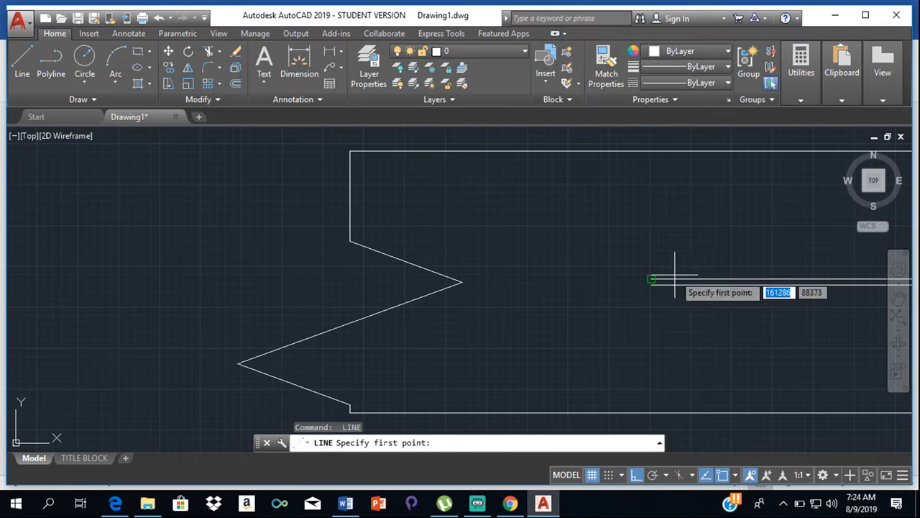
{"action": "left_click", "coordinate": [22, 61]}
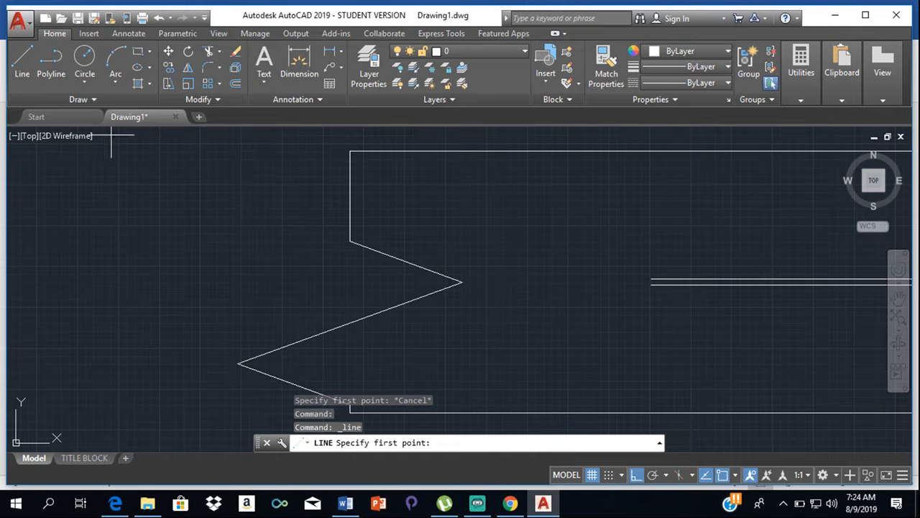
{"action": "left_click", "coordinate": [651, 279]}
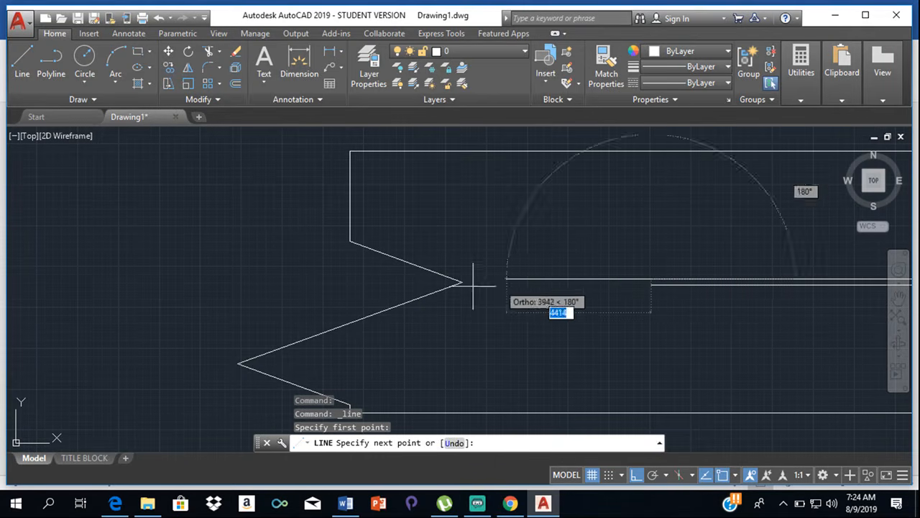
{"action": "left_click", "coordinate": [397, 279]}
{"action": "key", "text": "Return"}
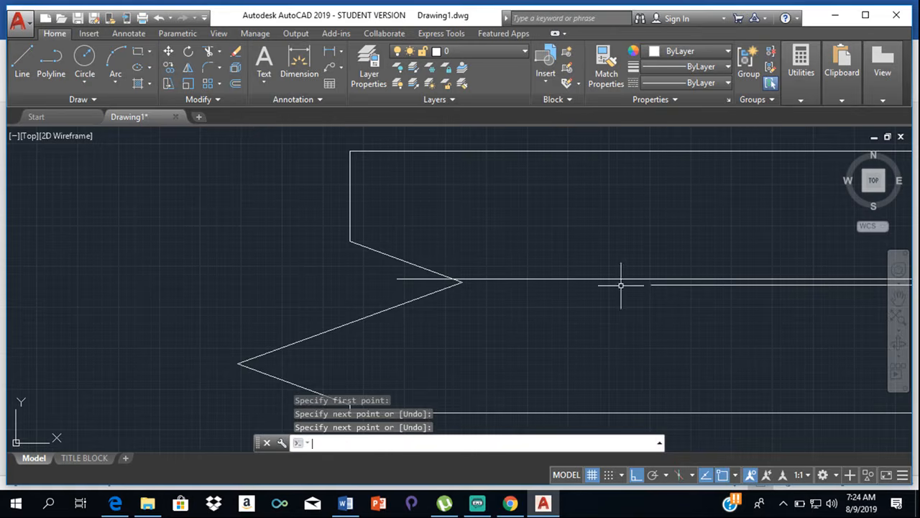
- Try a line from the lower centre line's left end to the breakline's long slanted segment, and erase it
{"action": "key", "text": "Return"}
{"action": "left_click", "coordinate": [651, 285]}
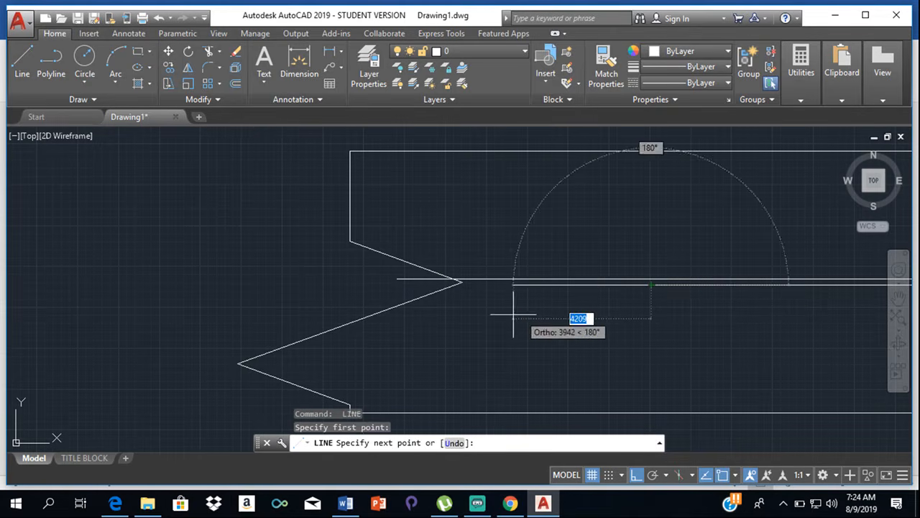
{"action": "left_click", "coordinate": [353, 322]}
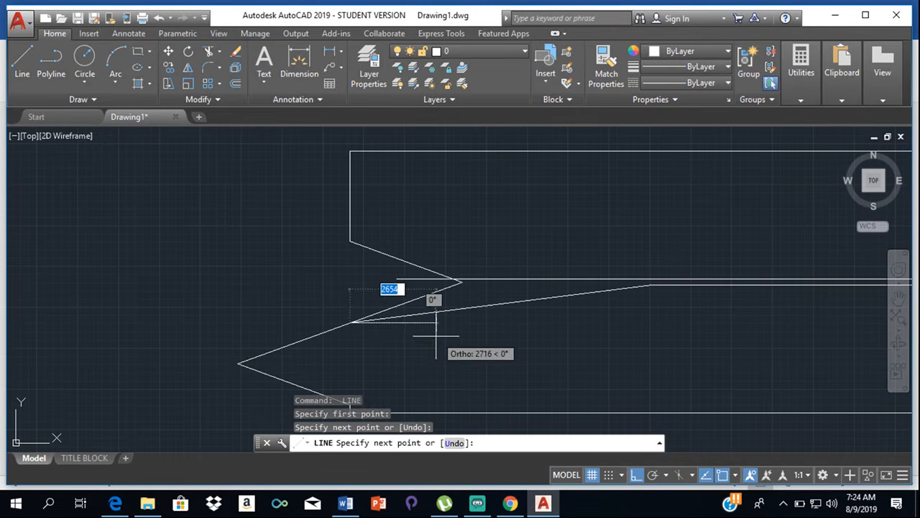
{"action": "key", "text": "Escape"}
{"action": "left_click", "coordinate": [476, 308]}
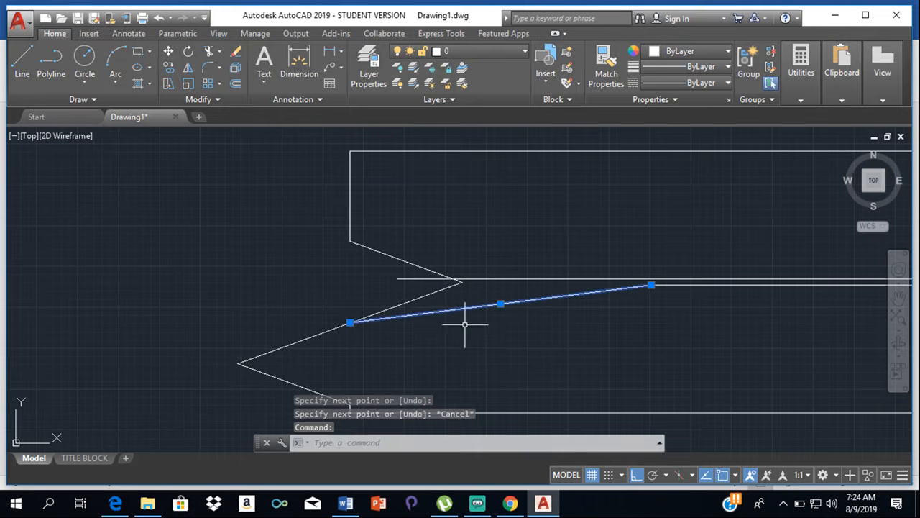
{"action": "key", "text": "Delete"}
{"action": "key", "text": "Delete"}
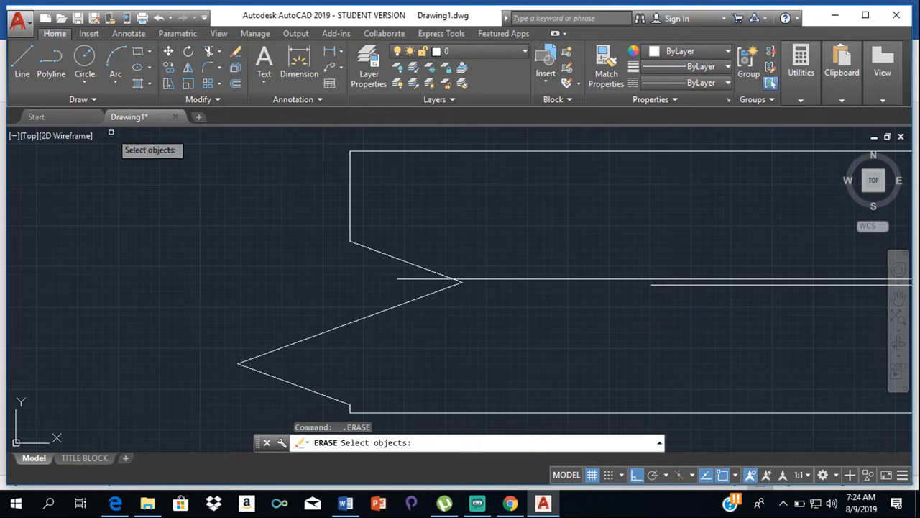
{"action": "key", "text": "Escape"}
- Draw a horizontal line about 11300 long leftward from the lower road centre line's left end, crossing the left breakline
{"action": "left_click", "coordinate": [22, 64]}
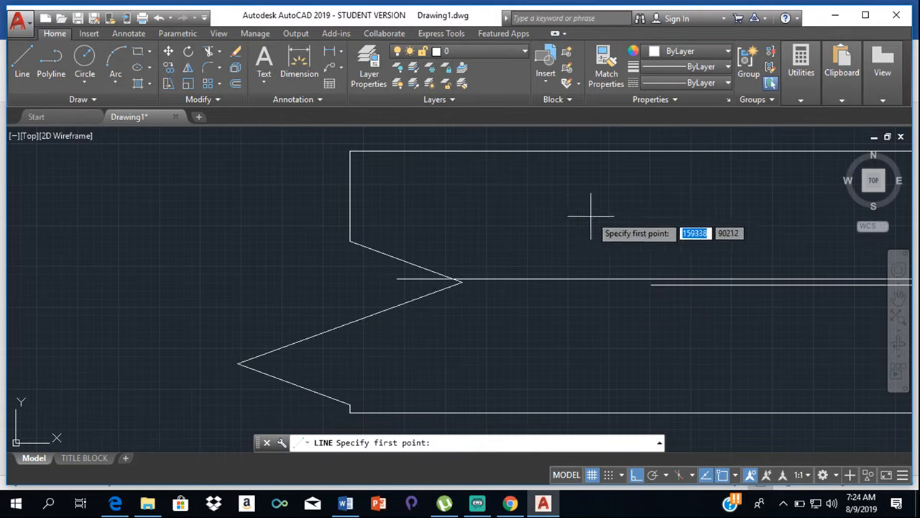
{"action": "left_click", "coordinate": [652, 285]}
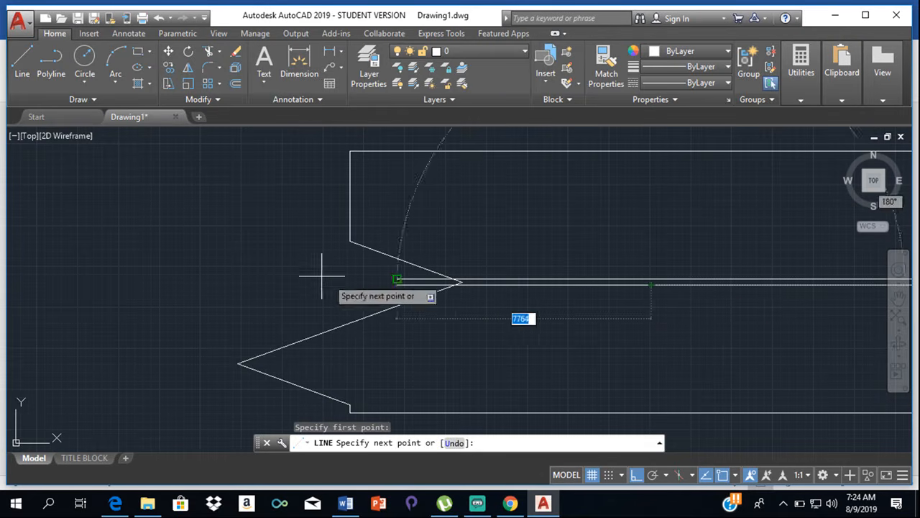
{"action": "left_click", "coordinate": [279, 280]}
{"action": "key", "text": "Escape"}
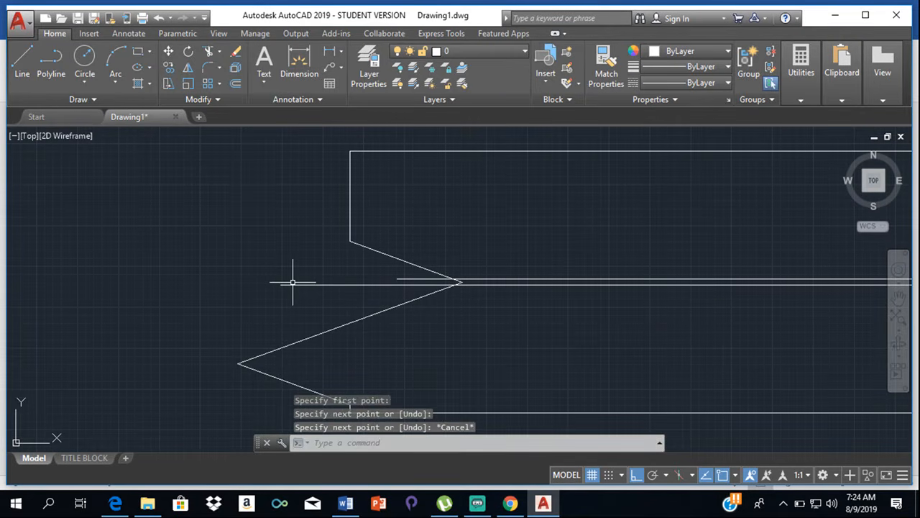
- Trim the two road centre lines where they extend left beyond the left breakline
{"action": "type", "text": "tr"}
{"action": "key", "text": "Return"}
{"action": "key", "text": "Return"}
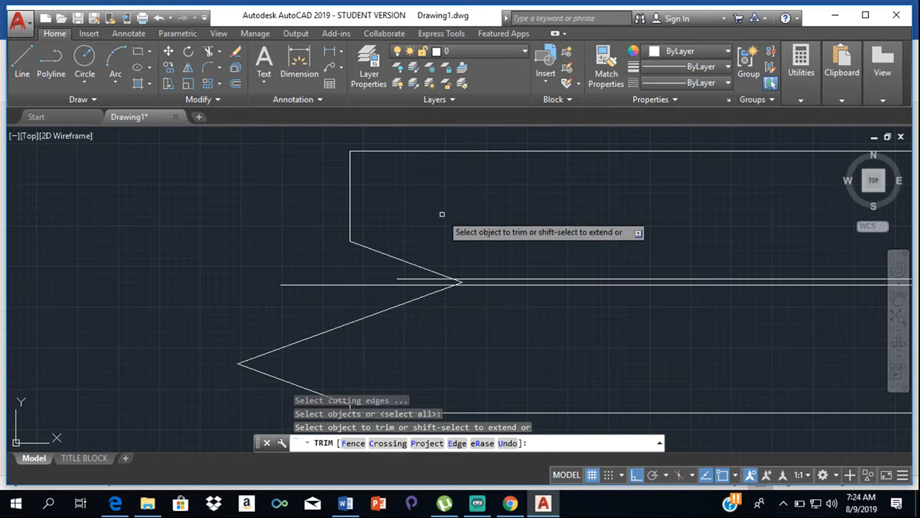
{"action": "left_click", "coordinate": [413, 283]}
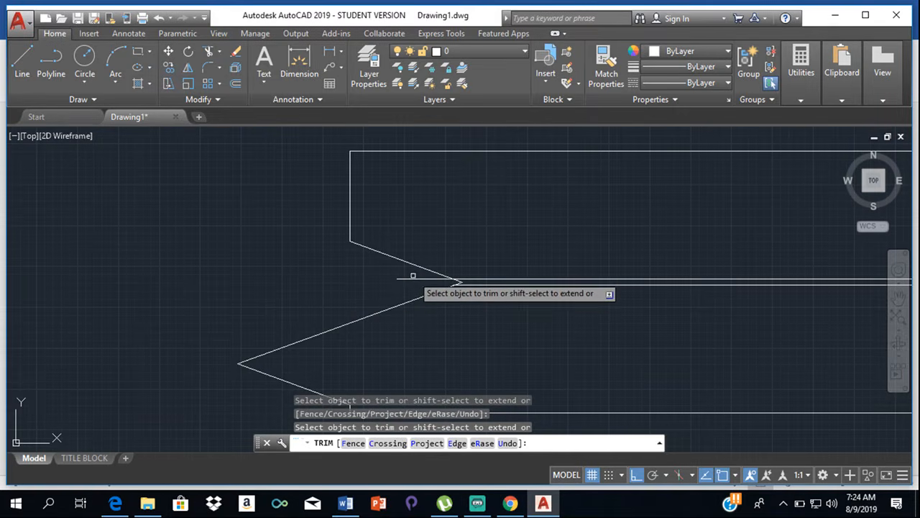
{"action": "left_click", "coordinate": [413, 281]}
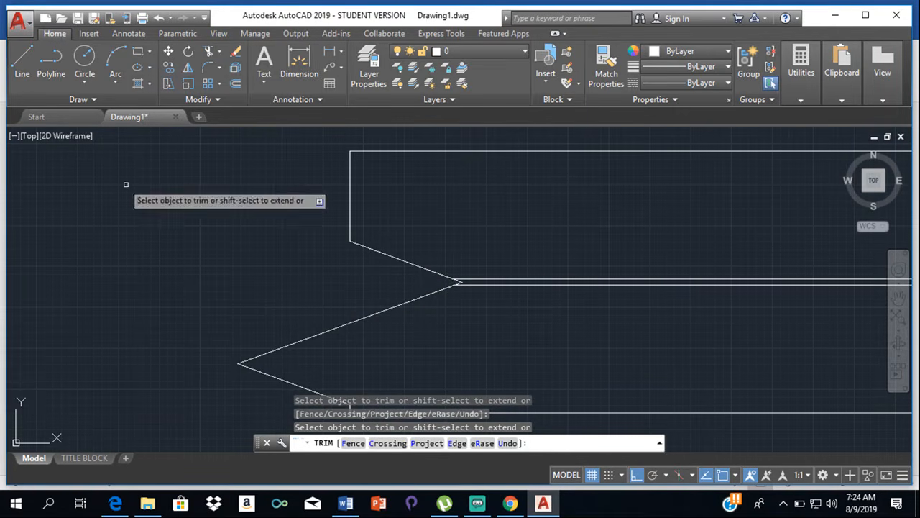
{"action": "key", "text": "Escape"}
- Draw a vertical line upward from the left end of the road's upper edge, extending past the level of the plot's bottom boundary
{"action": "left_click", "coordinate": [24, 61]}
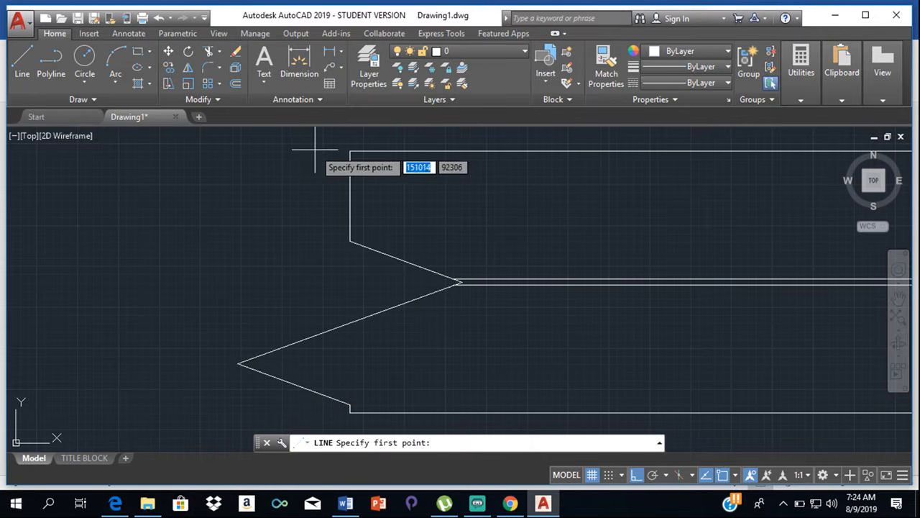
{"action": "left_click", "coordinate": [351, 151]}
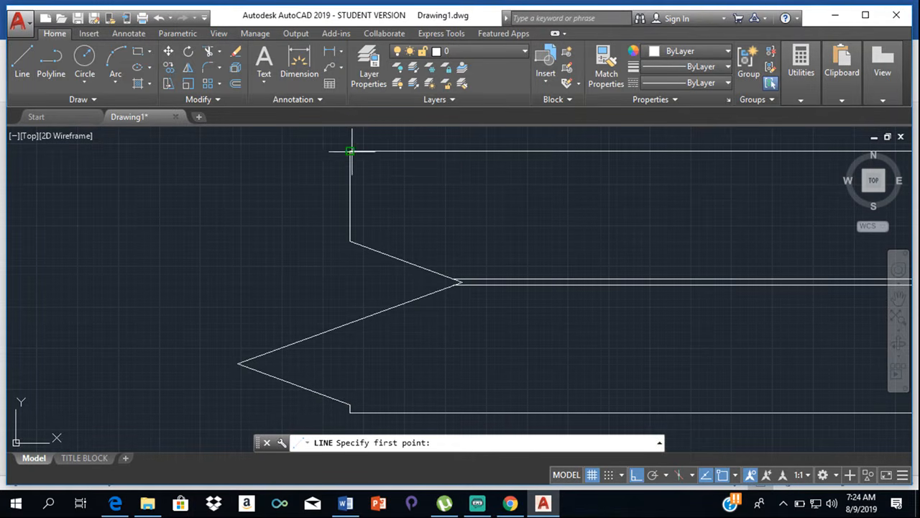
{"action": "scroll", "coordinate": [350, 127], "scroll_direction": "down", "scroll_amount": 5}
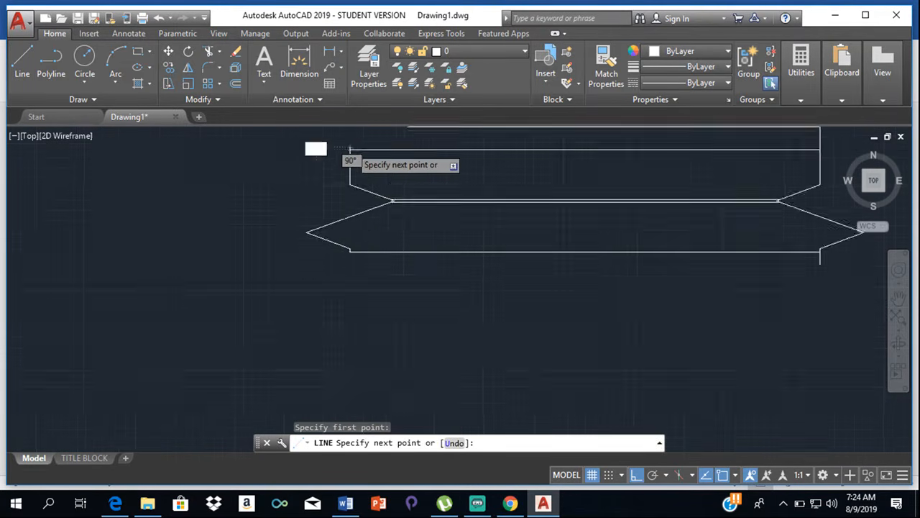
{"action": "left_click", "coordinate": [352, 184]}
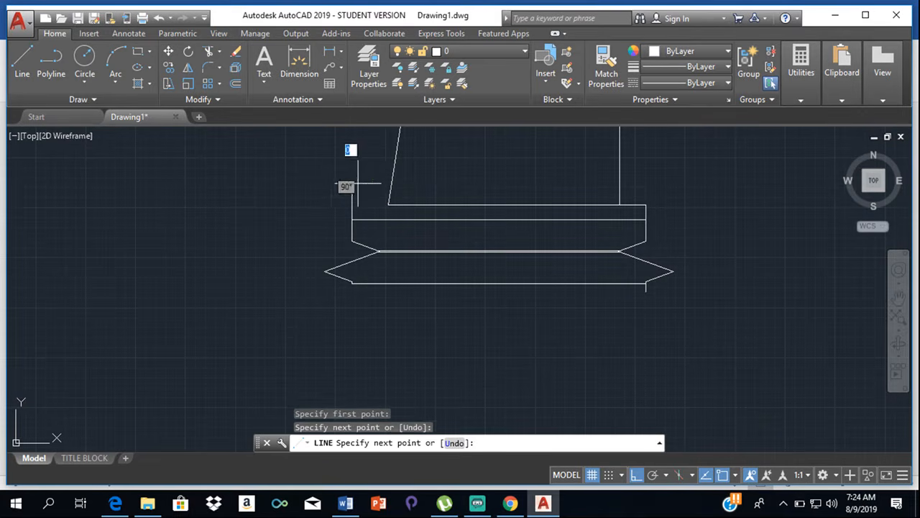
{"action": "key", "text": "Escape"}
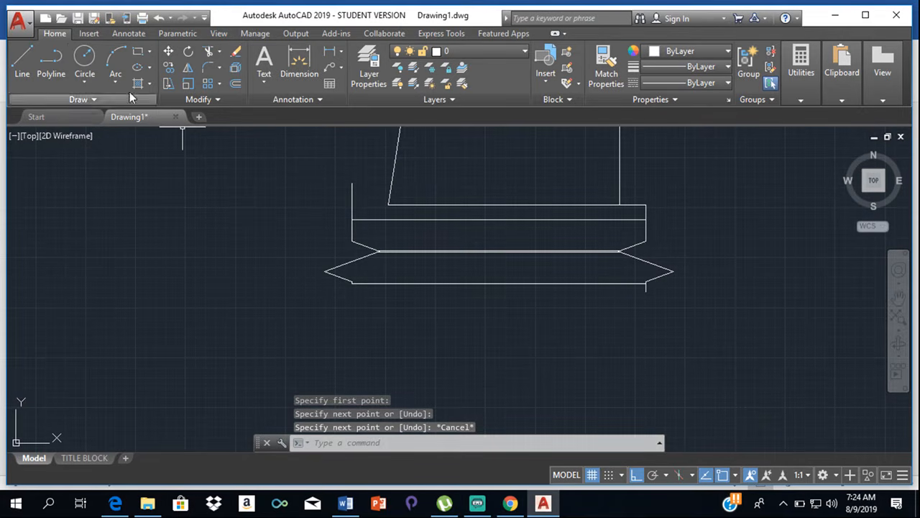
- Draw a vertical line about 2100 long downward from the left end of the road's lower edge
{"action": "left_click", "coordinate": [22, 59]}
{"action": "left_click", "coordinate": [351, 284]}
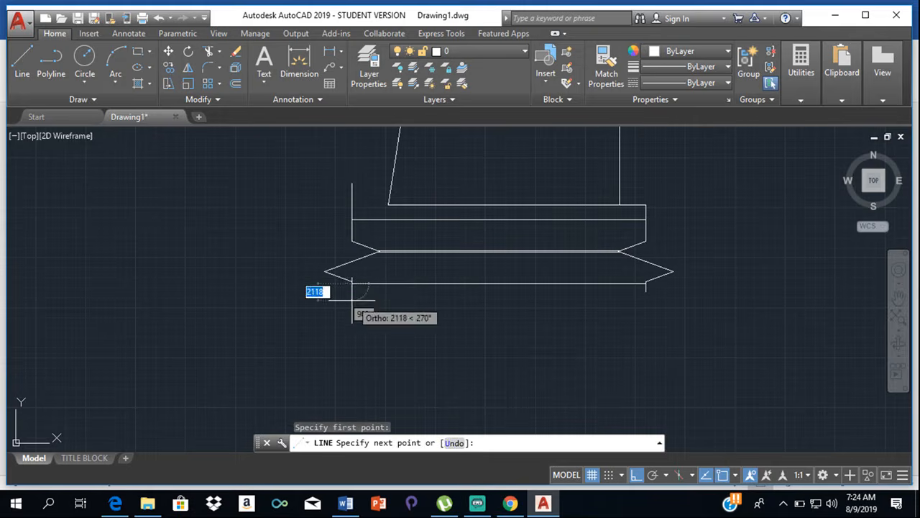
{"action": "left_click", "coordinate": [352, 300]}
{"action": "key", "text": "Escape"}
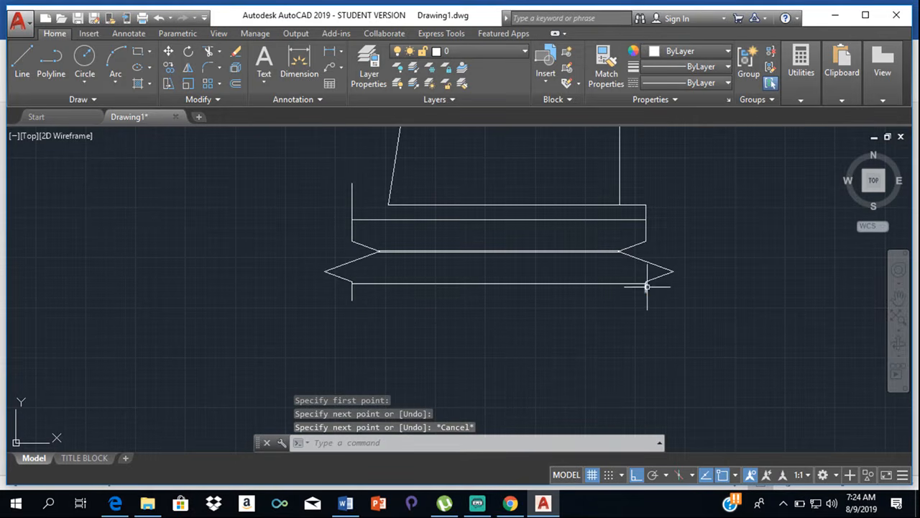
- Stretch the short vertical line below the right end of the road's lower edge farther downward, roughly matching the one at the left end
{"action": "left_click", "coordinate": [645, 290]}
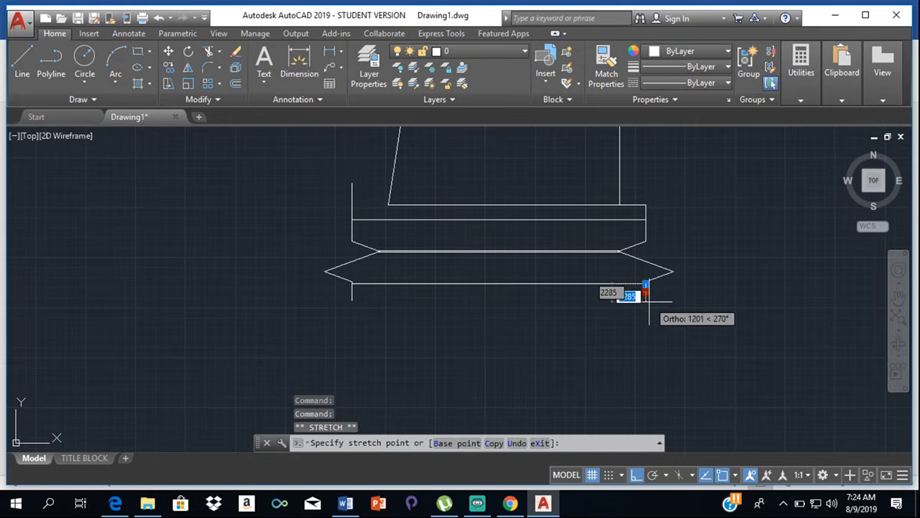
{"action": "key", "text": "Escape"}
{"action": "left_click", "coordinate": [730, 237]}
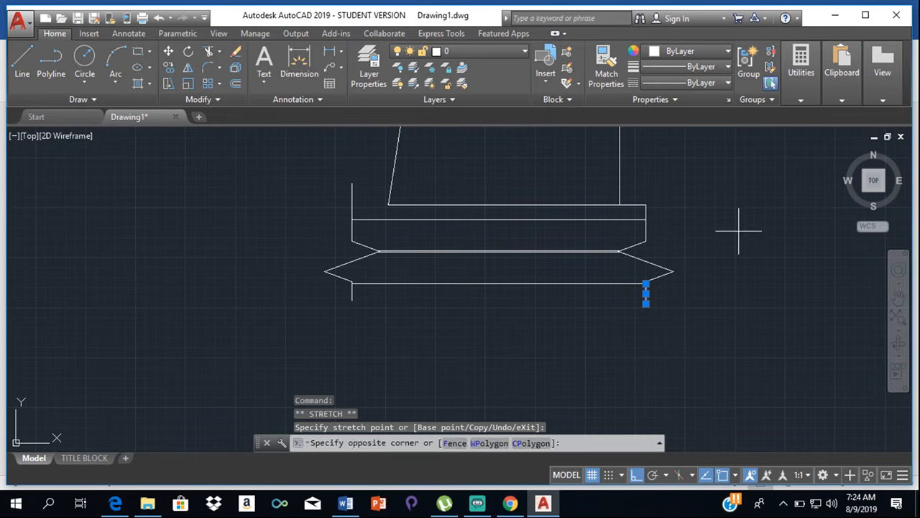
{"action": "key", "text": "Escape"}
{"action": "key", "text": "Escape"}
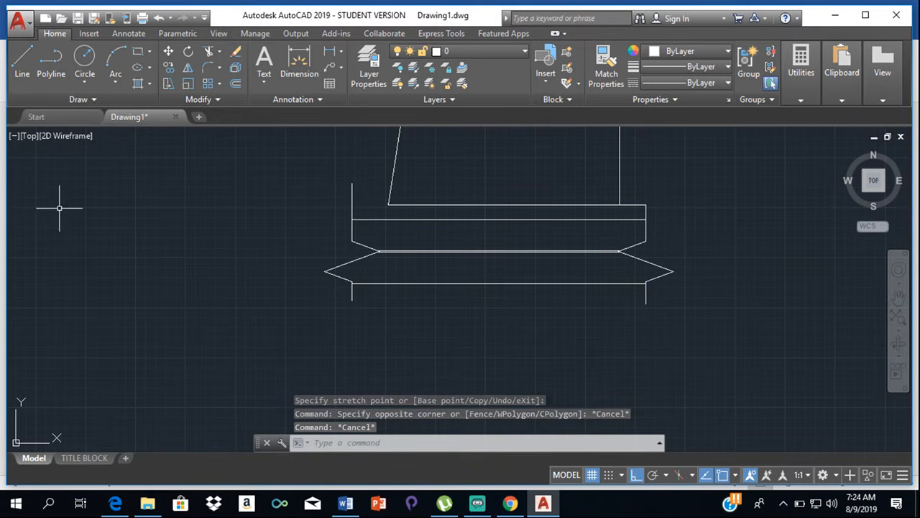
- Draw a horizontal line about 4500 long from the plot's bottom-left corner to the vertical line above the left breakline
{"action": "left_click", "coordinate": [23, 69]}
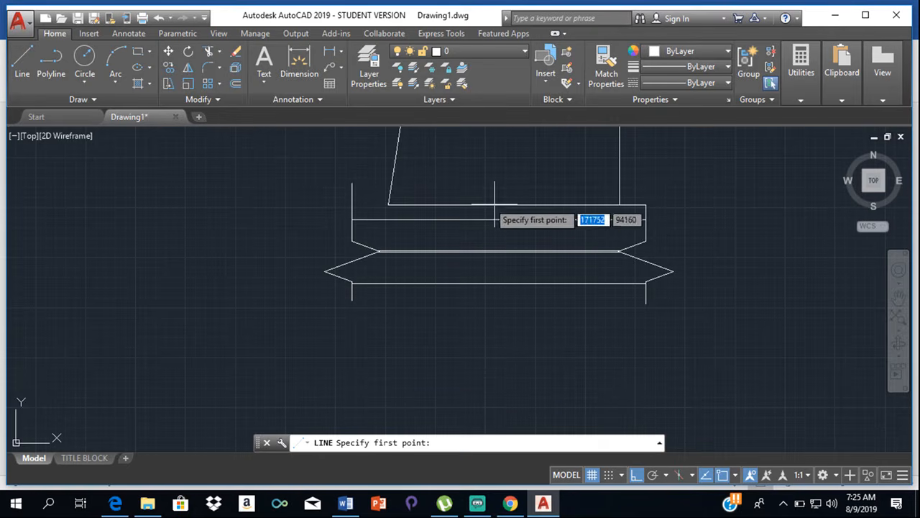
{"action": "left_click", "coordinate": [388, 205]}
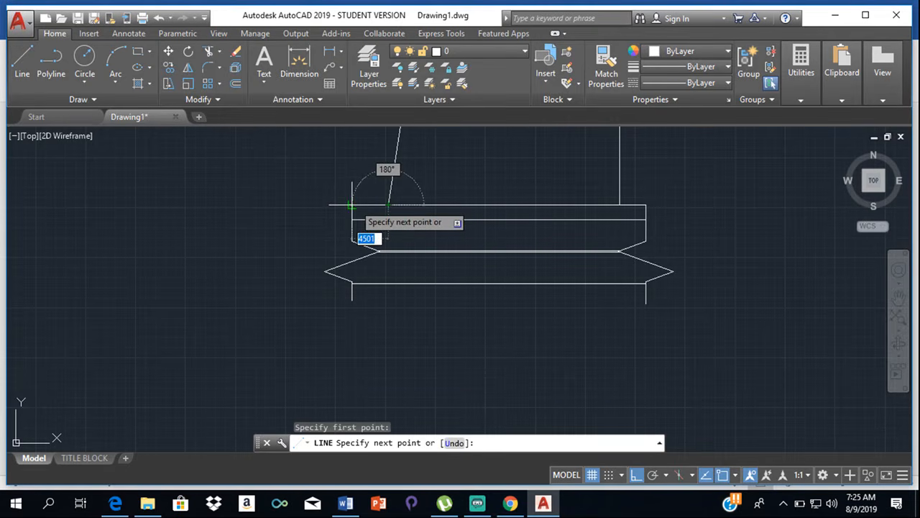
{"action": "left_click", "coordinate": [351, 205]}
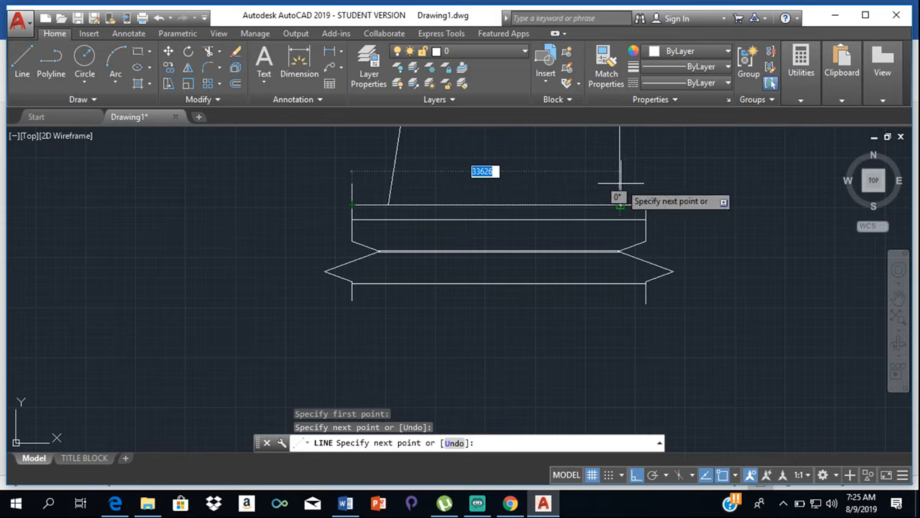
{"action": "key", "text": "Escape"}
{"action": "scroll", "coordinate": [571, 227], "scroll_direction": "down", "scroll_amount": 5}
{"action": "scroll", "coordinate": [570, 225], "scroll_direction": "up", "scroll_amount": 5}
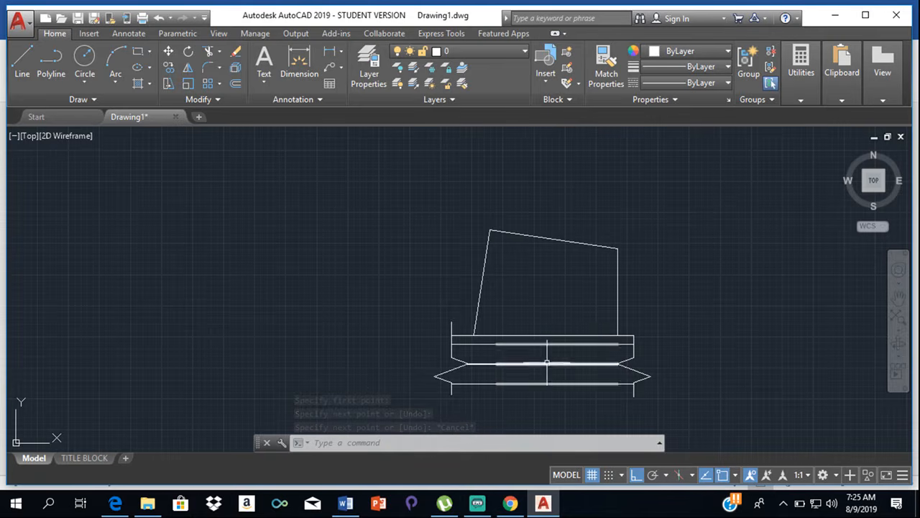
{"action": "scroll", "coordinate": [545, 365], "scroll_direction": "up", "scroll_amount": 2}
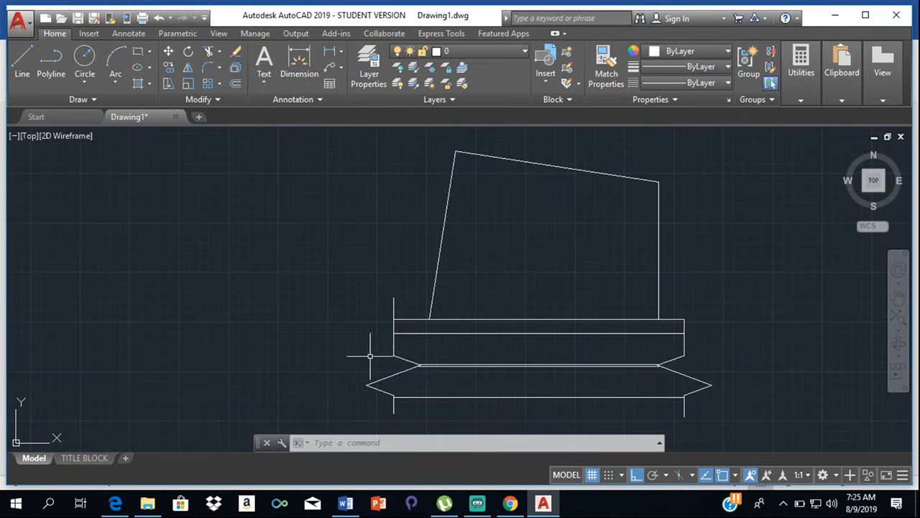
{"action": "scroll", "coordinate": [501, 353], "scroll_direction": "up", "scroll_amount": 2}
{"action": "scroll", "coordinate": [501, 356], "scroll_direction": "down", "scroll_amount": 2}
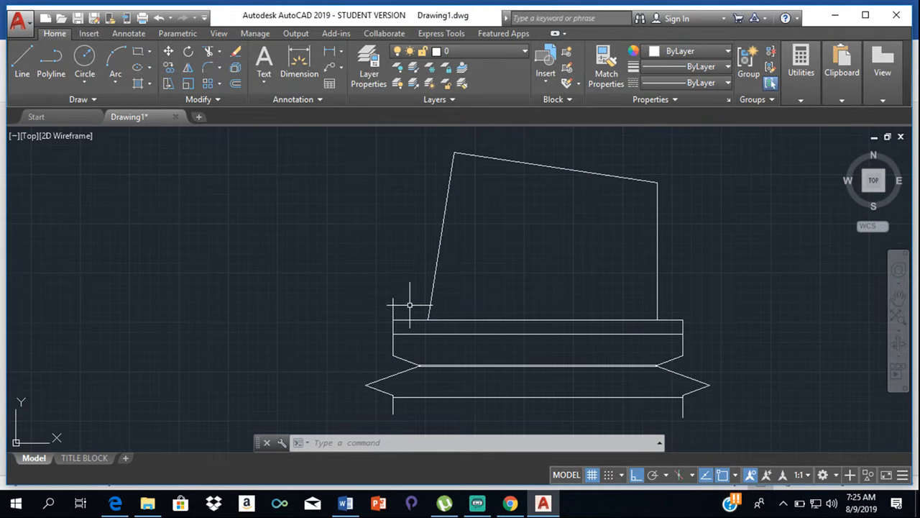
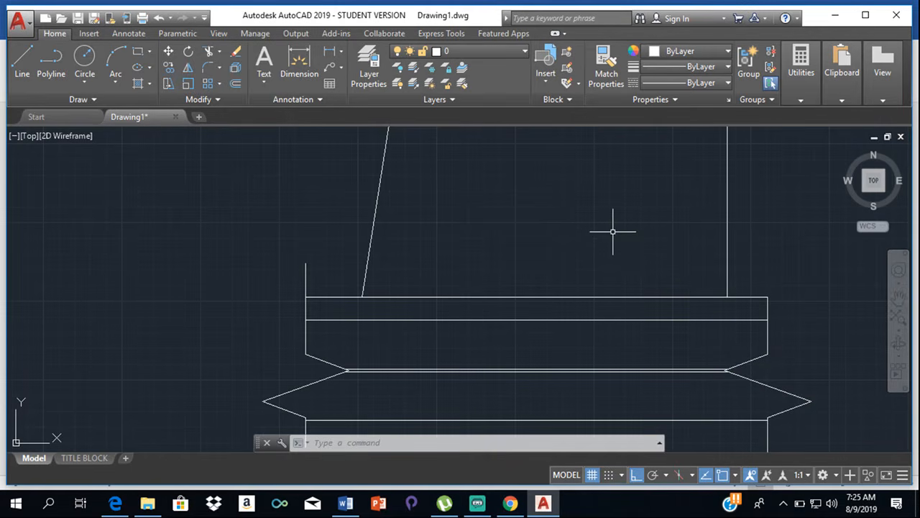
{"action": "scroll", "coordinate": [612, 231], "scroll_direction": "down", "scroll_amount": 2}
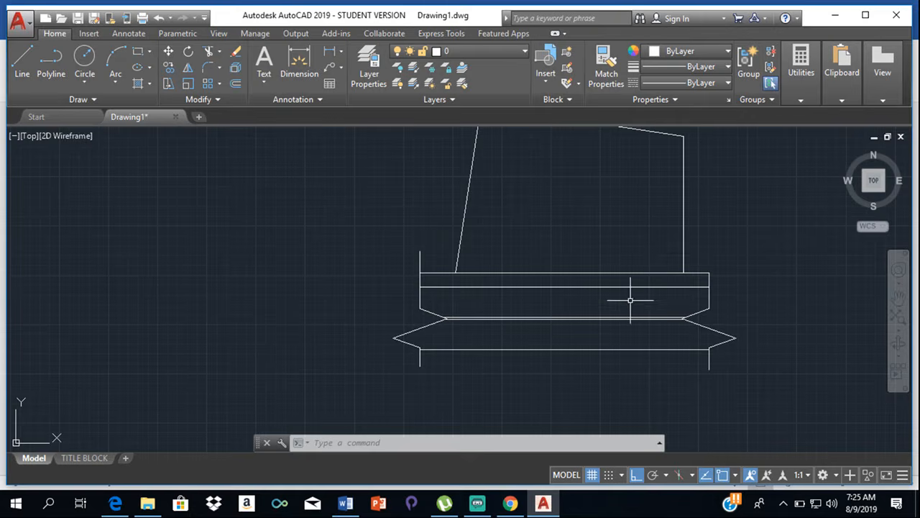
{"action": "scroll", "coordinate": [581, 305], "scroll_direction": "up", "scroll_amount": 2}
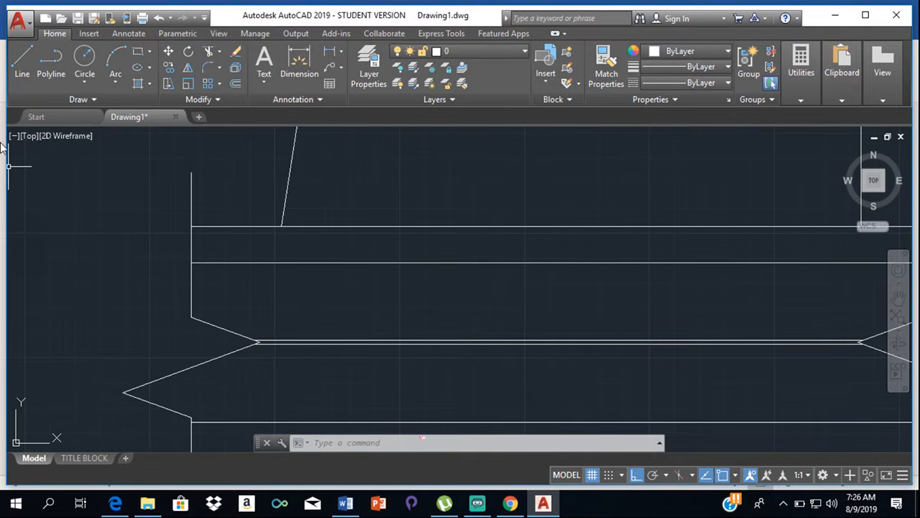
{"action": "left_click", "coordinate": [23, 61]}
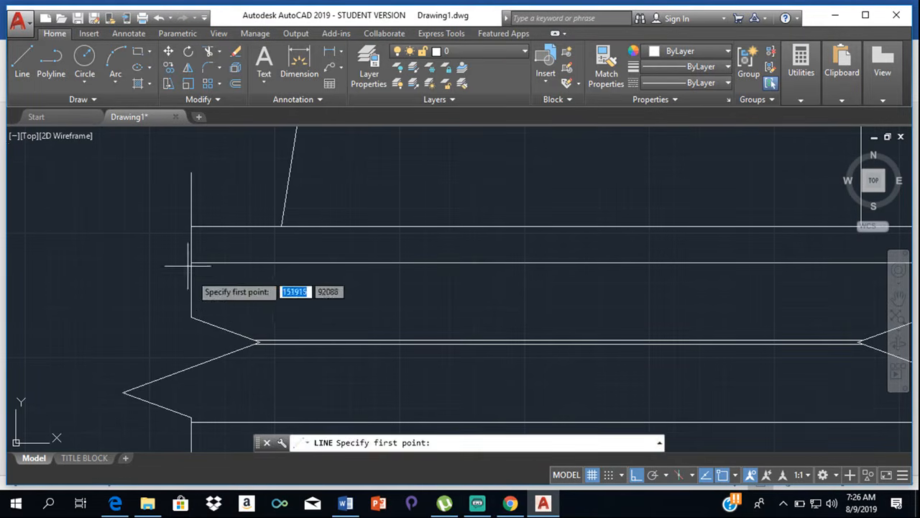
{"action": "scroll", "coordinate": [197, 288], "scroll_direction": "up", "scroll_amount": 4}
{"action": "scroll", "coordinate": [248, 302], "scroll_direction": "down", "scroll_amount": 4}
{"action": "middle_click_drag", "start_coordinate": [267, 295], "coordinate": [329, 170]}
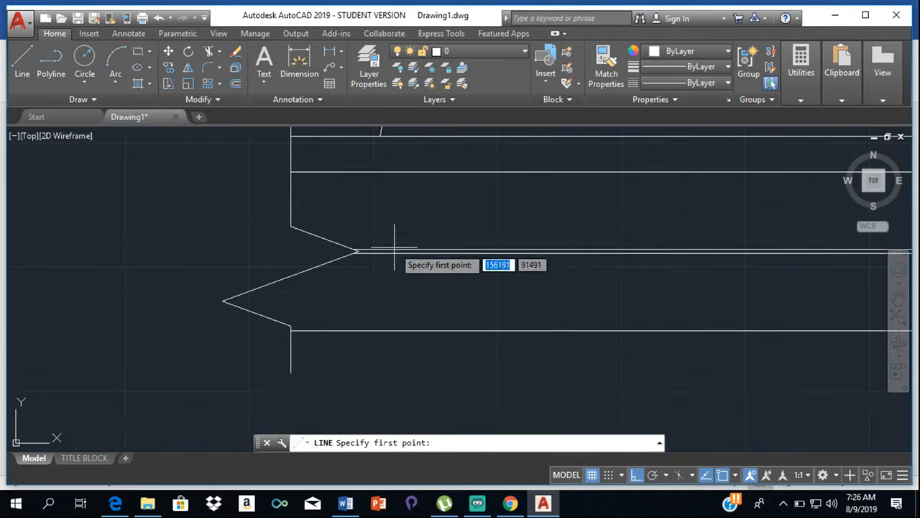
{"action": "scroll", "coordinate": [393, 250], "scroll_direction": "up", "scroll_amount": 4}
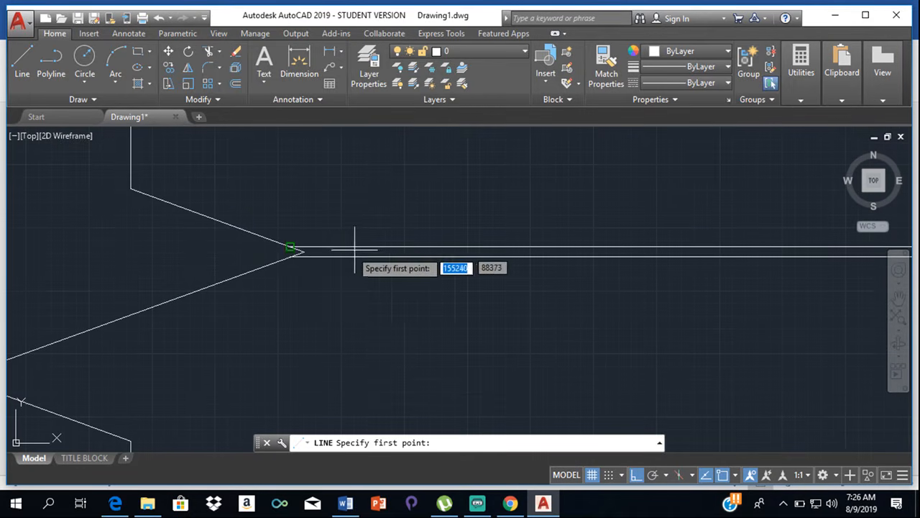
{"action": "left_click", "coordinate": [304, 252]}
{"action": "scroll", "coordinate": [304, 245], "scroll_direction": "up", "scroll_amount": 8}
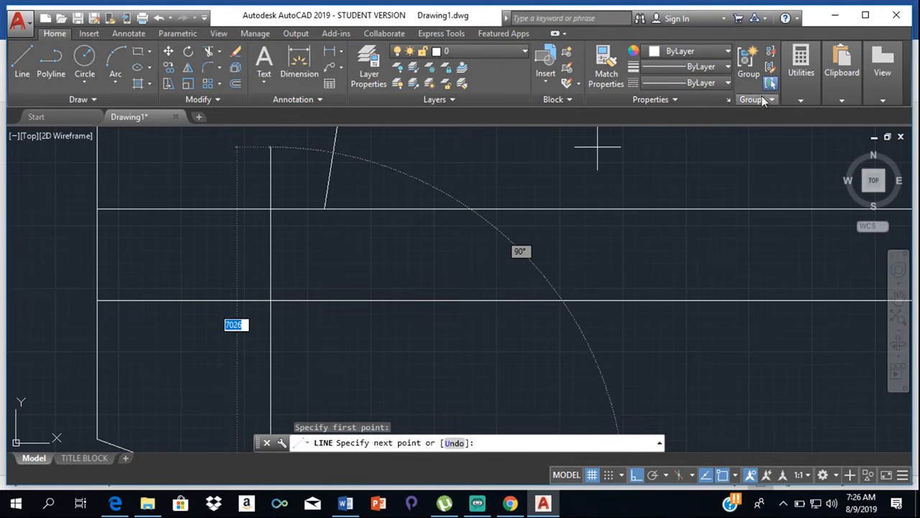
{"action": "mouse_move", "coordinate": [809, 86]}
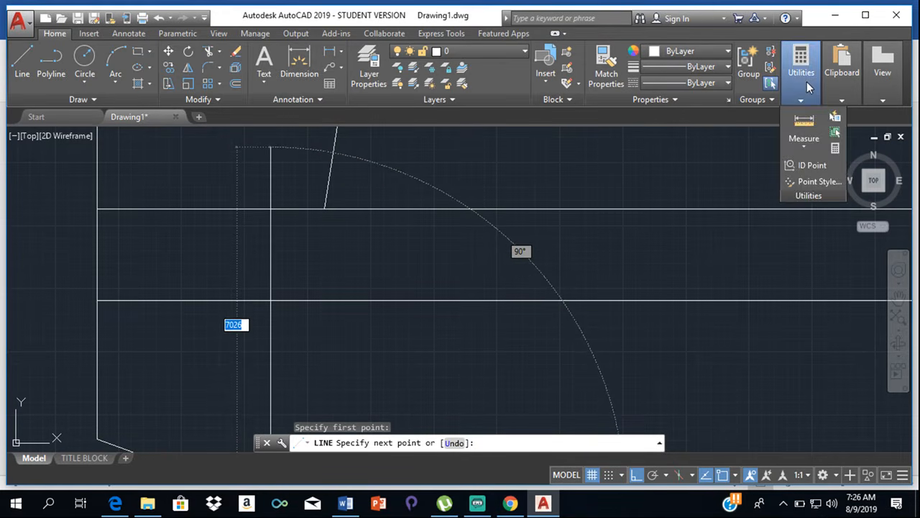
{"action": "left_click", "coordinate": [803, 123]}
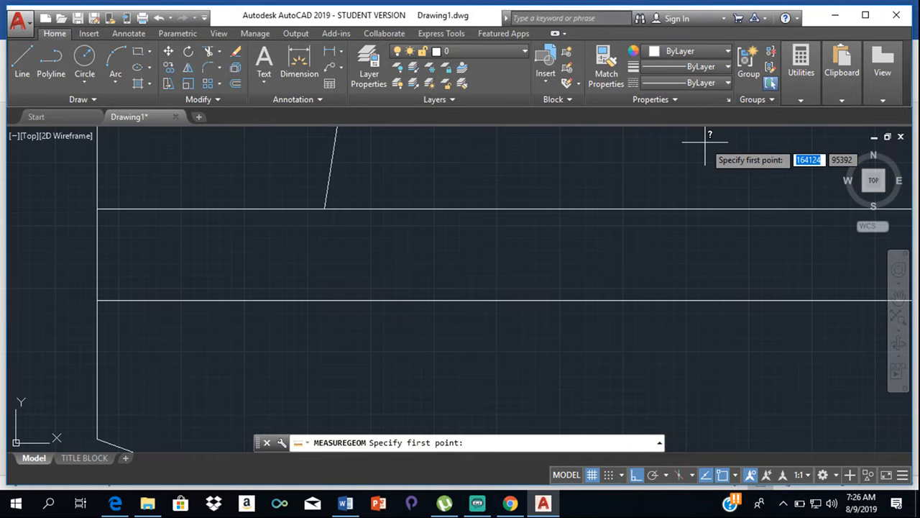
{"action": "key", "text": "Escape"}
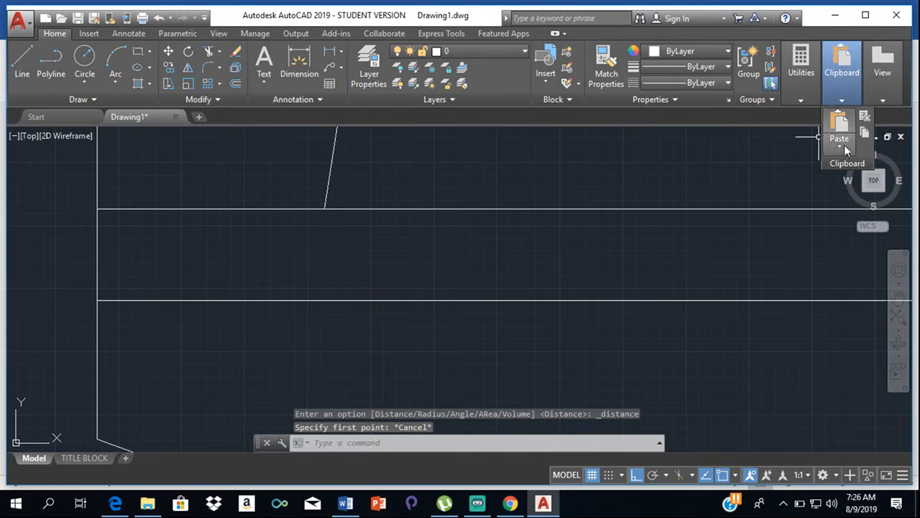
- Calculate 30*300 in the quick calculator and close it
{"action": "mouse_move", "coordinate": [801, 79]}
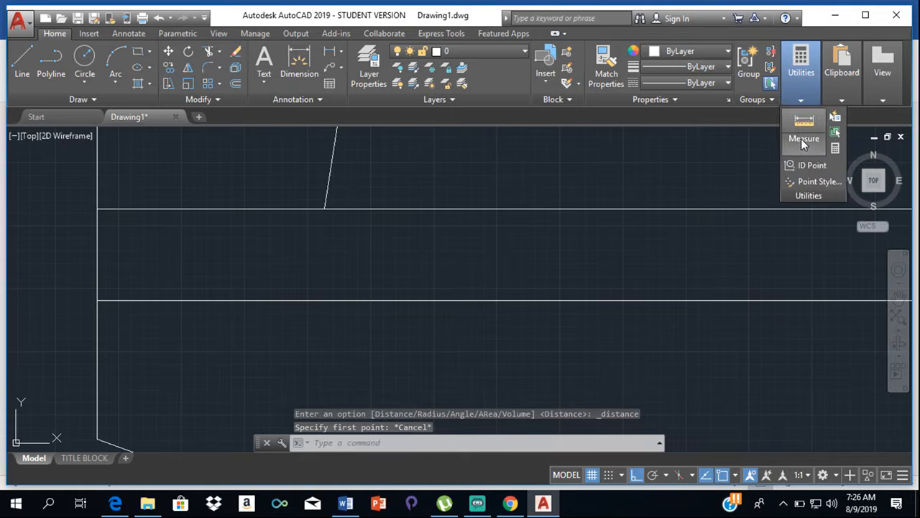
{"action": "left_click", "coordinate": [835, 149]}
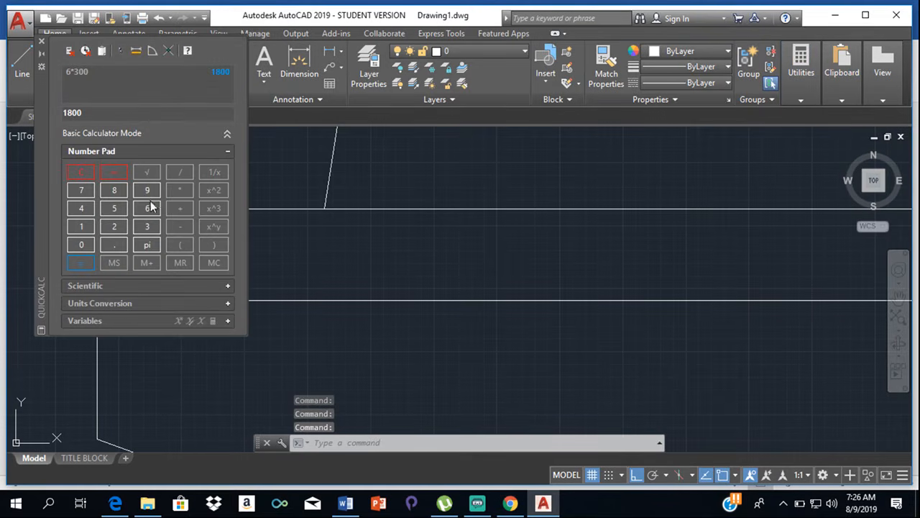
{"action": "left_click", "coordinate": [149, 228]}
{"action": "left_click", "coordinate": [77, 248]}
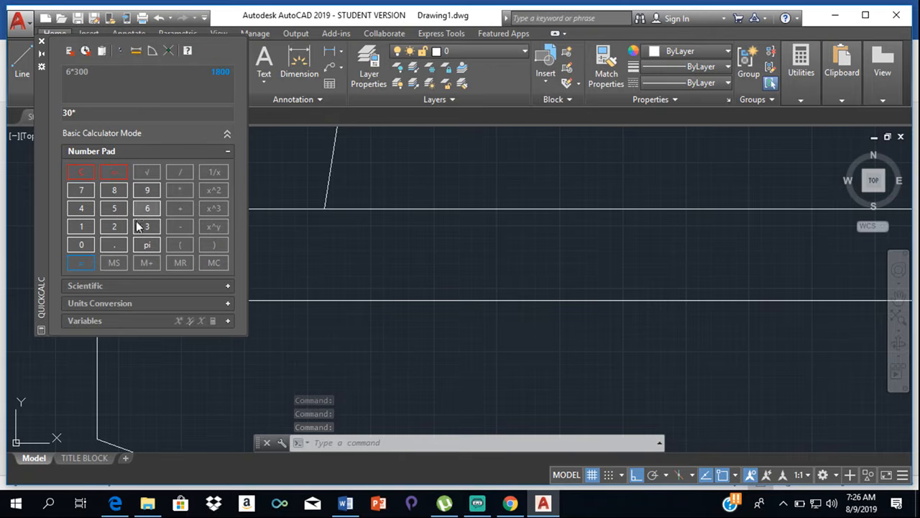
{"action": "double_click", "coordinate": [92, 243]}
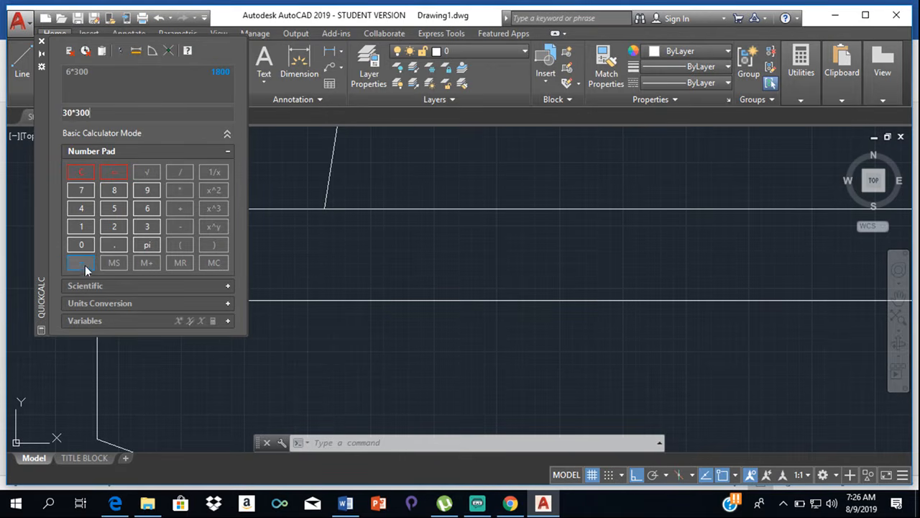
{"action": "left_click", "coordinate": [83, 264]}
{"action": "left_click", "coordinate": [42, 41]}
- Stretch the vertical line at the road's upper right end upward by about 1860, past the level of the plot's bottom boundary
{"action": "scroll", "coordinate": [359, 147], "scroll_direction": "down", "scroll_amount": 4}
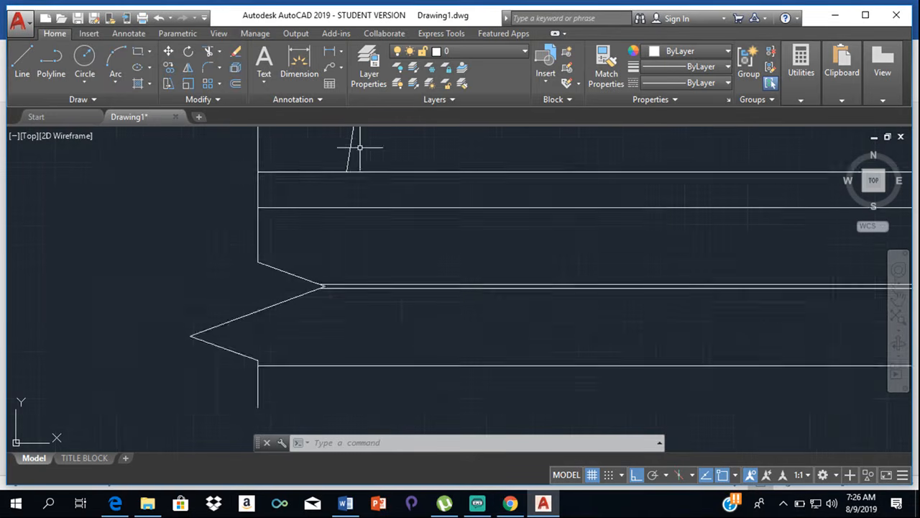
{"action": "scroll", "coordinate": [359, 147], "scroll_direction": "down", "scroll_amount": 6}
{"action": "scroll", "coordinate": [472, 158], "scroll_direction": "up", "scroll_amount": 4}
{"action": "mouse_move", "coordinate": [473, 158]}
{"action": "middle_mouse_down"}
{"action": "mouse_move", "coordinate": [482, 166]}
{"action": "mouse_move", "coordinate": [478, 263]}
{"action": "middle_mouse_up"}
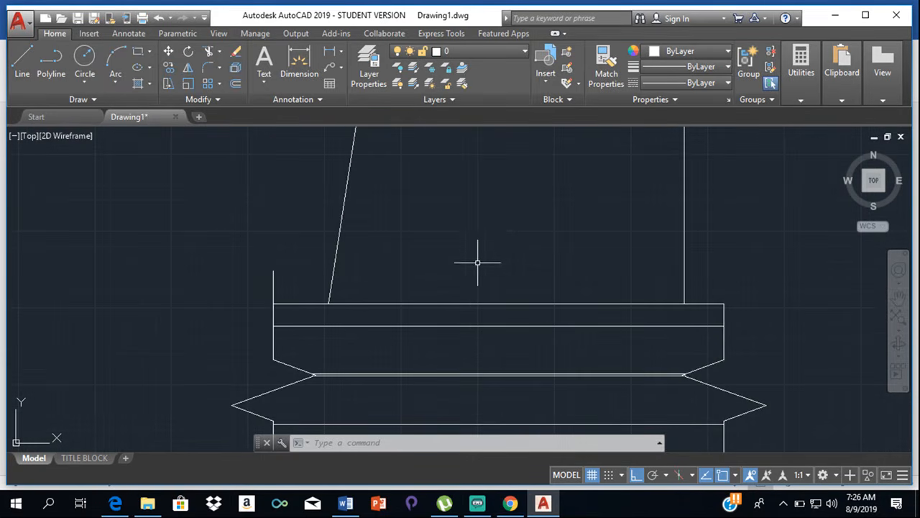
{"action": "scroll", "coordinate": [495, 219], "scroll_direction": "up", "scroll_amount": 2}
{"action": "scroll", "coordinate": [513, 202], "scroll_direction": "down", "scroll_amount": 4}
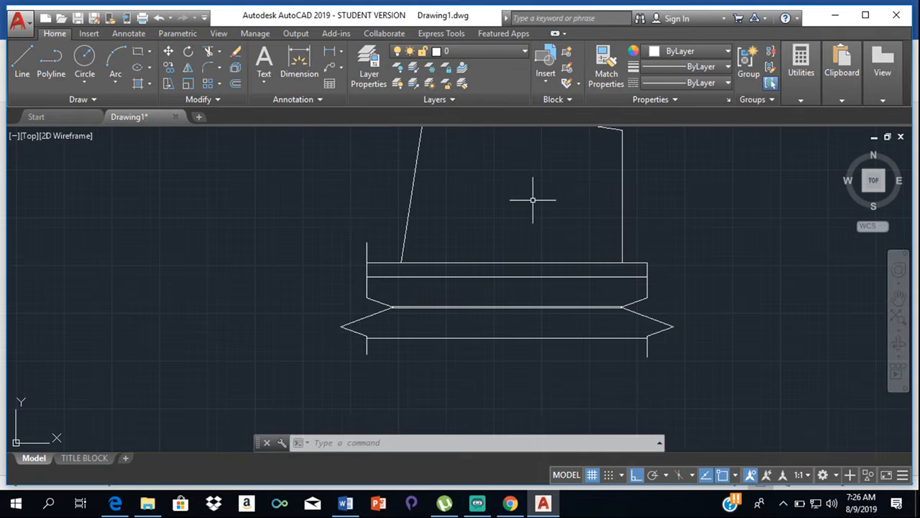
{"action": "left_click", "coordinate": [647, 269]}
{"action": "left_click", "coordinate": [646, 268]}
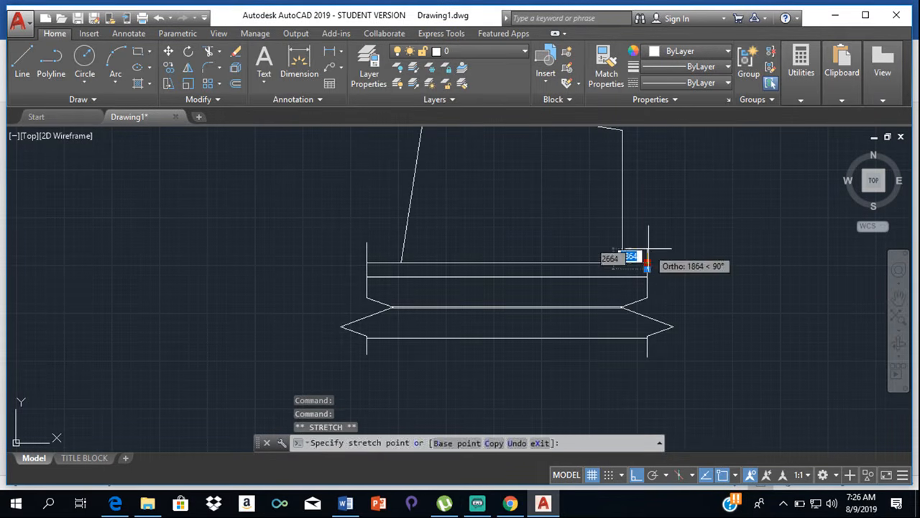
{"action": "key", "text": "Escape"}
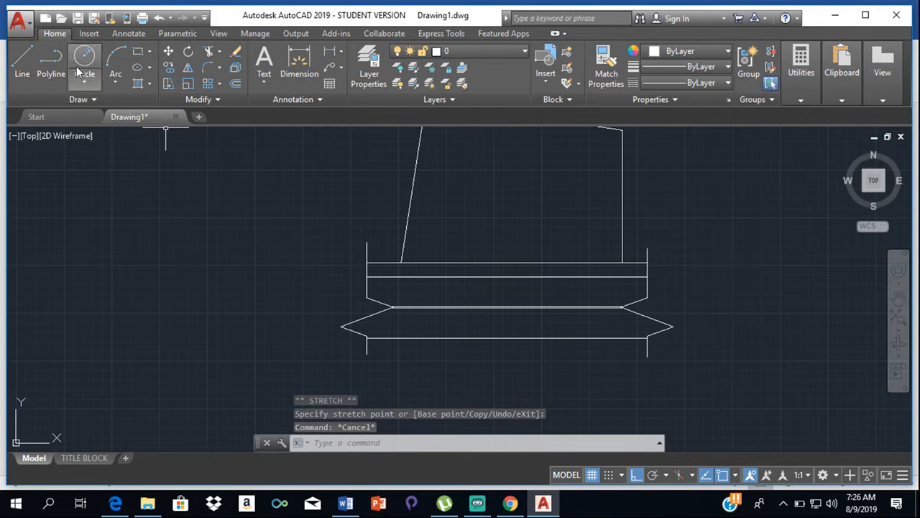
- Draw a 9000 line upward from the left tip of the road's centre strip, continuing horizontally past the right vertical end line
{"action": "left_click", "coordinate": [22, 61]}
{"action": "scroll", "coordinate": [345, 282], "scroll_direction": "up", "scroll_amount": 2}
{"action": "scroll", "coordinate": [424, 338], "scroll_direction": "up", "scroll_amount": 3}
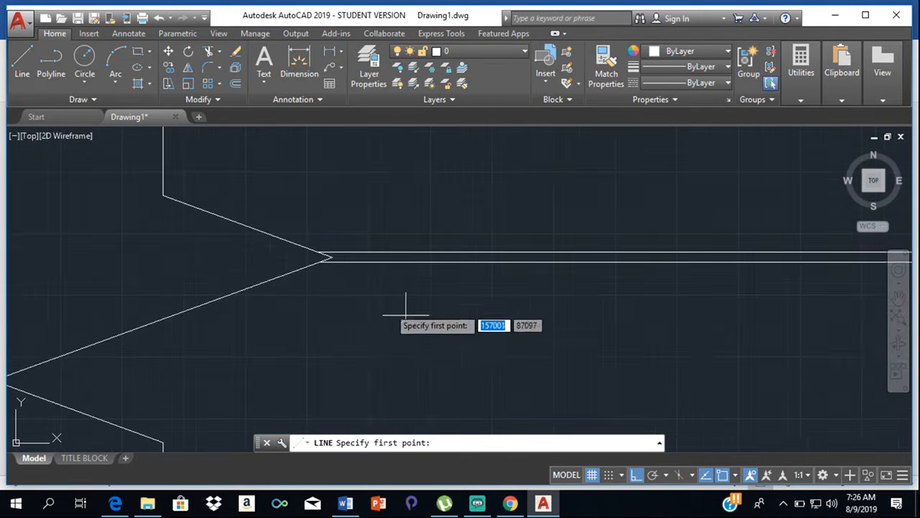
{"action": "scroll", "coordinate": [328, 257], "scroll_direction": "up", "scroll_amount": 2}
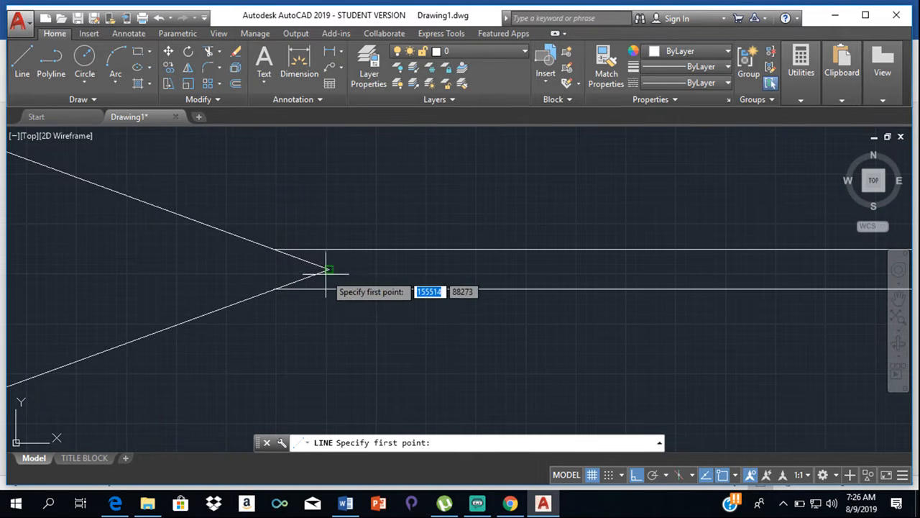
{"action": "left_click", "coordinate": [326, 267]}
{"action": "middle_click_drag", "start_coordinate": [333, 233], "coordinate": [378, 401]}
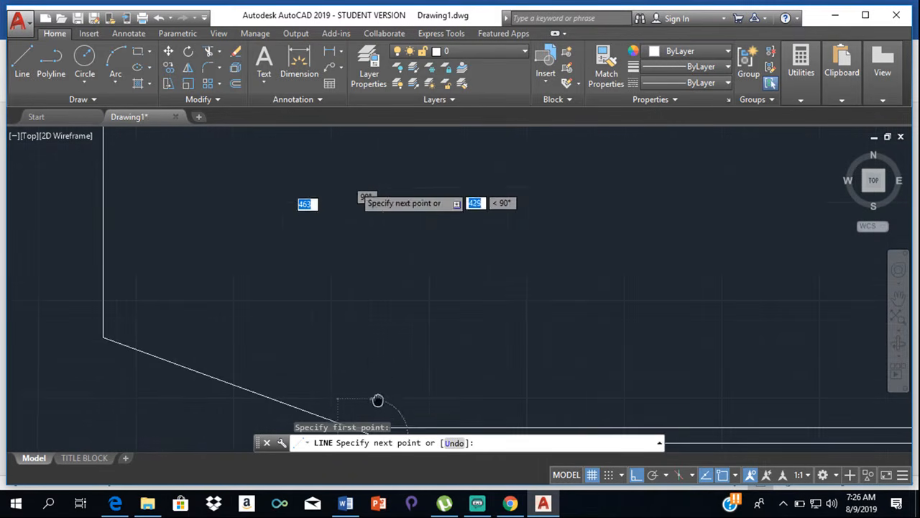
{"action": "scroll", "coordinate": [367, 311], "scroll_direction": "down", "scroll_amount": 7}
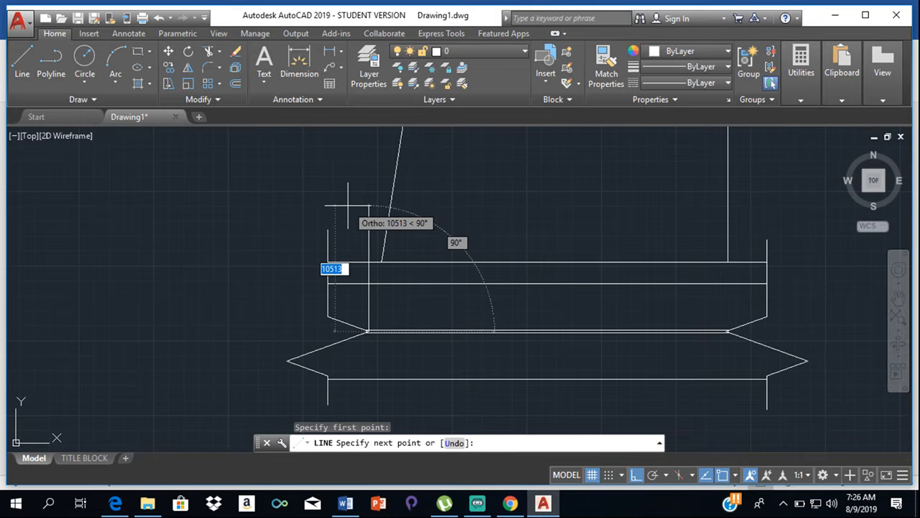
{"action": "type", "text": "9000"}
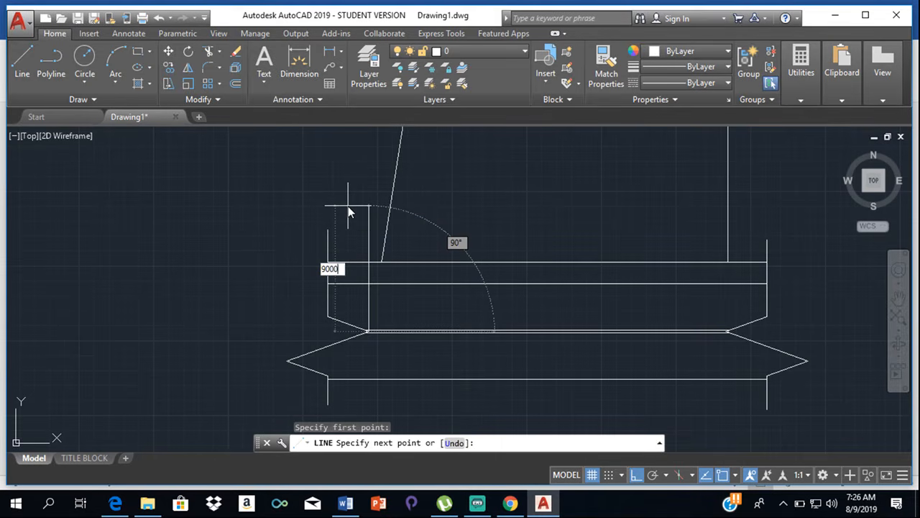
{"action": "key", "text": "Return"}
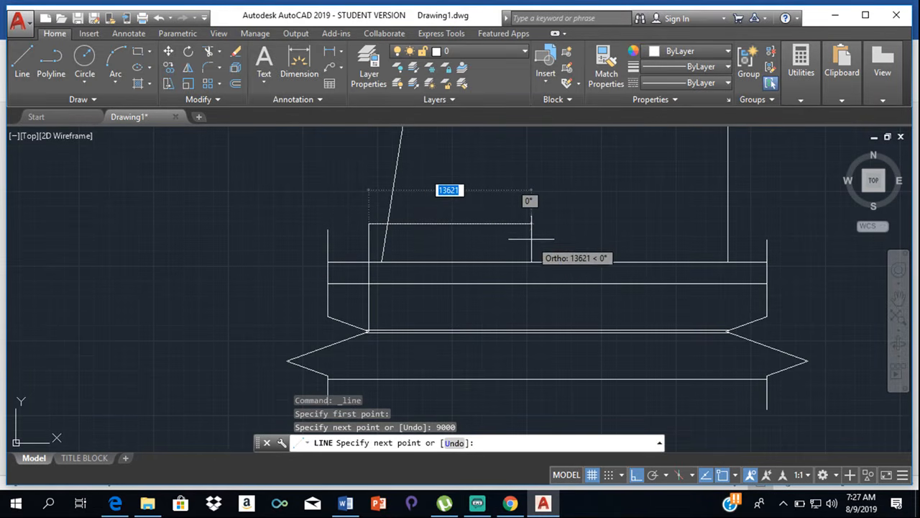
{"action": "left_click", "coordinate": [773, 231]}
{"action": "key", "text": "Escape"}
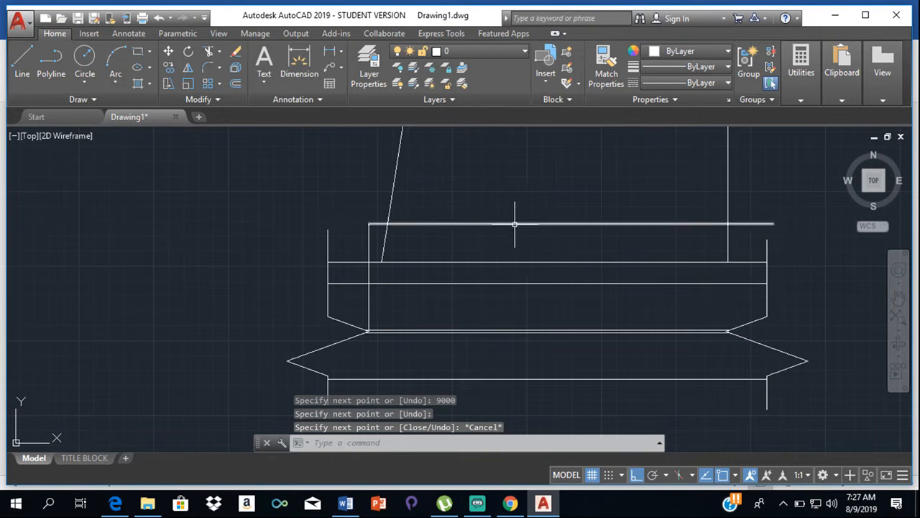
- Delete the 9000 vertical construction line, keeping the horizontal line across the plot
{"action": "scroll", "coordinate": [496, 205], "scroll_direction": "down", "scroll_amount": 3}
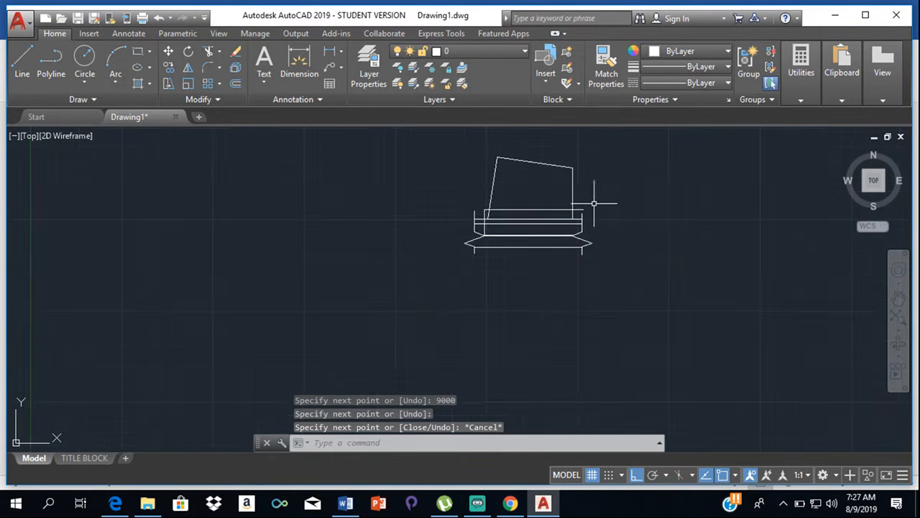
{"action": "scroll", "coordinate": [527, 215], "scroll_direction": "up", "scroll_amount": 3}
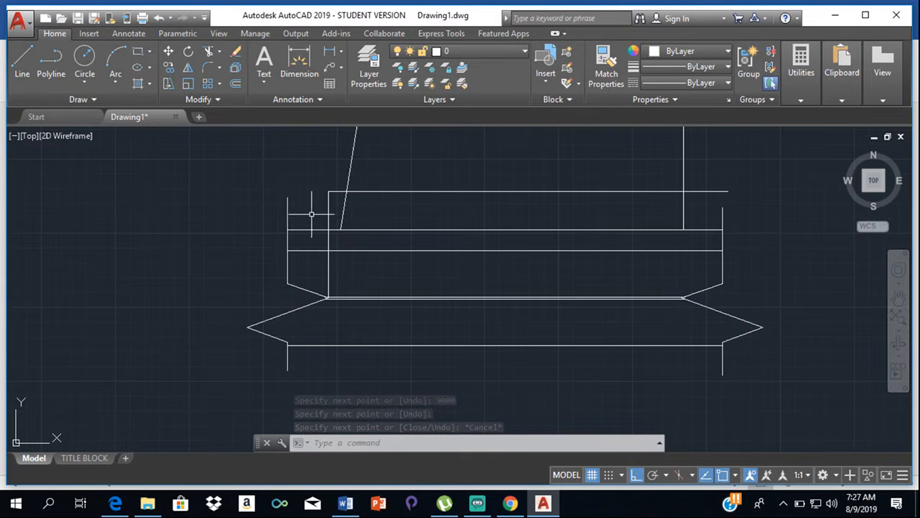
{"action": "left_click", "coordinate": [328, 206]}
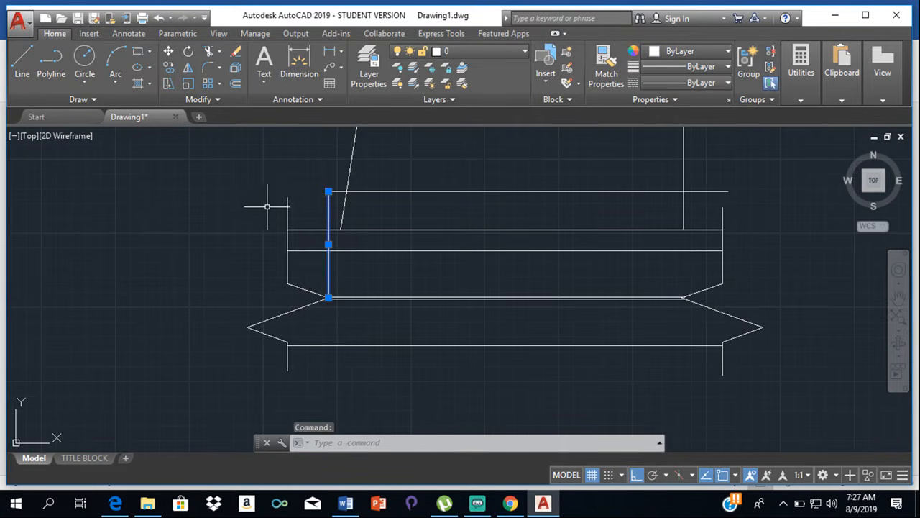
{"action": "key", "text": "Delete"}
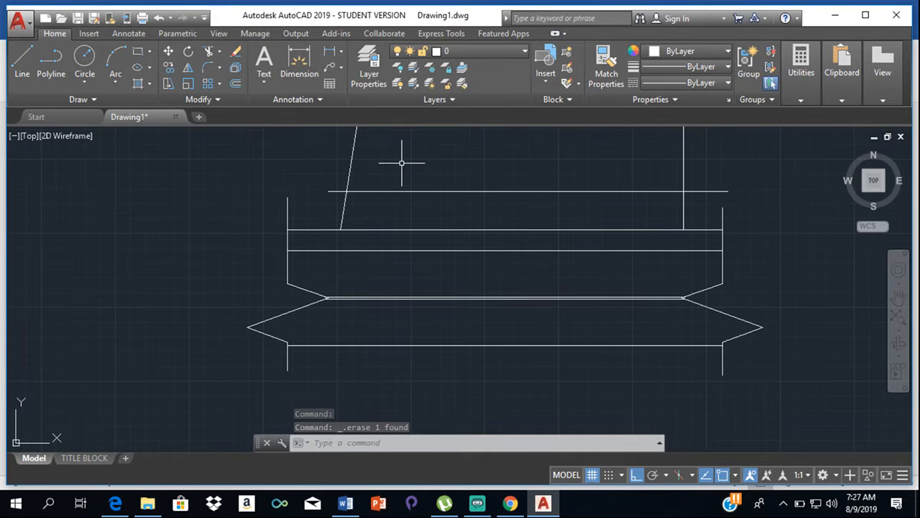
- Offset the plot's top, left and right boundary lines 3000 inward
{"action": "scroll", "coordinate": [406, 143], "scroll_direction": "down", "scroll_amount": 5}
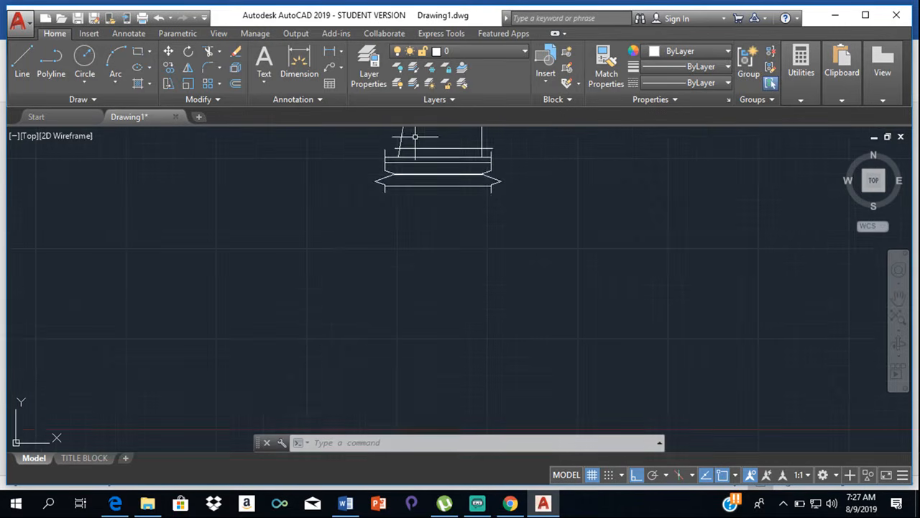
{"action": "scroll", "coordinate": [428, 205], "scroll_direction": "up", "scroll_amount": 3}
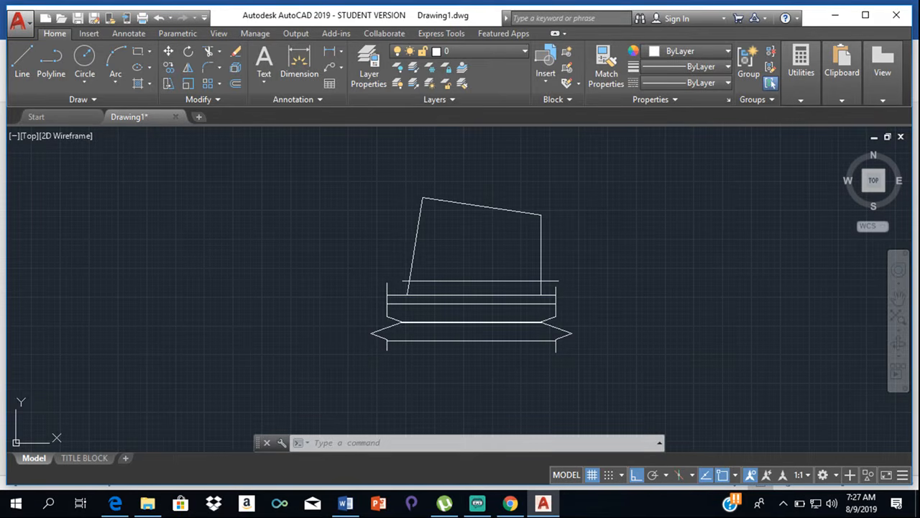
{"action": "left_click", "coordinate": [235, 85]}
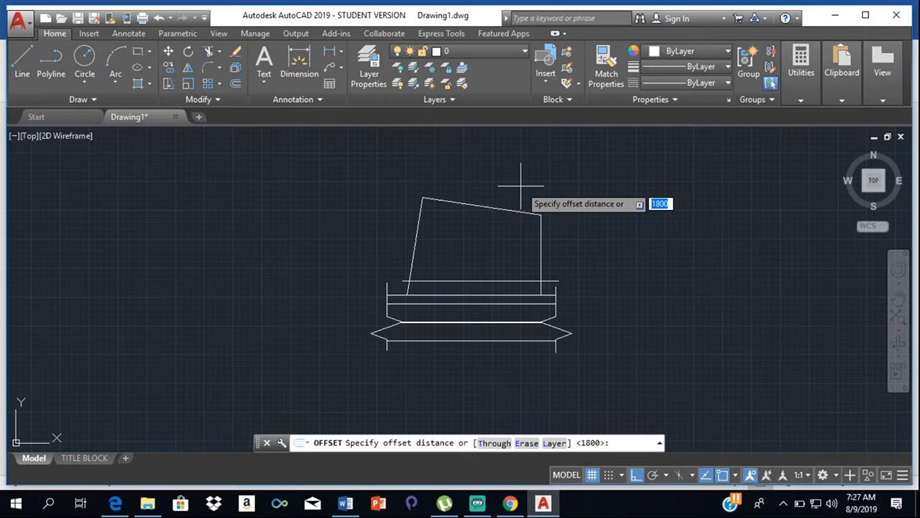
{"action": "type", "text": "3000"}
{"action": "key", "text": "Return"}
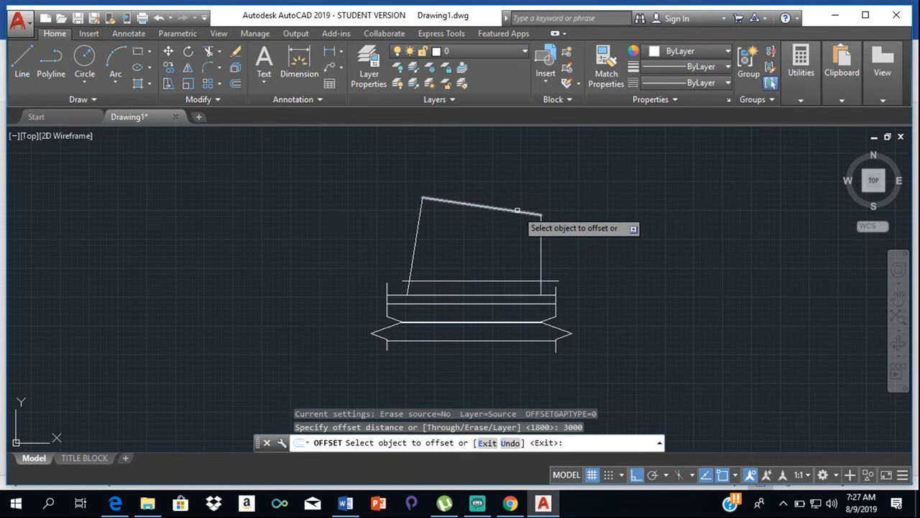
{"action": "left_click", "coordinate": [517, 210]}
{"action": "left_click", "coordinate": [499, 230]}
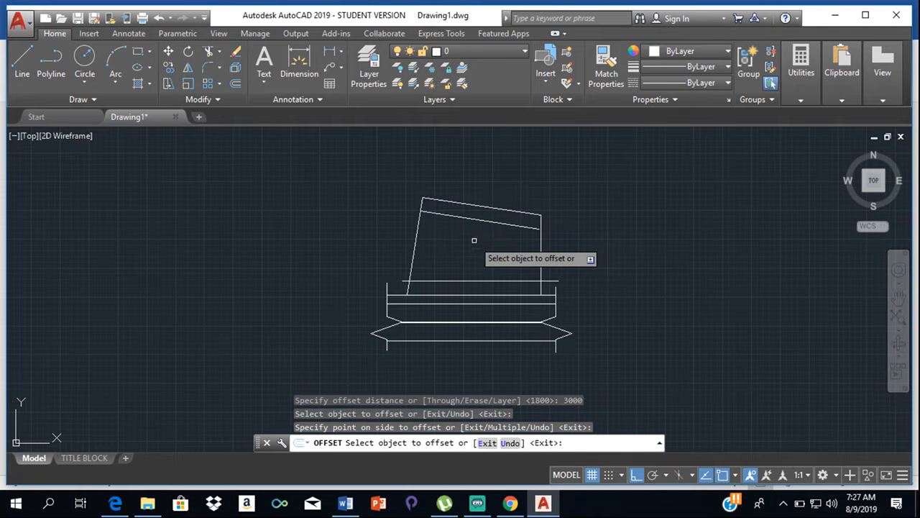
{"action": "left_click", "coordinate": [420, 237]}
{"action": "left_click", "coordinate": [446, 239]}
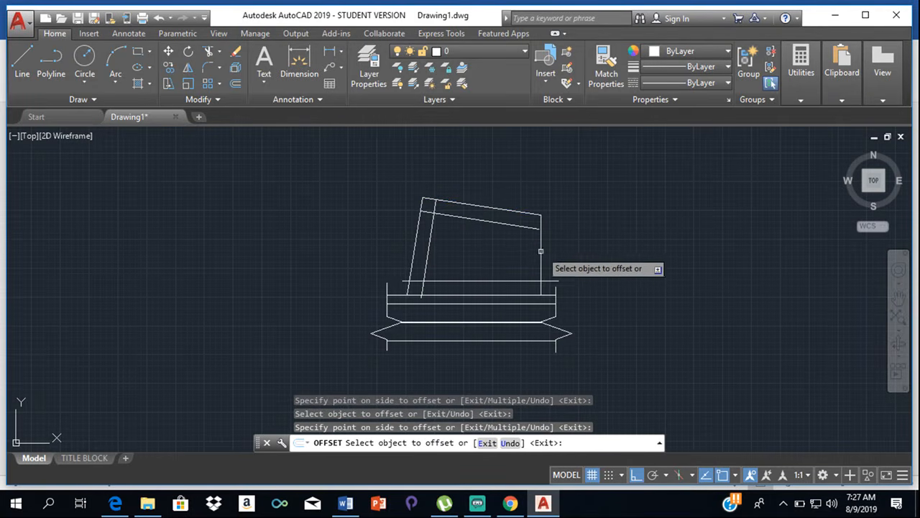
{"action": "left_click", "coordinate": [539, 243]}
{"action": "left_click", "coordinate": [521, 250]}
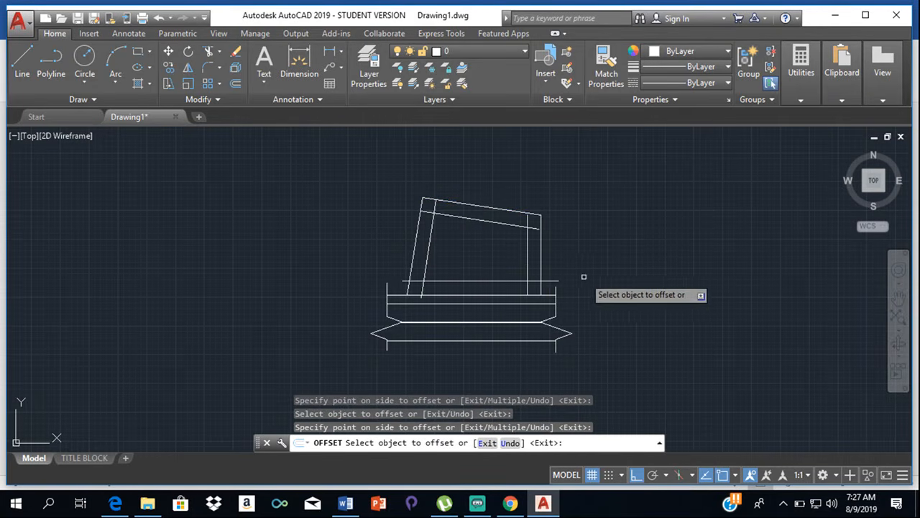
{"action": "key", "text": "Escape"}
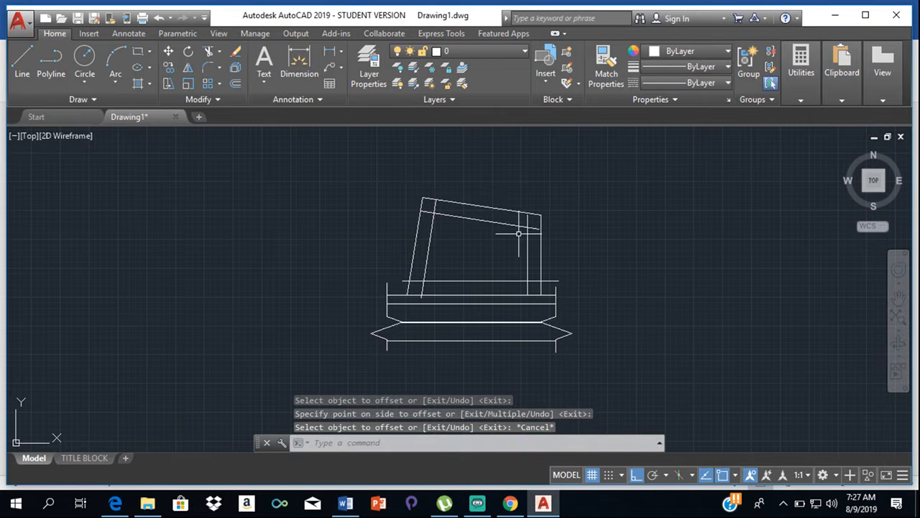
- Trim the setback lines' overhangs at the two upper corners and the 9000 line's overhang beyond the right setback line
{"action": "scroll", "coordinate": [527, 232], "scroll_direction": "up", "scroll_amount": 4}
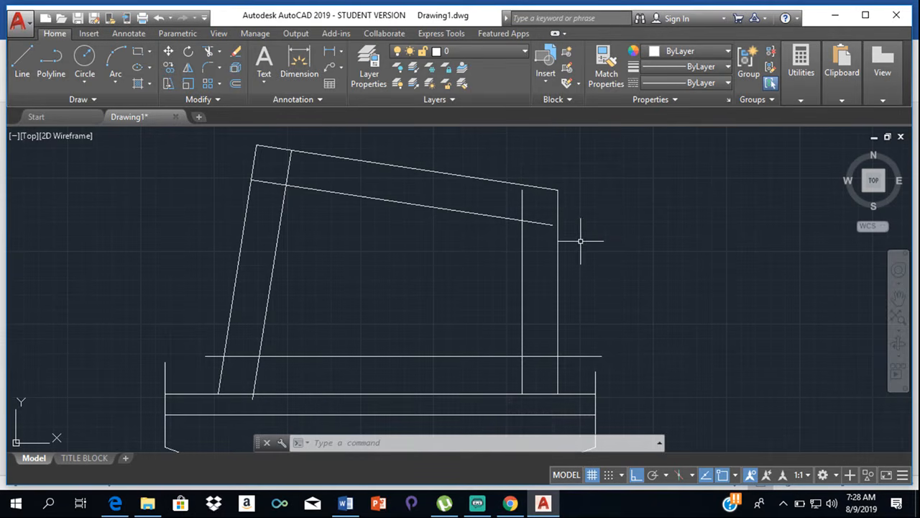
{"action": "type", "text": "r"}
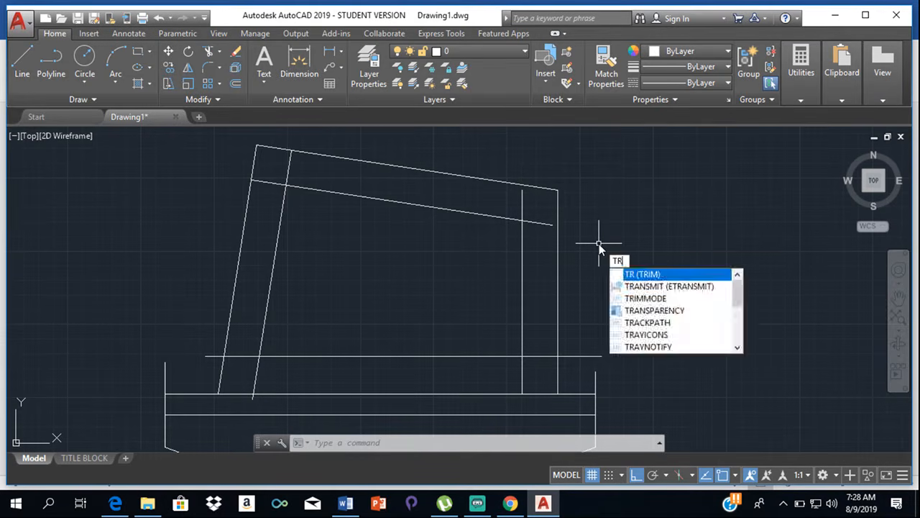
{"action": "key", "text": "Return"}
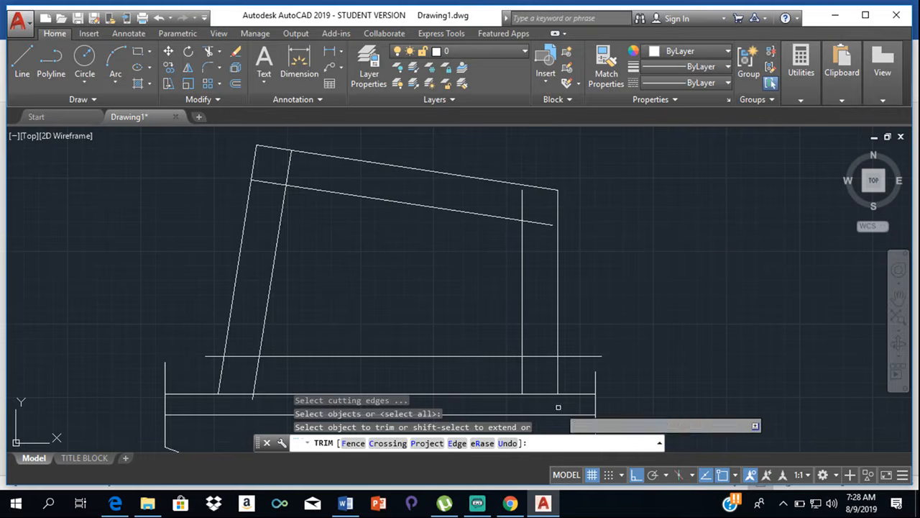
{"action": "left_click", "coordinate": [578, 356]}
{"action": "left_click", "coordinate": [546, 356]}
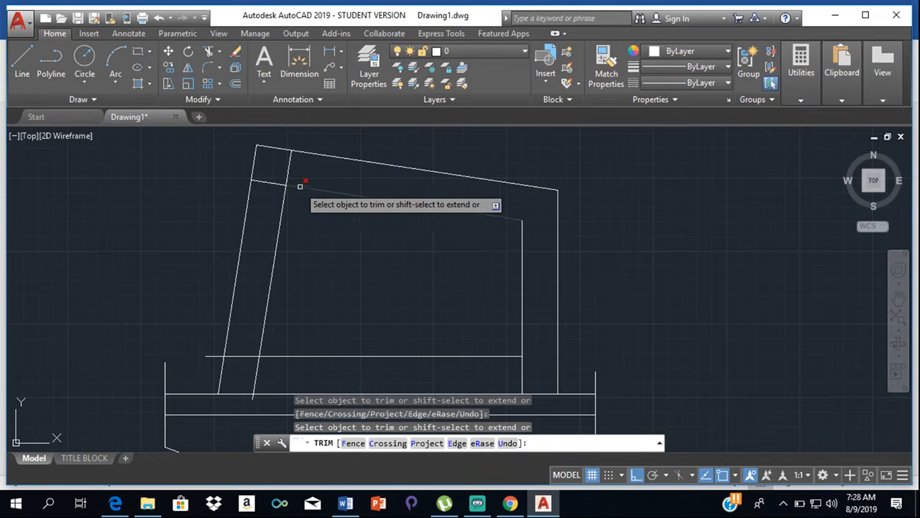
{"action": "left_click", "coordinate": [289, 157]}
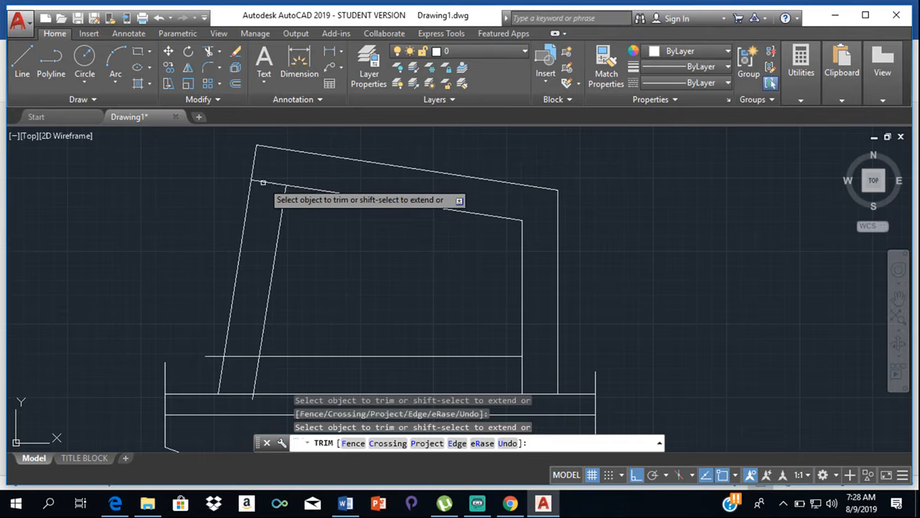
{"action": "left_click", "coordinate": [267, 182]}
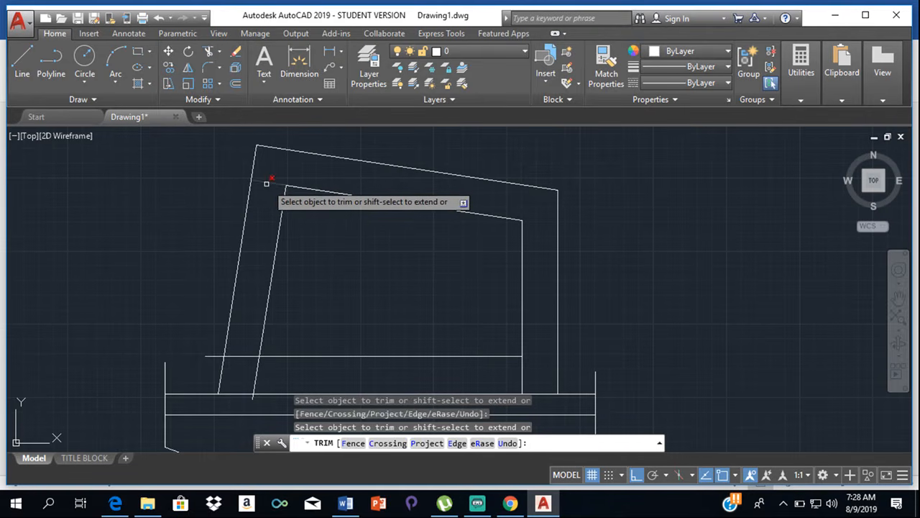
- Trim the overhangs at the setback outline's lower corners so the four inner lines form a closed quadrilateral
{"action": "left_click", "coordinate": [214, 353]}
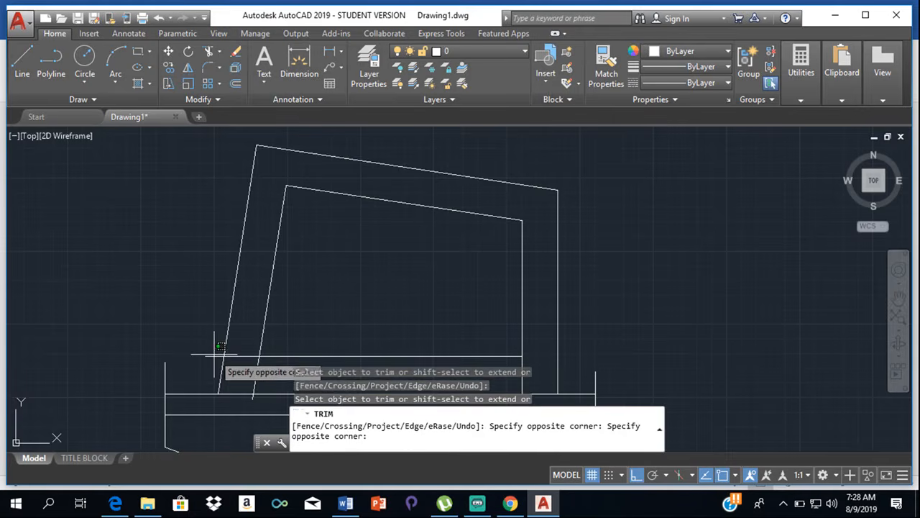
{"action": "left_click", "coordinate": [213, 356]}
{"action": "left_click", "coordinate": [230, 355]}
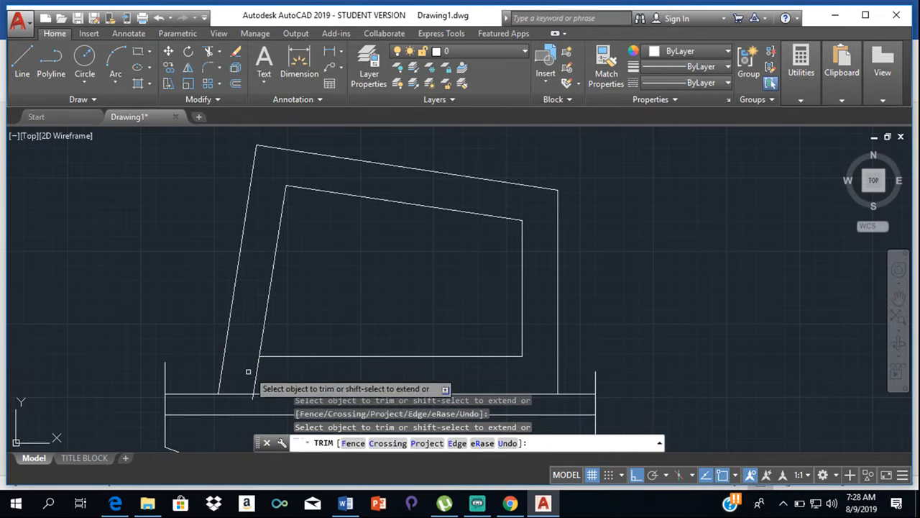
{"action": "scroll", "coordinate": [254, 392], "scroll_direction": "up", "scroll_amount": 4}
{"action": "scroll", "coordinate": [254, 393], "scroll_direction": "up", "scroll_amount": 2}
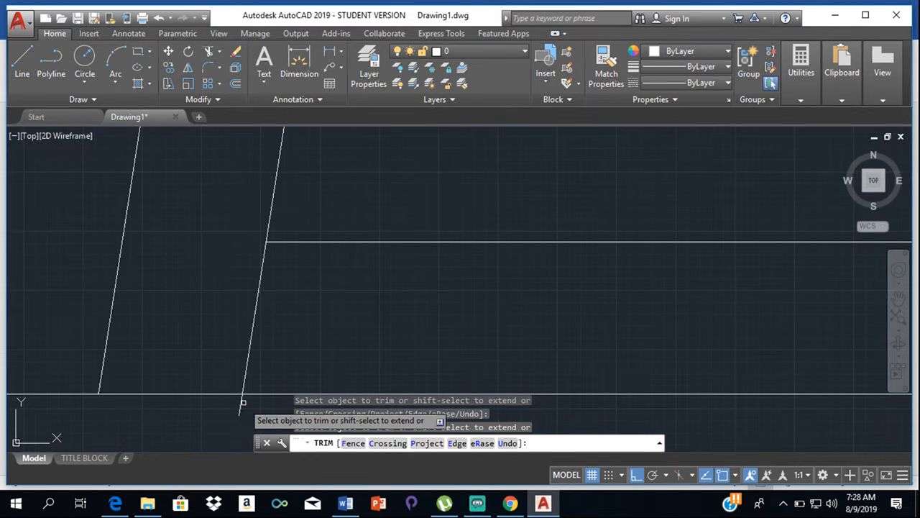
{"action": "left_click", "coordinate": [244, 365]}
{"action": "left_click", "coordinate": [250, 360]}
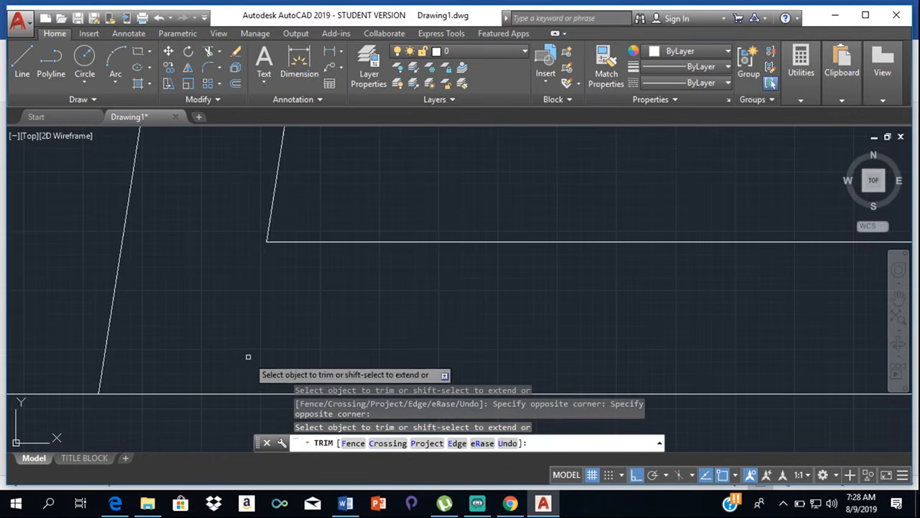
{"action": "scroll", "coordinate": [351, 284], "scroll_direction": "down", "scroll_amount": 8}
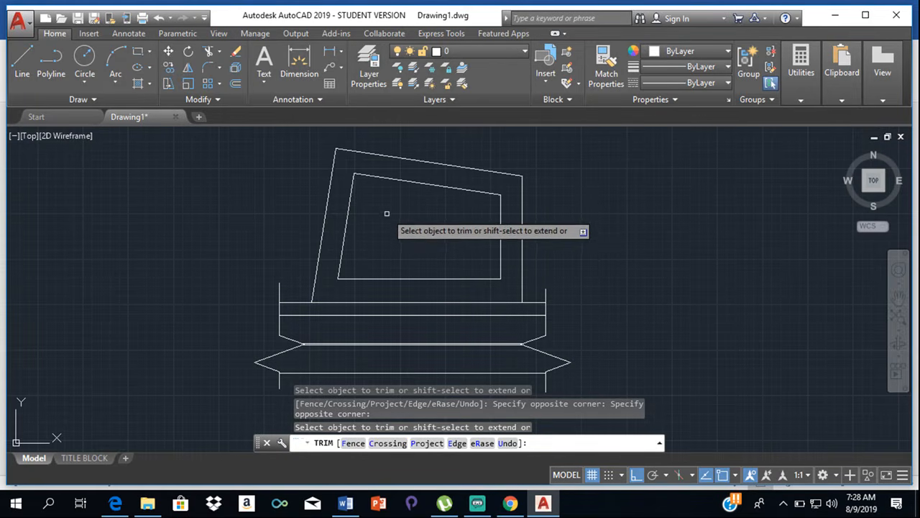
{"action": "key", "text": "Escape"}
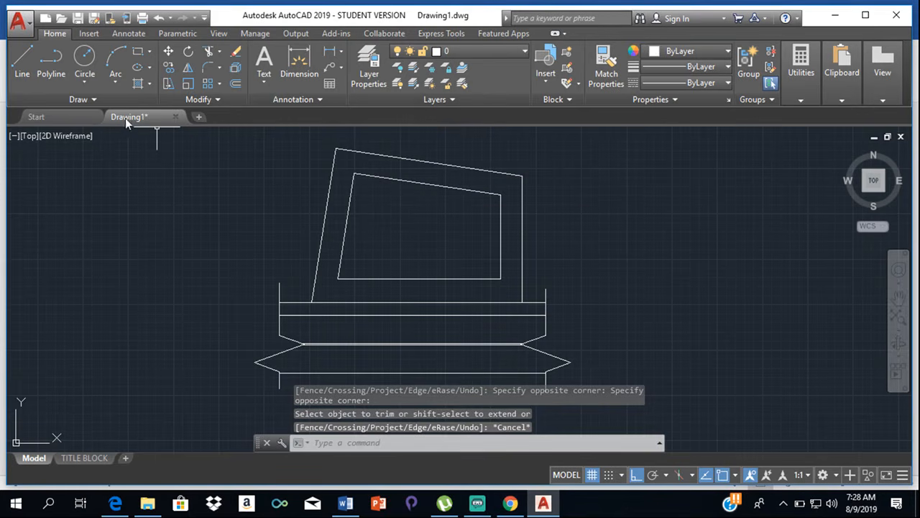
- Draw a horizontal line about 46321 long from the setback outline's upper right corner leftward past the plot's left boundary
{"action": "left_click", "coordinate": [23, 63]}
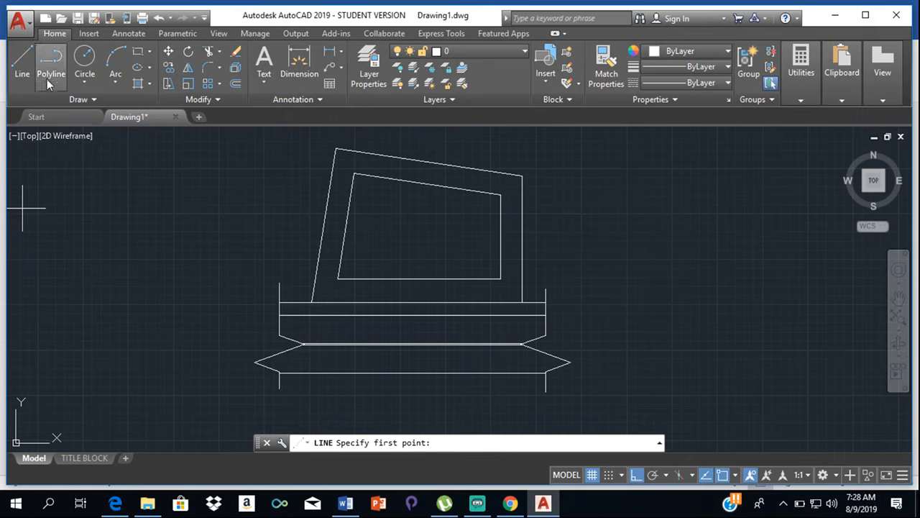
{"action": "left_click", "coordinate": [32, 56]}
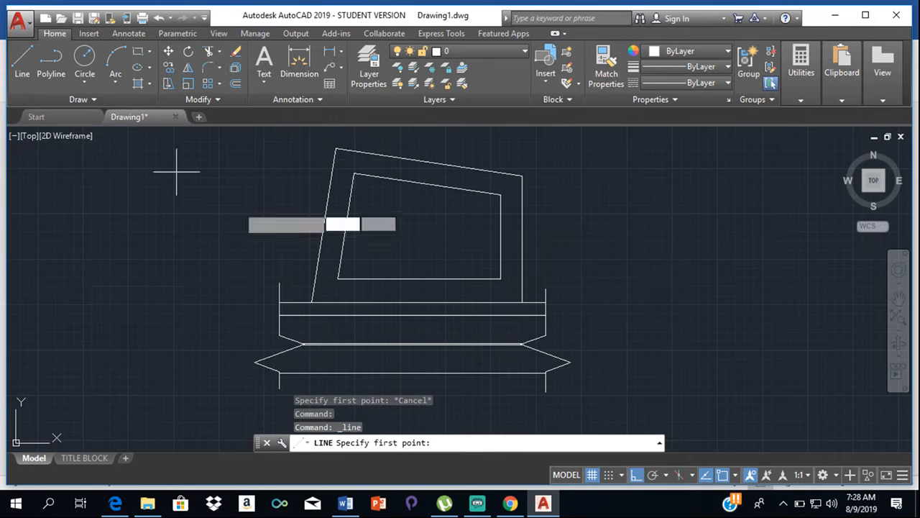
{"action": "left_click", "coordinate": [499, 193]}
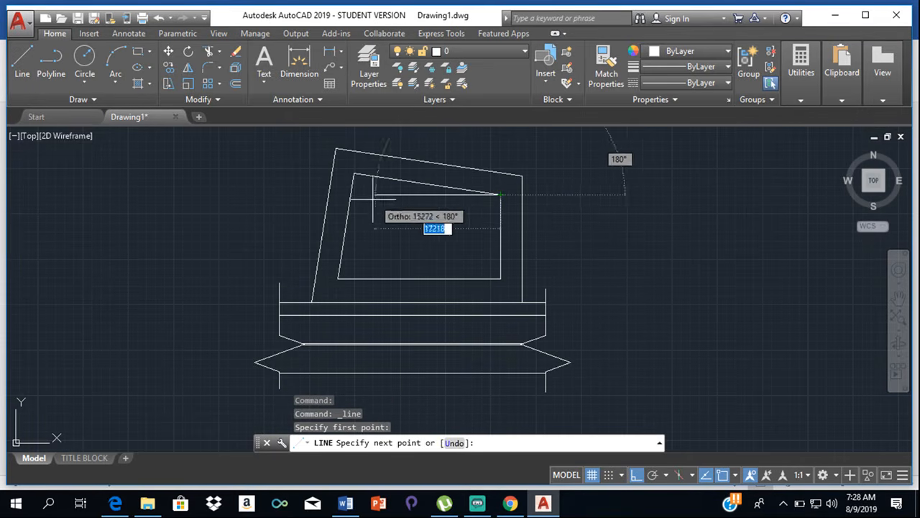
{"action": "left_click", "coordinate": [165, 171]}
{"action": "key", "text": "Escape"}
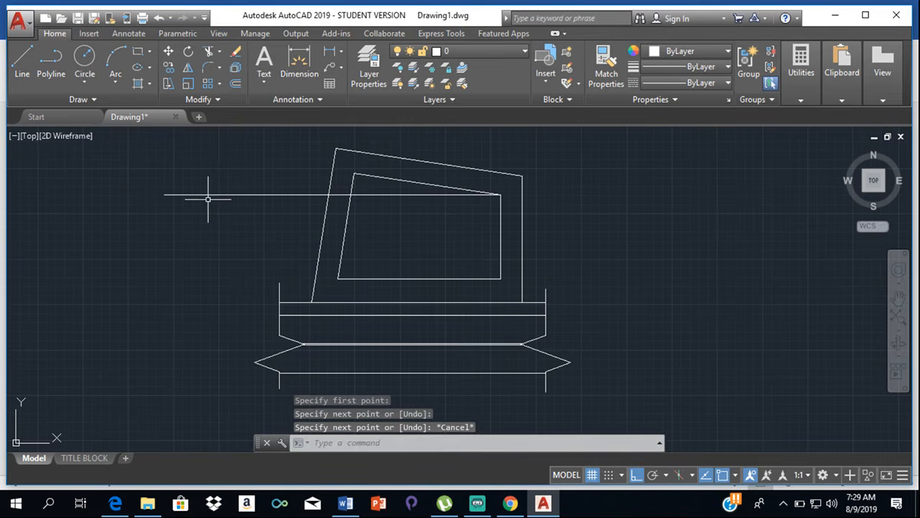
- Draw a vertical line from the setback outline's upper left corner down past its bottom line
{"action": "left_click", "coordinate": [28, 59]}
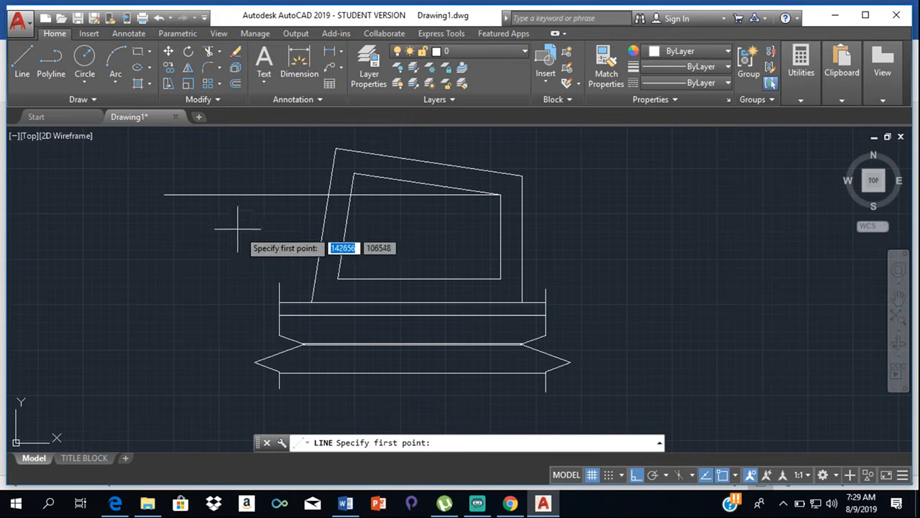
{"action": "left_click", "coordinate": [356, 174]}
{"action": "left_click", "coordinate": [358, 289]}
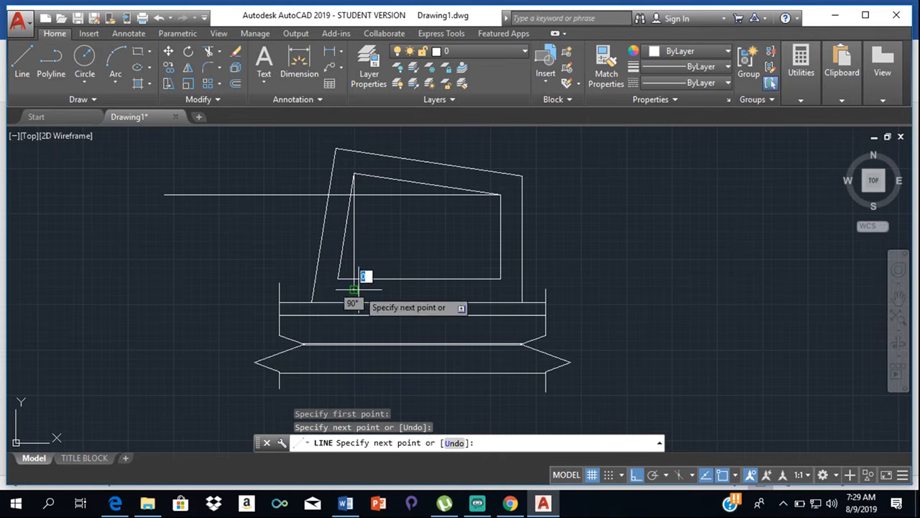
{"action": "key", "text": "Escape"}
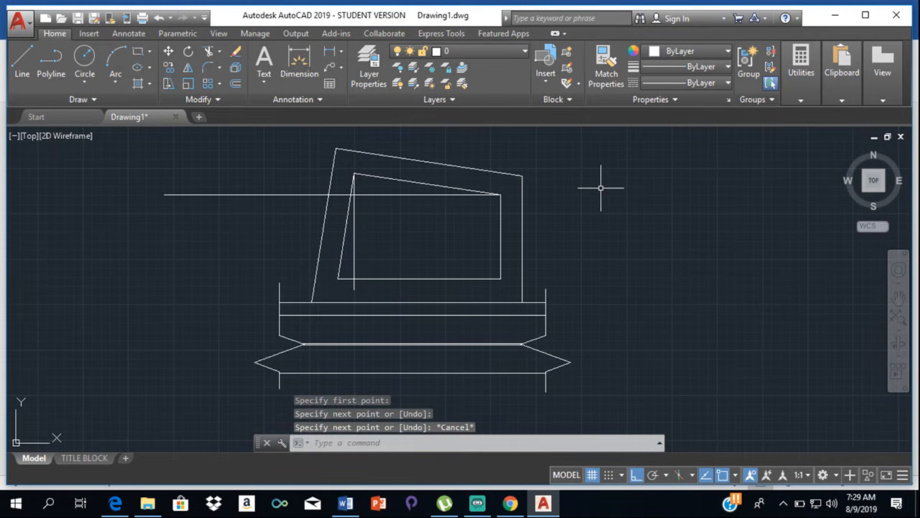
- Trim the new horizontal line back to the slanted left setback line, and trim away the setback outline's lower left part outside the new vertical line
{"action": "type", "text": "tr"}
{"action": "key", "text": "Return"}
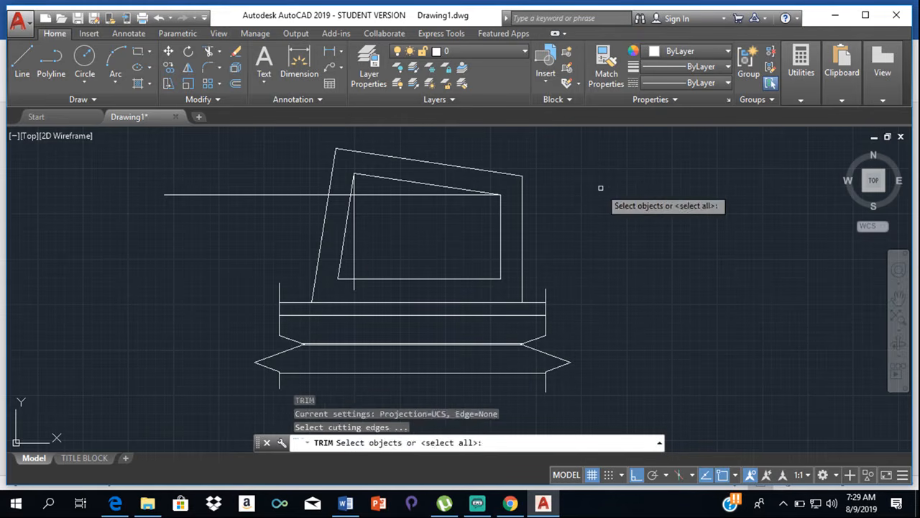
{"action": "key", "text": "Return"}
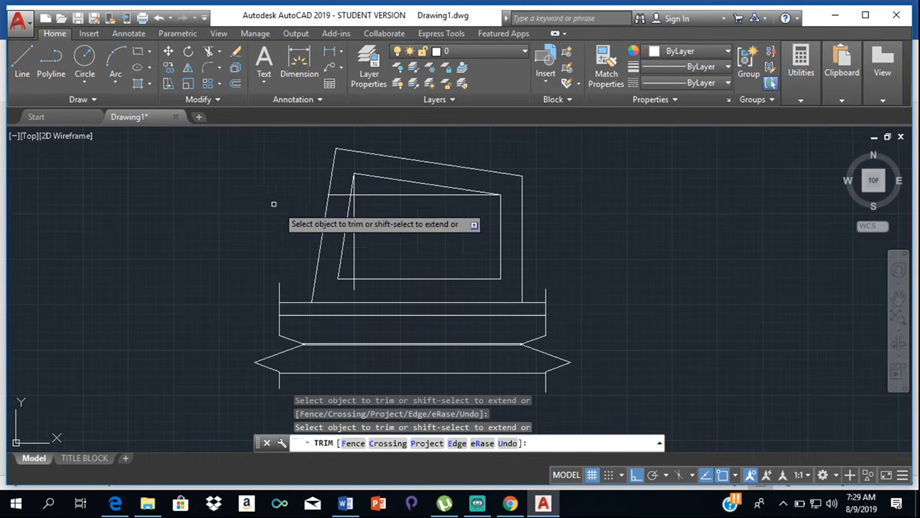
{"action": "left_click", "coordinate": [346, 193]}
{"action": "left_click", "coordinate": [343, 198]}
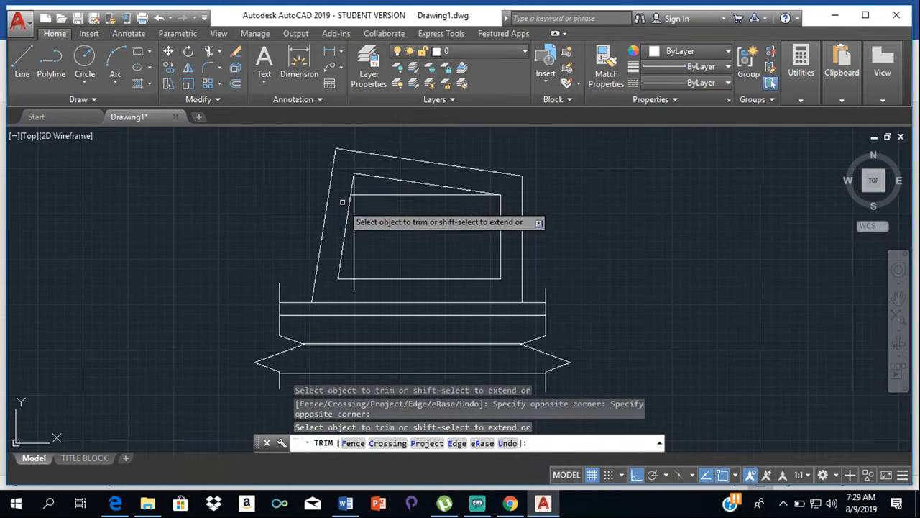
{"action": "left_click", "coordinate": [347, 220]}
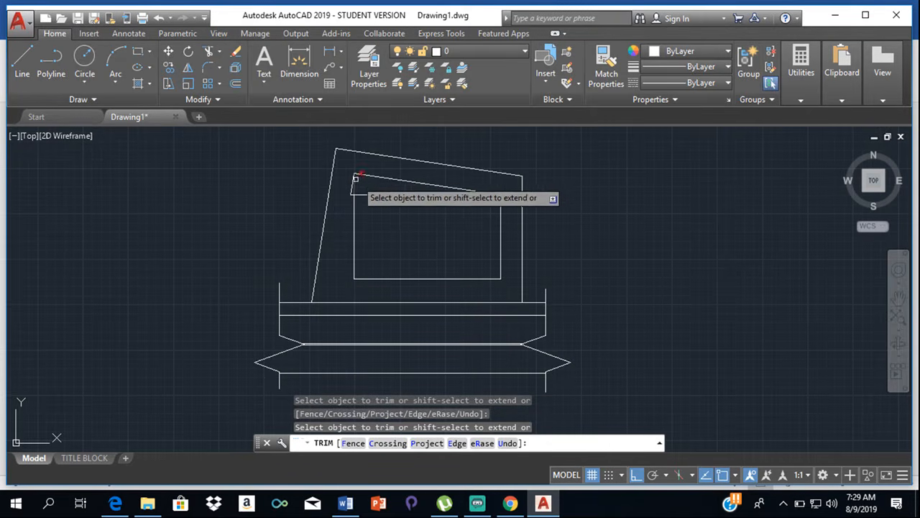
- Trim the vertical line's piece above the new horizontal line and the horizontal stub left of the vertical line, leaving a rectangle
{"action": "left_click", "coordinate": [391, 178]}
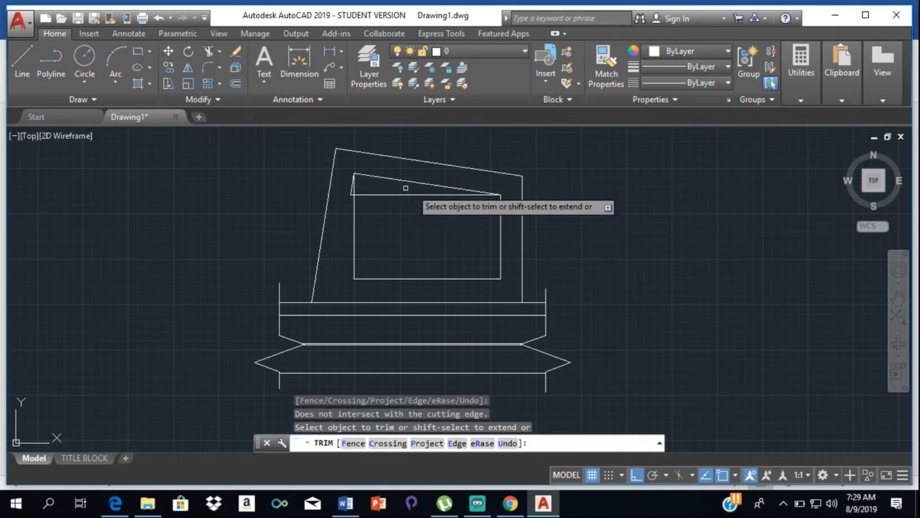
{"action": "scroll", "coordinate": [352, 189], "scroll_direction": "up", "scroll_amount": 4}
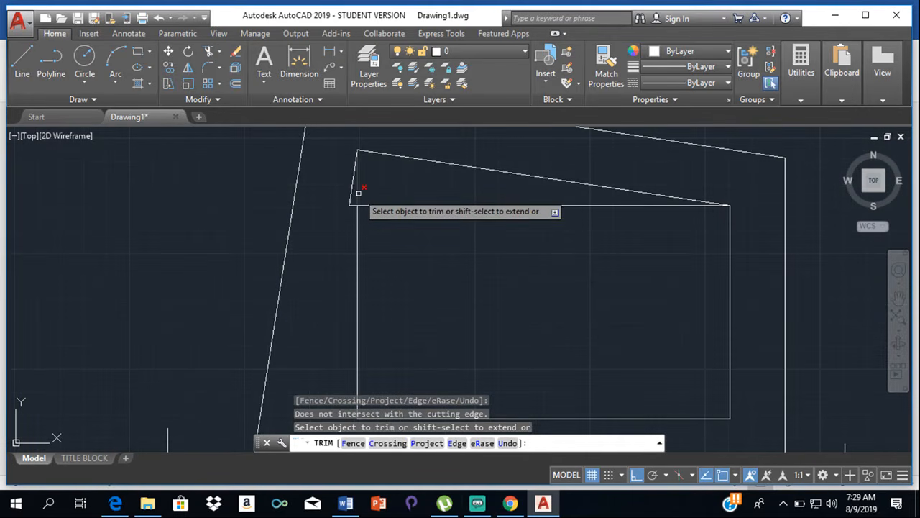
{"action": "left_click", "coordinate": [358, 196]}
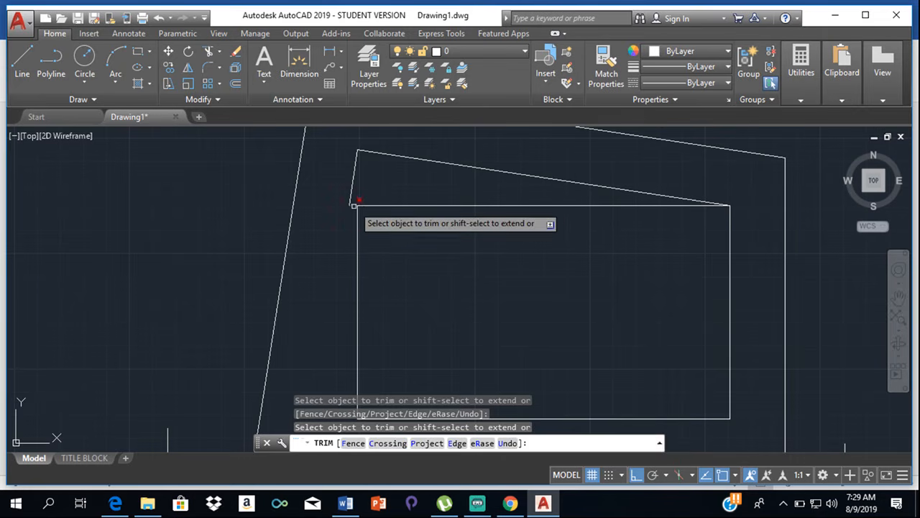
{"action": "left_click", "coordinate": [353, 206]}
{"action": "key", "text": "Escape"}
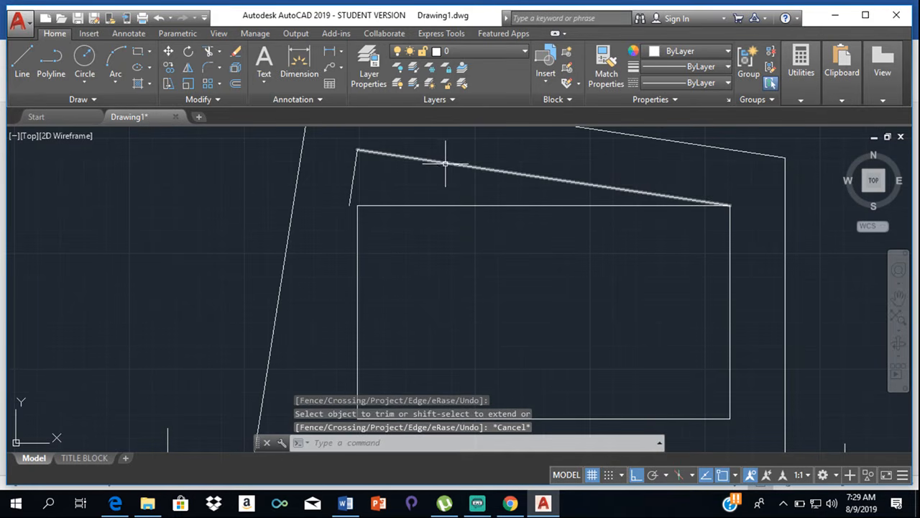
- Delete the leftover slanted top setback line and the short slanted left setback line outside the rectangle
{"action": "left_click", "coordinate": [445, 160]}
{"action": "left_click", "coordinate": [357, 174]}
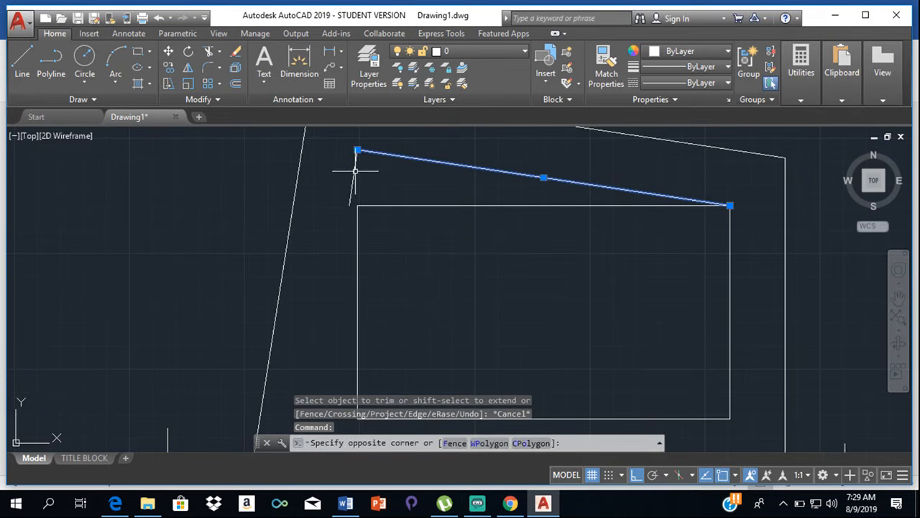
{"action": "left_click", "coordinate": [355, 171]}
{"action": "left_click", "coordinate": [355, 169]}
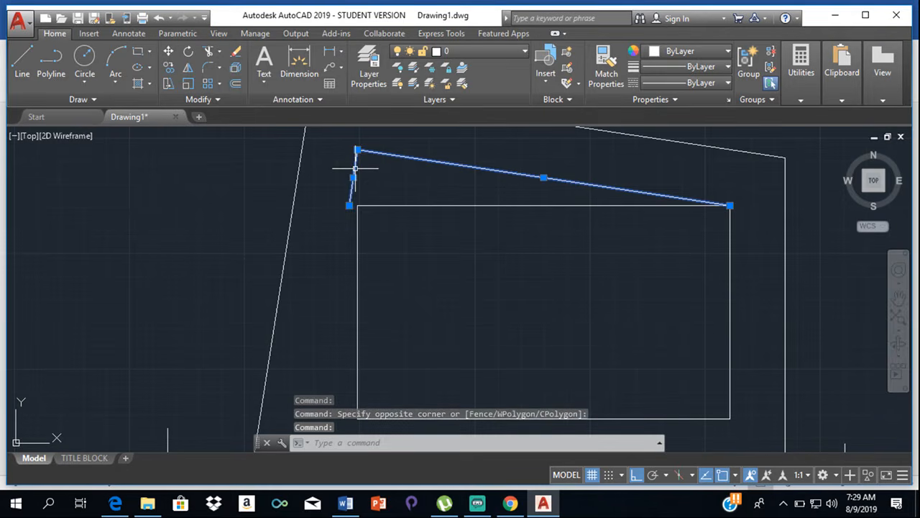
{"action": "key", "text": "Delete"}
- Try hatching the rectangular buildable area with the ANGLE pattern, and delete that hatch
{"action": "scroll", "coordinate": [446, 232], "scroll_direction": "down", "scroll_amount": 4}
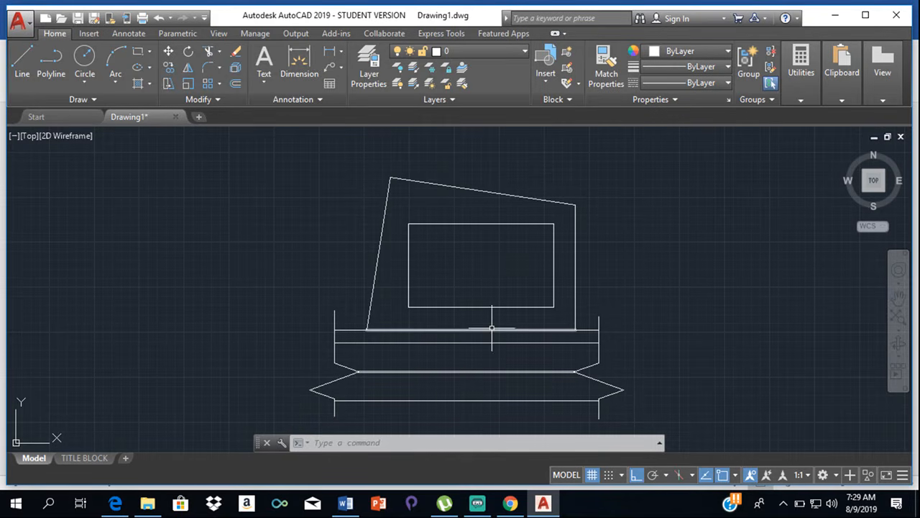
{"action": "left_click", "coordinate": [150, 86]}
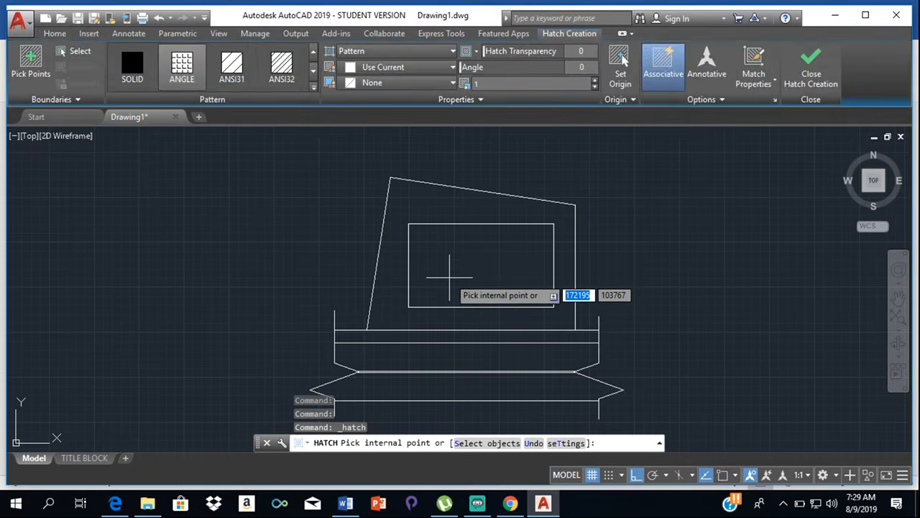
{"action": "left_click", "coordinate": [446, 272]}
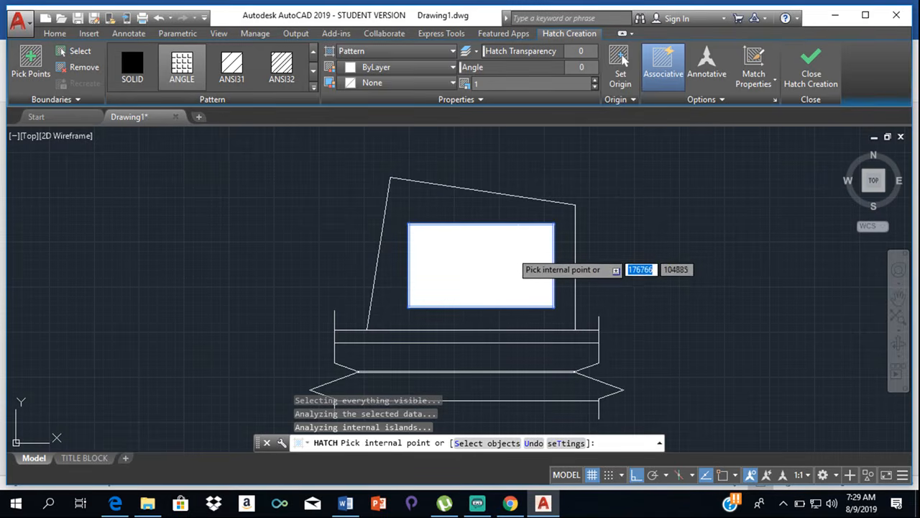
{"action": "key", "text": "Escape"}
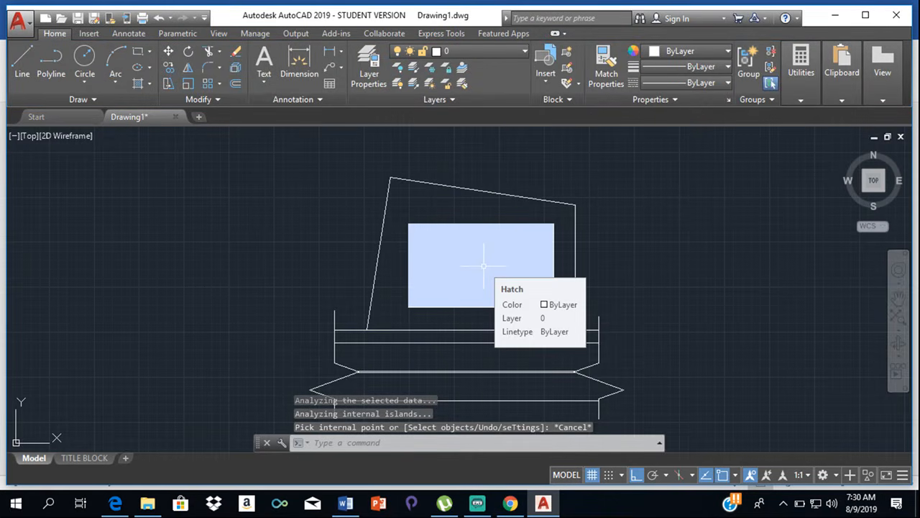
{"action": "scroll", "coordinate": [484, 266], "scroll_direction": "up", "scroll_amount": 15}
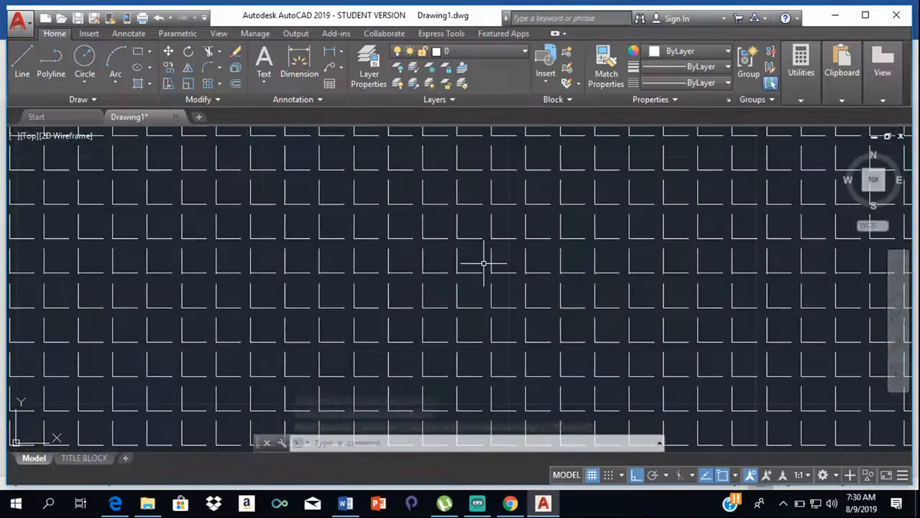
{"action": "scroll", "coordinate": [484, 264], "scroll_direction": "up", "scroll_amount": 5}
{"action": "scroll", "coordinate": [484, 264], "scroll_direction": "down", "scroll_amount": 20}
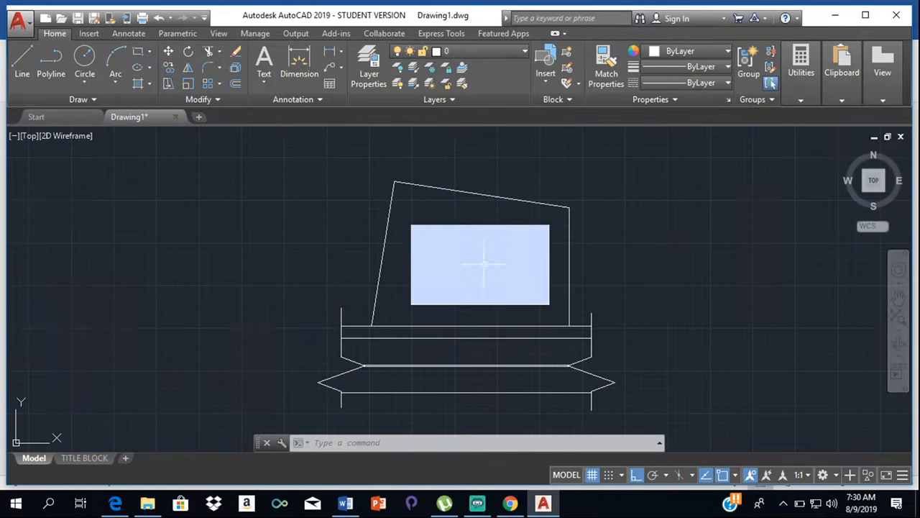
{"action": "left_click", "coordinate": [530, 263]}
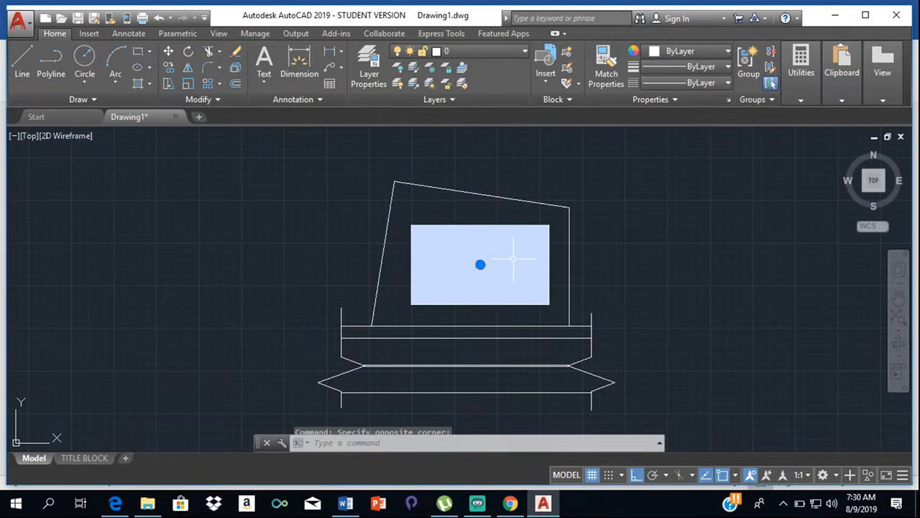
{"action": "key", "text": "Delete"}
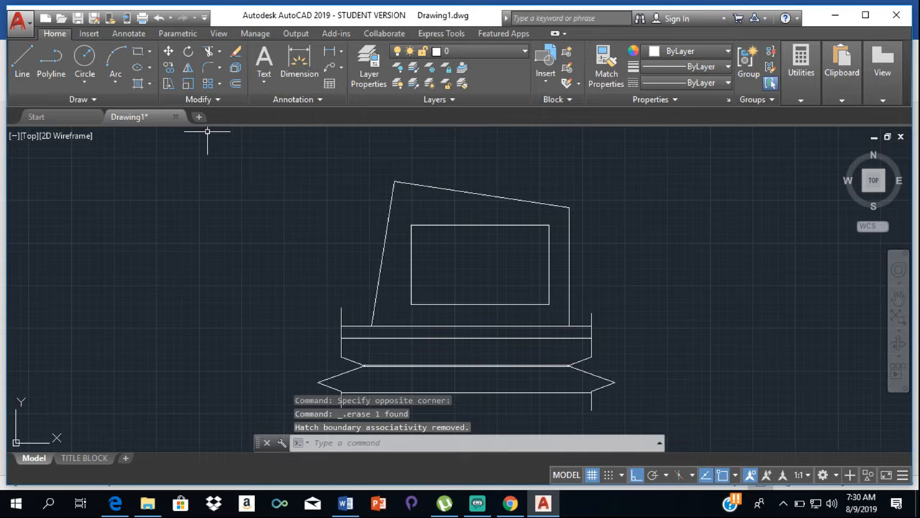
- Hatch the rectangular buildable area with the ANSI31 pattern
{"action": "left_click", "coordinate": [151, 82]}
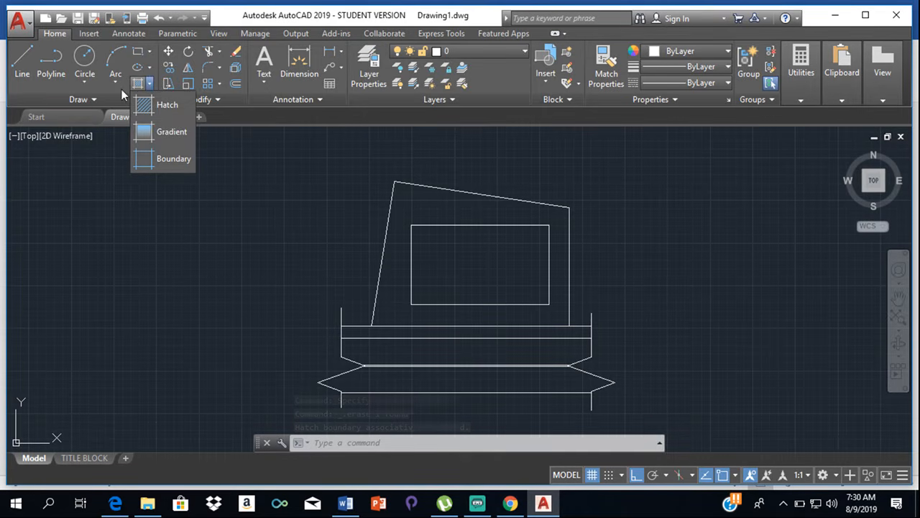
{"action": "left_click", "coordinate": [167, 108]}
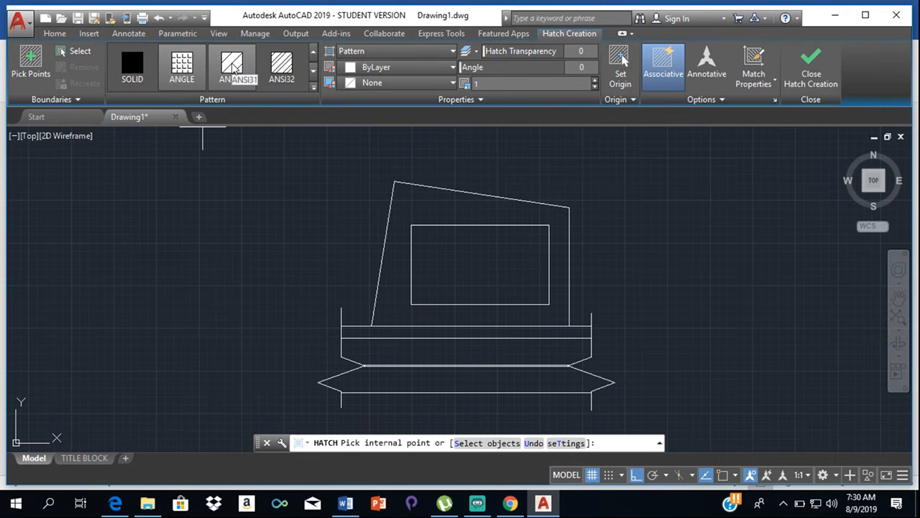
{"action": "left_click", "coordinate": [232, 67]}
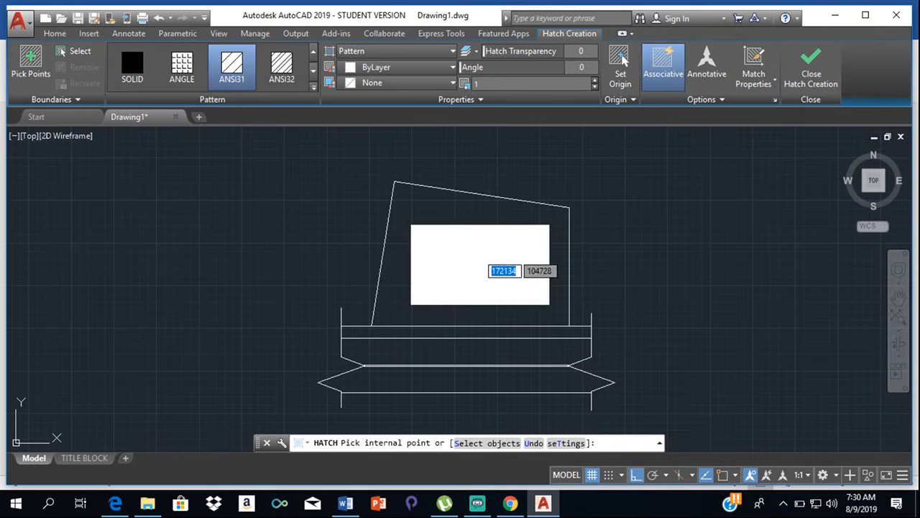
{"action": "left_click", "coordinate": [486, 263]}
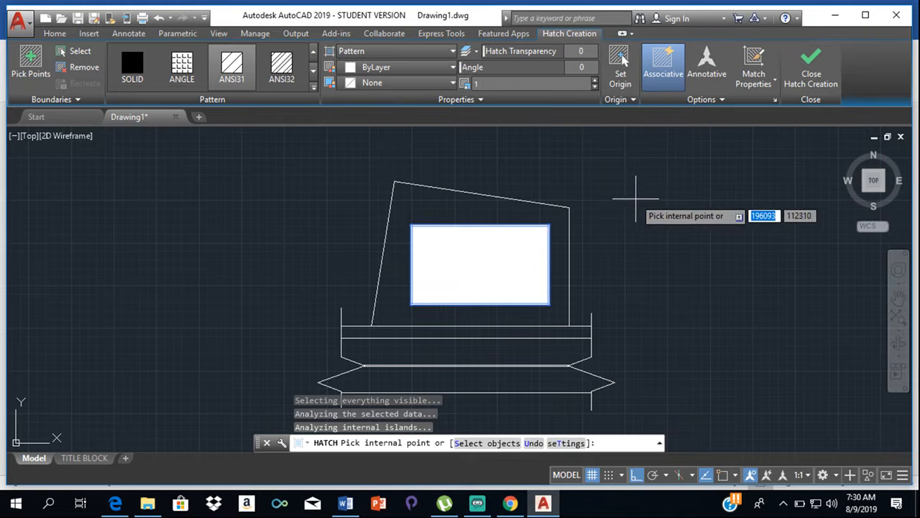
{"action": "key", "text": "Escape"}
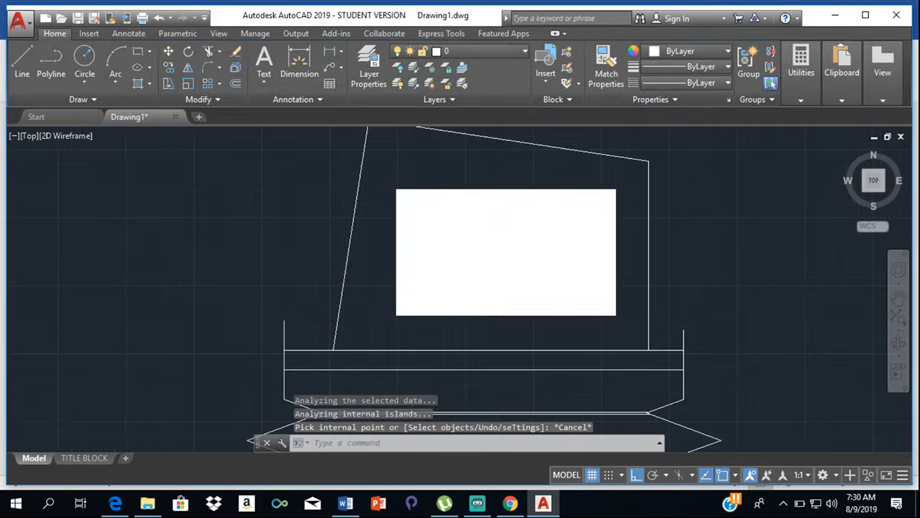
- Set the scale of the buildable area's ANSI31 hatch to 1000
{"action": "scroll", "coordinate": [468, 233], "scroll_direction": "up", "scroll_amount": 5}
{"action": "scroll", "coordinate": [468, 231], "scroll_direction": "up", "scroll_amount": 10}
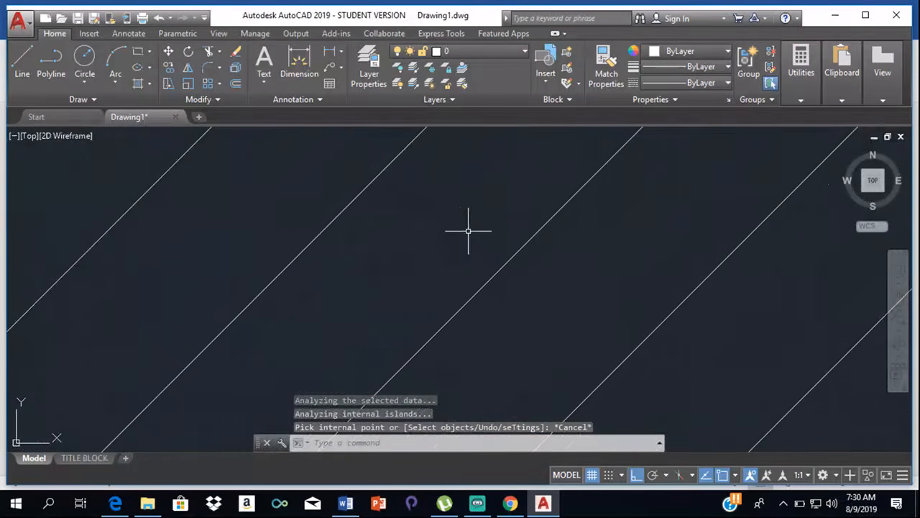
{"action": "scroll", "coordinate": [469, 224], "scroll_direction": "down", "scroll_amount": 8}
{"action": "scroll", "coordinate": [468, 224], "scroll_direction": "down", "scroll_amount": 5}
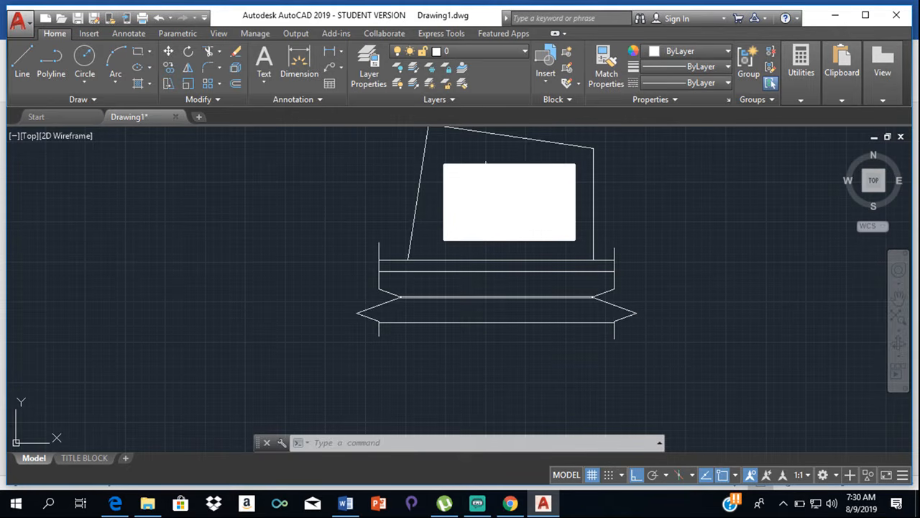
{"action": "left_click", "coordinate": [491, 195]}
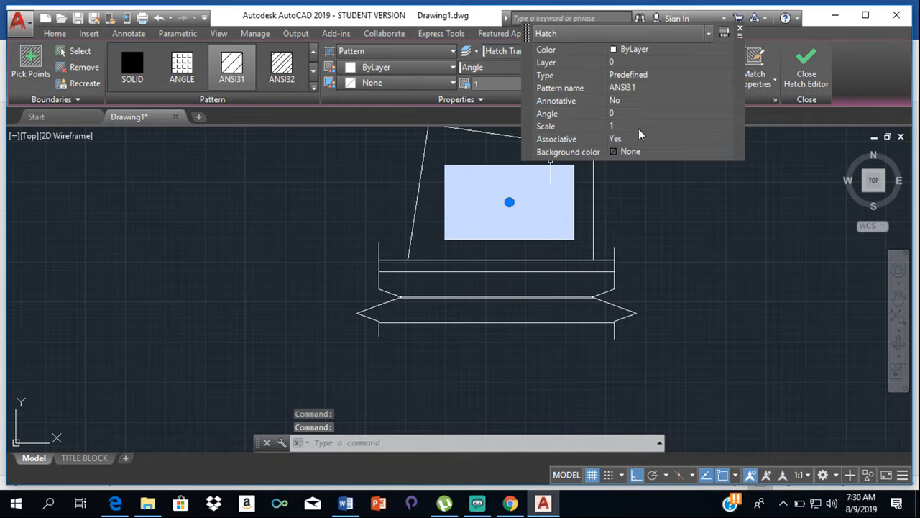
{"action": "left_click", "coordinate": [628, 126]}
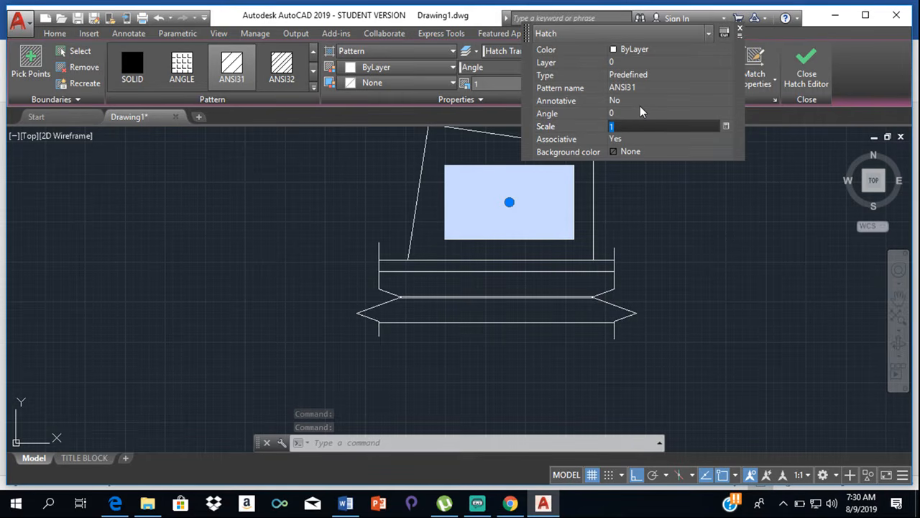
{"action": "type", "text": "1000"}
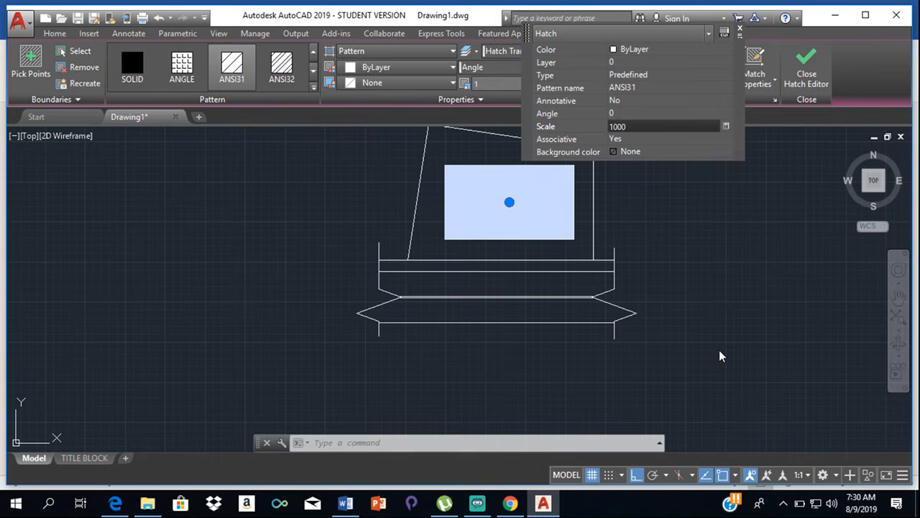
{"action": "key", "text": "Return"}
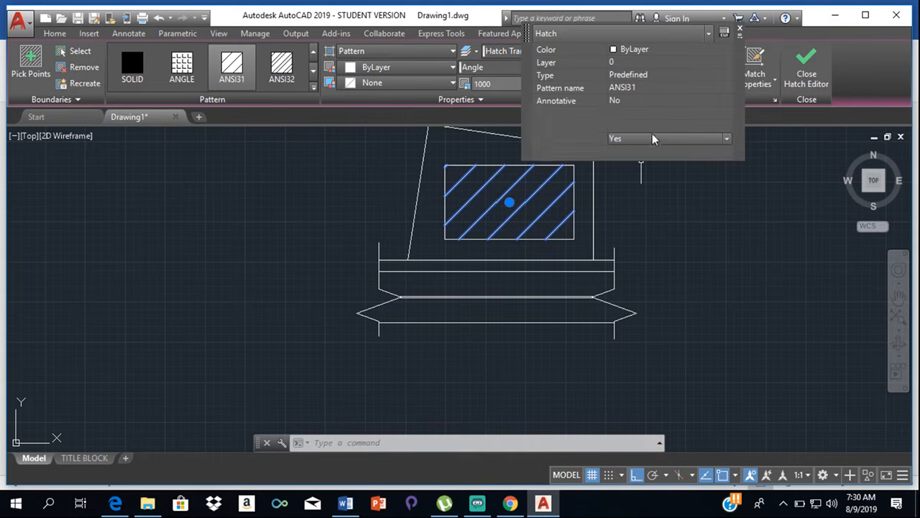
- Set the scale of the buildable area's hatch to 100 and deselect it
{"action": "left_click", "coordinate": [633, 128]}
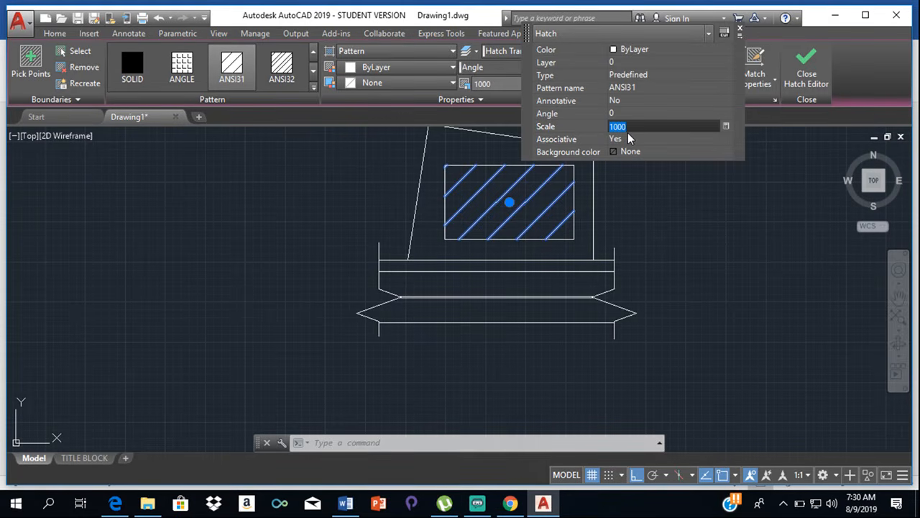
{"action": "type", "text": "100"}
{"action": "key", "text": "Return"}
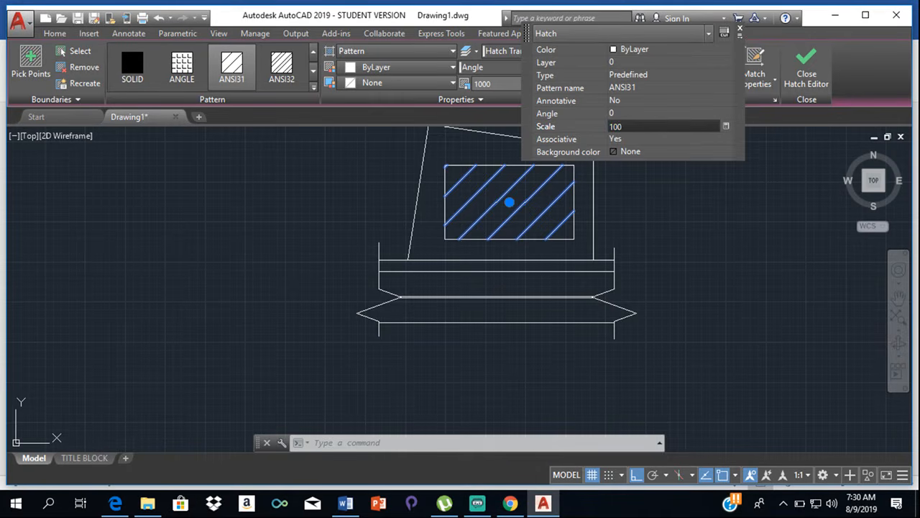
{"action": "scroll", "coordinate": [461, 200], "scroll_direction": "up", "scroll_amount": 4}
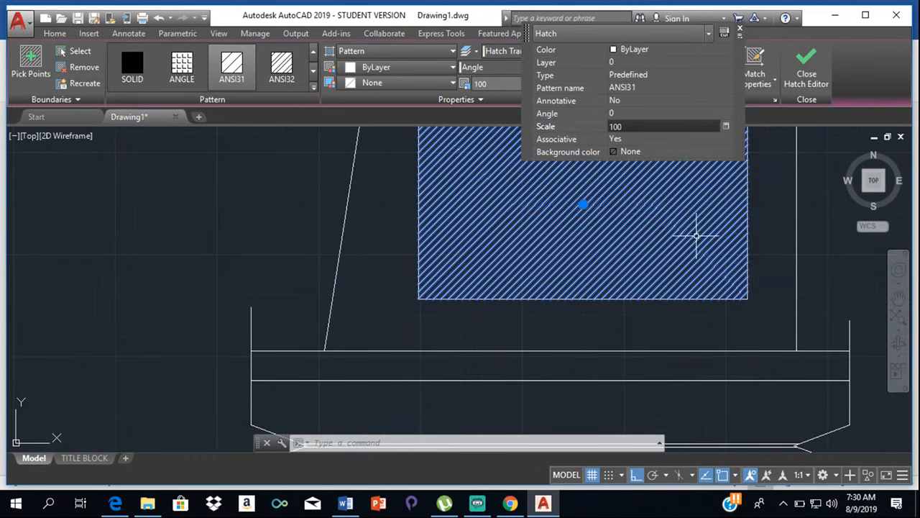
{"action": "key", "text": "Escape"}
{"action": "scroll", "coordinate": [781, 183], "scroll_direction": "down", "scroll_amount": 3}
{"action": "middle_click_drag", "start_coordinate": [724, 200], "coordinate": [673, 285]}
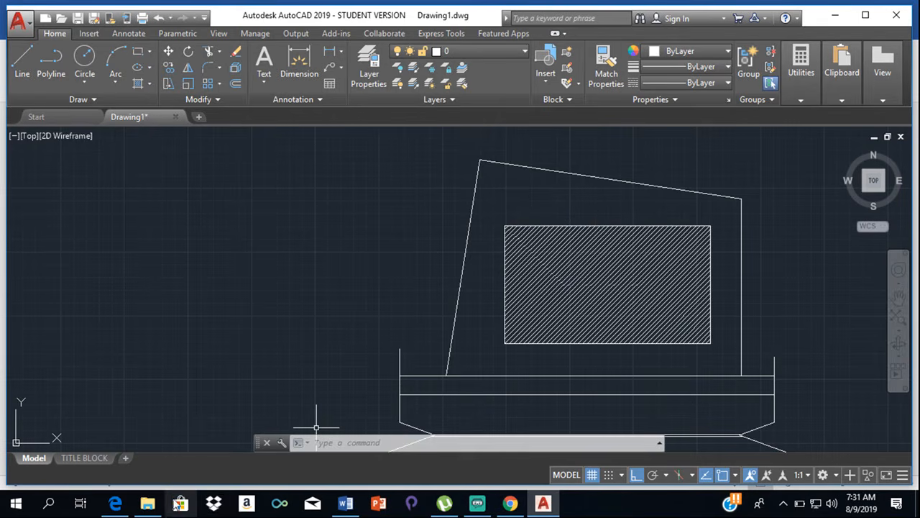
- Switch to Word to view the Technical Drawing sba document's building conditions, and return to AutoCAD with the other windows minimized
{"action": "left_click", "coordinate": [147, 502]}
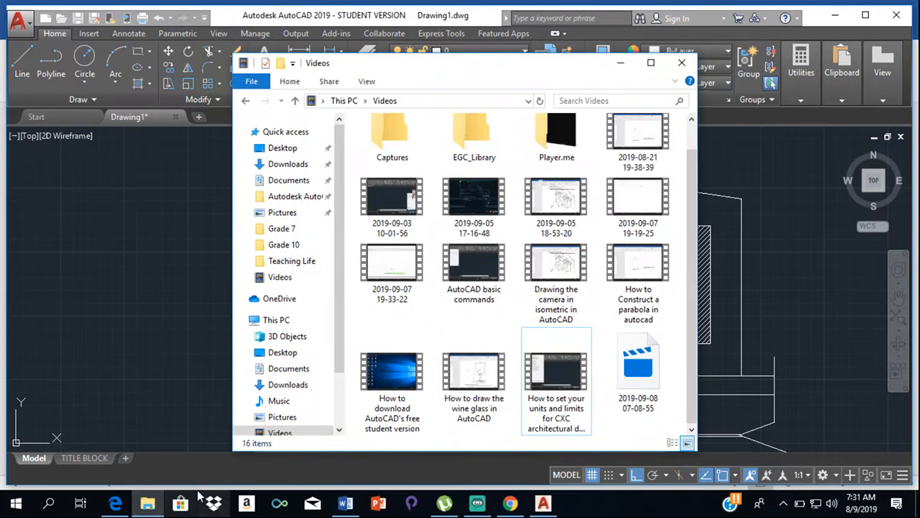
{"action": "left_click", "coordinate": [346, 505]}
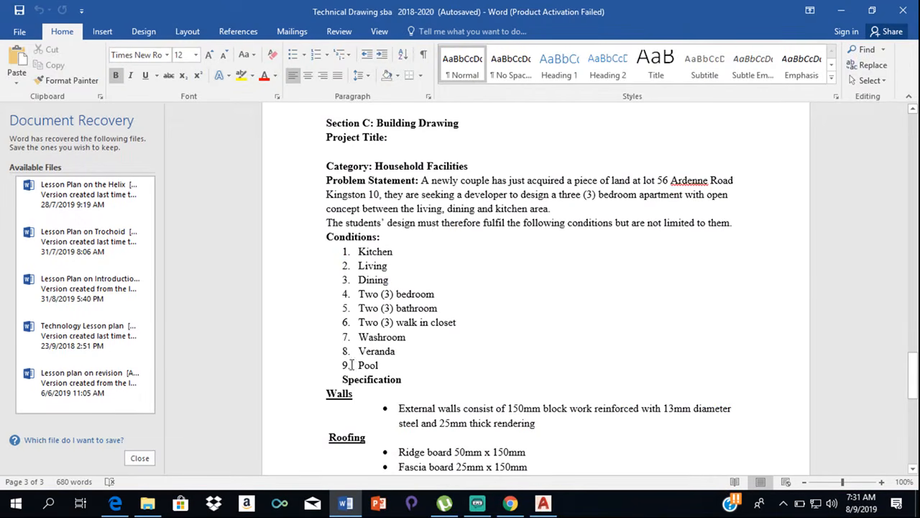
{"action": "left_click", "coordinate": [840, 10]}
{"action": "left_click", "coordinate": [620, 64]}
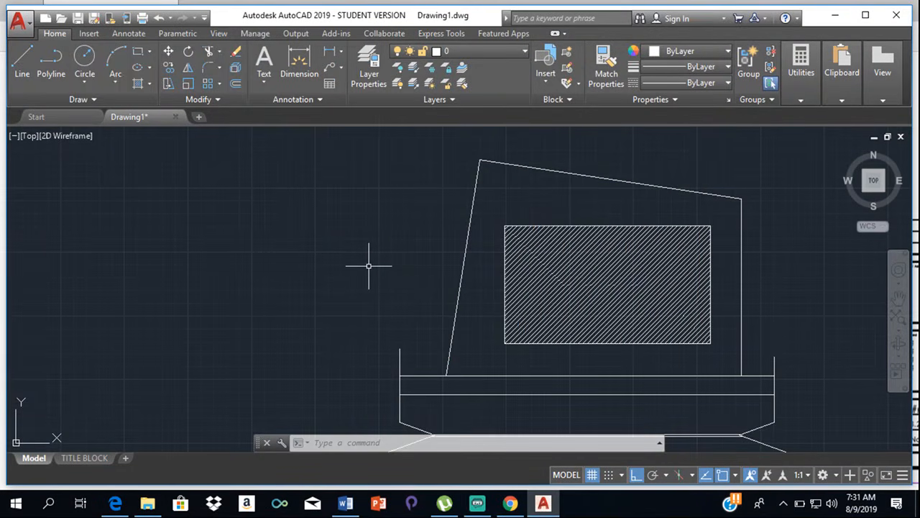
- Open DesignCenter and browse the en-us DesignCenter samples to the blocks of Landscaping.dwg
{"action": "type", "text": "adc"}
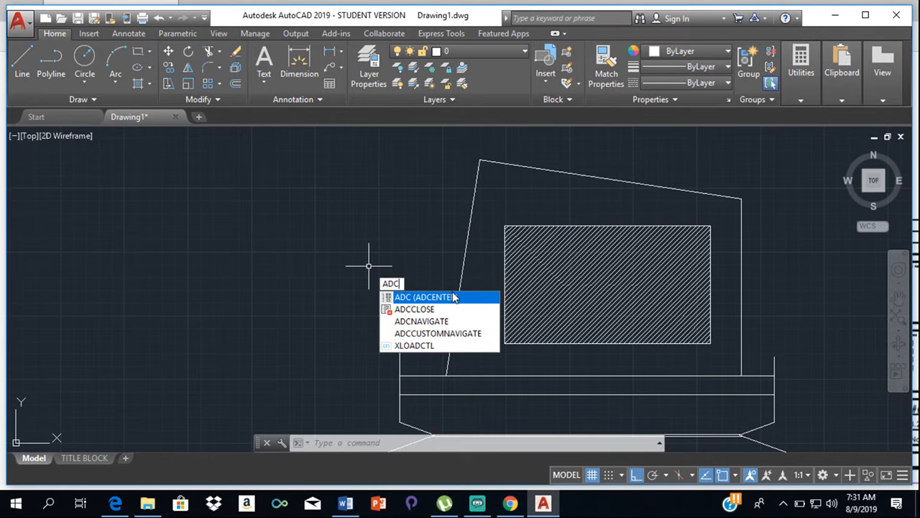
{"action": "left_click", "coordinate": [442, 297]}
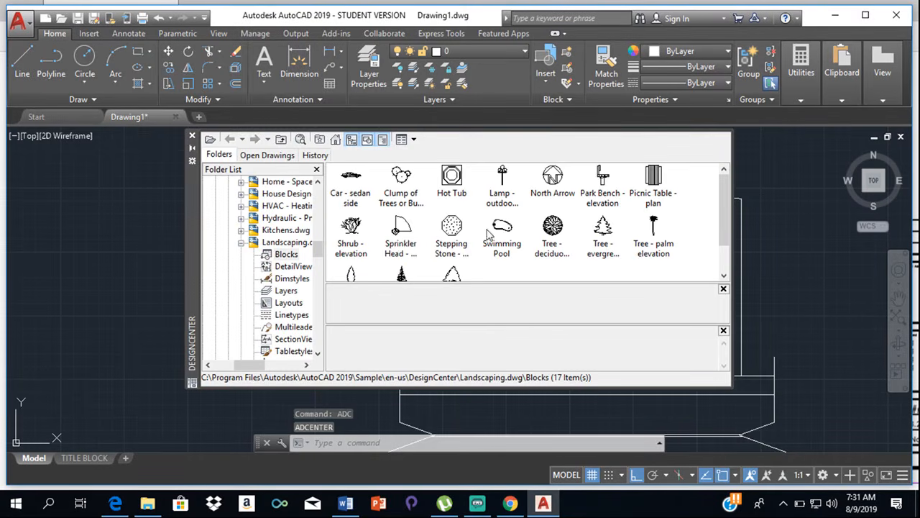
{"action": "left_click", "coordinate": [341, 140]}
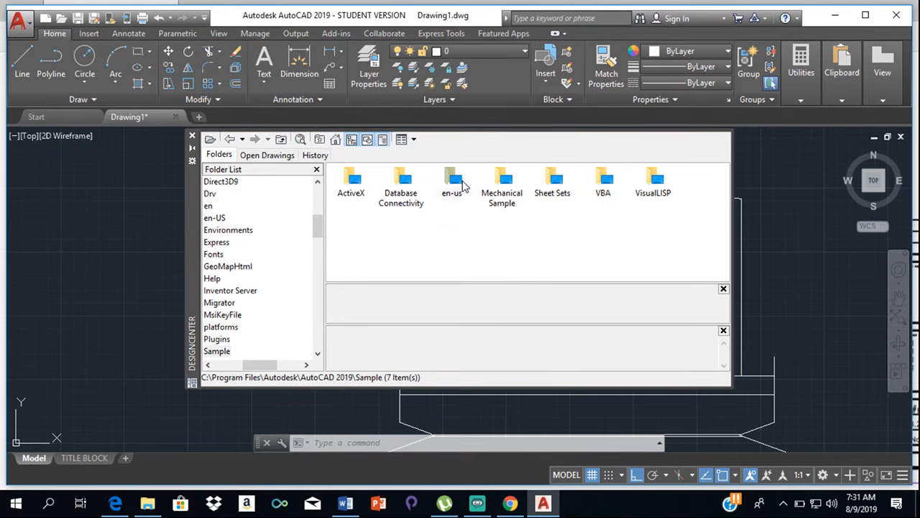
{"action": "double_click", "coordinate": [456, 183]}
{"action": "double_click", "coordinate": [351, 183]}
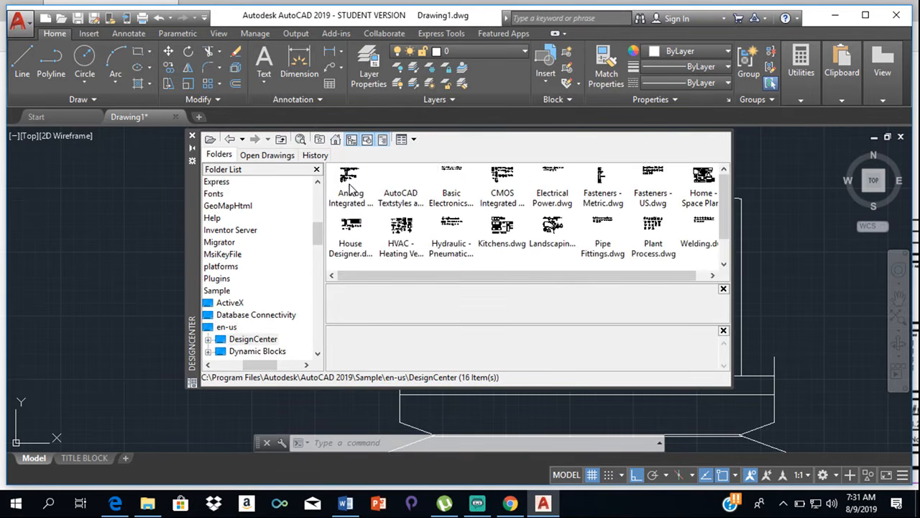
{"action": "double_click", "coordinate": [552, 229]}
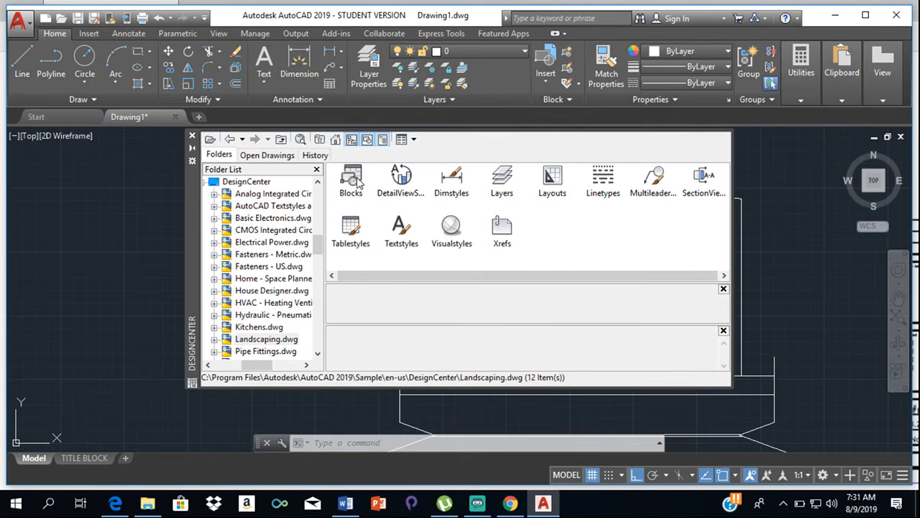
{"action": "double_click", "coordinate": [352, 180]}
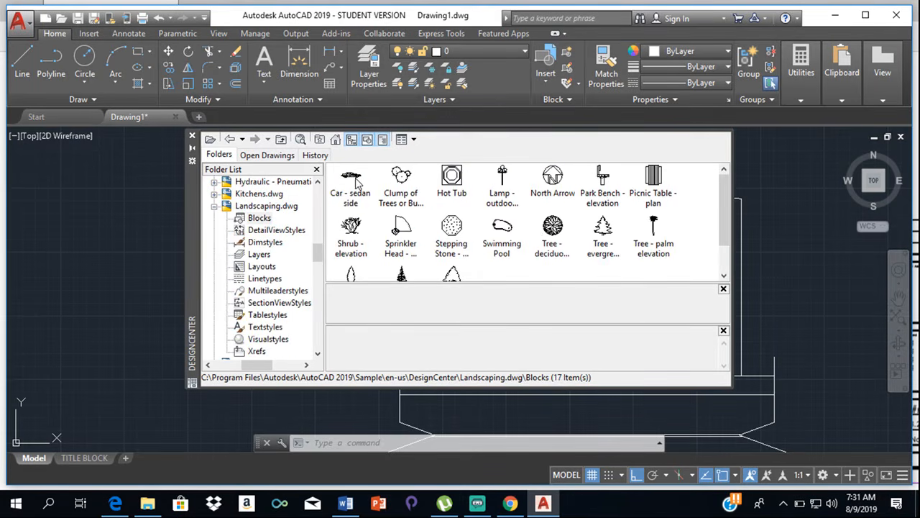
- Insert the Swimming Pool block and two Tree - deciduous plan blocks in the empty area west of the plot, and close DesignCenter
{"action": "left_click", "coordinate": [502, 229]}
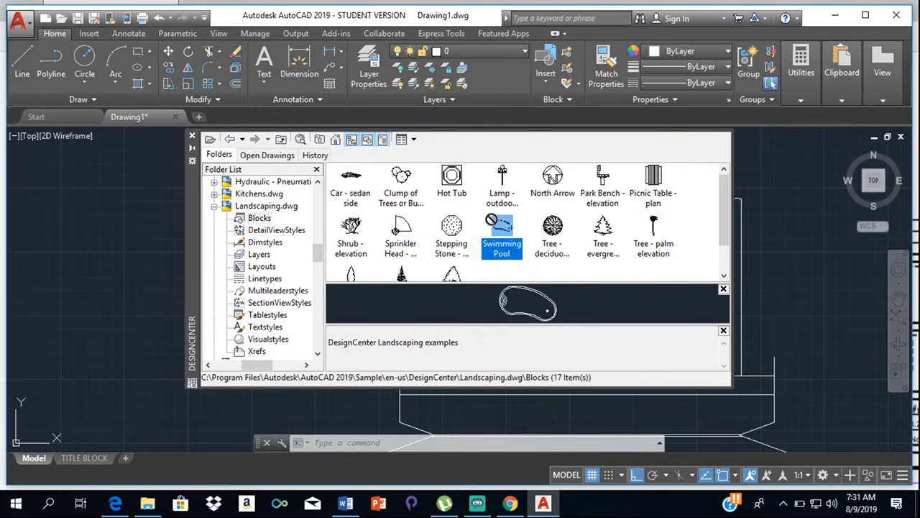
{"action": "left_click_drag", "start_coordinate": [247, 236], "coordinate": [144, 247]}
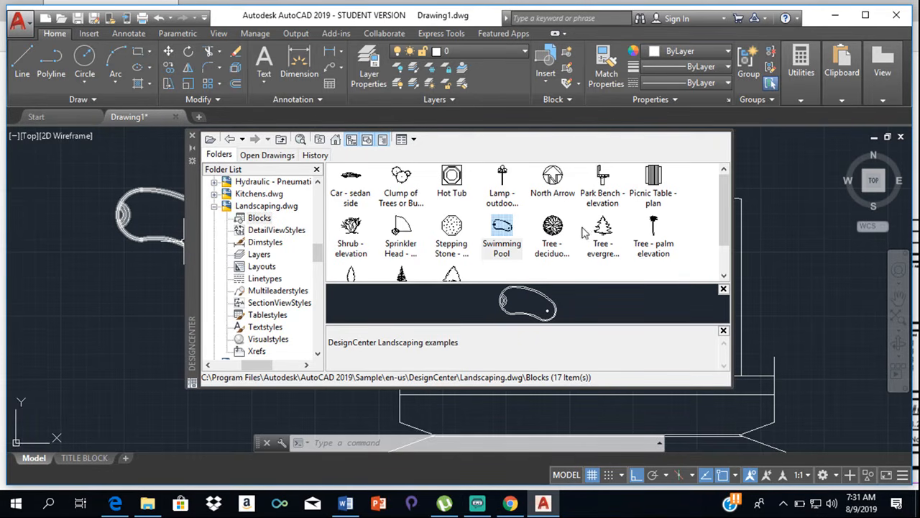
{"action": "left_click", "coordinate": [551, 228]}
{"action": "left_click_drag", "start_coordinate": [220, 284], "coordinate": [150, 319]}
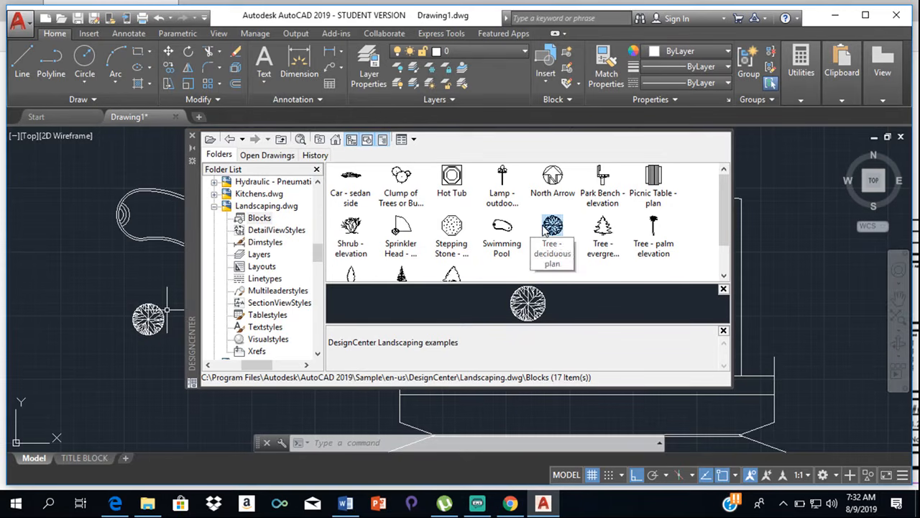
{"action": "mouse_move", "coordinate": [238, 261]}
{"action": "left_mouse_down"}
{"action": "mouse_move", "coordinate": [154, 295]}
{"action": "mouse_move", "coordinate": [123, 290]}
{"action": "left_mouse_up"}
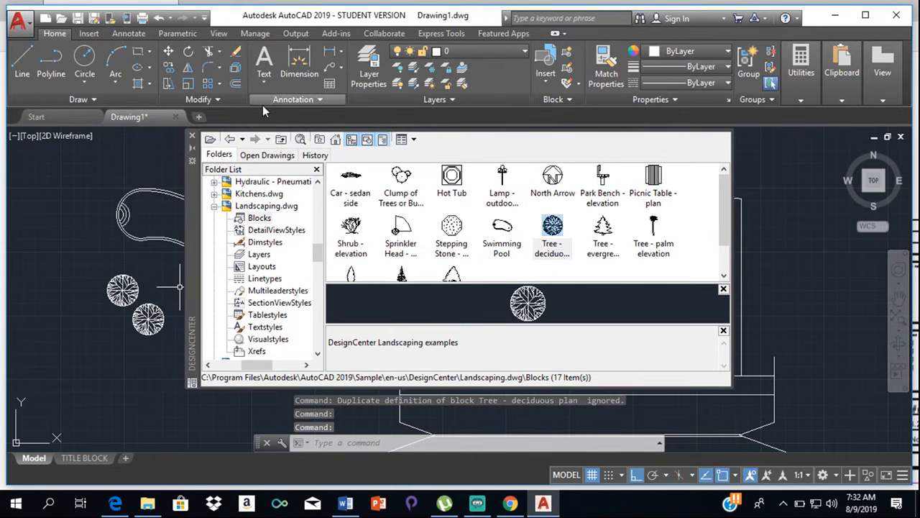
{"action": "left_click", "coordinate": [192, 138]}
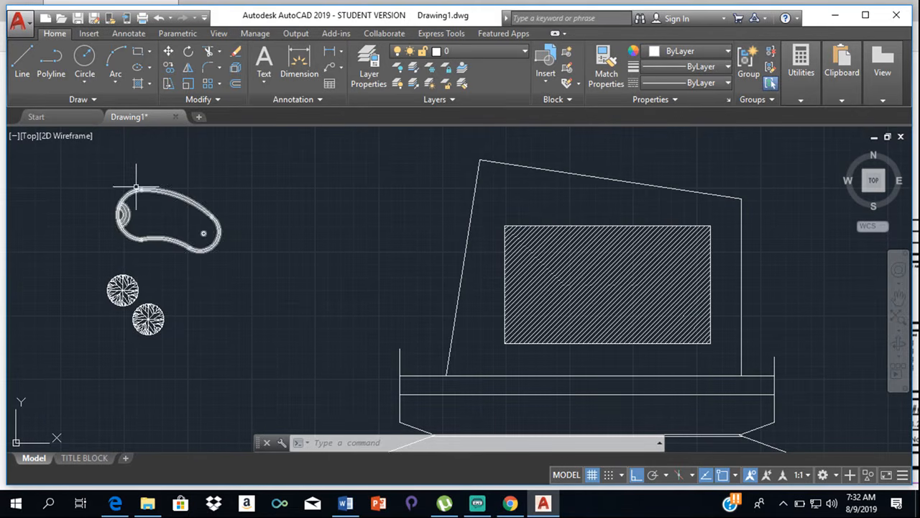
- Try to move the swimming pool block toward the plot, and turn Ortho mode off
{"action": "scroll", "coordinate": [144, 183], "scroll_direction": "up", "scroll_amount": 2}
{"action": "scroll", "coordinate": [267, 244], "scroll_direction": "down", "scroll_amount": 2}
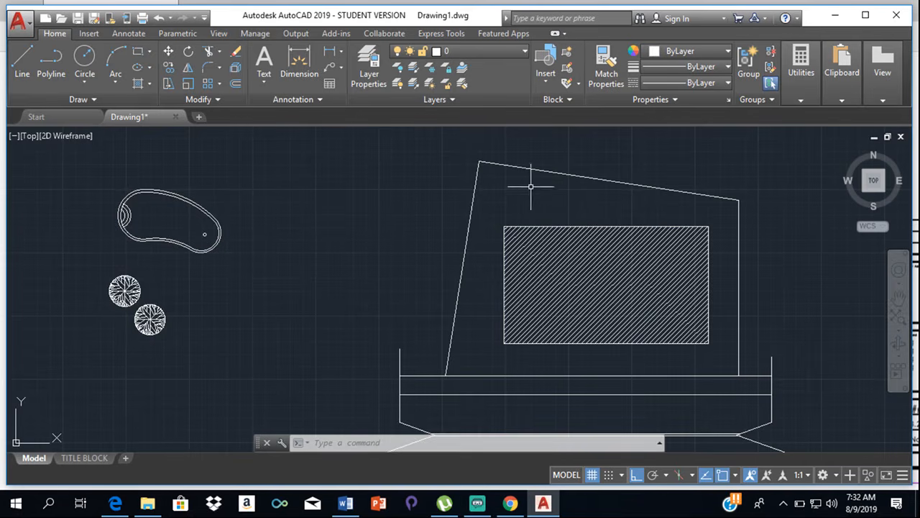
{"action": "left_click", "coordinate": [184, 193]}
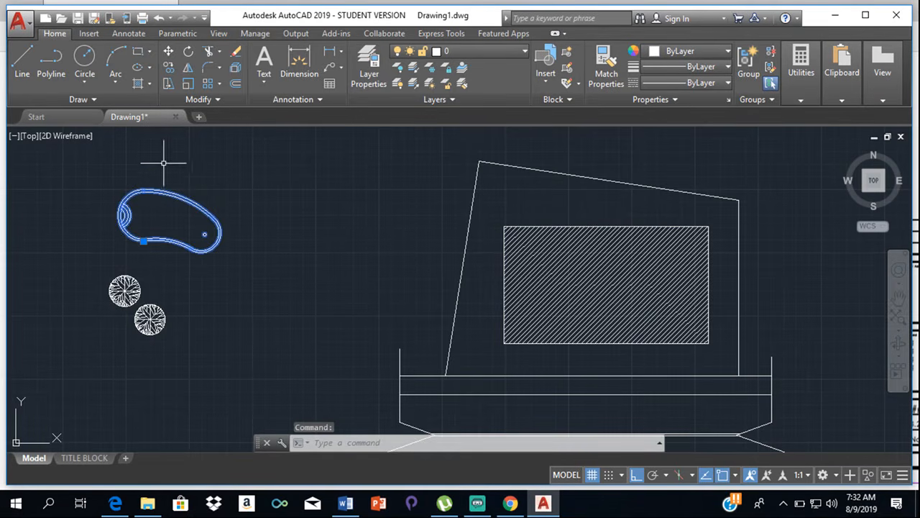
{"action": "left_click", "coordinate": [167, 53]}
{"action": "left_click", "coordinate": [261, 232]}
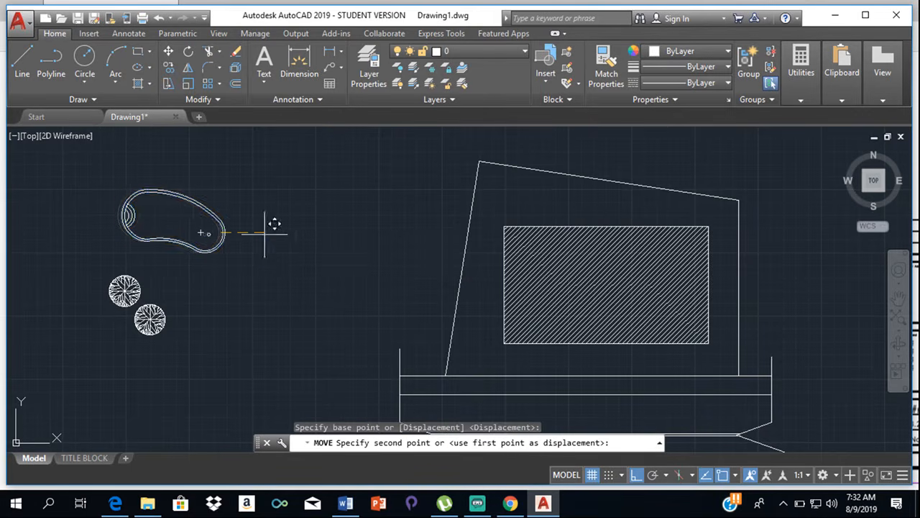
{"action": "left_click", "coordinate": [633, 478]}
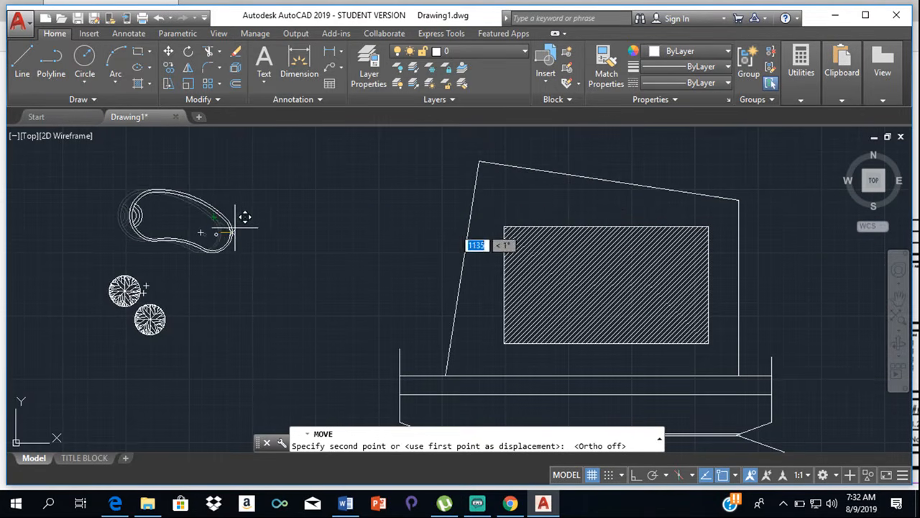
{"action": "key", "text": "Escape"}
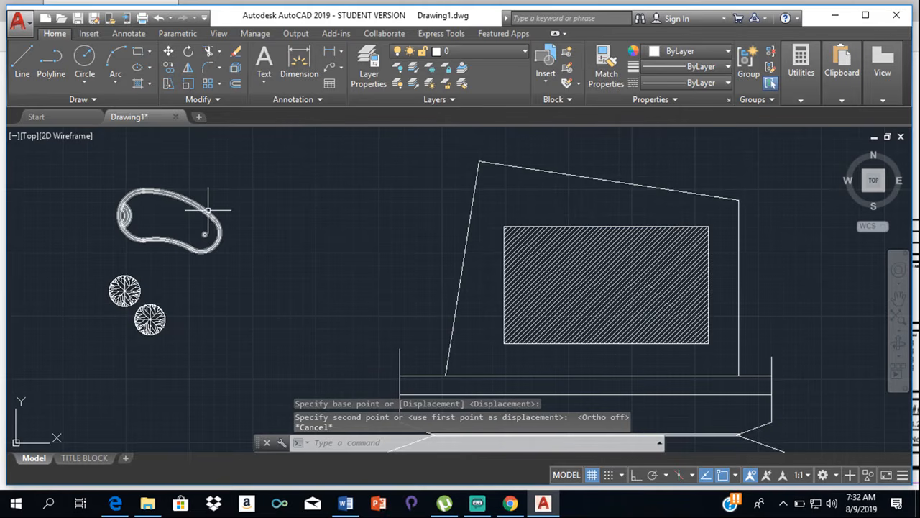
- Scale the swimming pool block by a factor of 0.5 about the centre of its small drain circle
{"action": "left_click", "coordinate": [188, 83]}
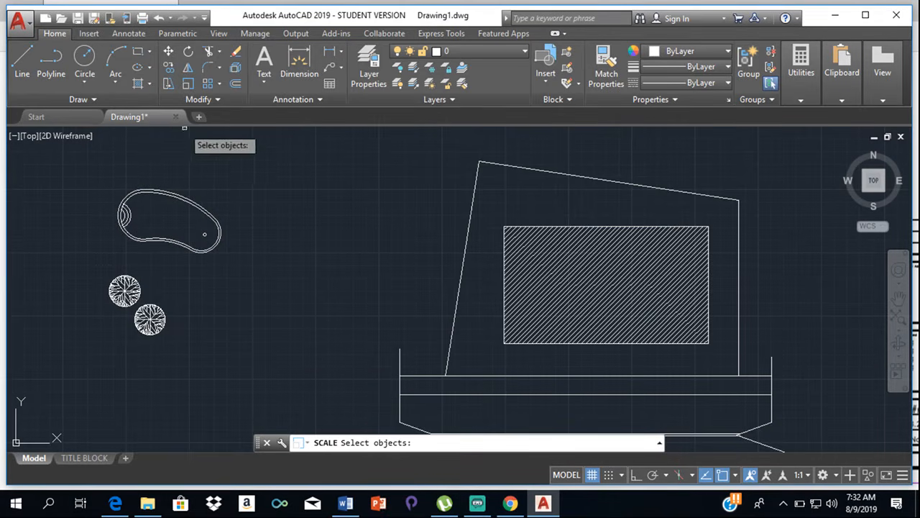
{"action": "left_click", "coordinate": [169, 193]}
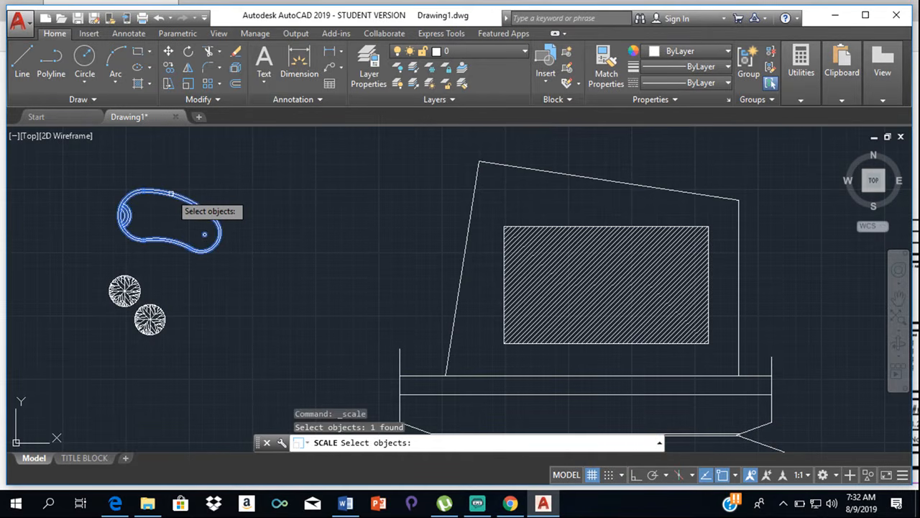
{"action": "key", "text": "Return"}
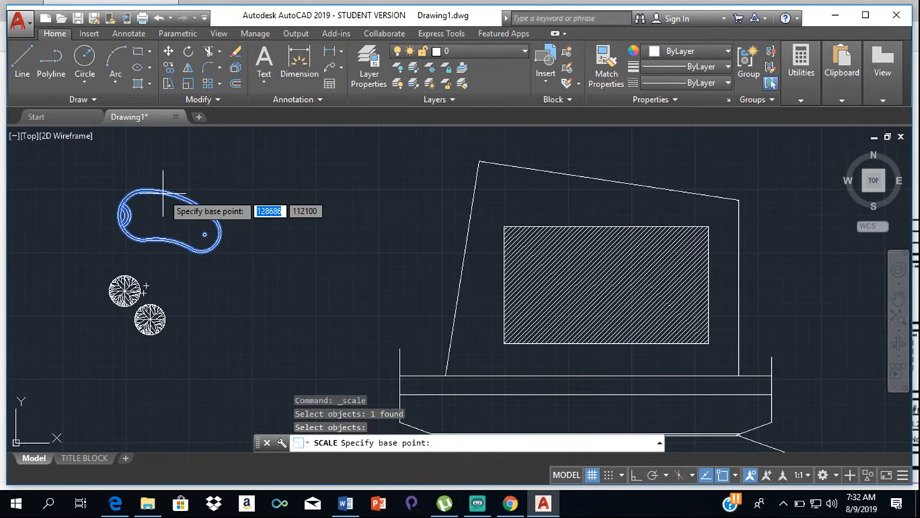
{"action": "scroll", "coordinate": [206, 236], "scroll_direction": "up", "scroll_amount": 5}
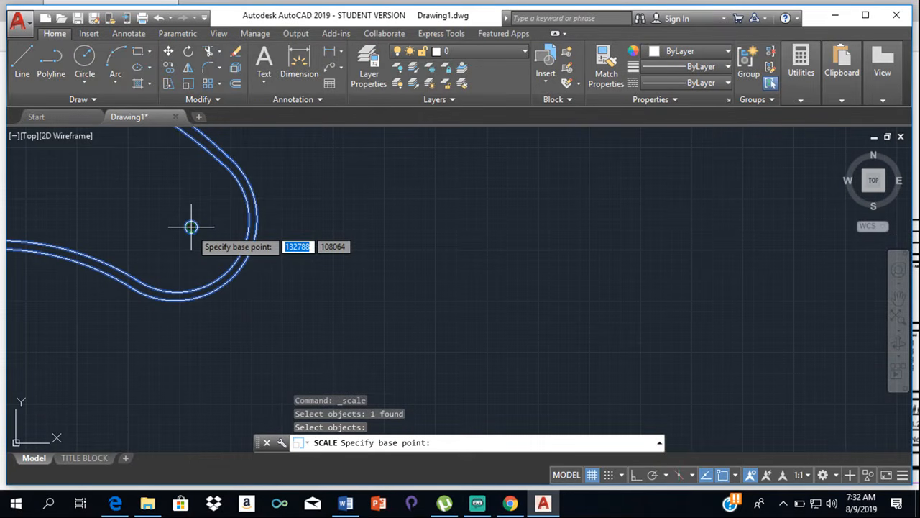
{"action": "scroll", "coordinate": [191, 228], "scroll_direction": "up", "scroll_amount": 4}
{"action": "left_click", "coordinate": [189, 223]}
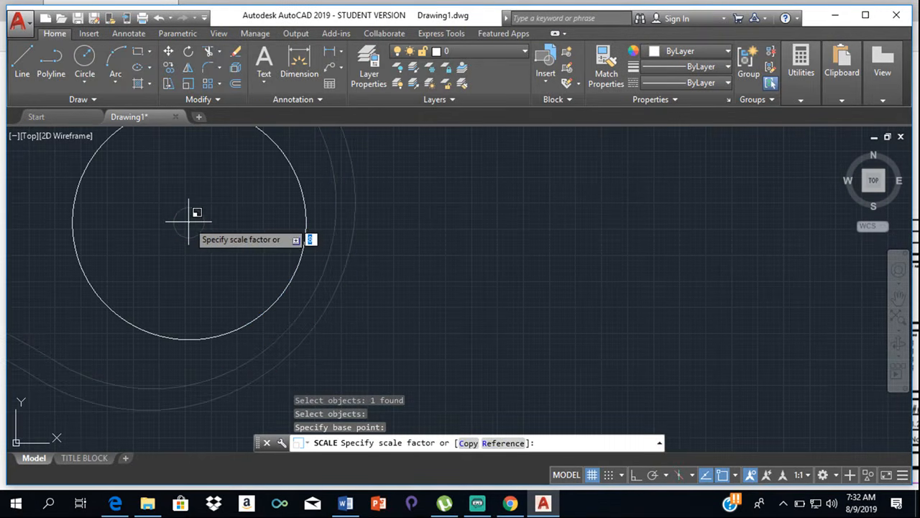
{"action": "type", "text": "24"}
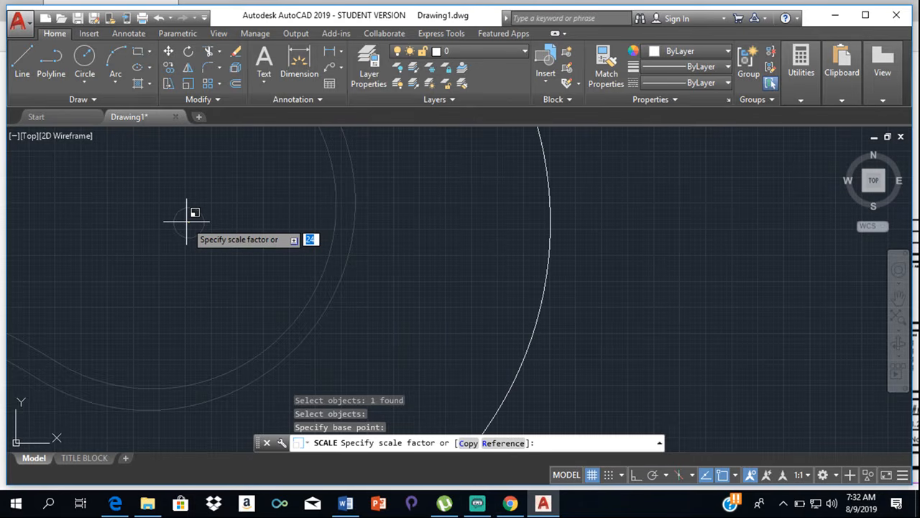
{"action": "type", "text": "0.5"}
{"action": "key", "text": "Return"}
- Move the swimming pool block into the plot, between the hatched rectangle and the sloping rear boundary near the northwest corner
{"action": "scroll", "coordinate": [216, 230], "scroll_direction": "down", "scroll_amount": 5}
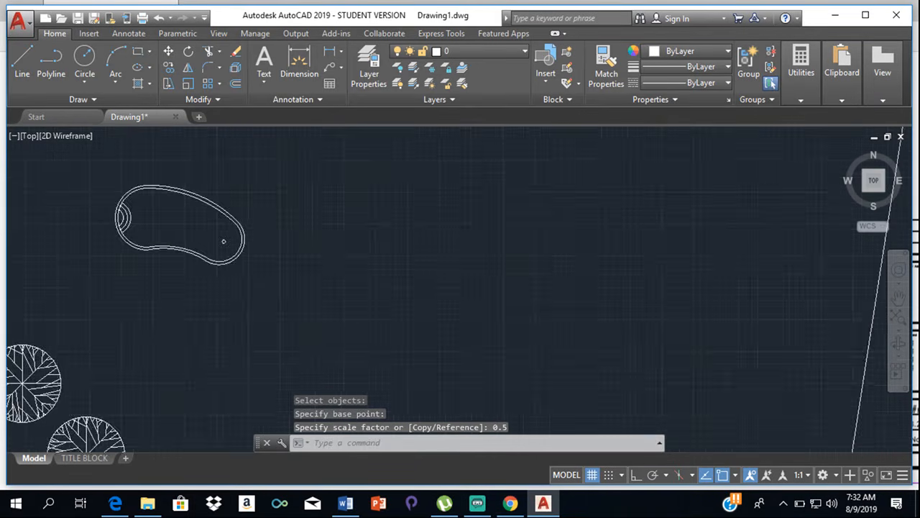
{"action": "scroll", "coordinate": [250, 234], "scroll_direction": "down", "scroll_amount": 1}
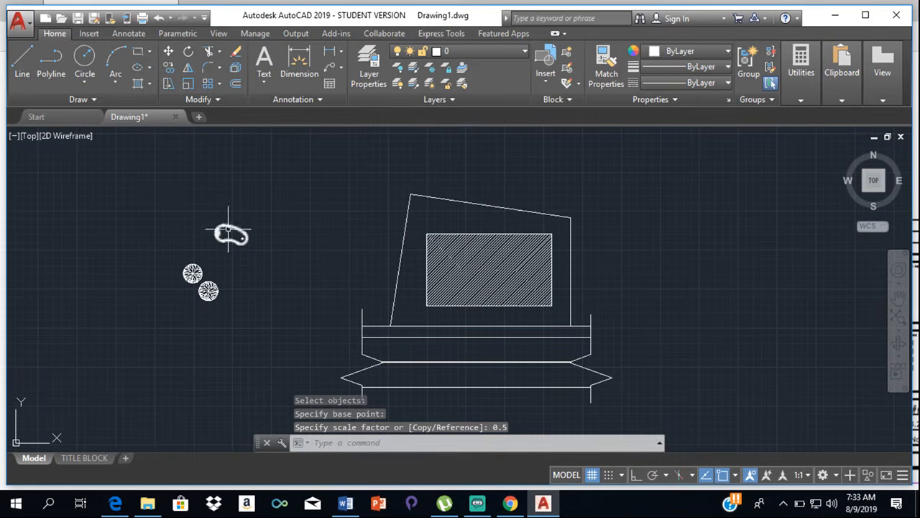
{"action": "scroll", "coordinate": [229, 223], "scroll_direction": "up", "scroll_amount": 1}
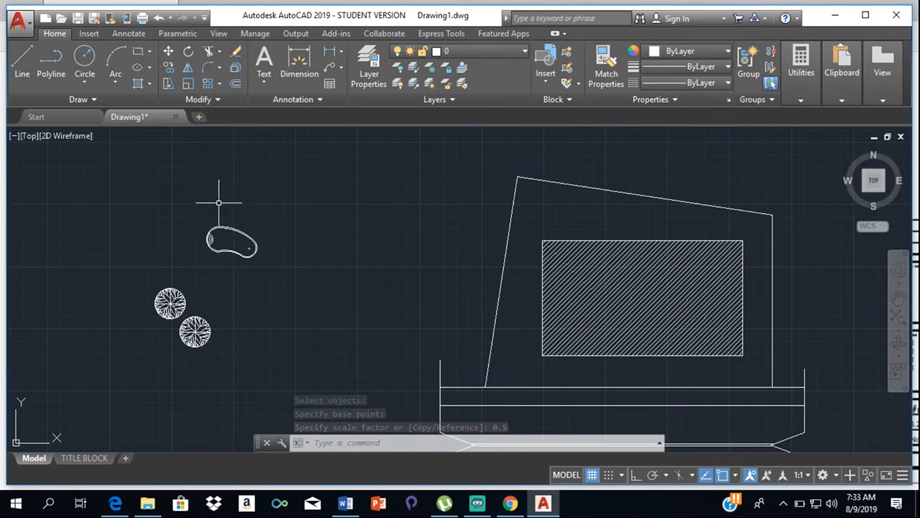
{"action": "left_click", "coordinate": [209, 233]}
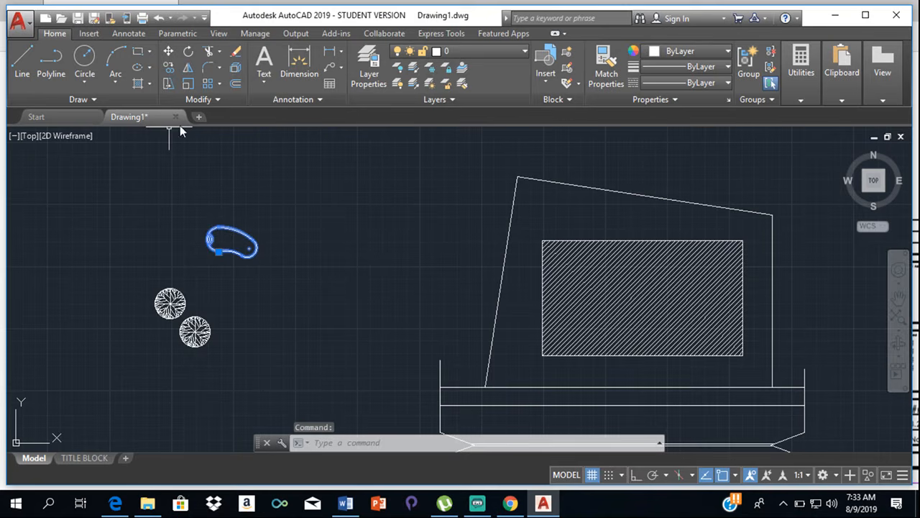
{"action": "left_click", "coordinate": [168, 52]}
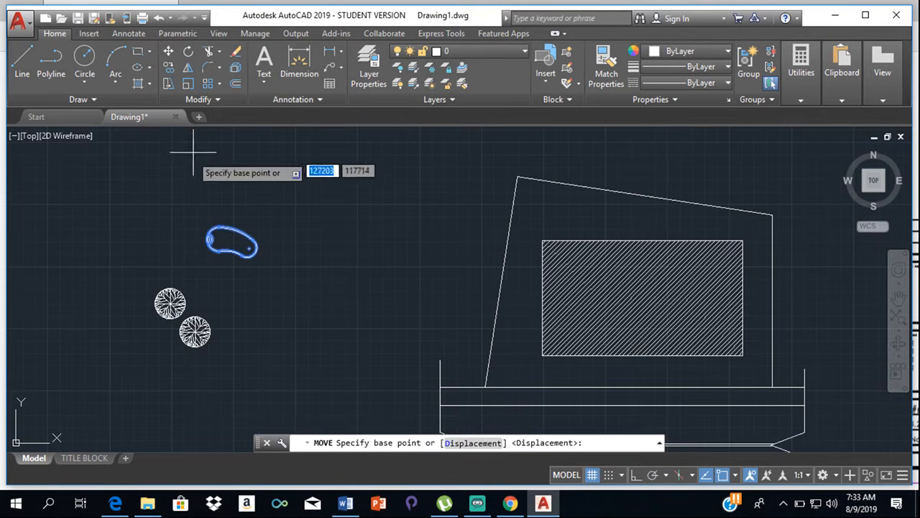
{"action": "scroll", "coordinate": [216, 244], "scroll_direction": "up", "scroll_amount": 1}
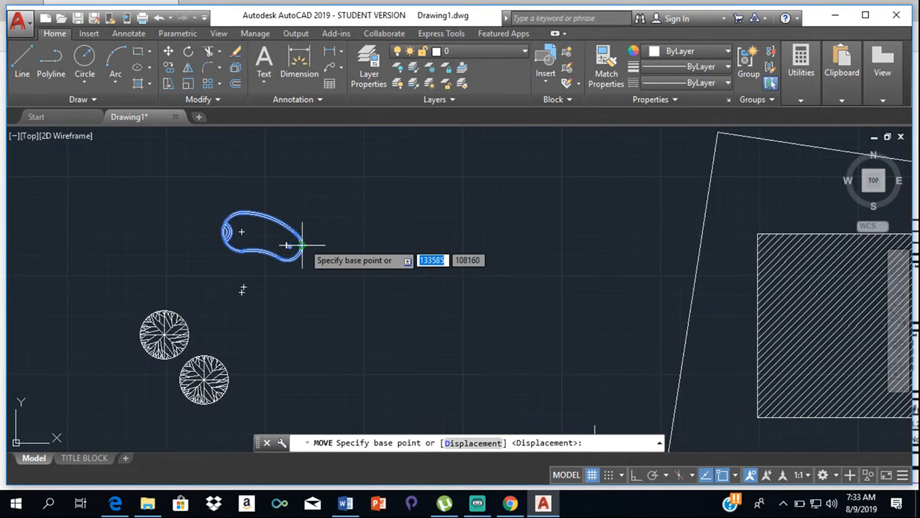
{"action": "left_click", "coordinate": [302, 245]}
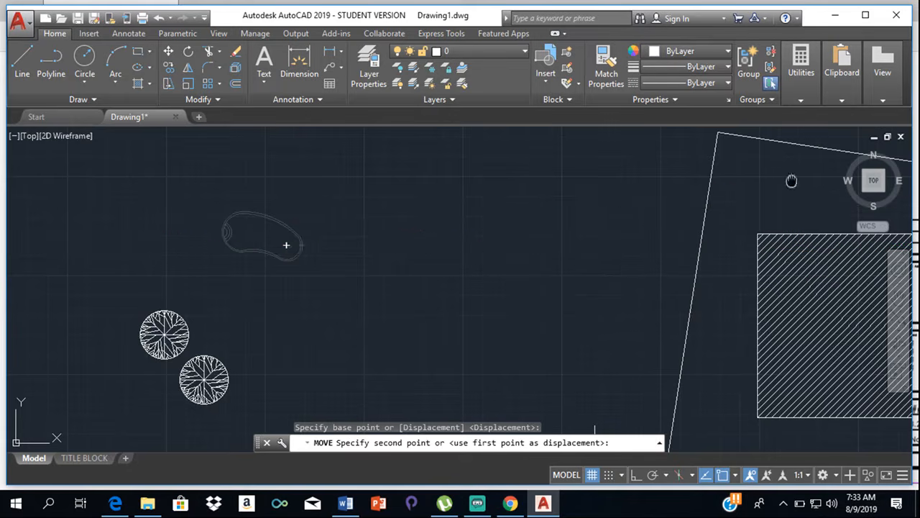
{"action": "middle_click_drag", "start_coordinate": [792, 181], "coordinate": [597, 214]}
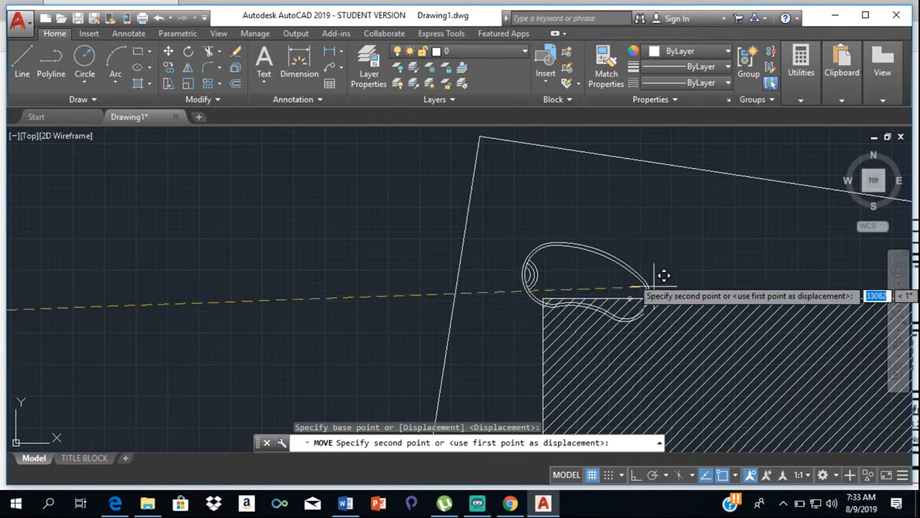
{"action": "middle_click_drag", "start_coordinate": [664, 276], "coordinate": [695, 148]}
{"action": "scroll", "coordinate": [700, 139], "scroll_direction": "down", "scroll_amount": 4}
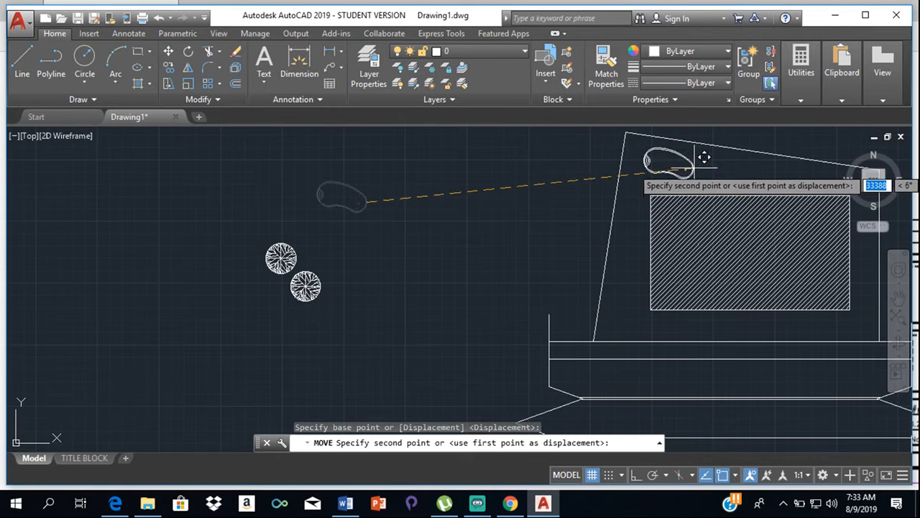
{"action": "left_click", "coordinate": [704, 157]}
- Scale the upper-left tree block west of the plot by a factor of 0.5 about its centre
{"action": "scroll", "coordinate": [708, 169], "scroll_direction": "up", "scroll_amount": 4}
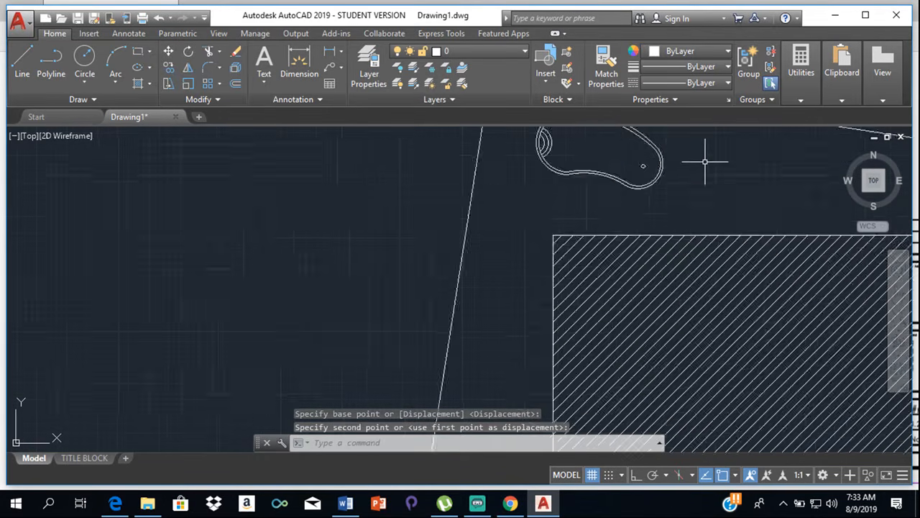
{"action": "scroll", "coordinate": [704, 159], "scroll_direction": "down", "scroll_amount": 4}
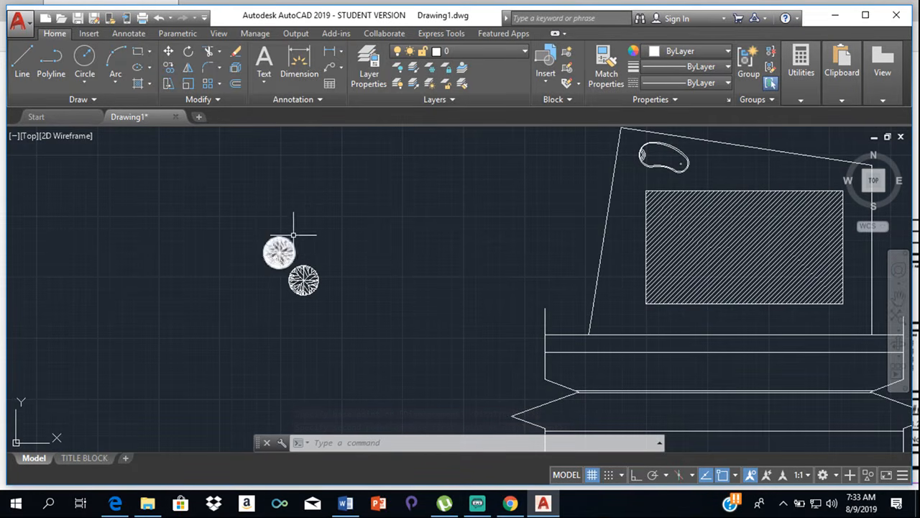
{"action": "scroll", "coordinate": [306, 231], "scroll_direction": "up", "scroll_amount": 2}
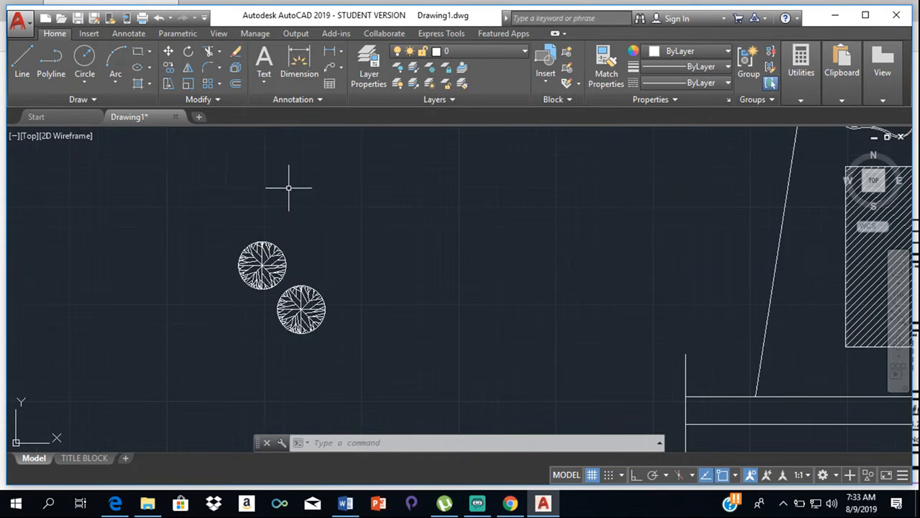
{"action": "left_click", "coordinate": [186, 83]}
{"action": "left_click", "coordinate": [246, 259]}
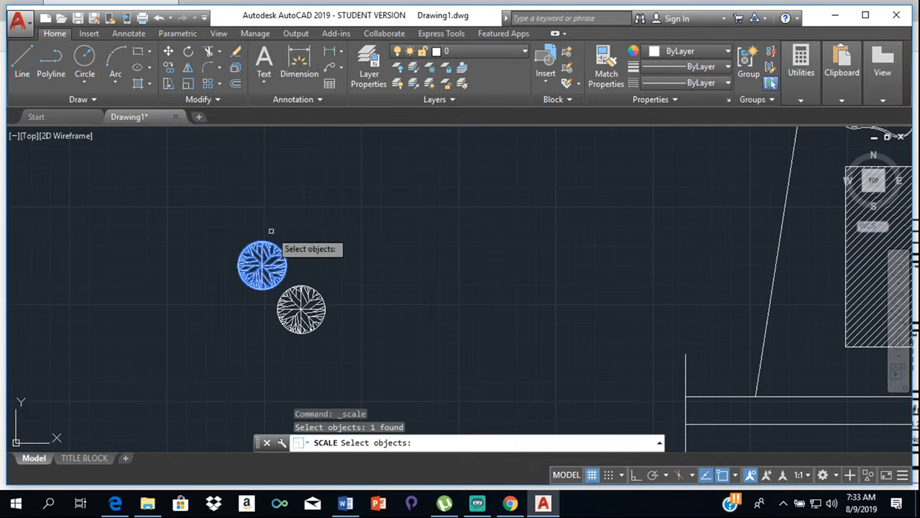
{"action": "key", "text": "Return"}
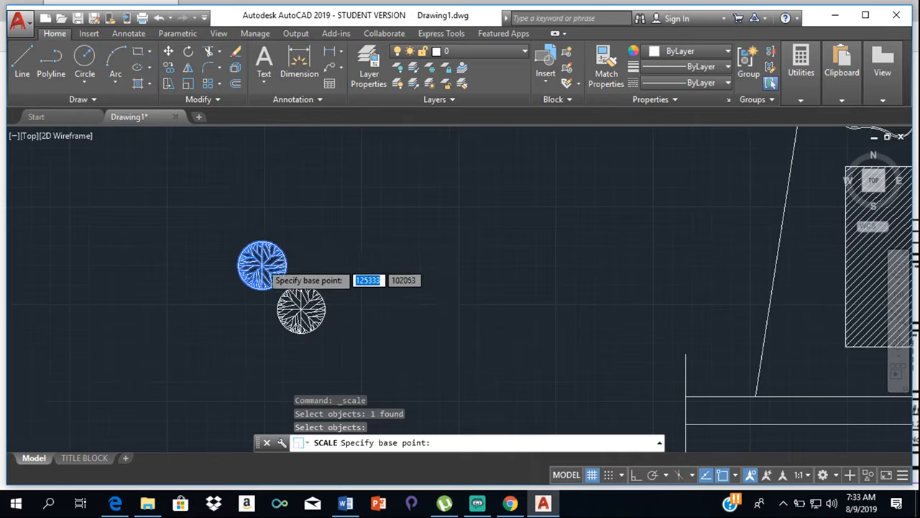
{"action": "scroll", "coordinate": [262, 260], "scroll_direction": "up", "scroll_amount": 2}
{"action": "left_click", "coordinate": [260, 266]}
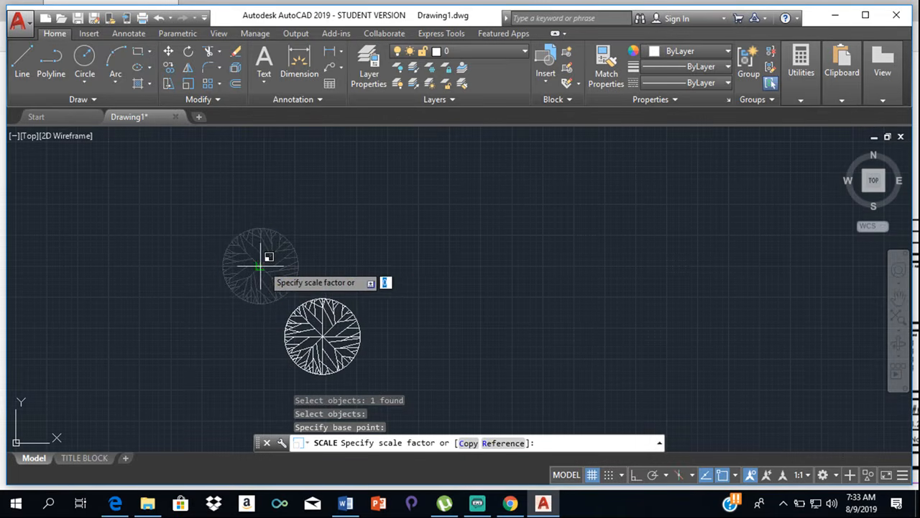
{"action": "type", "text": "0.5"}
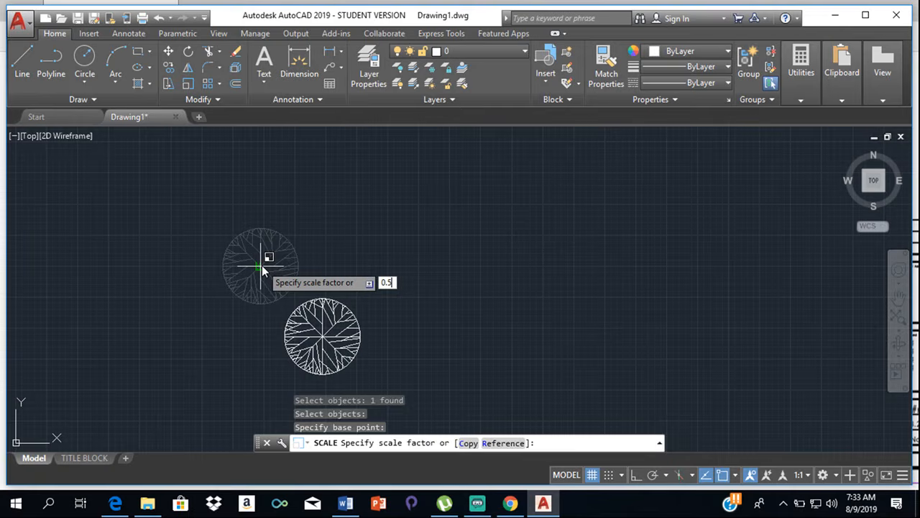
{"action": "key", "text": "Return"}
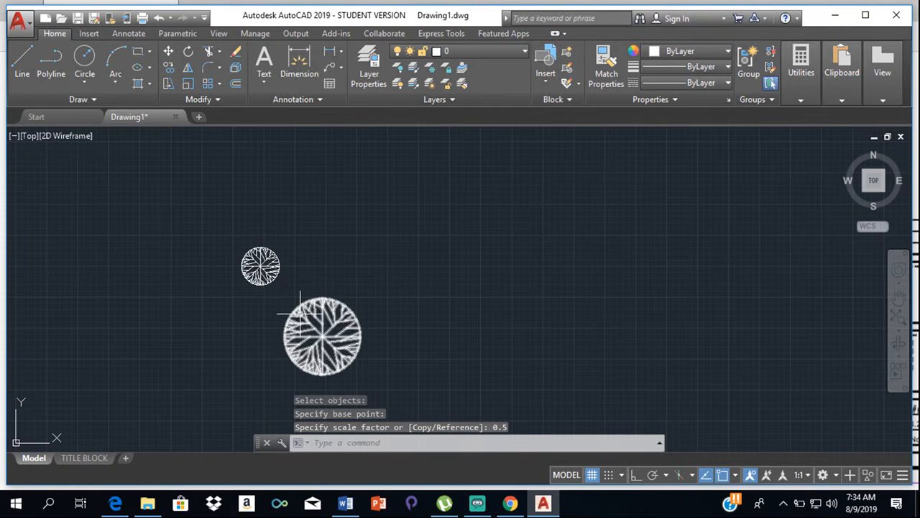
- Move the reduced tree block from its centre into the plot, between the west boundary and the hatched rectangle's upper part
{"action": "left_click", "coordinate": [263, 266]}
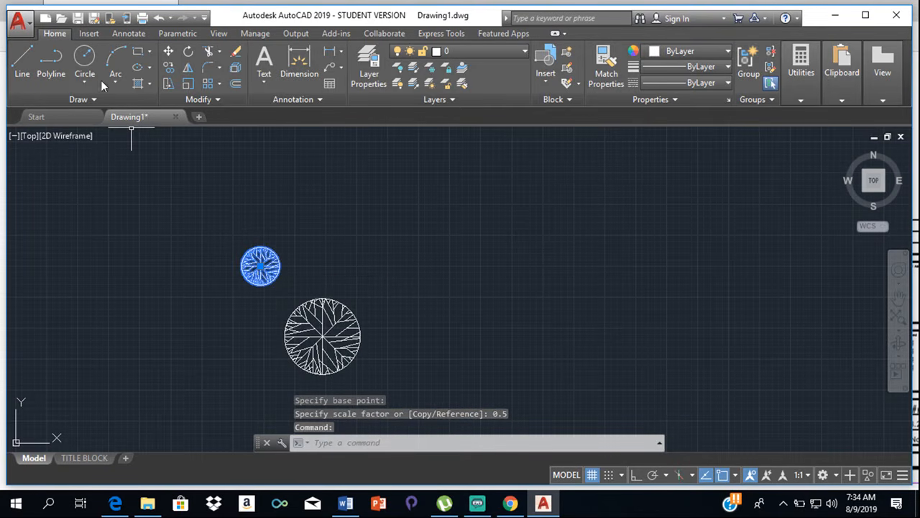
{"action": "left_click", "coordinate": [167, 51]}
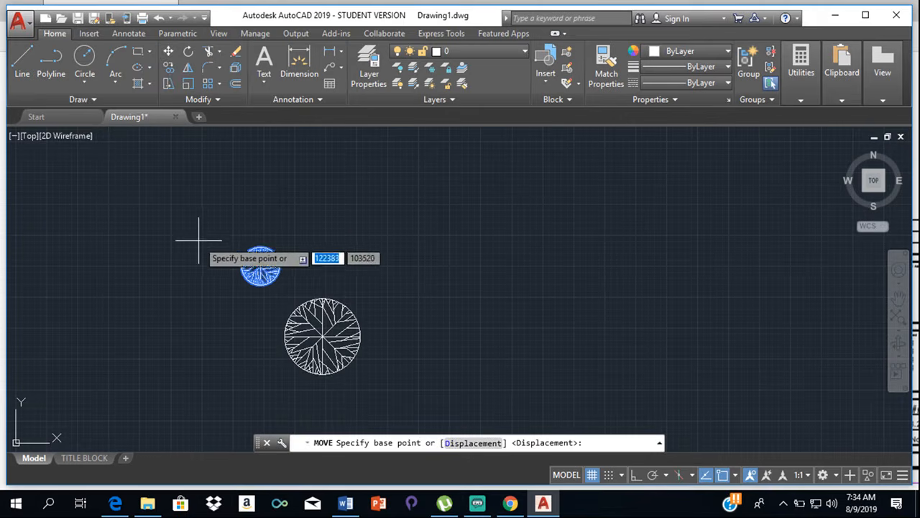
{"action": "left_click", "coordinate": [258, 266]}
{"action": "scroll", "coordinate": [484, 223], "scroll_direction": "down", "scroll_amount": 8}
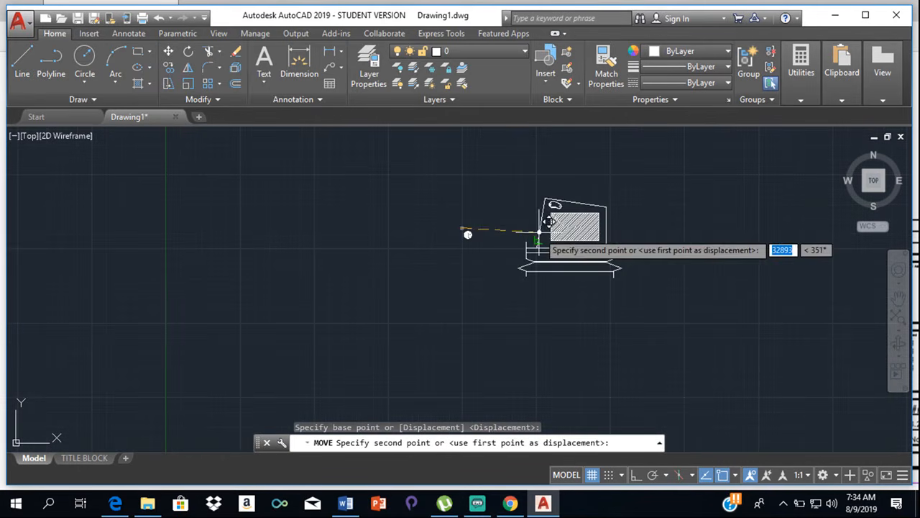
{"action": "middle_click_drag", "start_coordinate": [458, 225], "coordinate": [332, 244]}
{"action": "scroll", "coordinate": [461, 248], "scroll_direction": "up", "scroll_amount": 3}
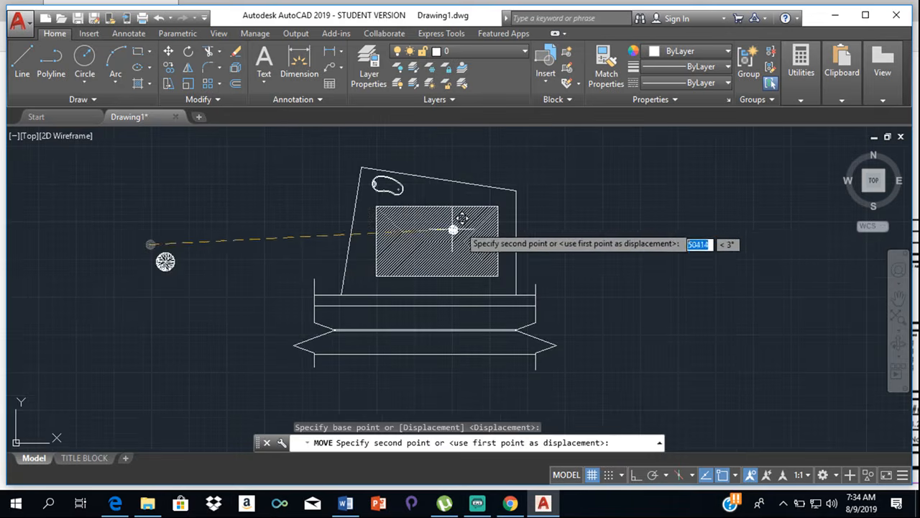
{"action": "scroll", "coordinate": [454, 230], "scroll_direction": "up", "scroll_amount": 4}
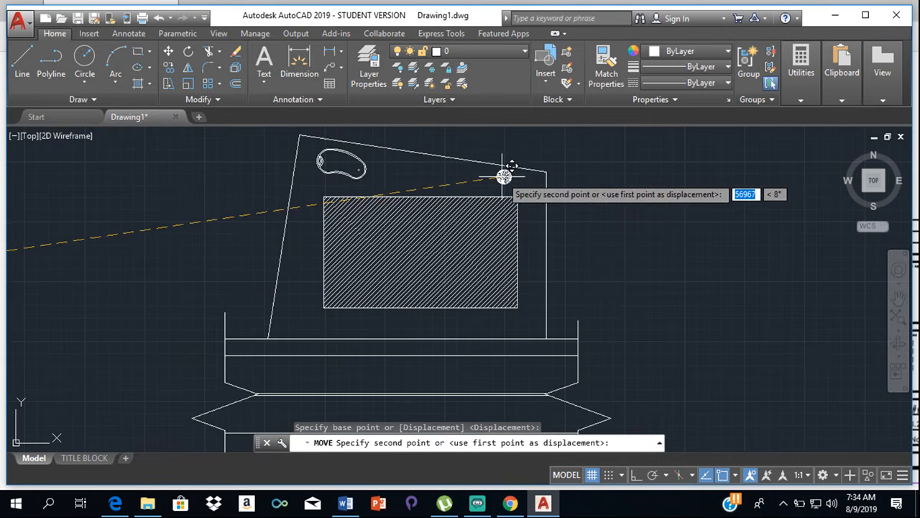
{"action": "left_click", "coordinate": [302, 210]}
- Copy the small tree three times: one further south along the west boundary and two along the rear boundary east of the pool
{"action": "left_click", "coordinate": [302, 210]}
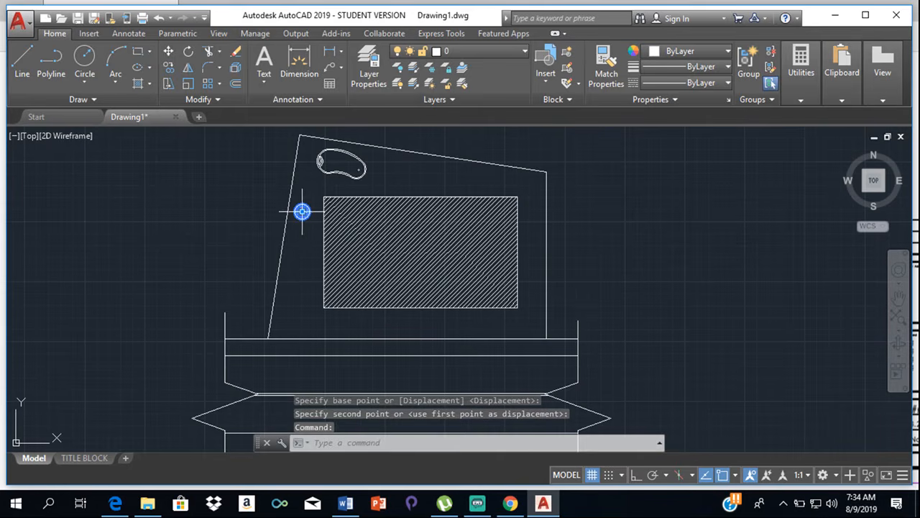
{"action": "left_click", "coordinate": [171, 66]}
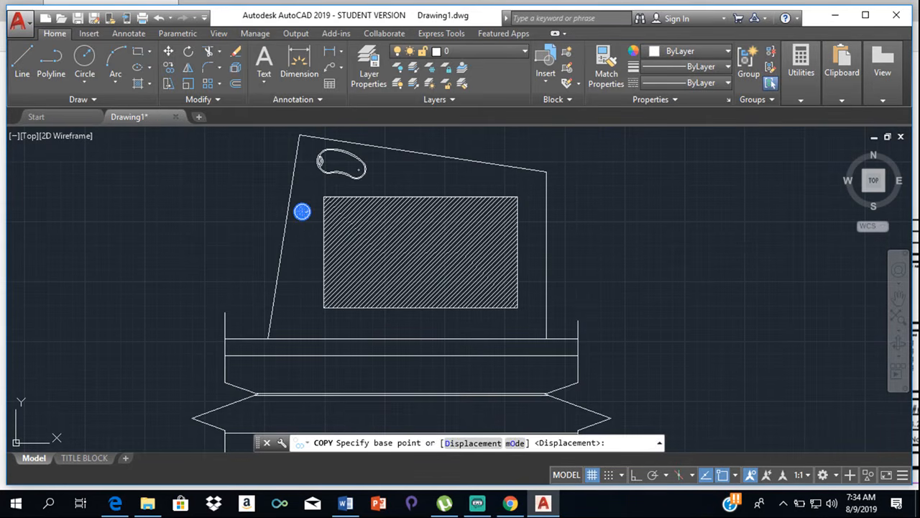
{"action": "left_click", "coordinate": [302, 210]}
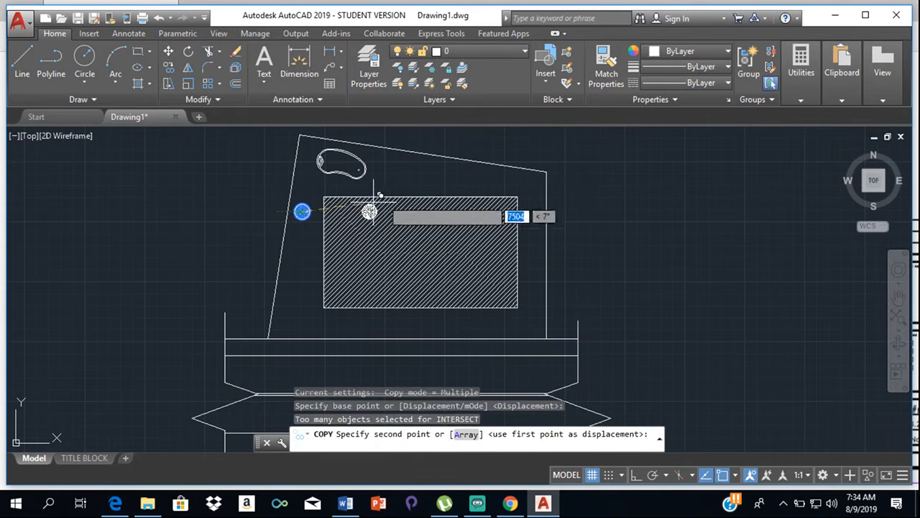
{"action": "left_click", "coordinate": [394, 159]}
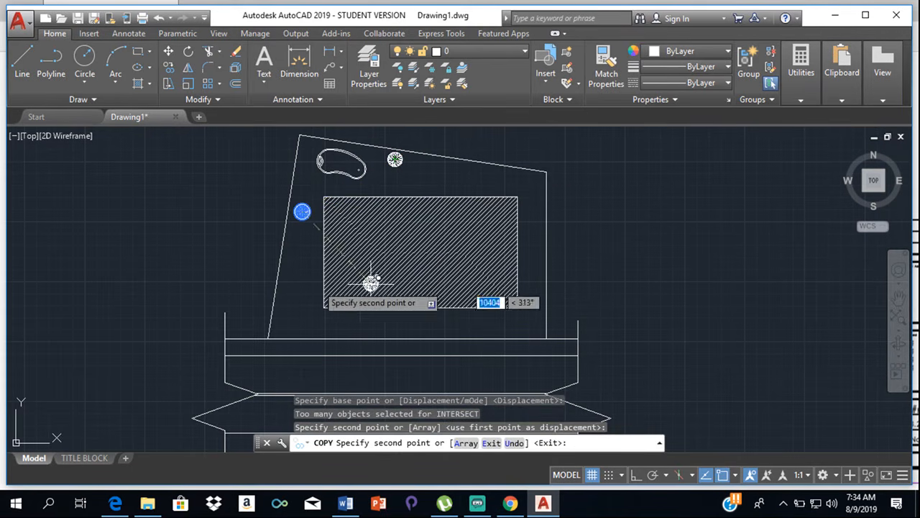
{"action": "left_click", "coordinate": [287, 284]}
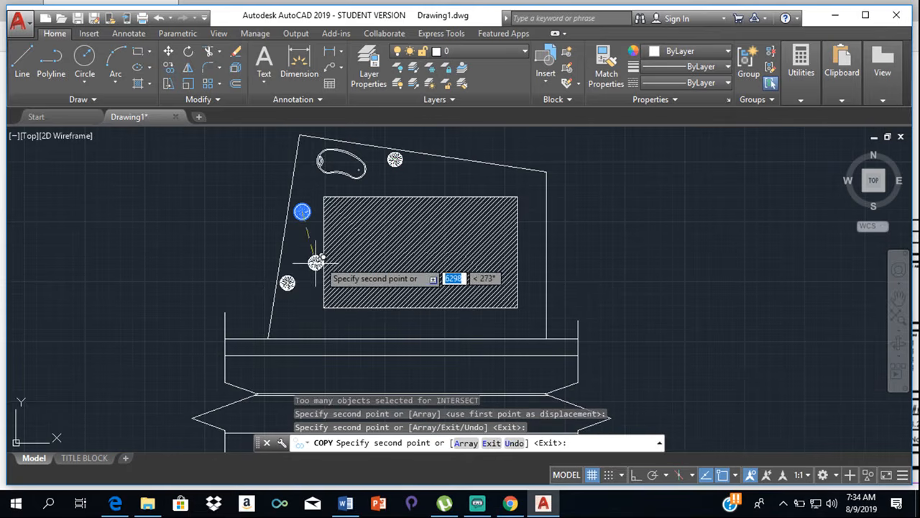
{"action": "left_click", "coordinate": [463, 171]}
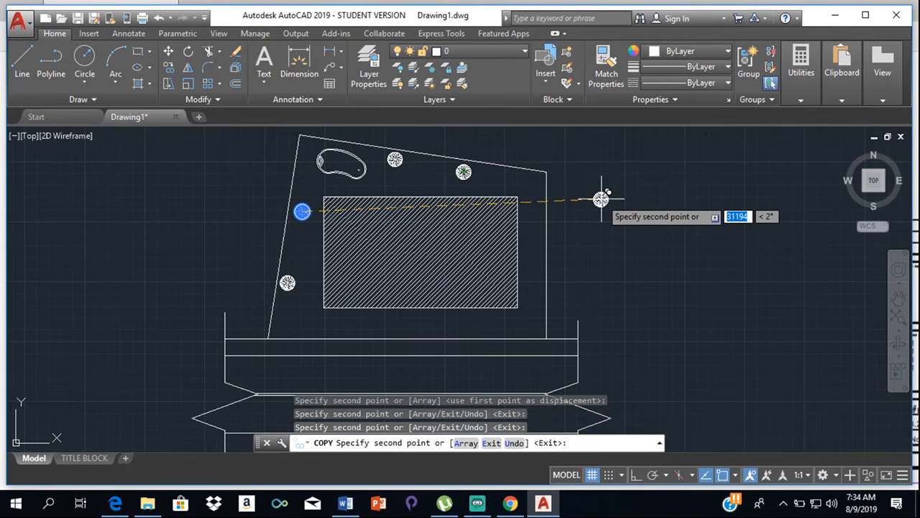
{"action": "key", "text": "Escape"}
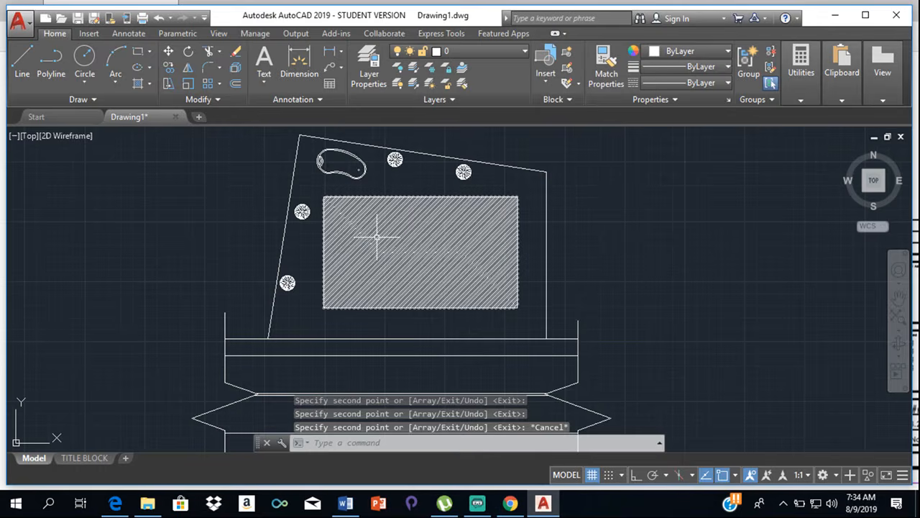
- Inspect the site plan, checking the road, the hatched area and the placement of the pool and trees
{"action": "scroll", "coordinate": [377, 236], "scroll_direction": "up", "scroll_amount": 2}
{"action": "scroll", "coordinate": [409, 237], "scroll_direction": "down", "scroll_amount": 4}
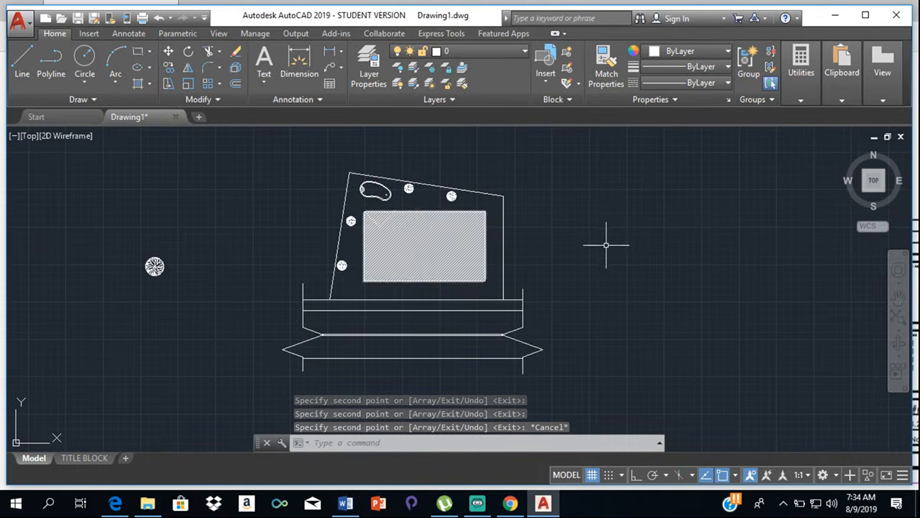
{"action": "middle_click_drag", "start_coordinate": [453, 306], "coordinate": [530, 257]}
{"action": "scroll", "coordinate": [528, 254], "scroll_direction": "up", "scroll_amount": 2}
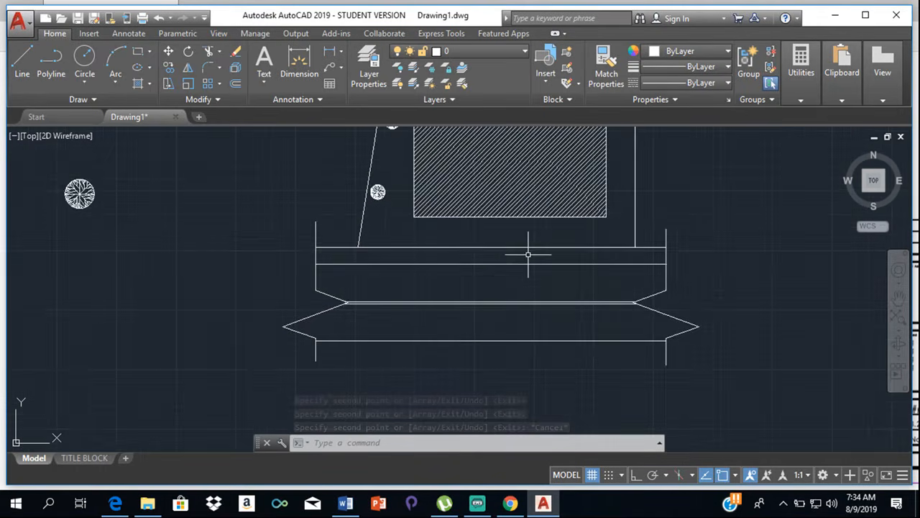
{"action": "scroll", "coordinate": [547, 190], "scroll_direction": "down", "scroll_amount": 2}
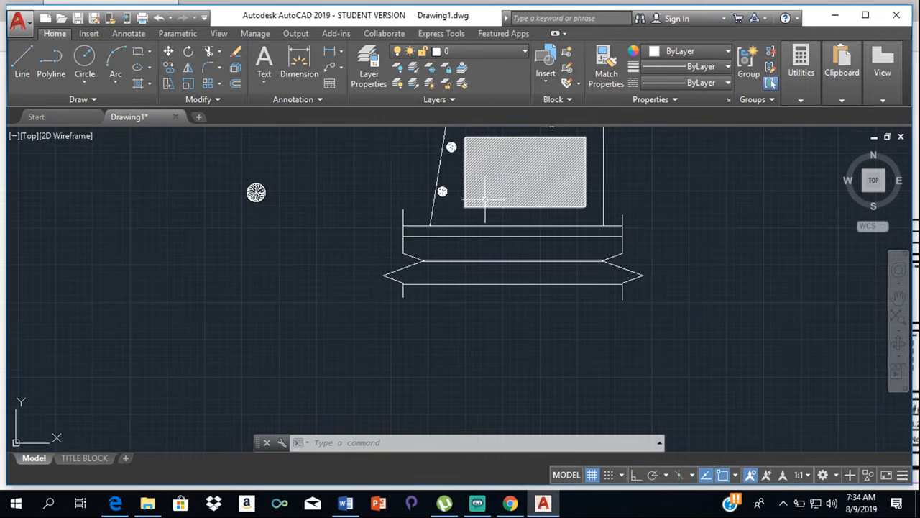
{"action": "middle_click_drag", "start_coordinate": [474, 195], "coordinate": [493, 256]}
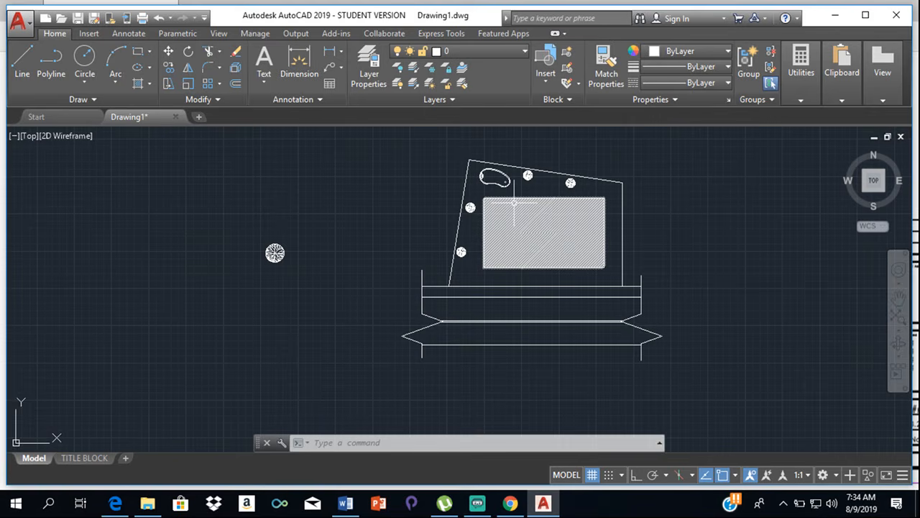
{"action": "scroll", "coordinate": [514, 204], "scroll_direction": "up", "scroll_amount": 5}
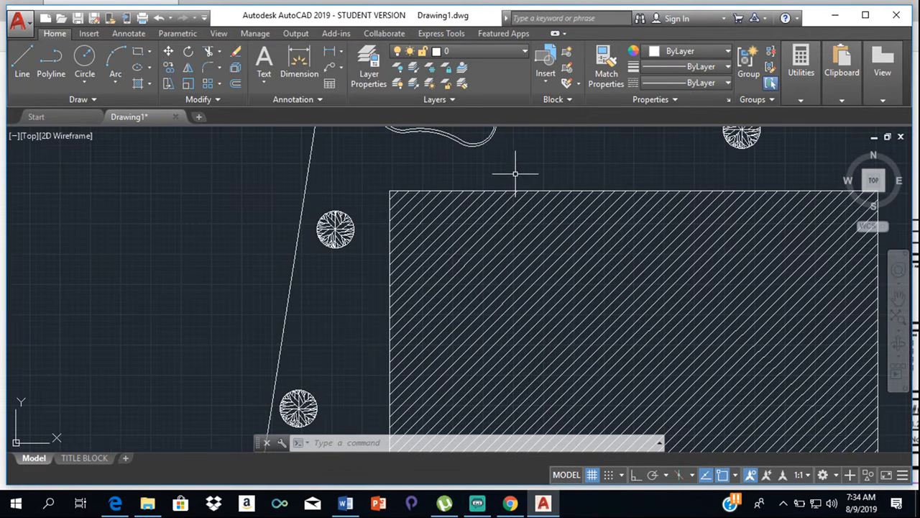
{"action": "scroll", "coordinate": [507, 228], "scroll_direction": "down", "scroll_amount": 3}
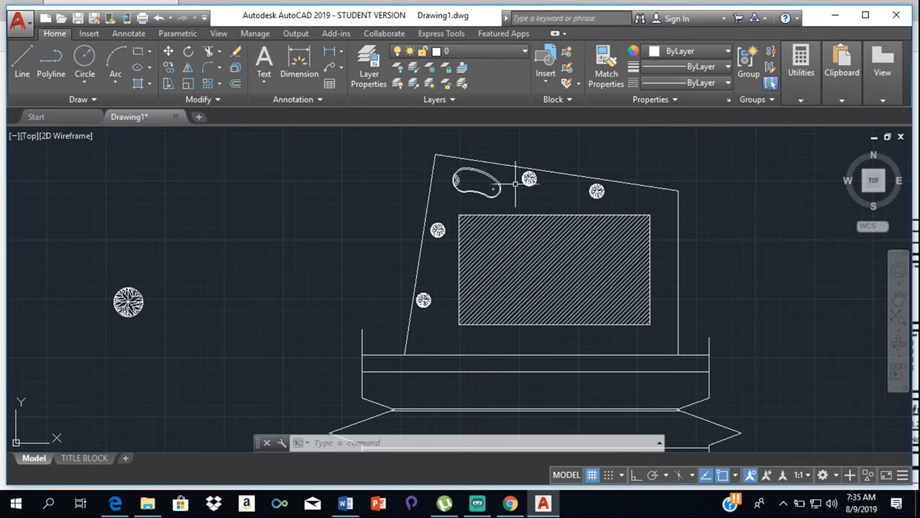
{"action": "scroll", "coordinate": [576, 399], "scroll_direction": "down", "scroll_amount": 2}
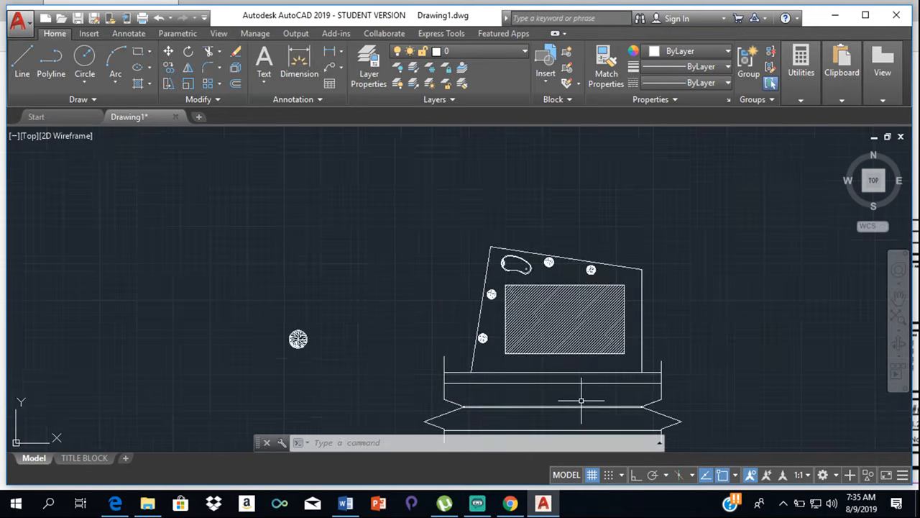
- Create a new layer named trees and set its colour to green
{"action": "left_click", "coordinate": [369, 66]}
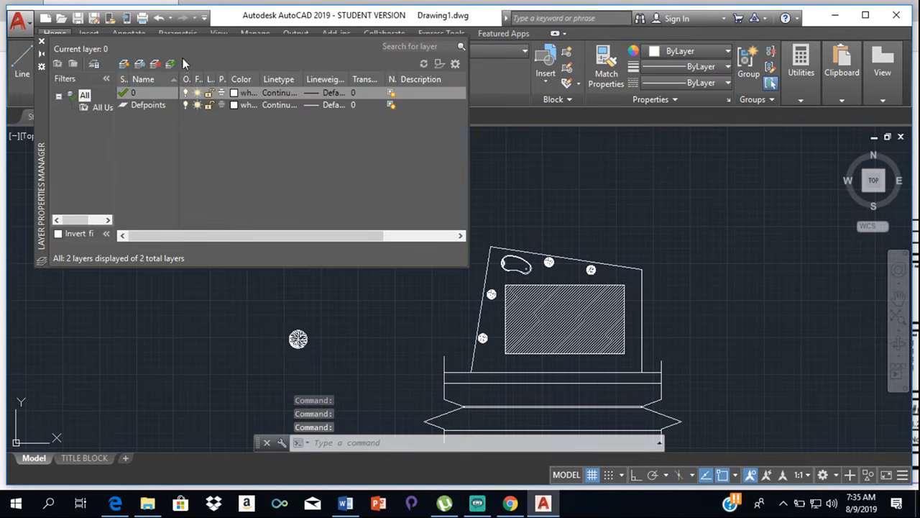
{"action": "left_click", "coordinate": [123, 64]}
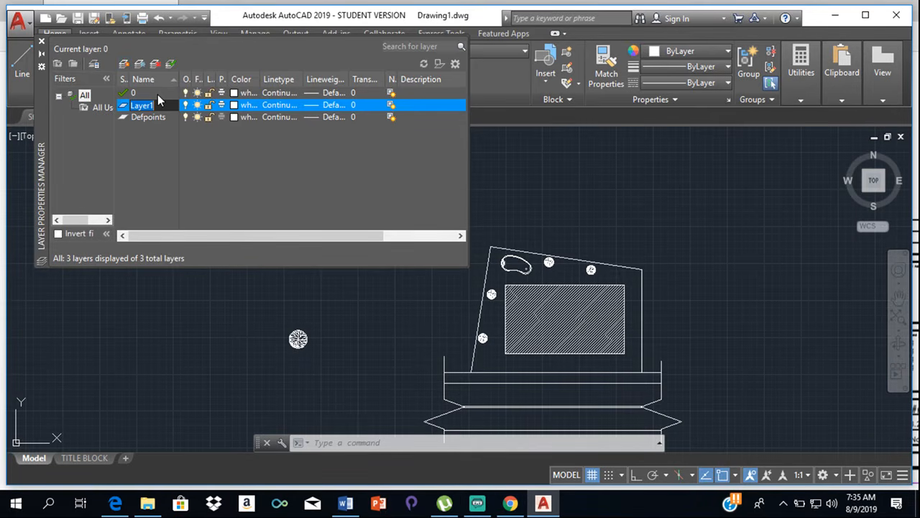
{"action": "type", "text": "trees"}
{"action": "left_click", "coordinate": [235, 105]}
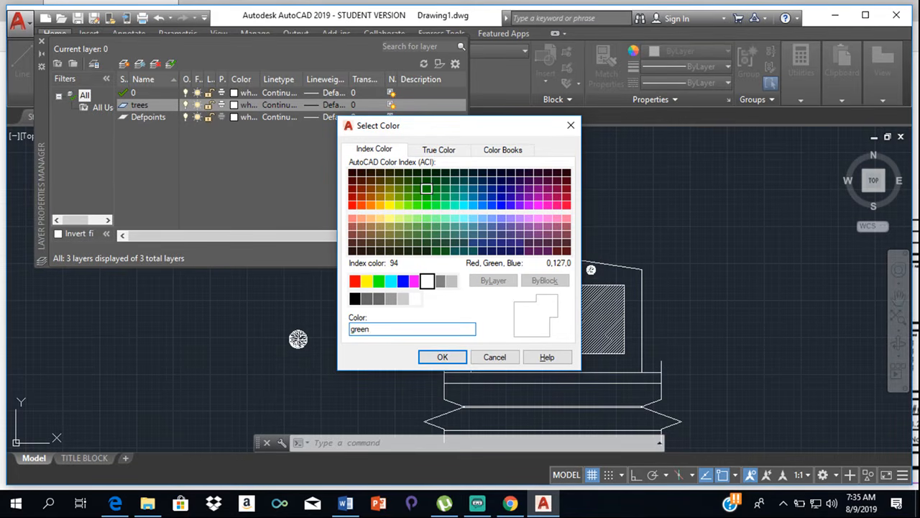
{"action": "key", "text": "Return"}
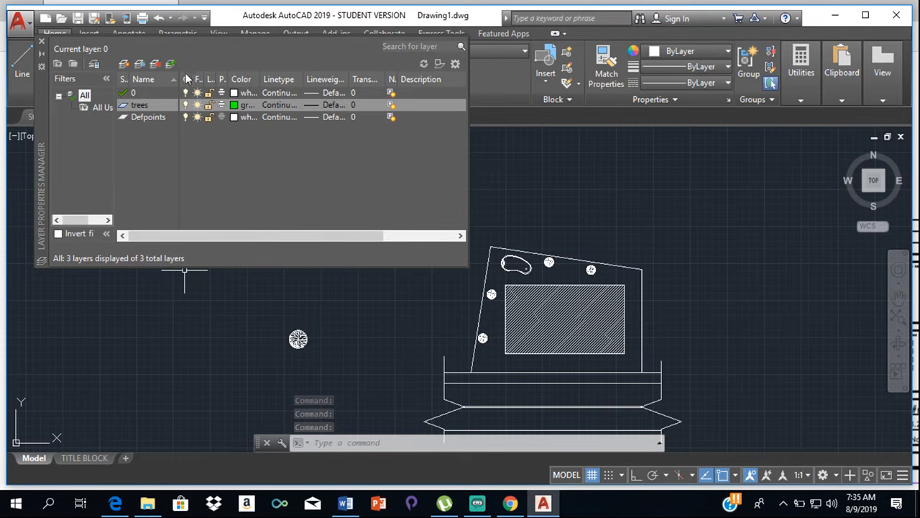
- Create a new layer named Pool and set its colour to index colour 120
{"action": "left_click", "coordinate": [124, 64]}
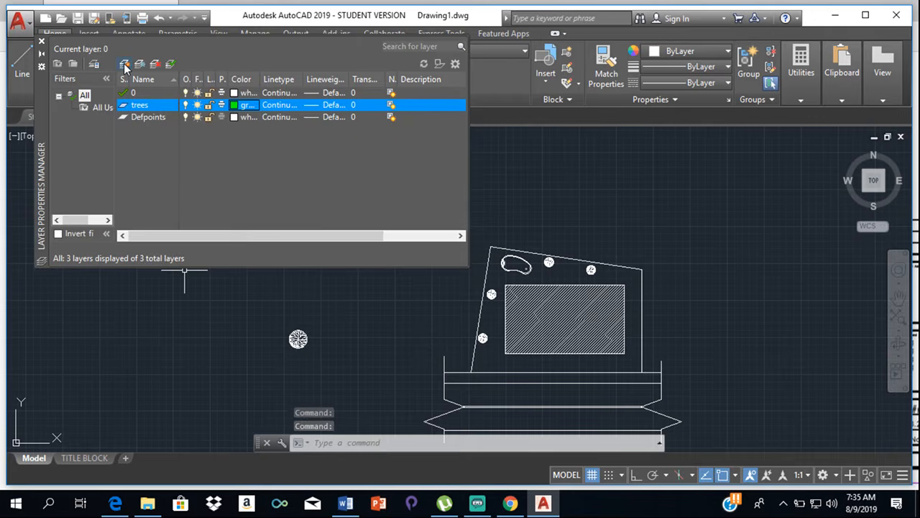
{"action": "left_click", "coordinate": [124, 66]}
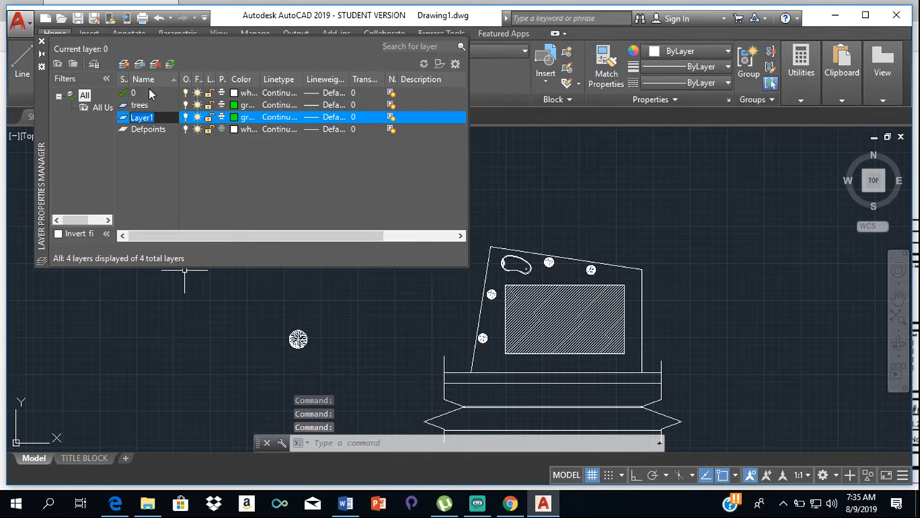
{"action": "type", "text": "Pool"}
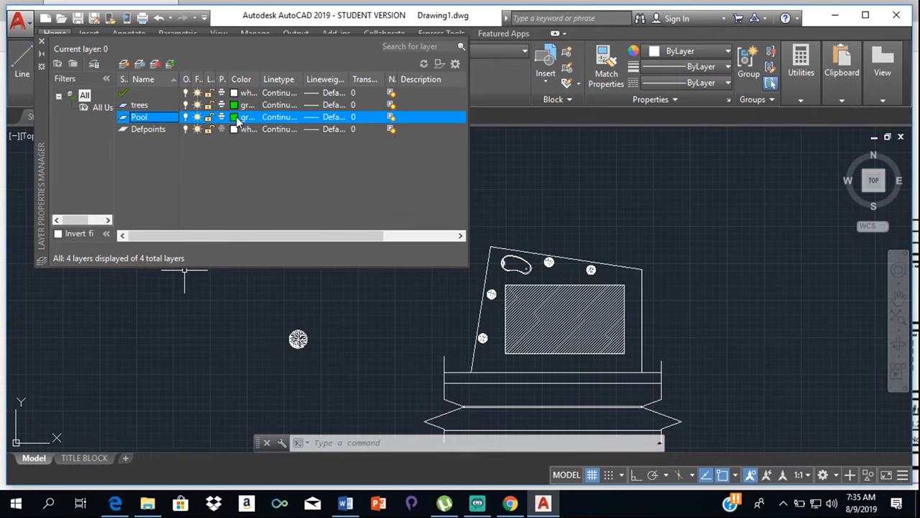
{"action": "left_click", "coordinate": [236, 118]}
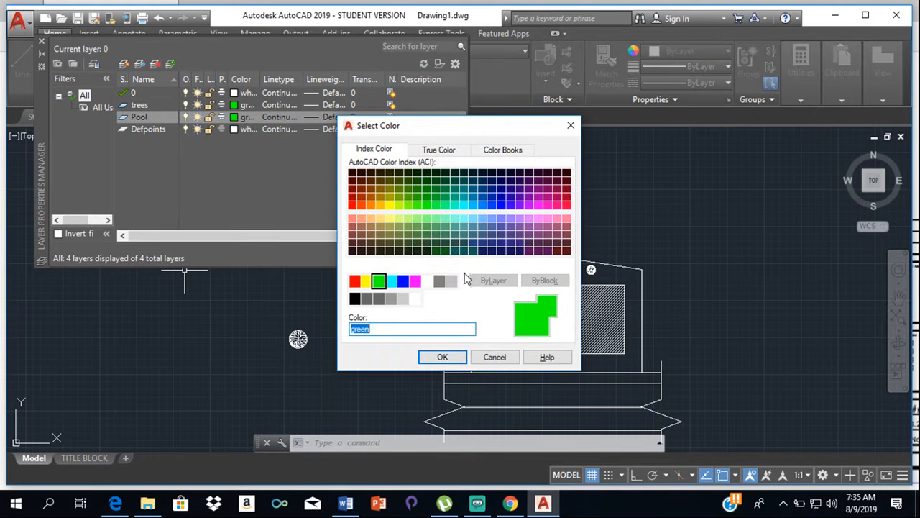
{"action": "left_click", "coordinate": [456, 208]}
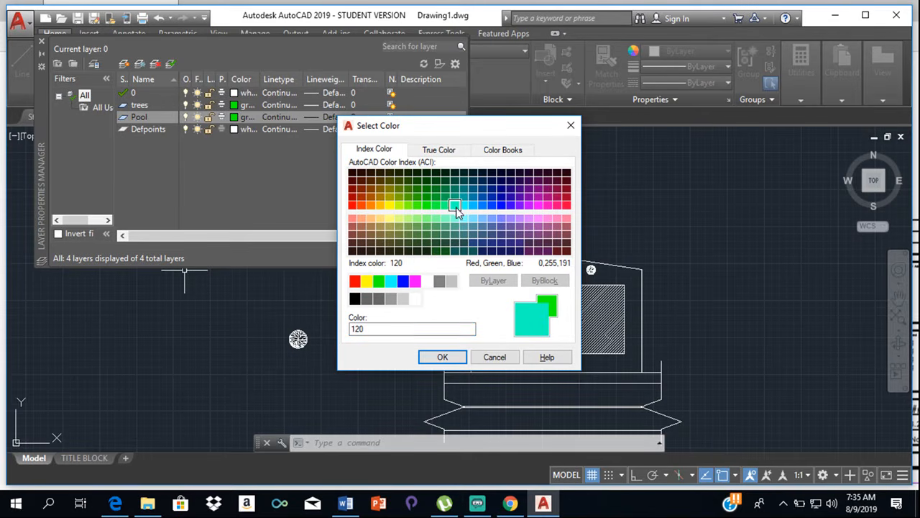
{"action": "left_click", "coordinate": [442, 357]}
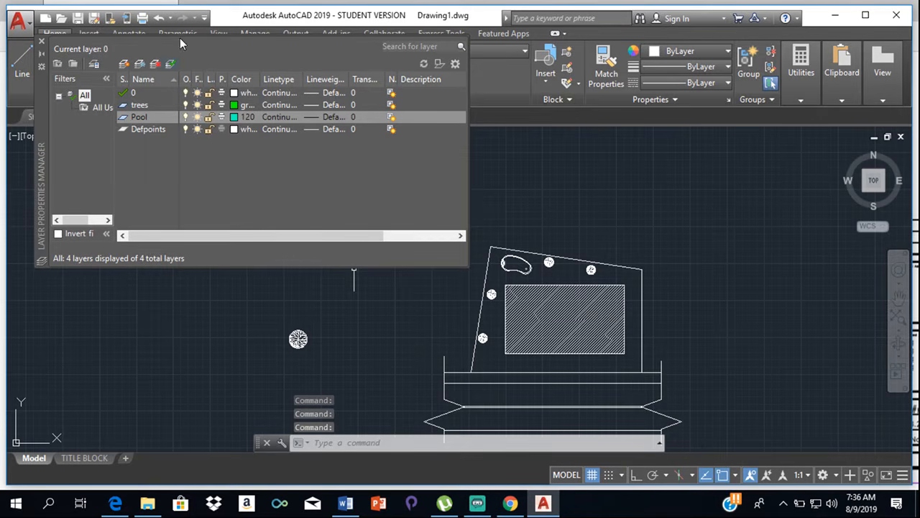
- Create a new layer named road and set its colour to yellow
{"action": "left_click", "coordinate": [123, 64]}
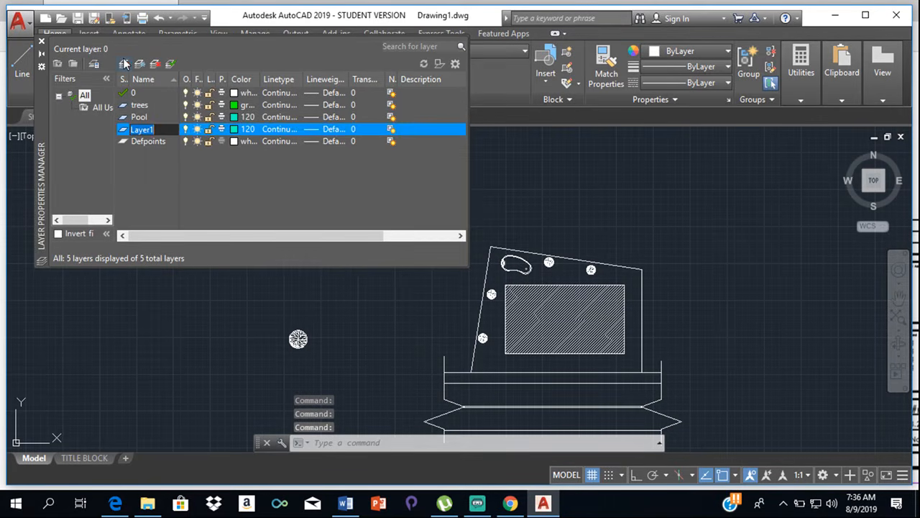
{"action": "type", "text": "road"}
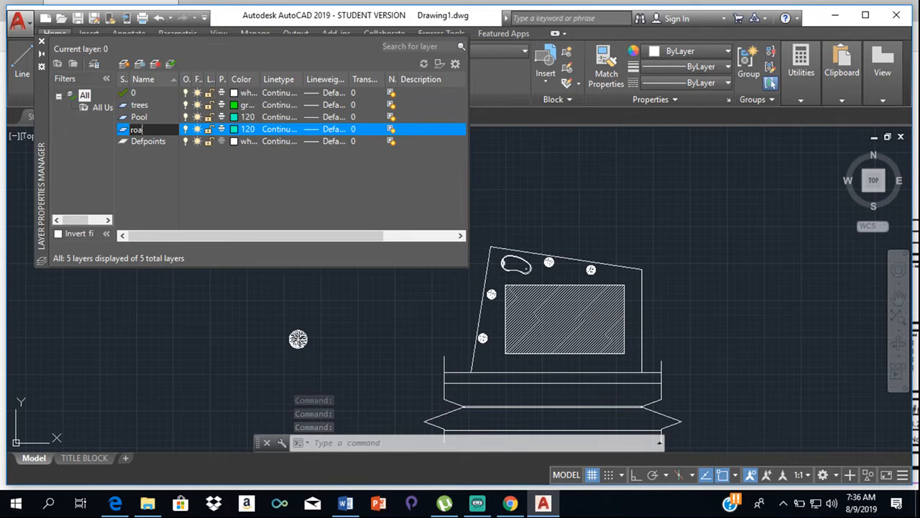
{"action": "left_click", "coordinate": [236, 130]}
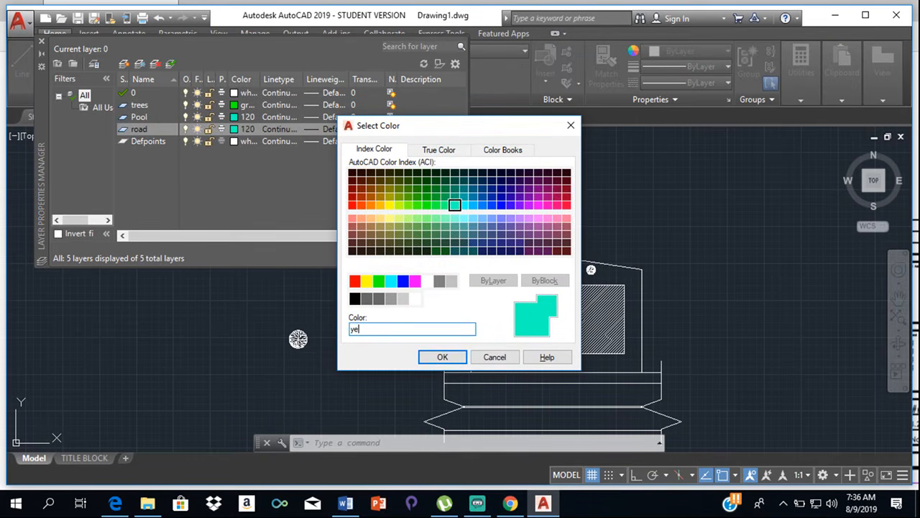
{"action": "type", "text": "yellow"}
{"action": "key", "text": "Return"}
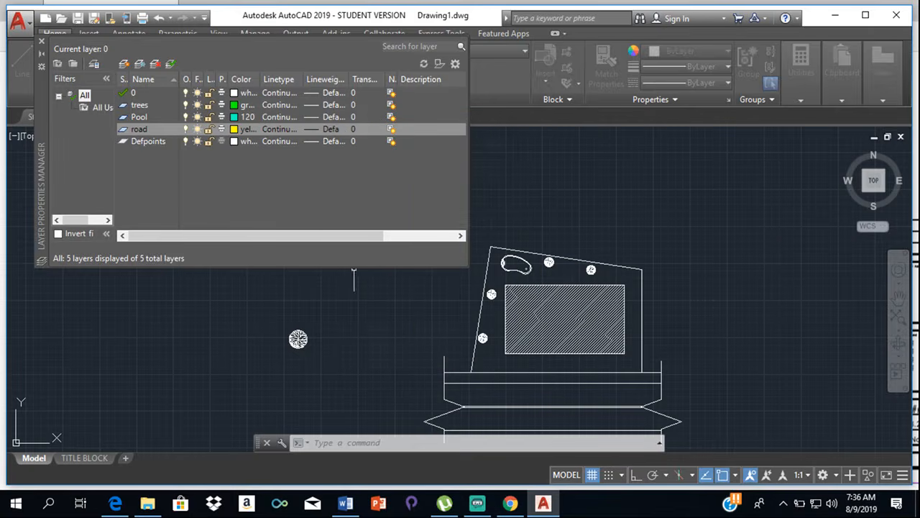
{"action": "left_click", "coordinate": [314, 130]}
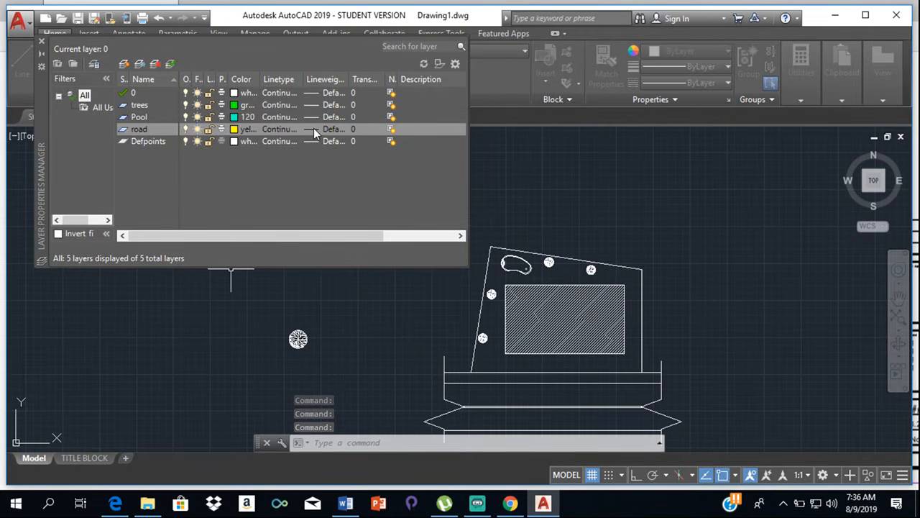
{"action": "left_click", "coordinate": [115, 505]}
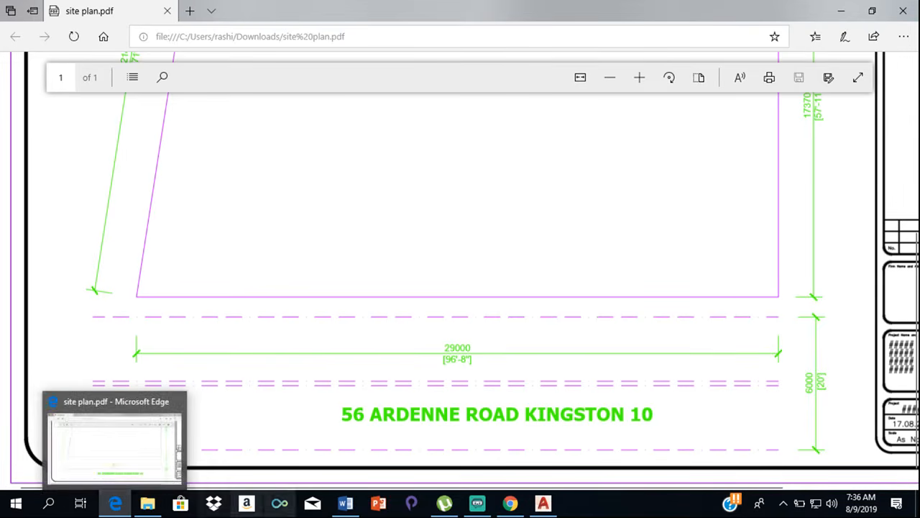
{"action": "left_click", "coordinate": [530, 463]}
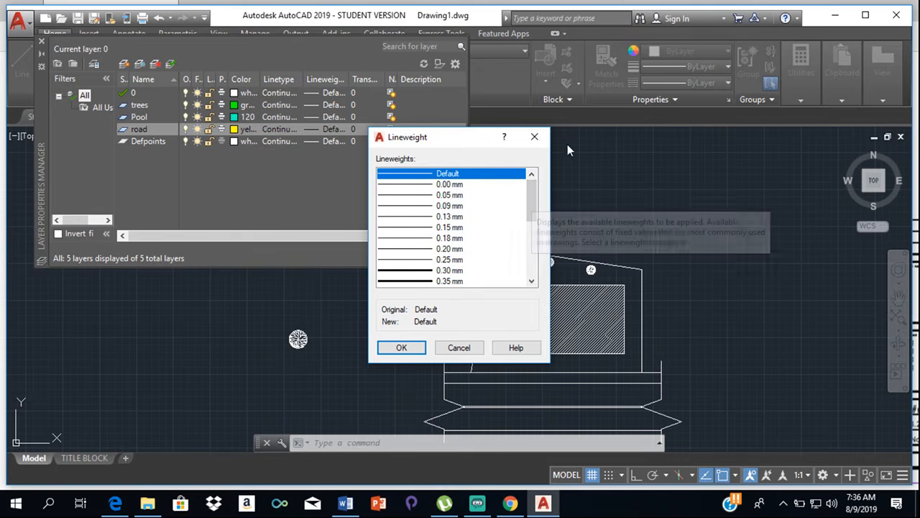
{"action": "left_click", "coordinate": [535, 137]}
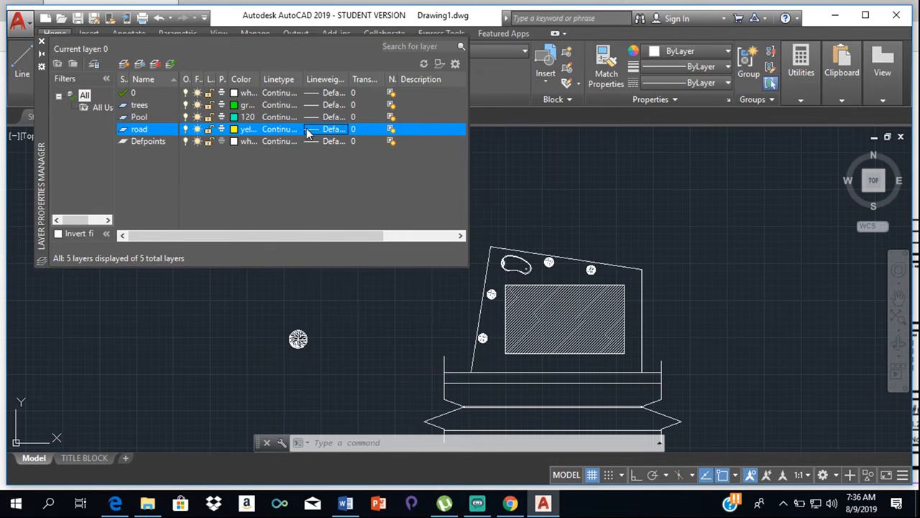
- Open the road layer's linetype selection and browse the acadiso.lin linetypes available for loading
{"action": "left_click", "coordinate": [280, 129]}
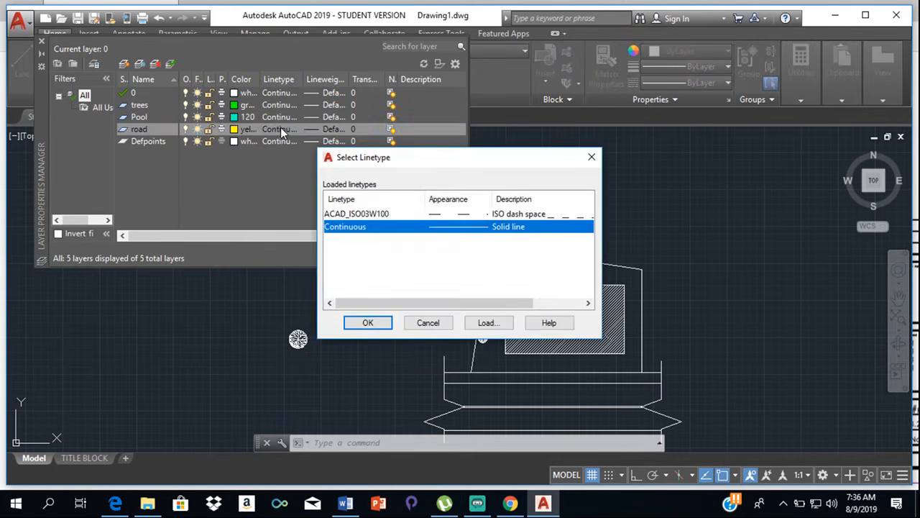
{"action": "left_click", "coordinate": [455, 216]}
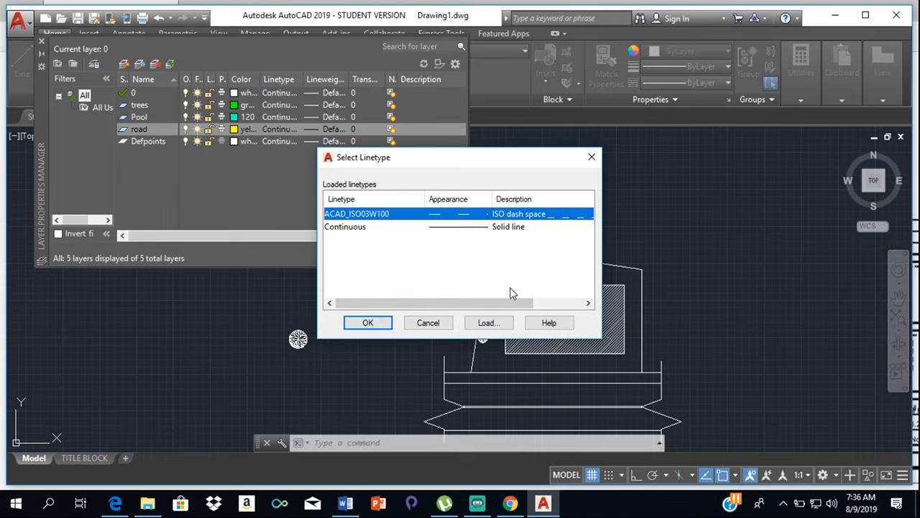
{"action": "left_click", "coordinate": [487, 323]}
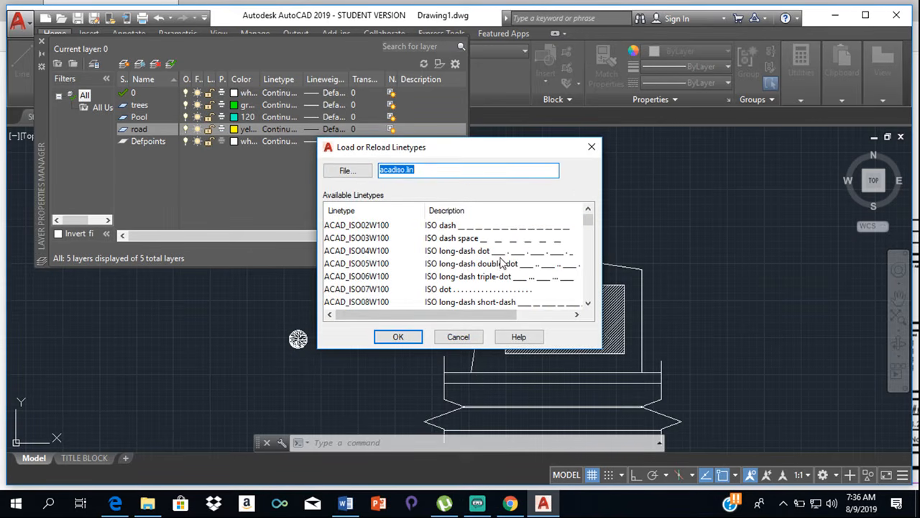
{"action": "scroll", "coordinate": [529, 259], "scroll_direction": "down", "scroll_amount": 1}
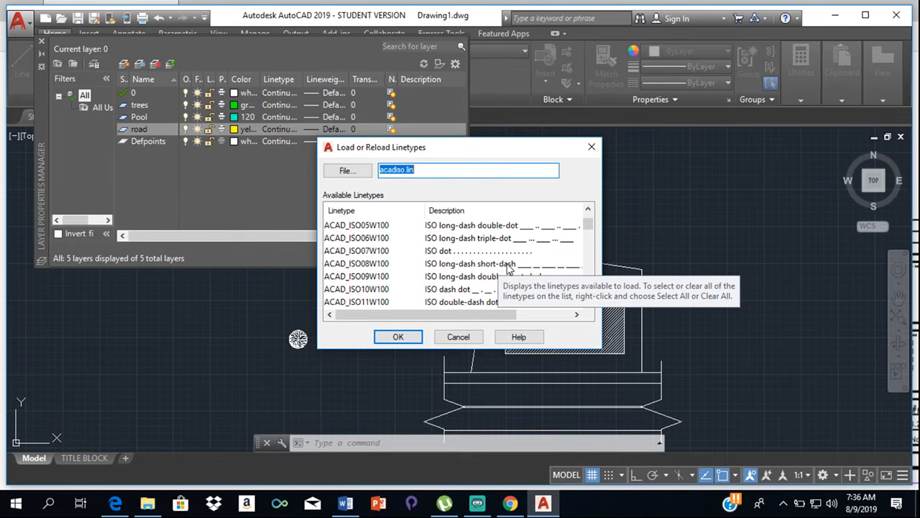
{"action": "scroll", "coordinate": [505, 267], "scroll_direction": "down", "scroll_amount": 4}
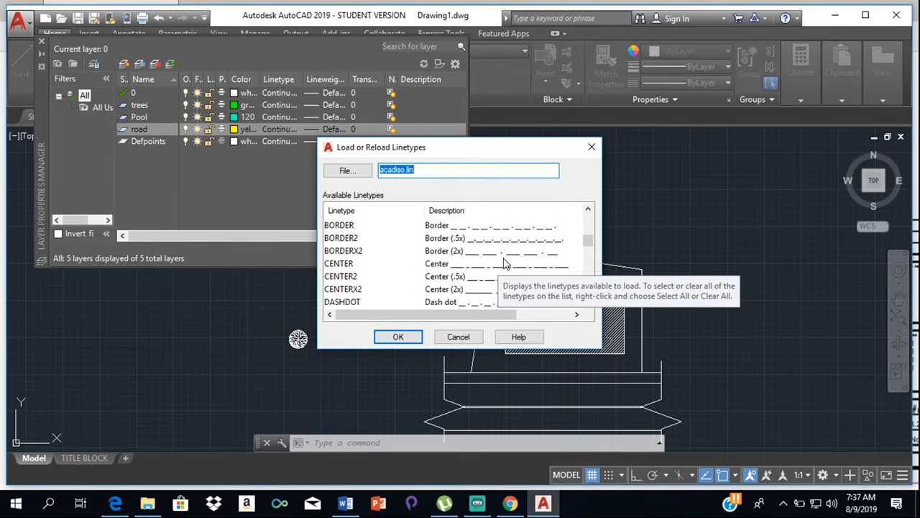
{"action": "scroll", "coordinate": [506, 278], "scroll_direction": "up", "scroll_amount": 5}
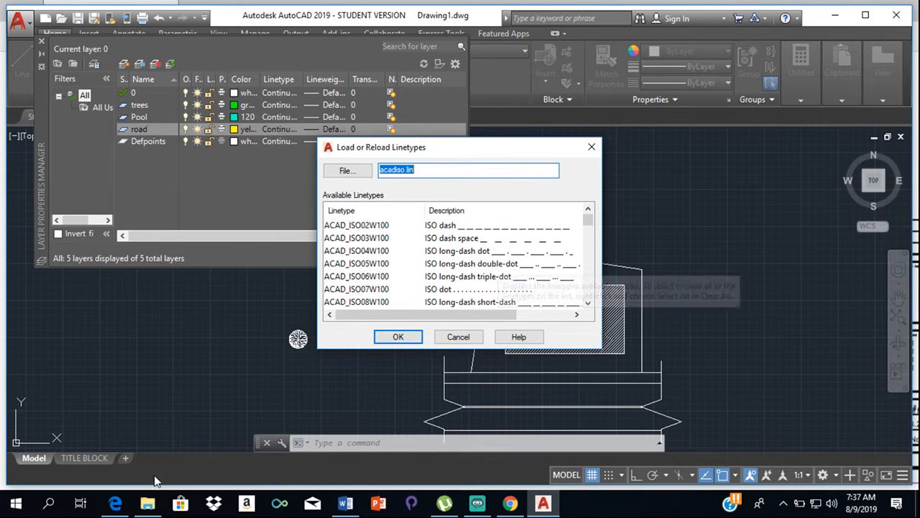
- Switch to the site plan PDF in Edge, check the dash pattern of the road lines, and return to AutoCAD
{"action": "left_click", "coordinate": [120, 505]}
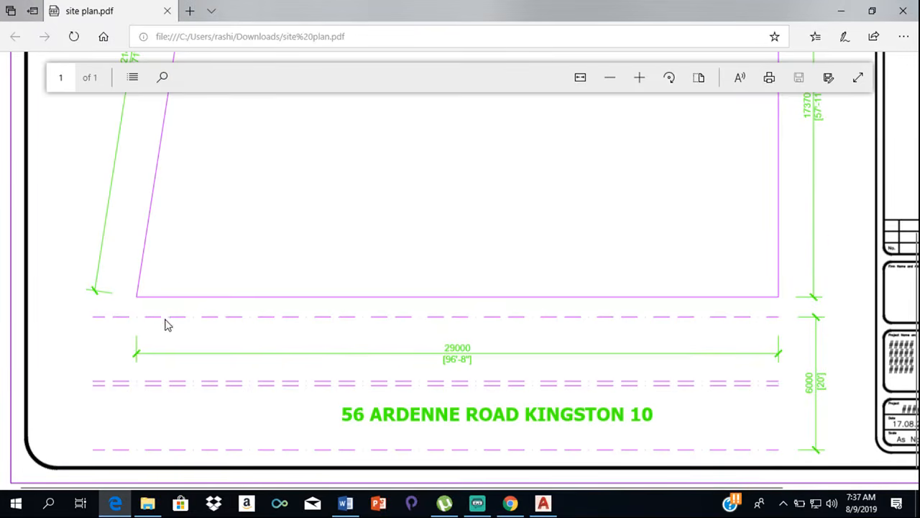
{"action": "scroll", "coordinate": [280, 376], "scroll_direction": "up", "scroll_amount": 2}
{"action": "scroll", "coordinate": [302, 340], "scroll_direction": "down", "scroll_amount": 2}
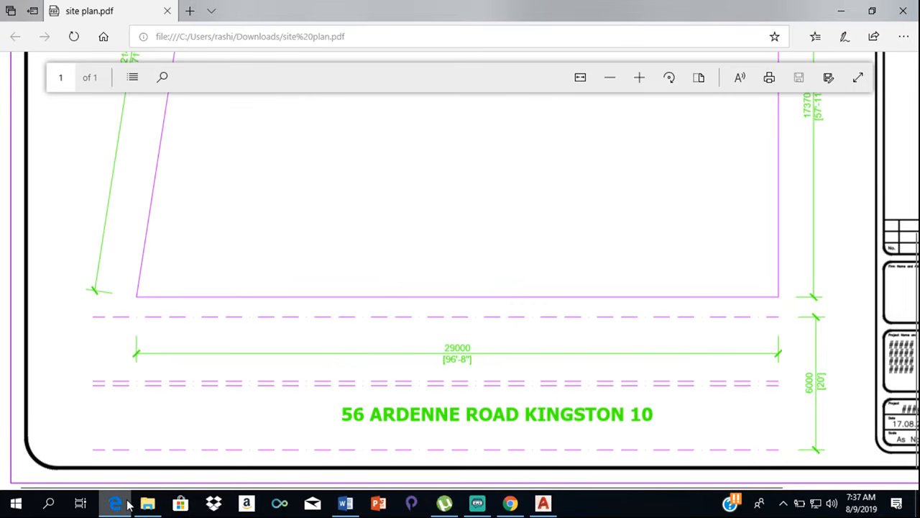
{"action": "left_click", "coordinate": [541, 503]}
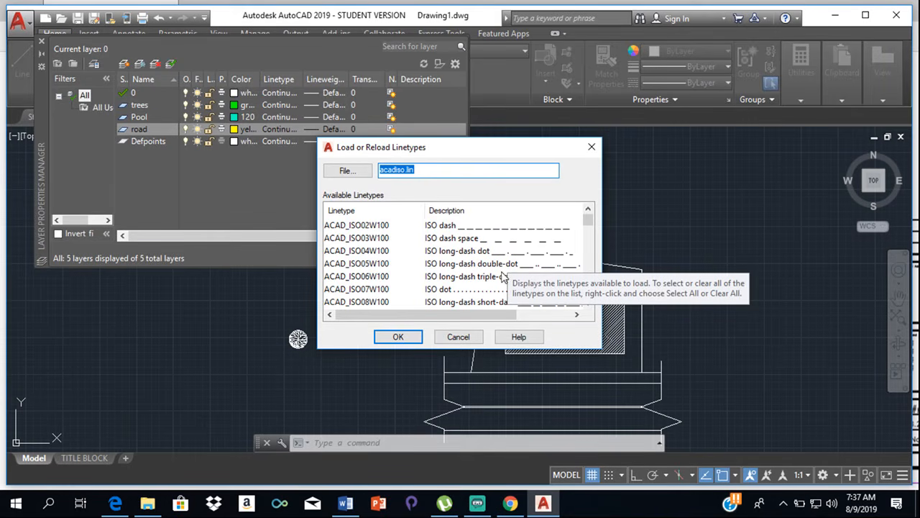
- Load the ACAD_ISO11W100 linetype, assign ACAD_ISO03W100 to the road layer, and close the layer manager
{"action": "scroll", "coordinate": [478, 287], "scroll_direction": "down", "scroll_amount": 2}
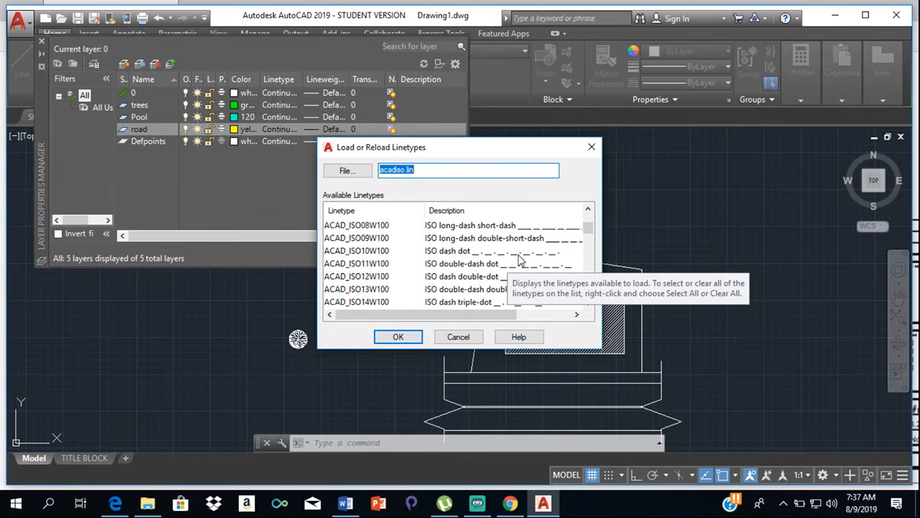
{"action": "scroll", "coordinate": [519, 259], "scroll_direction": "down", "scroll_amount": 1}
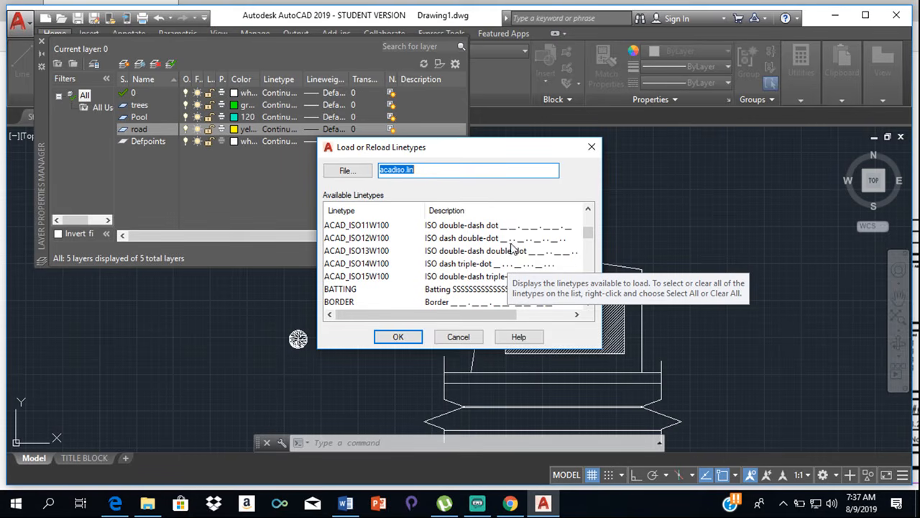
{"action": "left_click", "coordinate": [462, 225]}
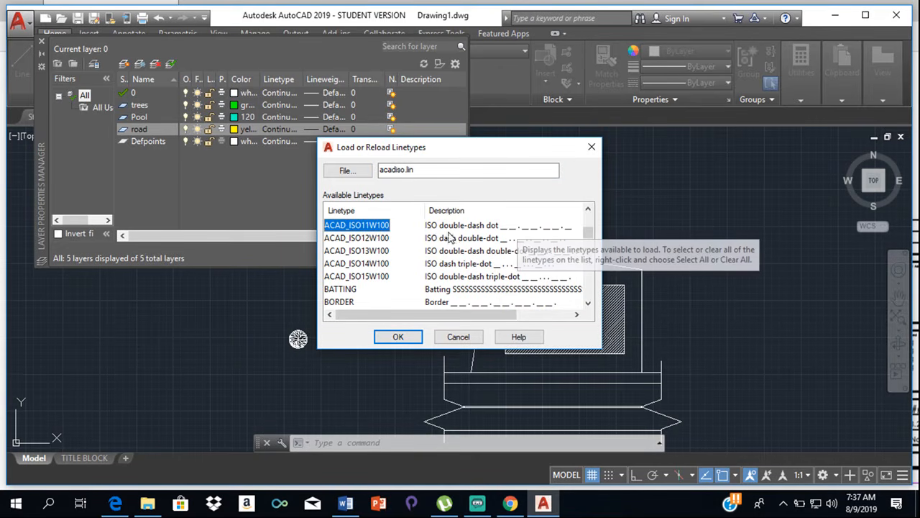
{"action": "left_click", "coordinate": [405, 335]}
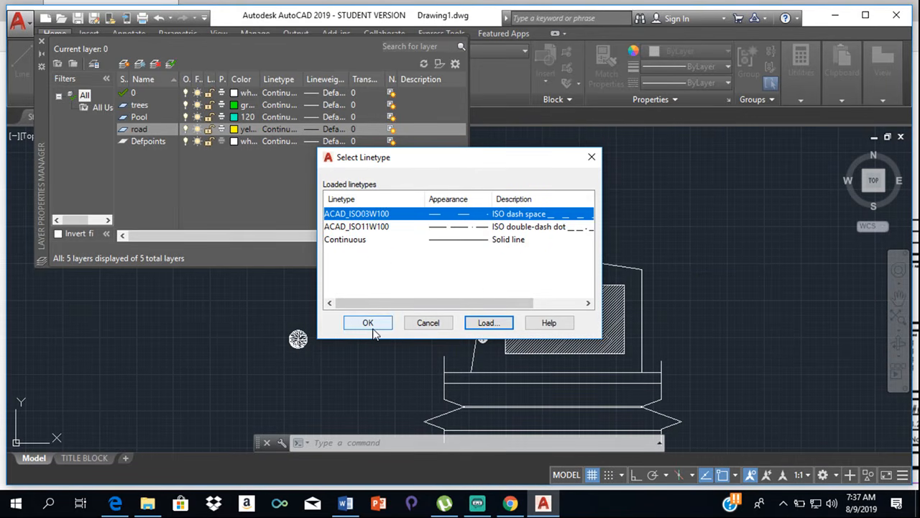
{"action": "left_click", "coordinate": [372, 329]}
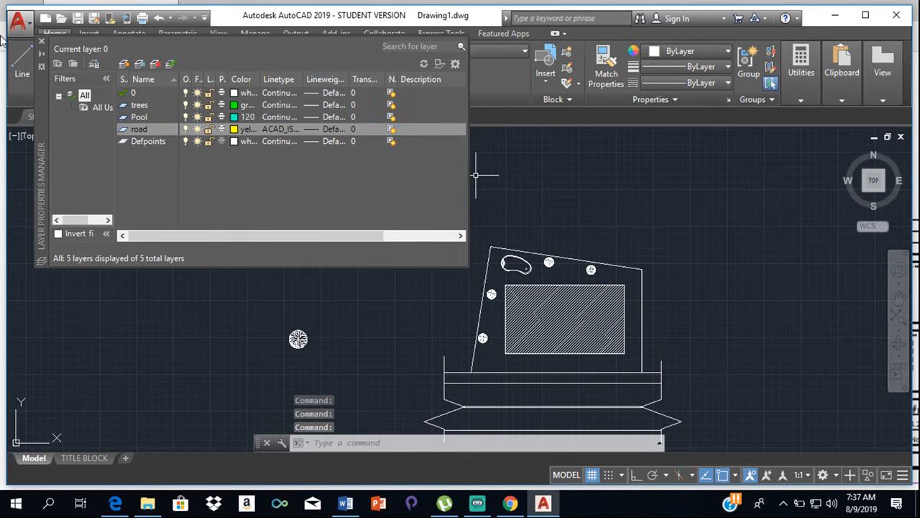
{"action": "left_click", "coordinate": [41, 44]}
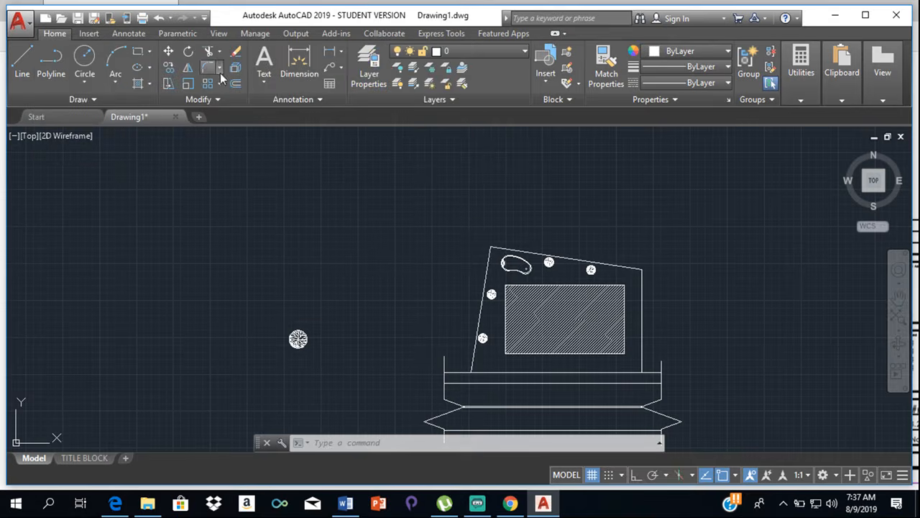
- Assign the pool block in the plot's northwest corner to the Pool layer
{"action": "scroll", "coordinate": [532, 265], "scroll_direction": "up", "scroll_amount": 2}
{"action": "left_click", "coordinate": [522, 267]}
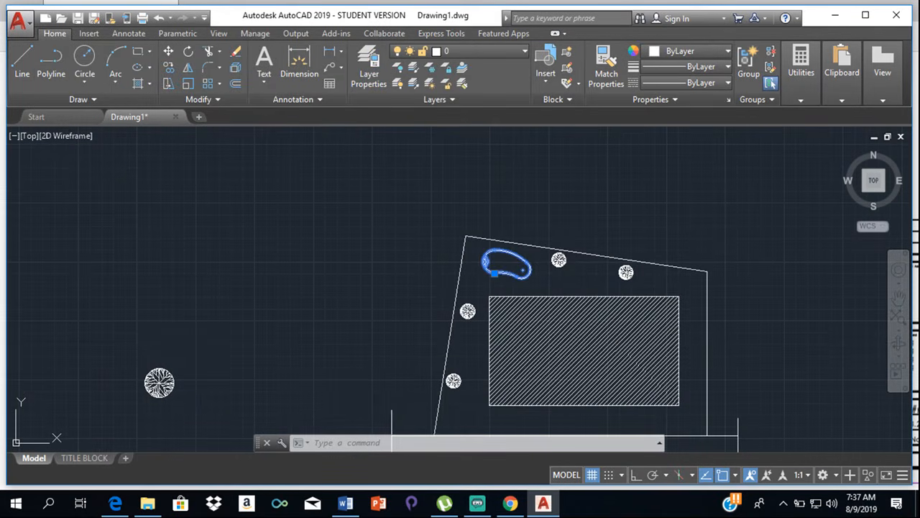
{"action": "left_click", "coordinate": [559, 255]}
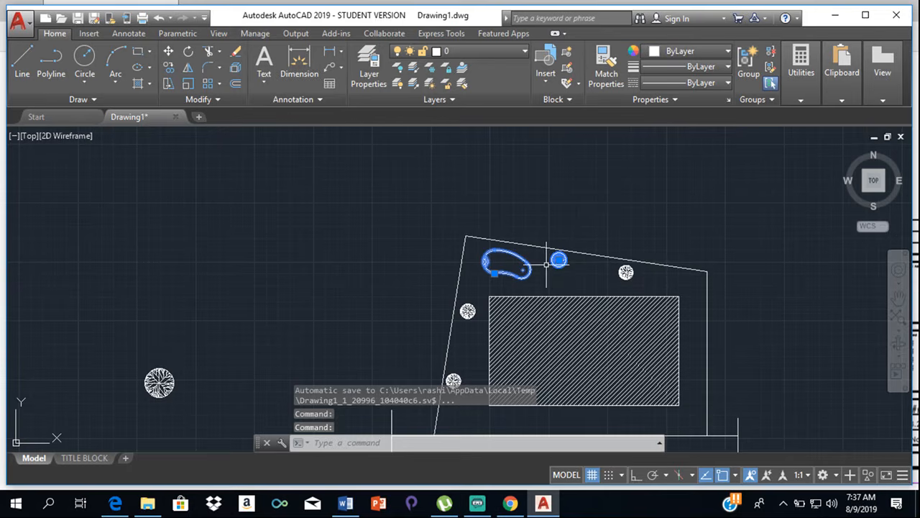
{"action": "key", "text": "Escape"}
{"action": "left_click", "coordinate": [514, 249]}
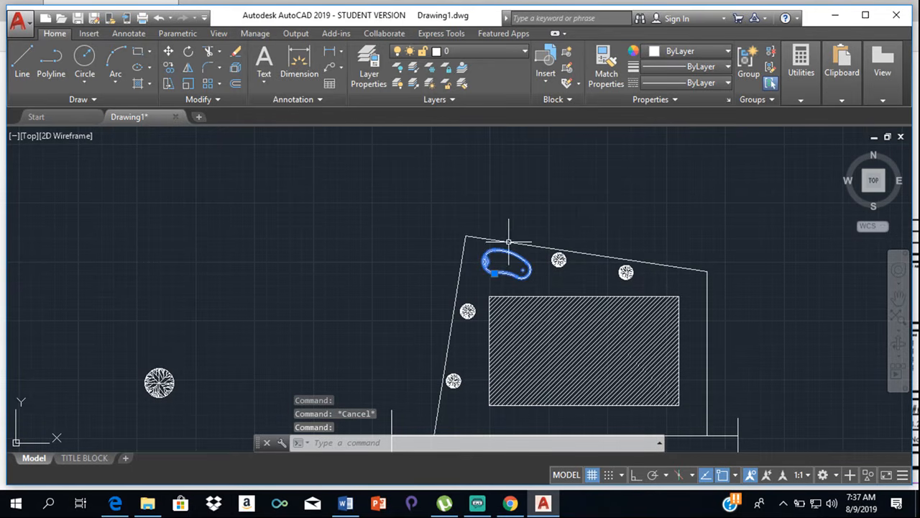
{"action": "left_click", "coordinate": [489, 53]}
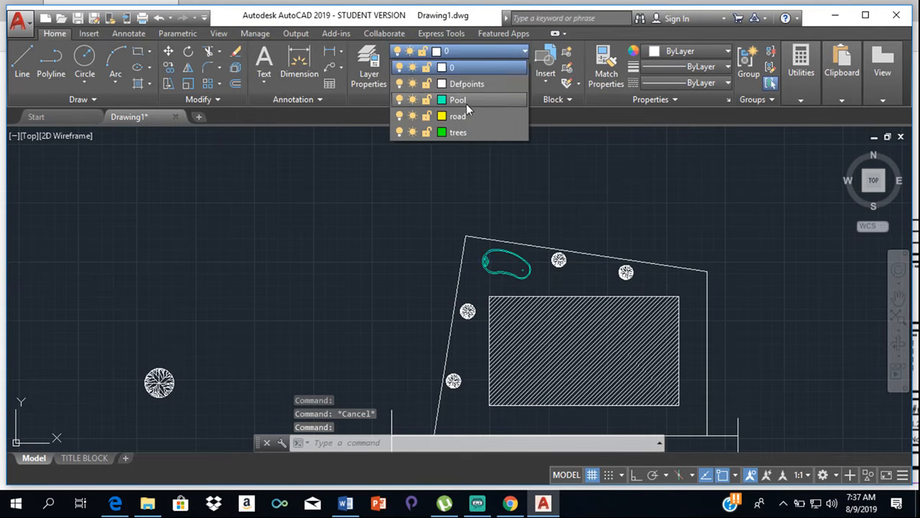
{"action": "left_click", "coordinate": [466, 102]}
{"action": "key", "text": "Escape"}
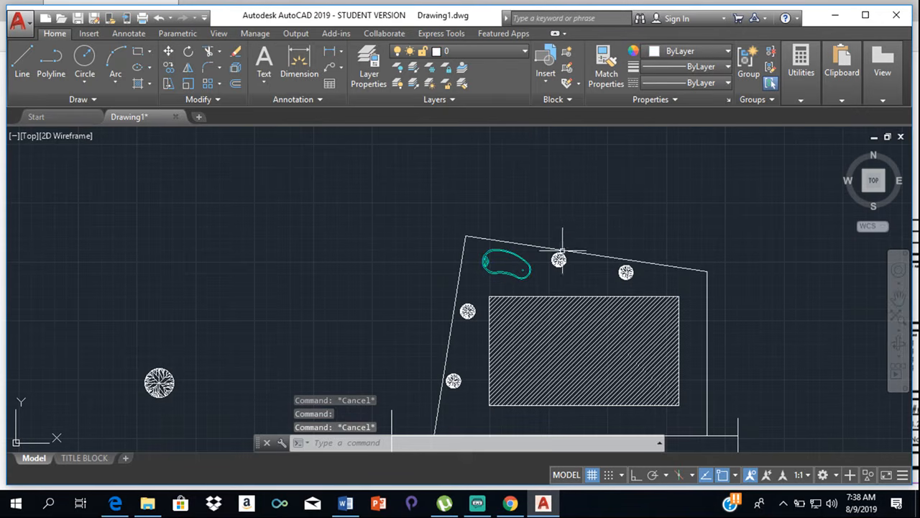
- Assign the four tree blocks along the plot's north and west sides to the trees layer
{"action": "left_click", "coordinate": [558, 260]}
{"action": "left_click", "coordinate": [627, 272]}
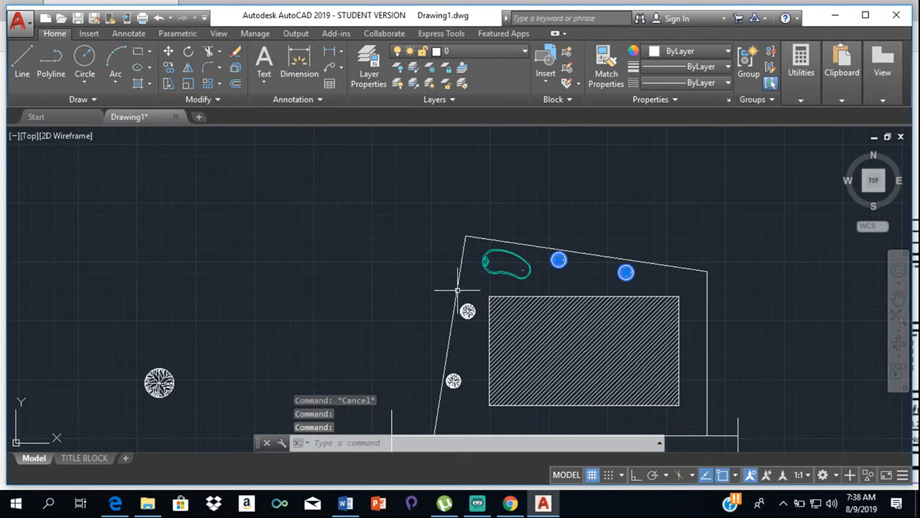
{"action": "left_click", "coordinate": [467, 311]}
{"action": "left_click", "coordinate": [454, 380]}
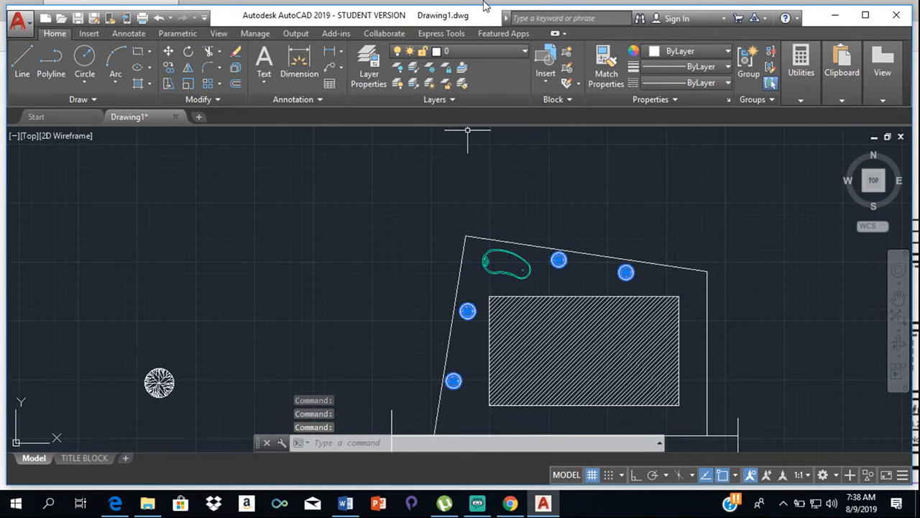
{"action": "left_click", "coordinate": [507, 52]}
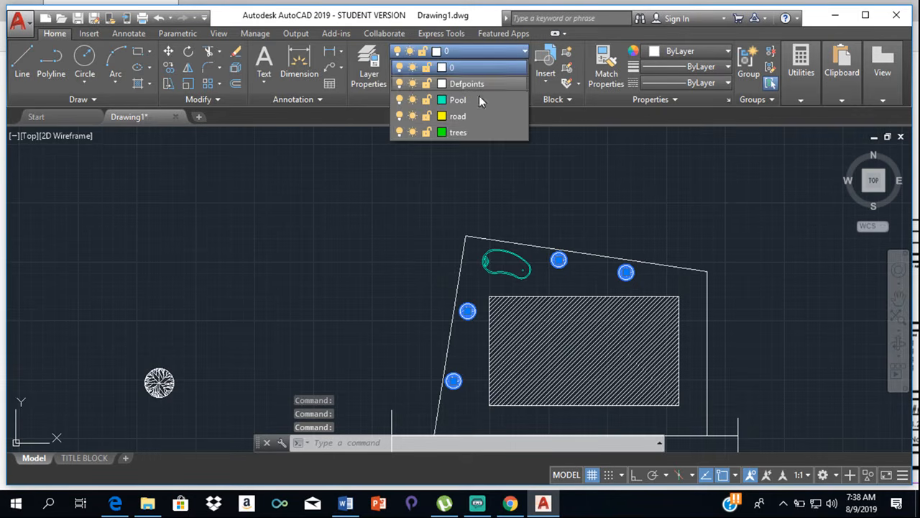
{"action": "left_click", "coordinate": [464, 132]}
{"action": "key", "text": "Escape"}
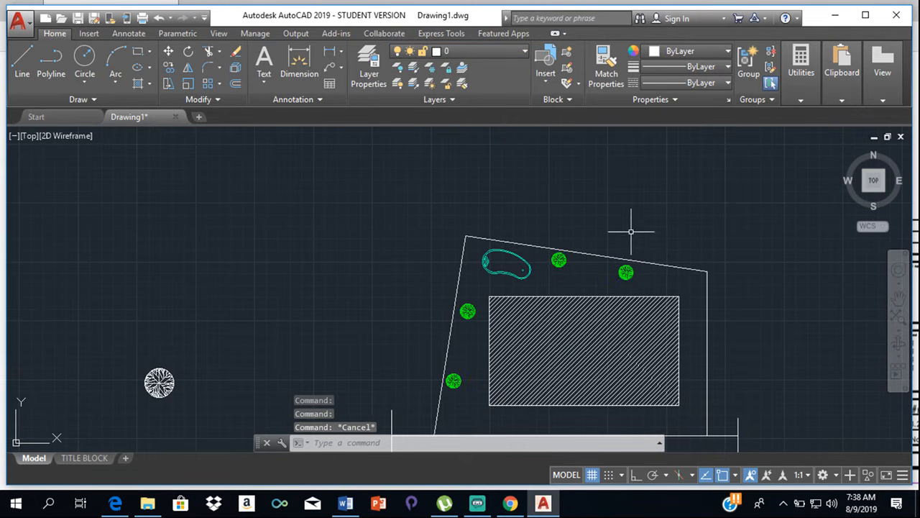
- Assign the upper, double middle and lower horizontal road lines, including their short end segments, to the road layer
{"action": "middle_click_drag", "start_coordinate": [633, 222], "coordinate": [632, 120]}
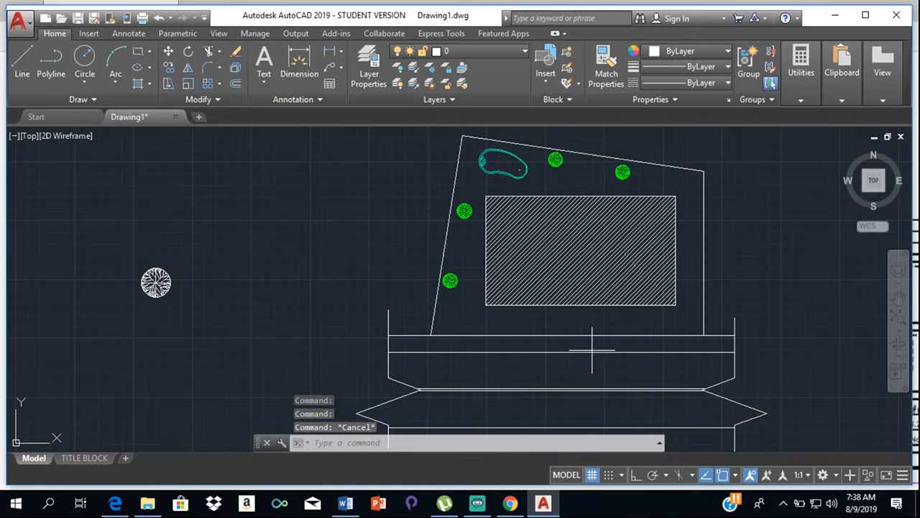
{"action": "left_click", "coordinate": [671, 358]}
{"action": "left_click", "coordinate": [673, 359]}
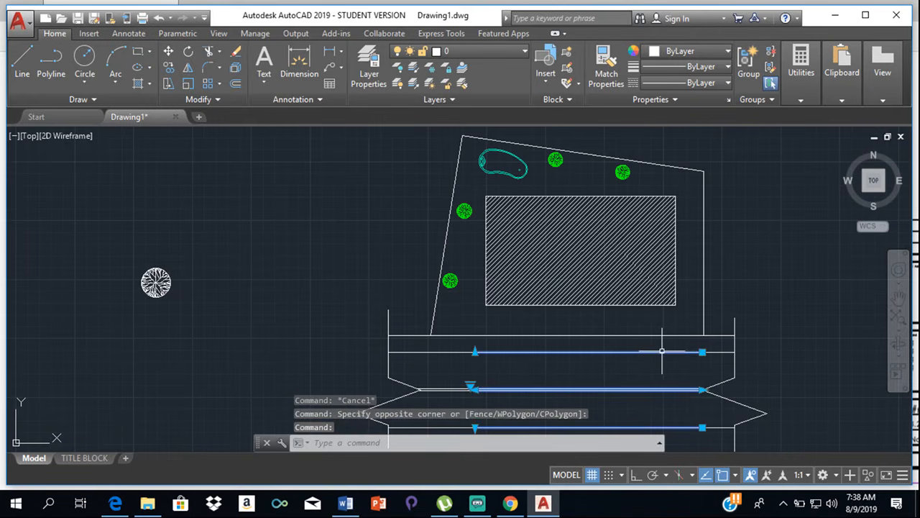
{"action": "left_click", "coordinate": [723, 351]}
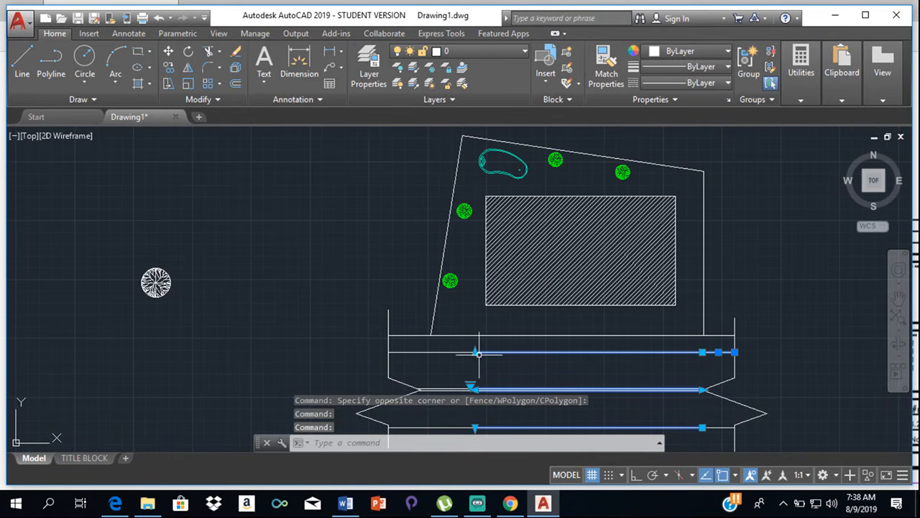
{"action": "left_click", "coordinate": [447, 352]}
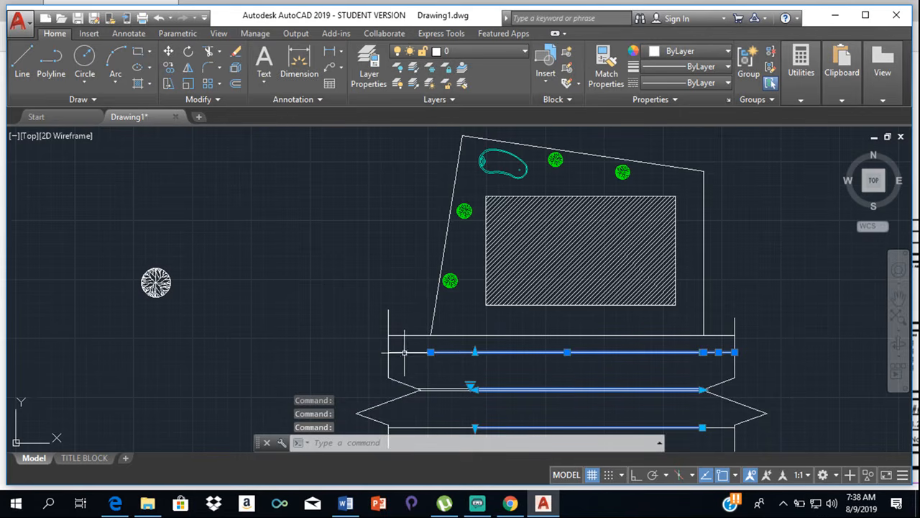
{"action": "middle_click_drag", "start_coordinate": [484, 369], "coordinate": [568, 269]}
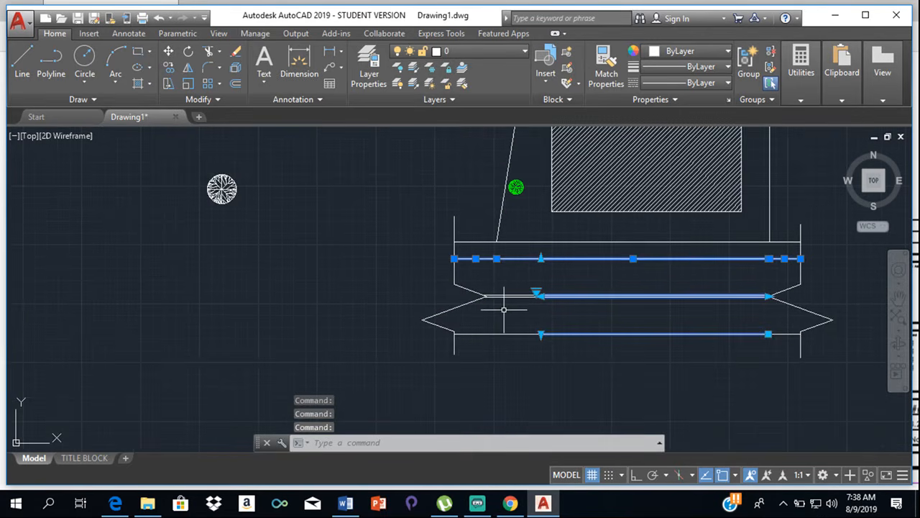
{"action": "scroll", "coordinate": [501, 288], "scroll_direction": "up", "scroll_amount": 5}
{"action": "left_click", "coordinate": [502, 278]}
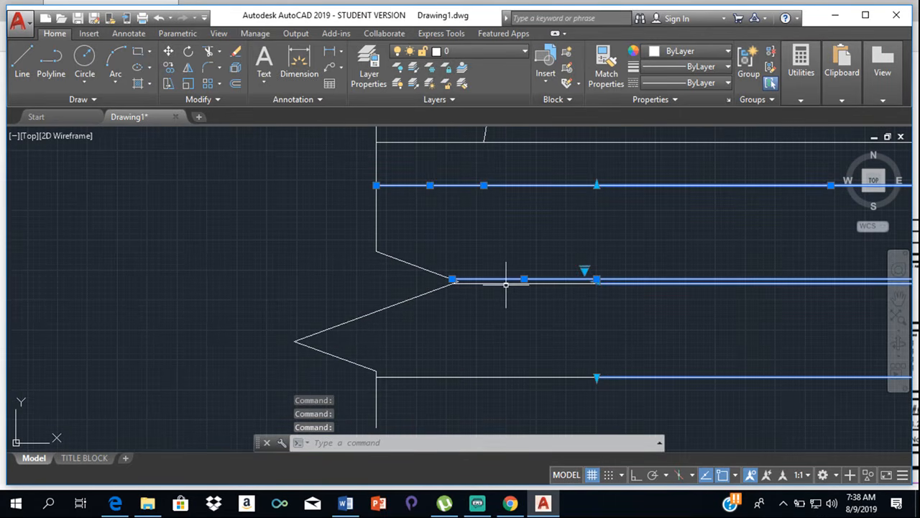
{"action": "left_click", "coordinate": [494, 375]}
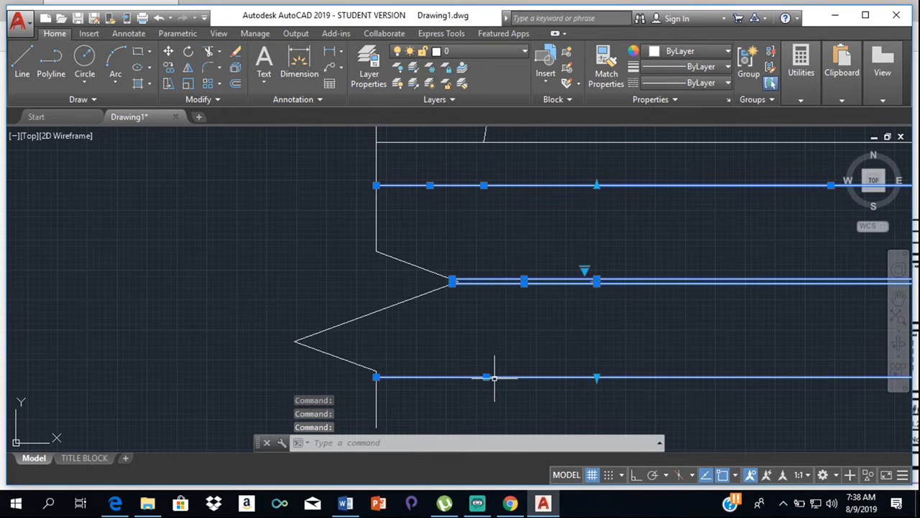
{"action": "left_click", "coordinate": [522, 54]}
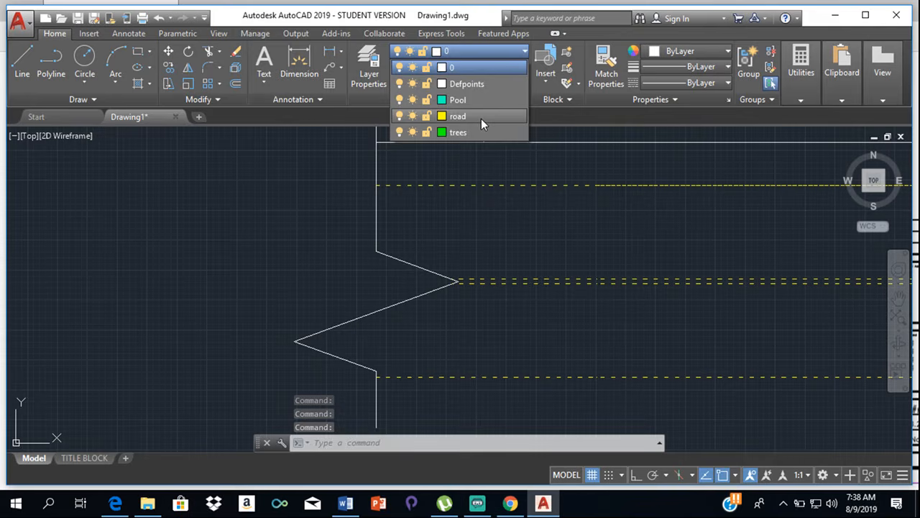
{"action": "left_click", "coordinate": [481, 117]}
{"action": "key", "text": "Escape"}
- Examine the dash pattern along the road lines and check the properties of the upper line
{"action": "scroll", "coordinate": [692, 302], "scroll_direction": "down", "scroll_amount": 2}
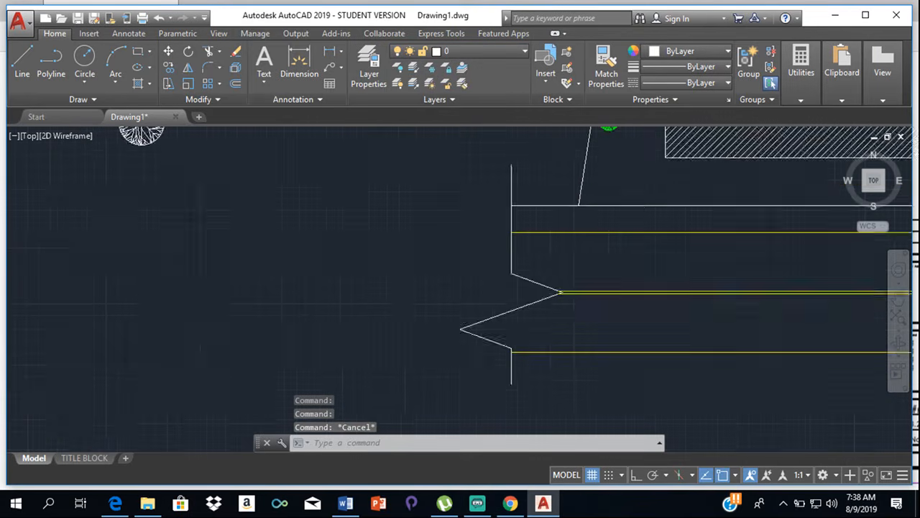
{"action": "scroll", "coordinate": [726, 310], "scroll_direction": "down", "scroll_amount": 1}
{"action": "middle_click_drag", "start_coordinate": [728, 310], "coordinate": [492, 248]}
{"action": "scroll", "coordinate": [517, 243], "scroll_direction": "up", "scroll_amount": 1}
{"action": "scroll", "coordinate": [528, 237], "scroll_direction": "up", "scroll_amount": 1}
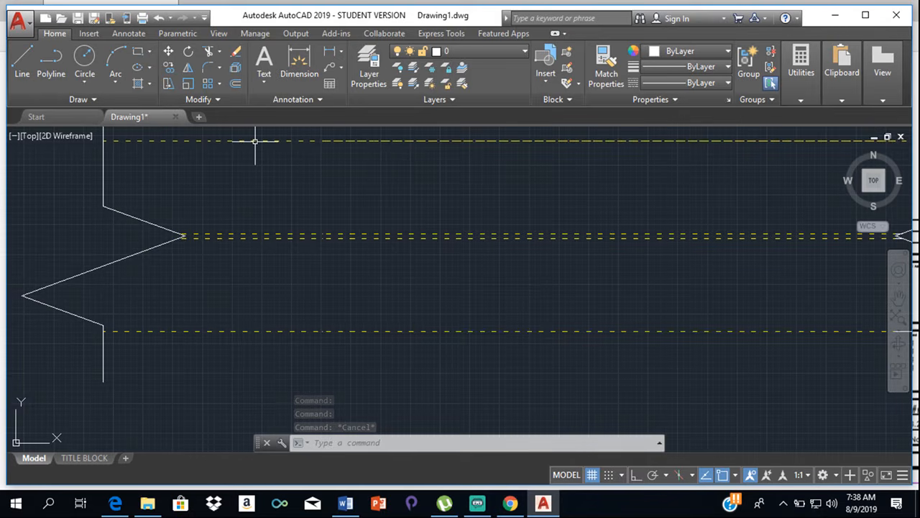
{"action": "mouse_move", "coordinate": [255, 140]}
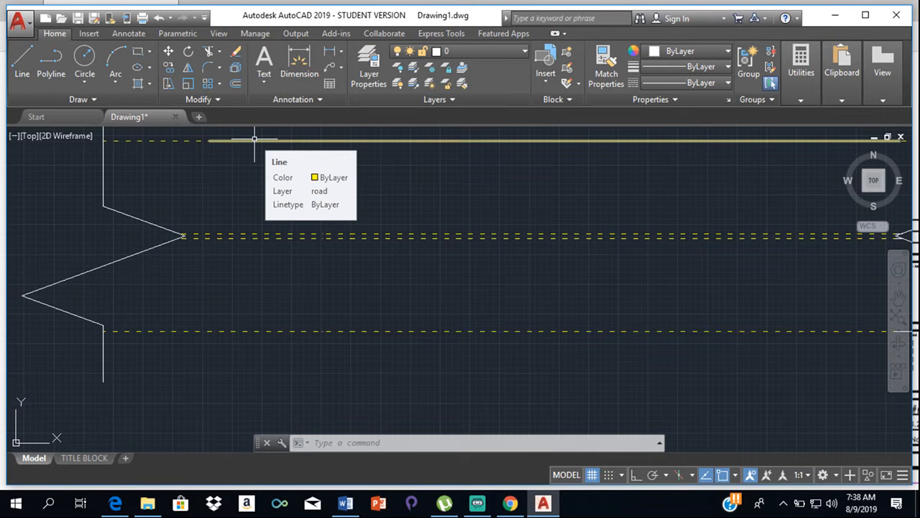
{"action": "scroll", "coordinate": [255, 139], "scroll_direction": "down", "scroll_amount": 4}
{"action": "scroll", "coordinate": [369, 197], "scroll_direction": "down", "scroll_amount": 2}
{"action": "middle_click_drag", "start_coordinate": [364, 161], "coordinate": [396, 232]}
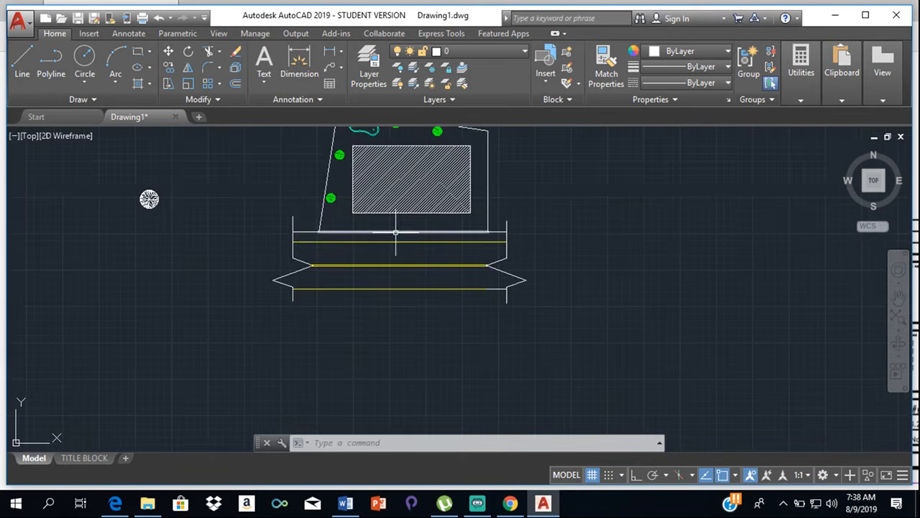
- Erase the long line that overlaps the arrayed line along the upper road edge
{"action": "scroll", "coordinate": [395, 232], "scroll_direction": "up", "scroll_amount": 5}
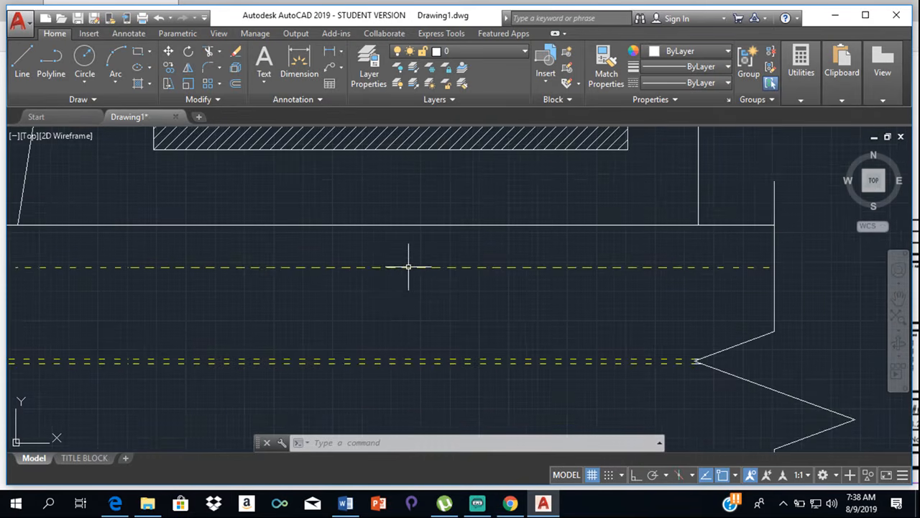
{"action": "middle_click_drag", "start_coordinate": [452, 266], "coordinate": [535, 273]}
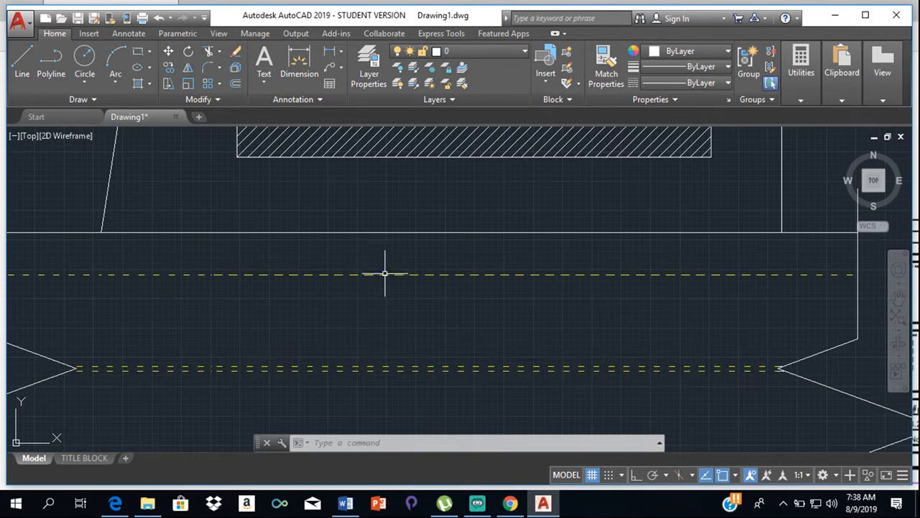
{"action": "middle_click_drag", "start_coordinate": [385, 274], "coordinate": [497, 248]}
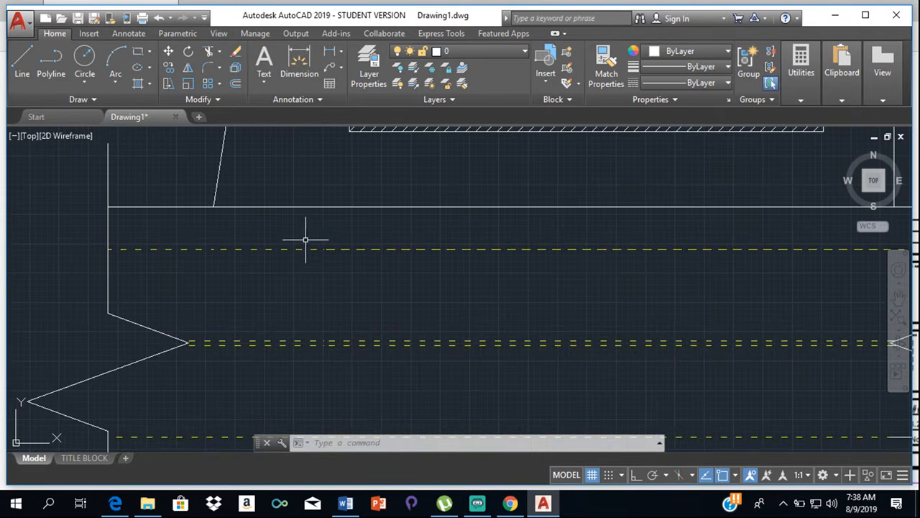
{"action": "left_click", "coordinate": [264, 249]}
{"action": "key", "text": "Delete"}
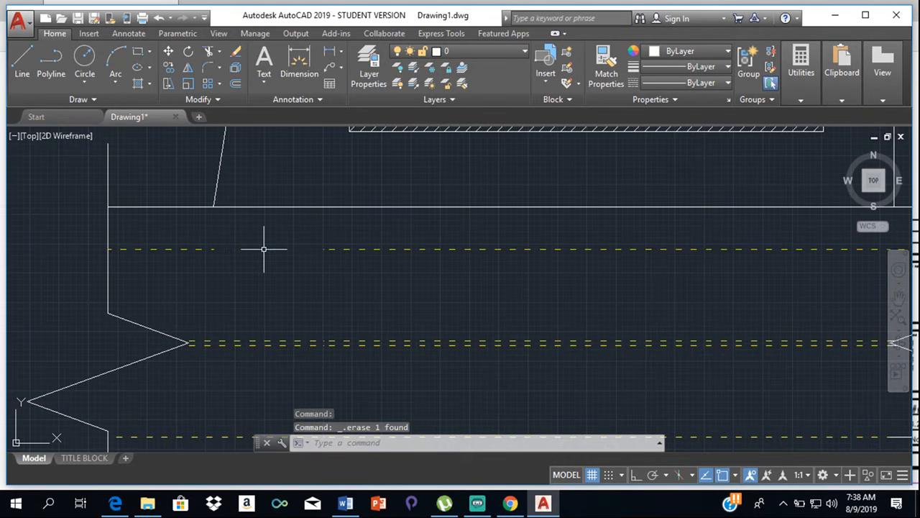
{"action": "scroll", "coordinate": [503, 265], "scroll_direction": "down", "scroll_amount": 2}
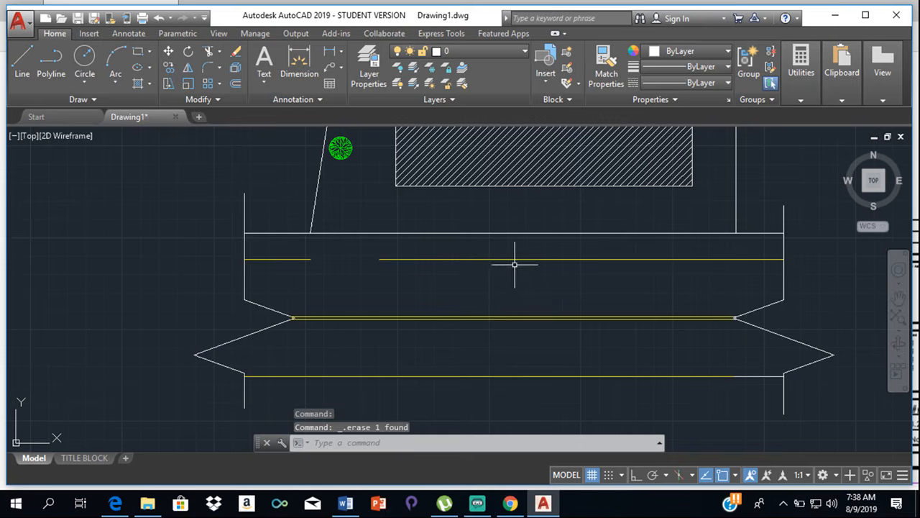
{"action": "scroll", "coordinate": [386, 260], "scroll_direction": "up", "scroll_amount": 2}
{"action": "left_click", "coordinate": [379, 258]}
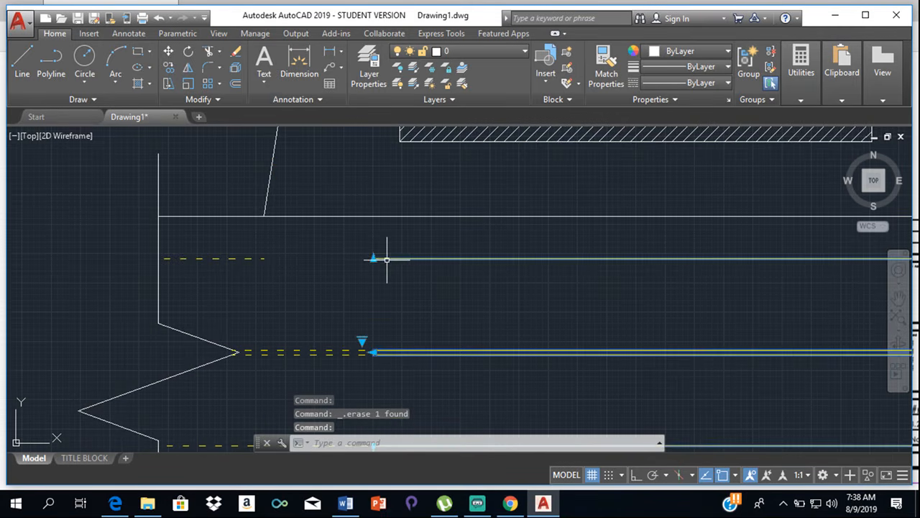
{"action": "left_click", "coordinate": [373, 258]}
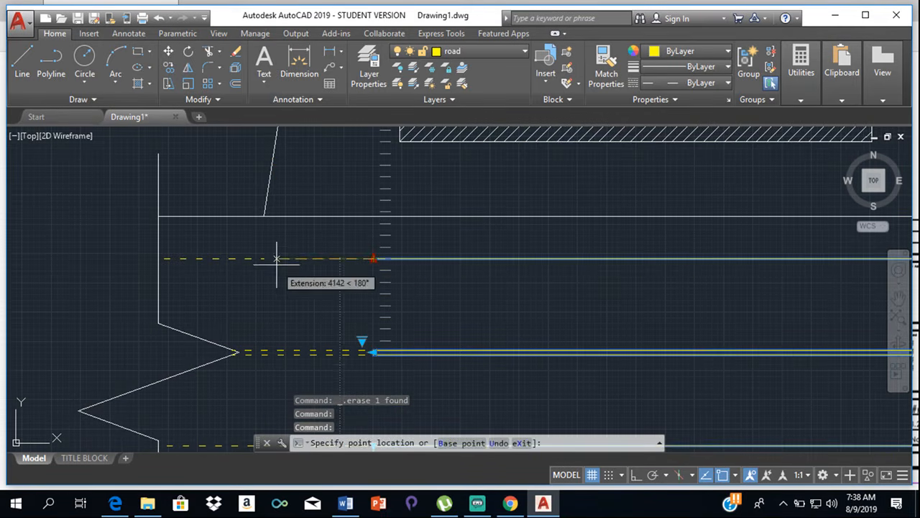
{"action": "key", "text": "Escape"}
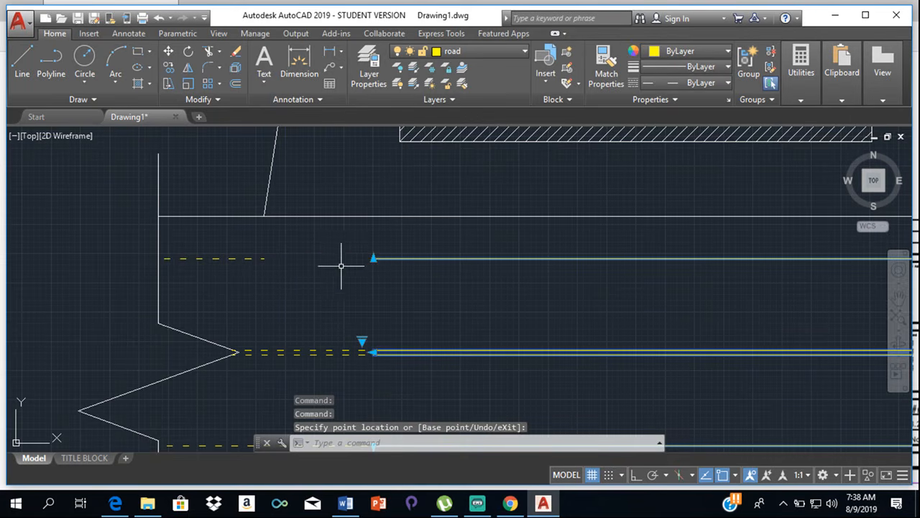
{"action": "left_click", "coordinate": [374, 258]}
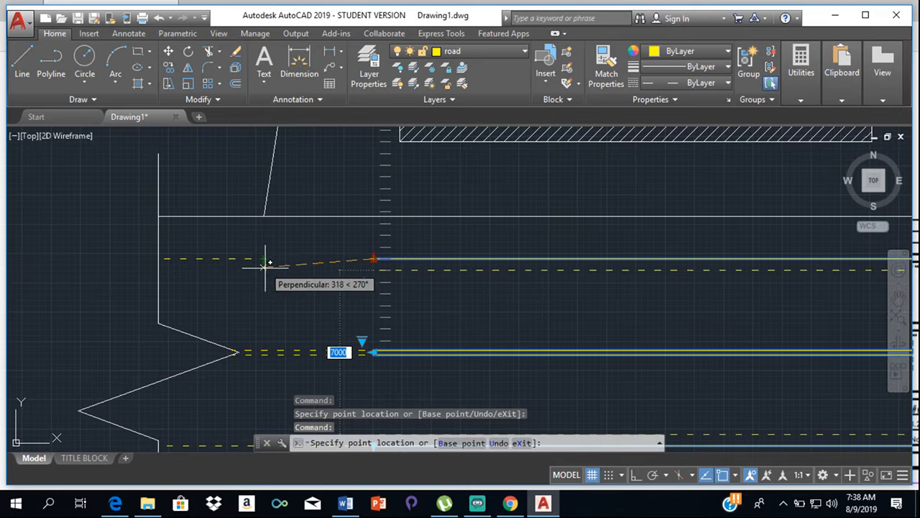
{"action": "key", "text": "Escape"}
{"action": "key", "text": "Escape"}
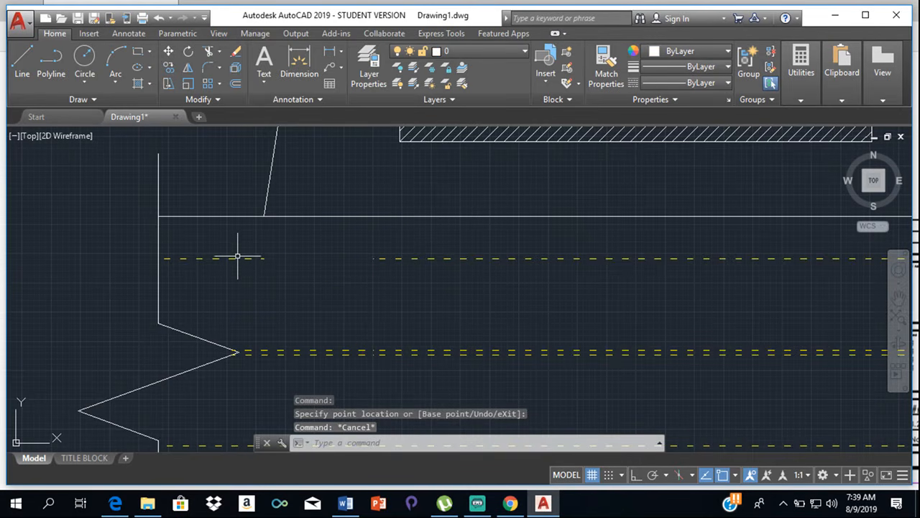
- Draw a line on layer 0 across the gap in the upper road line, and erase it
{"action": "scroll", "coordinate": [238, 257], "scroll_direction": "up", "scroll_amount": 5}
{"action": "scroll", "coordinate": [329, 248], "scroll_direction": "down", "scroll_amount": 2}
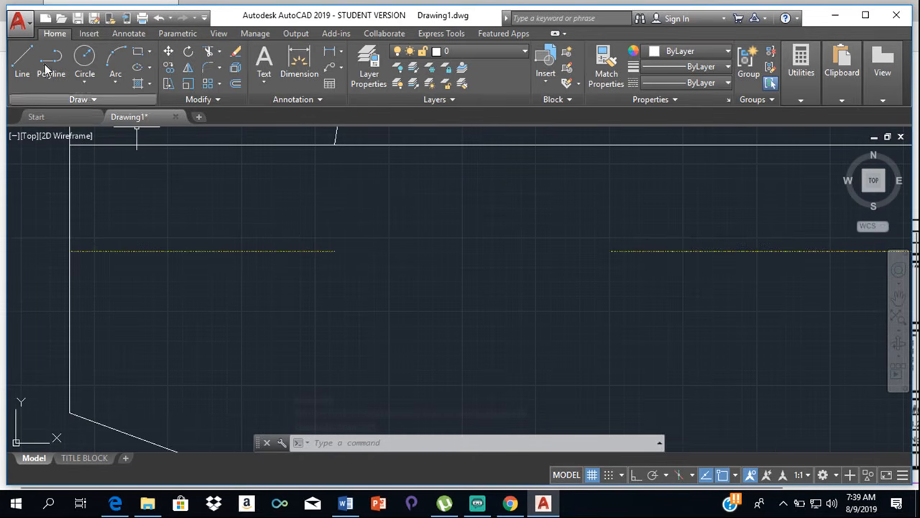
{"action": "left_click", "coordinate": [23, 62]}
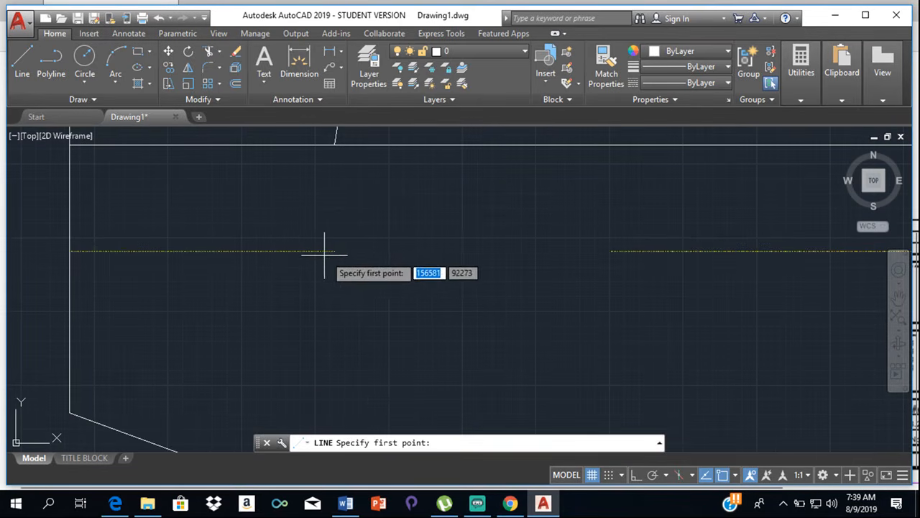
{"action": "left_click", "coordinate": [332, 251]}
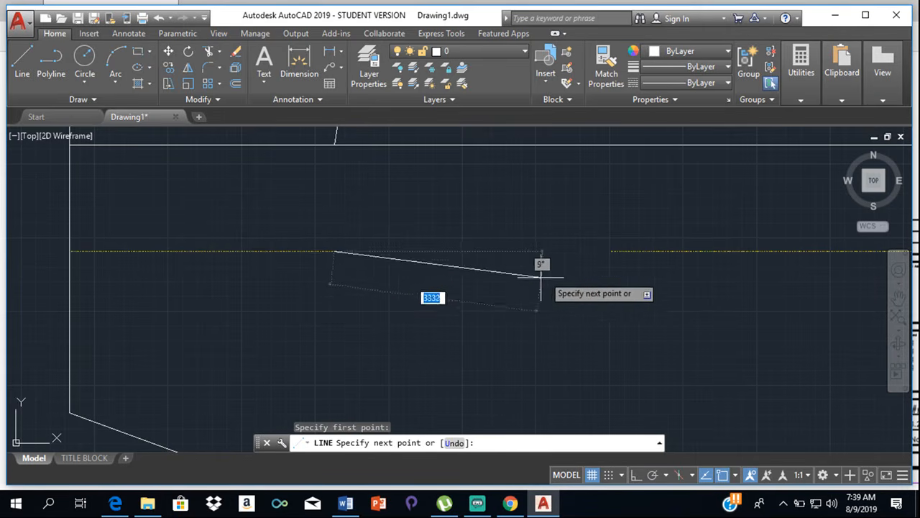
{"action": "left_click", "coordinate": [612, 251]}
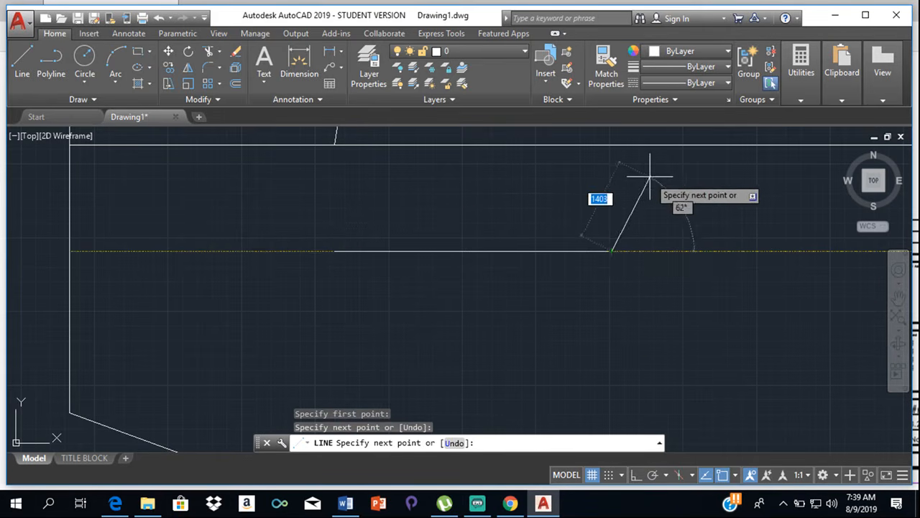
{"action": "key", "text": "Escape"}
{"action": "left_click", "coordinate": [548, 251]}
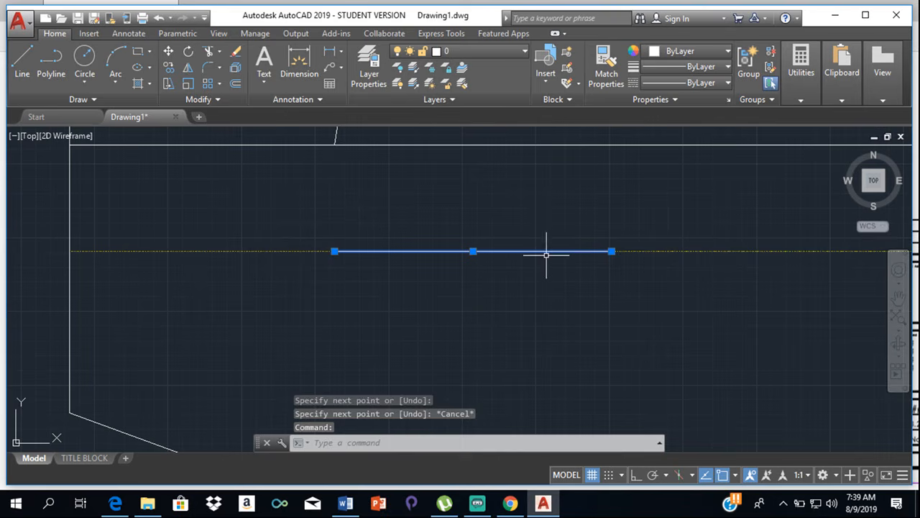
{"action": "key", "text": "Delete"}
- Make road the current layer and draw a line across the gap in the upper road line, from endpoint to endpoint
{"action": "left_click", "coordinate": [489, 51]}
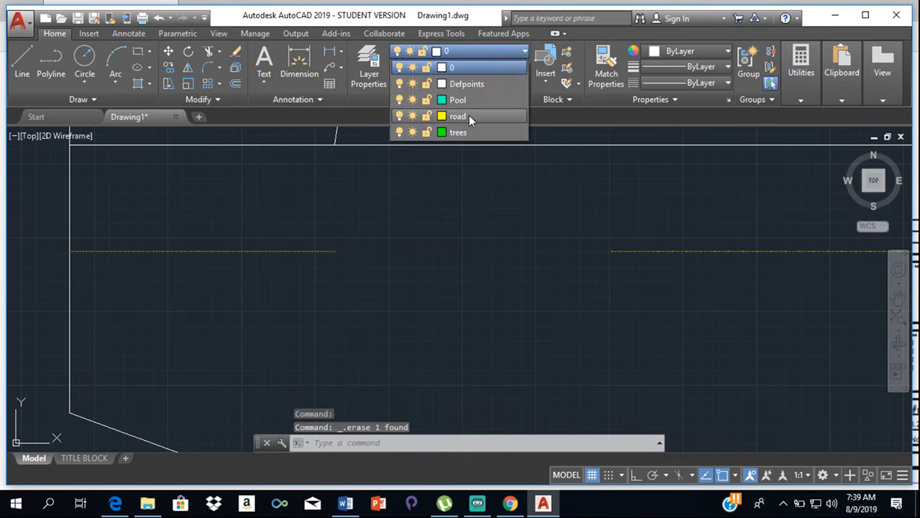
{"action": "left_click", "coordinate": [469, 115]}
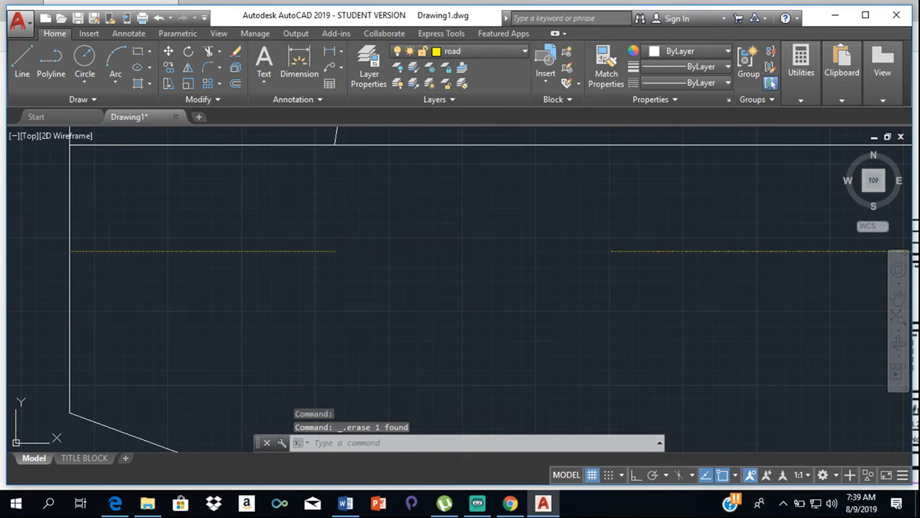
{"action": "left_click", "coordinate": [23, 61]}
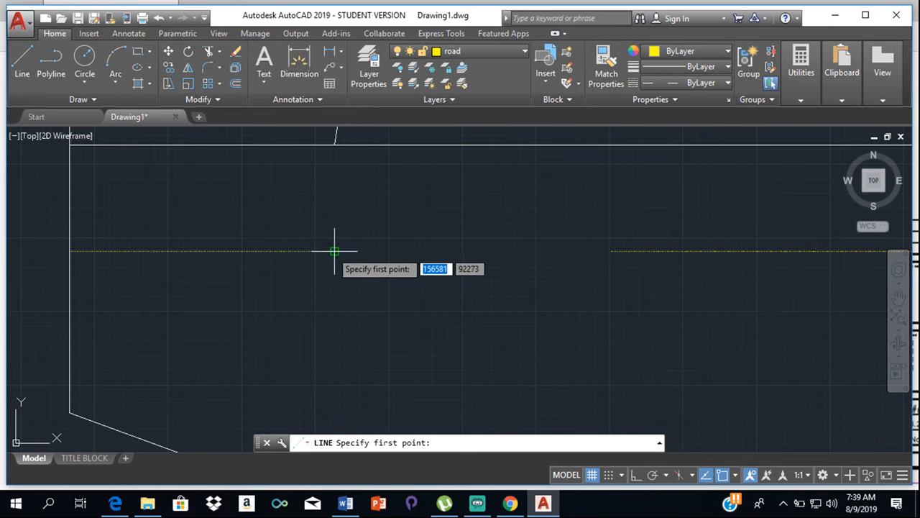
{"action": "left_click", "coordinate": [334, 250]}
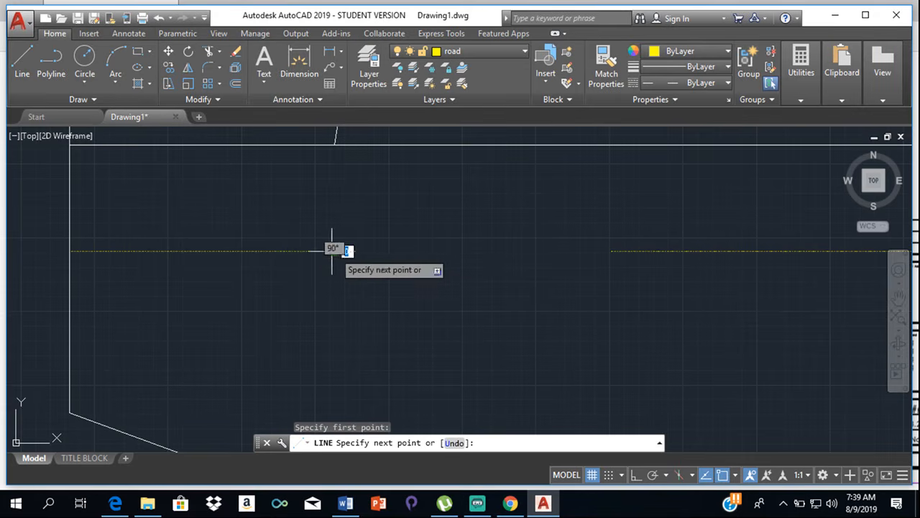
{"action": "left_click", "coordinate": [610, 250]}
{"action": "key", "text": "Escape"}
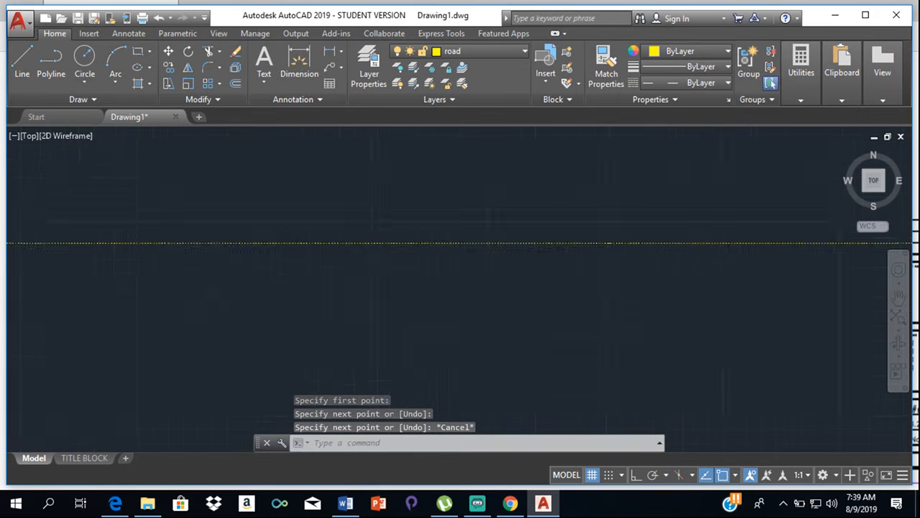
- Examine the dash pattern along the upper, double middle and lower road lines
{"action": "scroll", "coordinate": [600, 246], "scroll_direction": "up", "scroll_amount": 3}
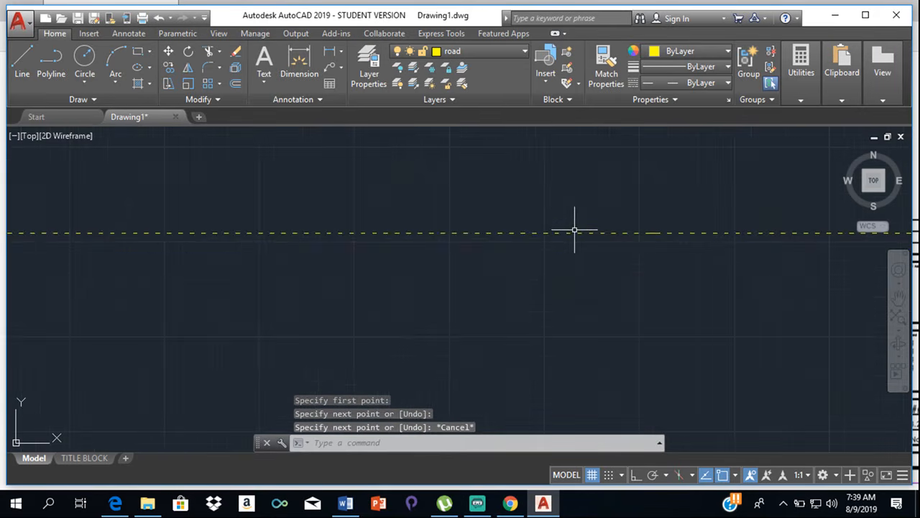
{"action": "scroll", "coordinate": [565, 222], "scroll_direction": "down", "scroll_amount": 3}
{"action": "scroll", "coordinate": [559, 220], "scroll_direction": "down", "scroll_amount": 6}
{"action": "scroll", "coordinate": [567, 269], "scroll_direction": "up", "scroll_amount": 2}
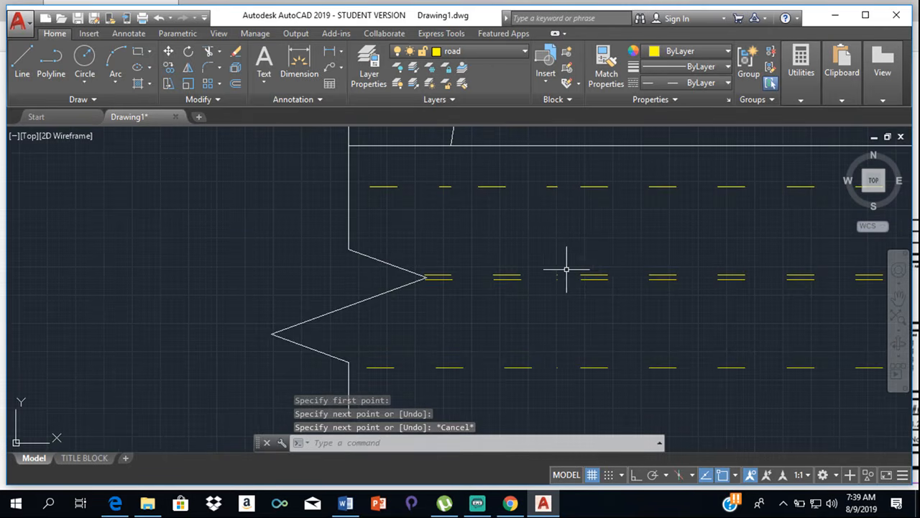
{"action": "scroll", "coordinate": [602, 270], "scroll_direction": "up", "scroll_amount": 2}
{"action": "middle_click_drag", "start_coordinate": [730, 248], "coordinate": [443, 195]}
{"action": "scroll", "coordinate": [443, 195], "scroll_direction": "down", "scroll_amount": 4}
{"action": "mouse_move", "coordinate": [588, 191]}
{"action": "middle_mouse_down"}
{"action": "mouse_move", "coordinate": [435, 263]}
{"action": "mouse_move", "coordinate": [493, 308]}
{"action": "middle_mouse_up"}
{"action": "scroll", "coordinate": [440, 257], "scroll_direction": "up", "scroll_amount": 3}
{"action": "middle_click_drag", "start_coordinate": [440, 257], "coordinate": [482, 234]}
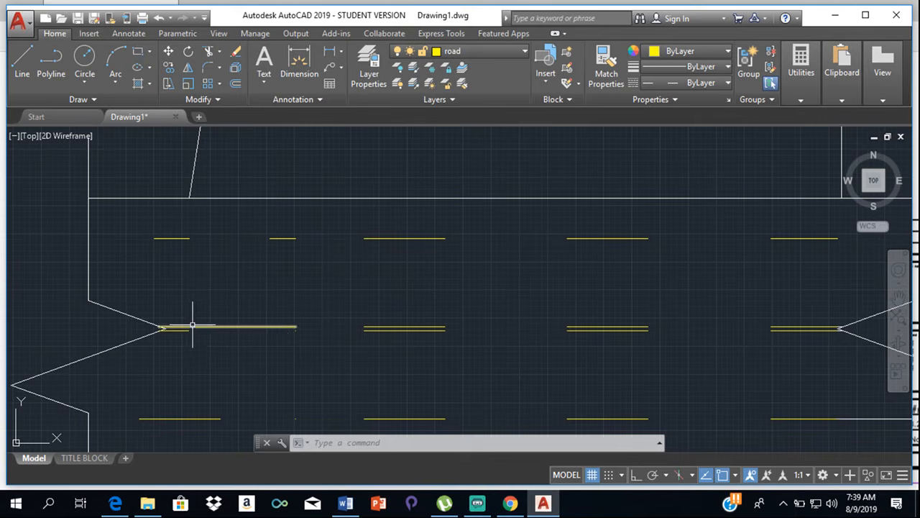
{"action": "scroll", "coordinate": [358, 327], "scroll_direction": "up", "scroll_amount": 1}
{"action": "scroll", "coordinate": [432, 320], "scroll_direction": "down", "scroll_amount": 1}
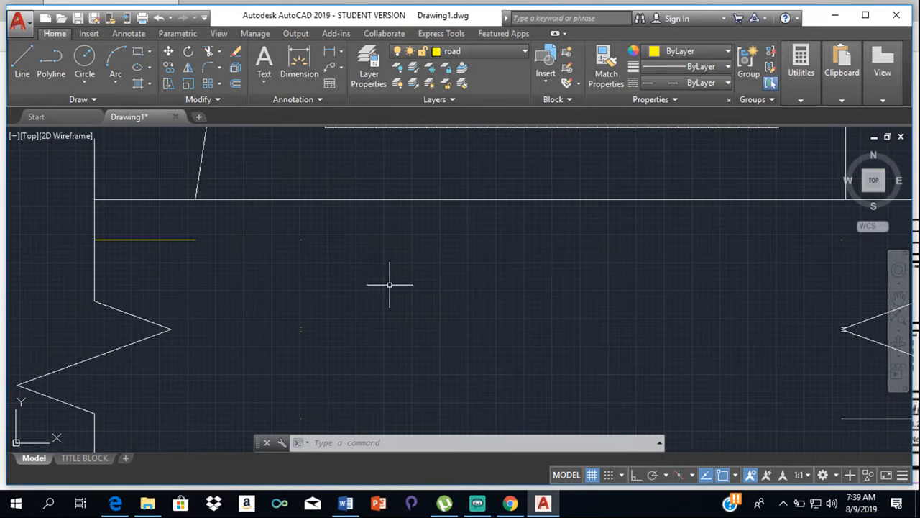
{"action": "scroll", "coordinate": [366, 266], "scroll_direction": "down", "scroll_amount": 4}
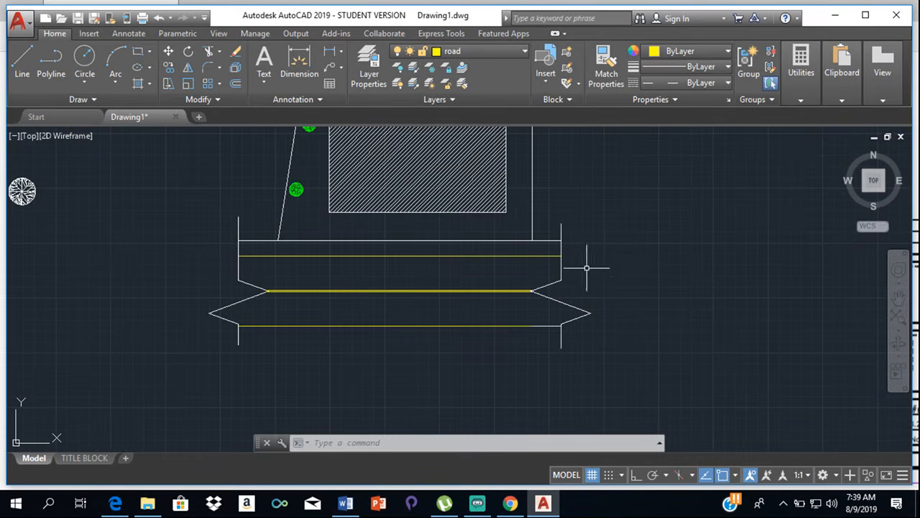
- Assign the short white segments at the east ends of the lower and double middle road lines to the road layer
{"action": "left_click", "coordinate": [551, 325]}
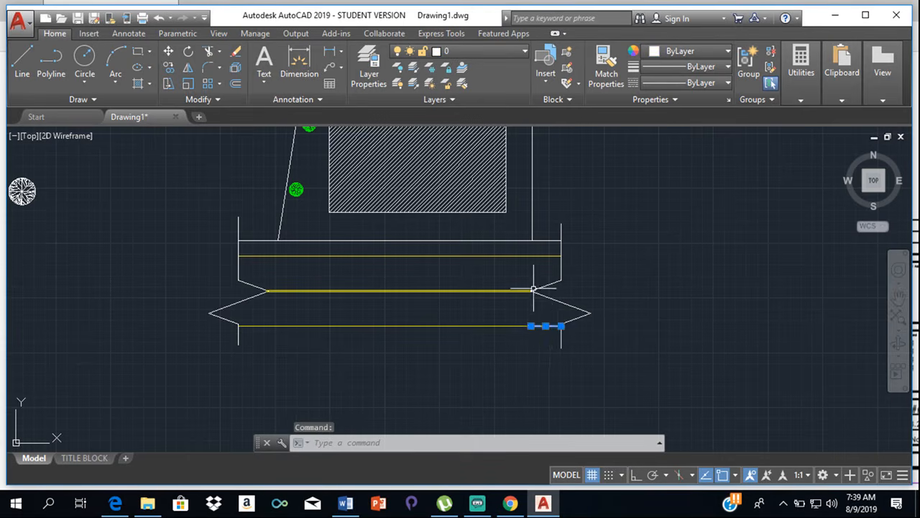
{"action": "scroll", "coordinate": [533, 302], "scroll_direction": "up", "scroll_amount": 6}
{"action": "key", "text": "Escape"}
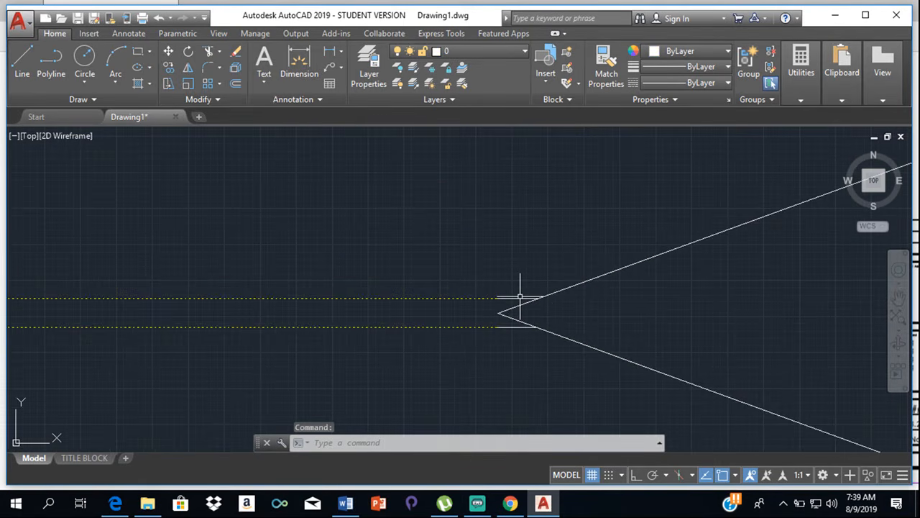
{"action": "left_click", "coordinate": [515, 298]}
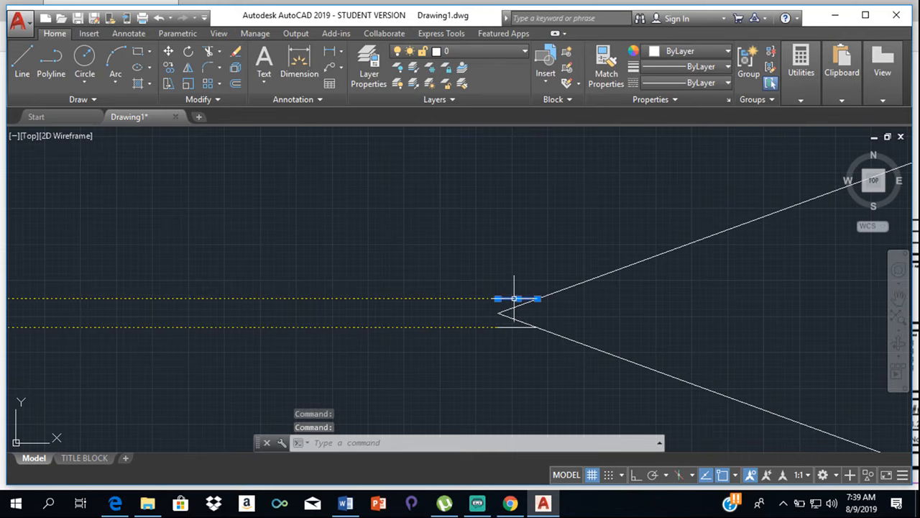
{"action": "left_click", "coordinate": [504, 327]}
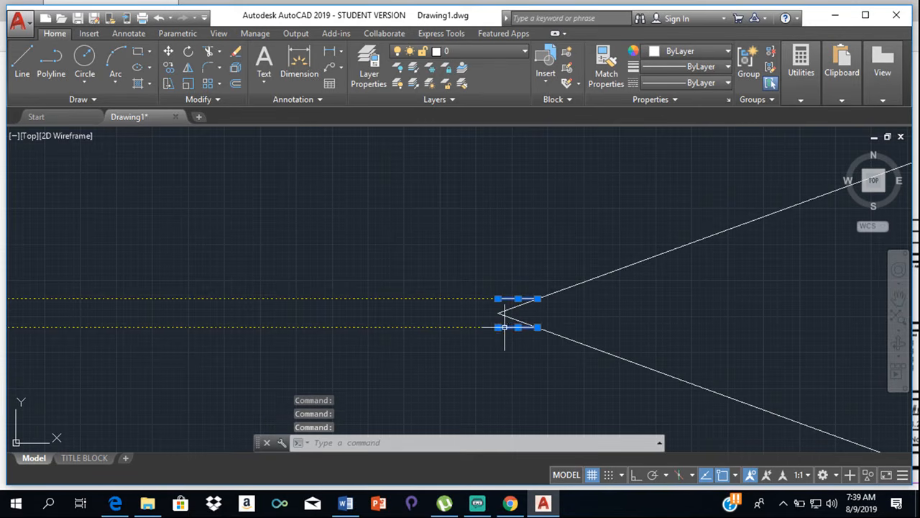
{"action": "scroll", "coordinate": [504, 323], "scroll_direction": "down", "scroll_amount": 5}
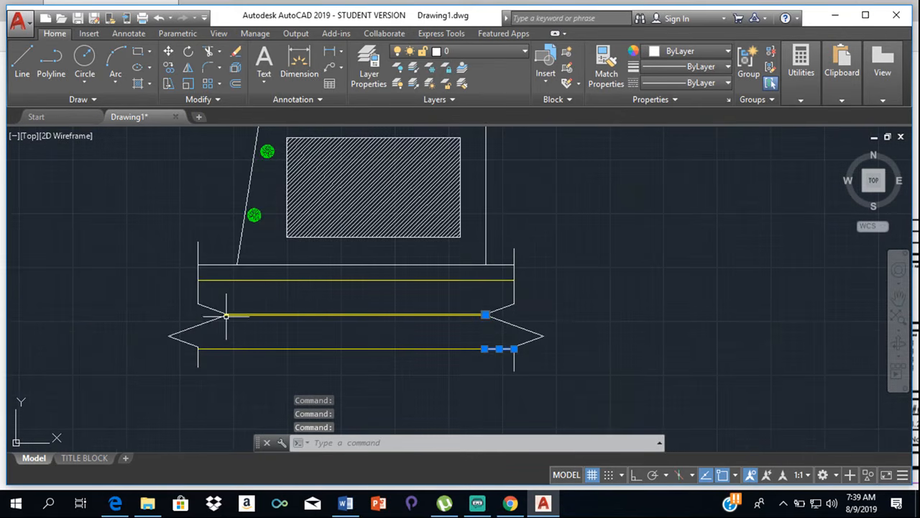
{"action": "left_click", "coordinate": [488, 55]}
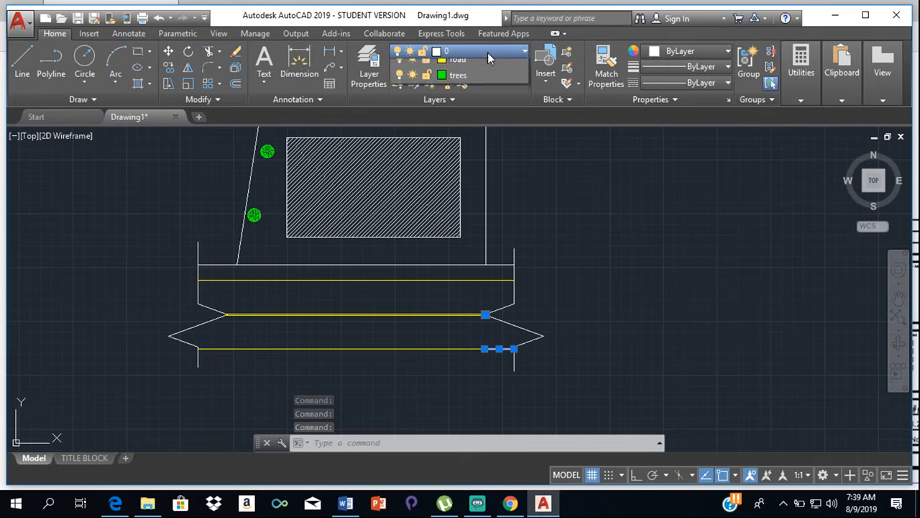
{"action": "left_click", "coordinate": [454, 111]}
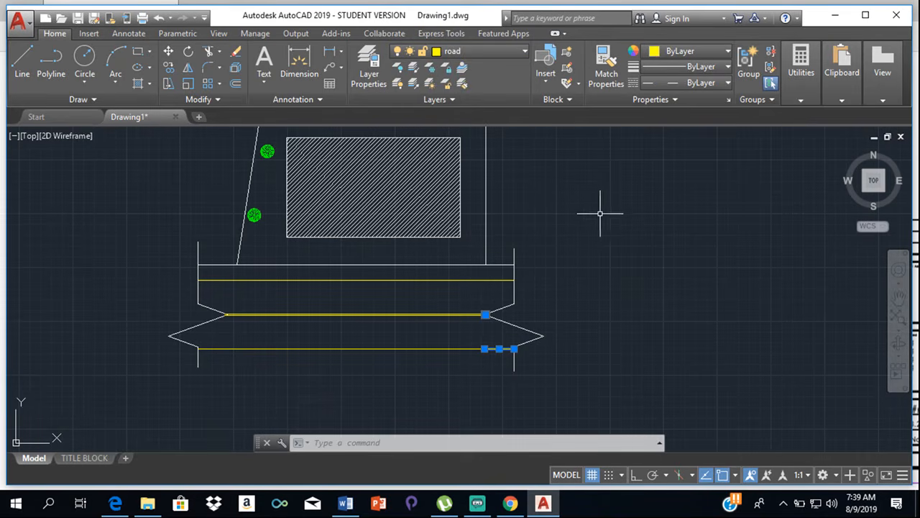
{"action": "key", "text": "Escape"}
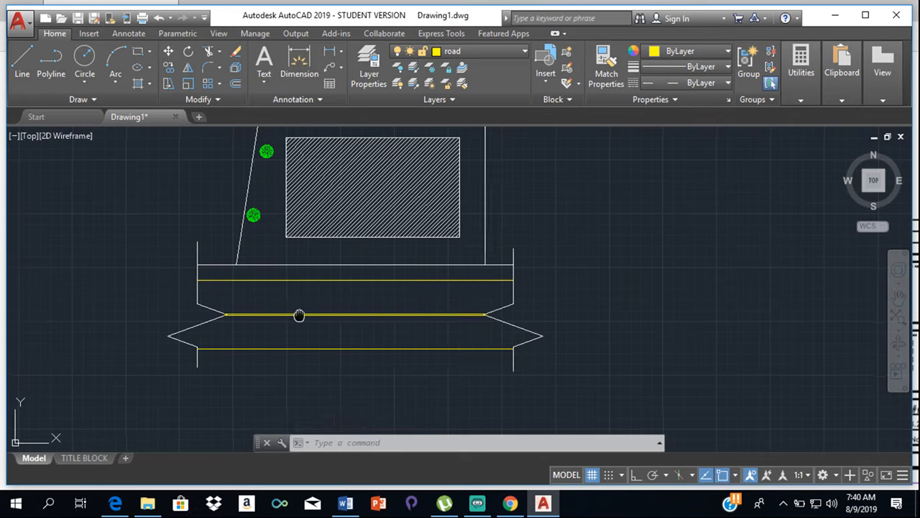
{"action": "middle_click_drag", "start_coordinate": [300, 314], "coordinate": [455, 317]}
{"action": "scroll", "coordinate": [458, 317], "scroll_direction": "down", "scroll_amount": 2}
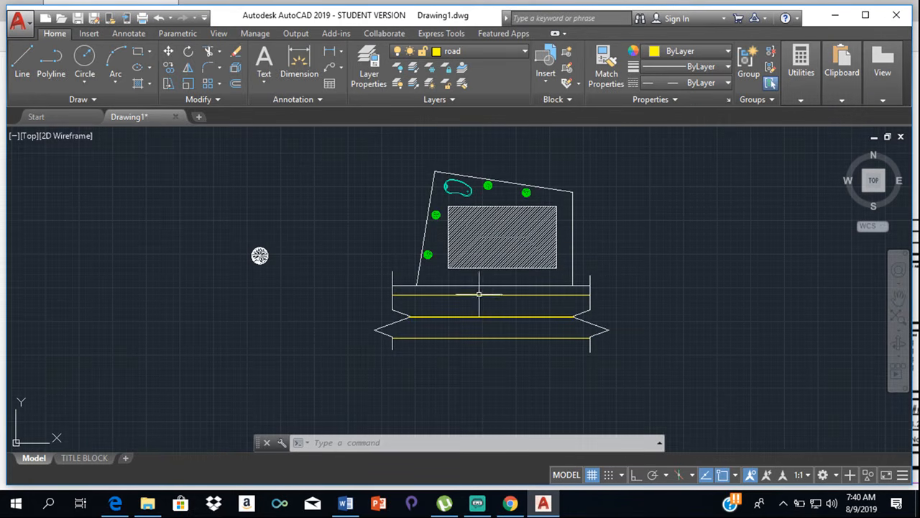
{"action": "scroll", "coordinate": [477, 289], "scroll_direction": "up", "scroll_amount": 2}
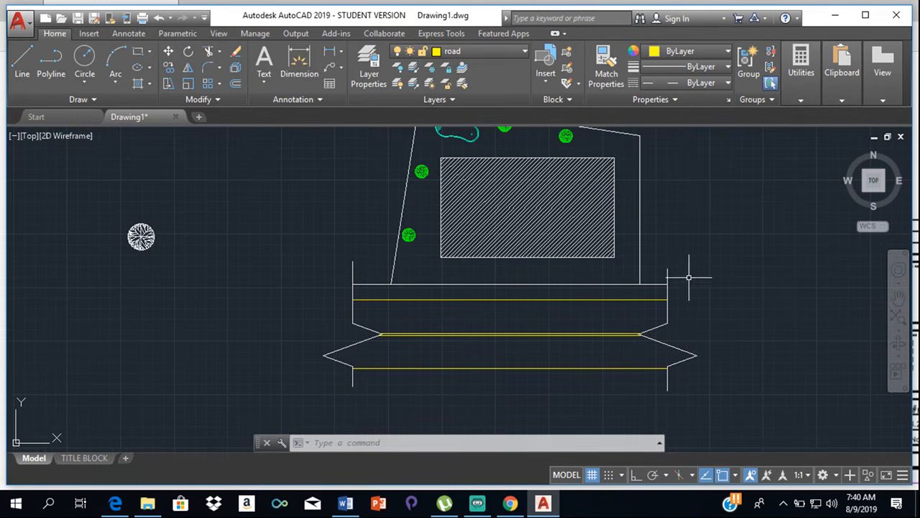
{"action": "scroll", "coordinate": [596, 200], "scroll_direction": "down", "scroll_amount": 2}
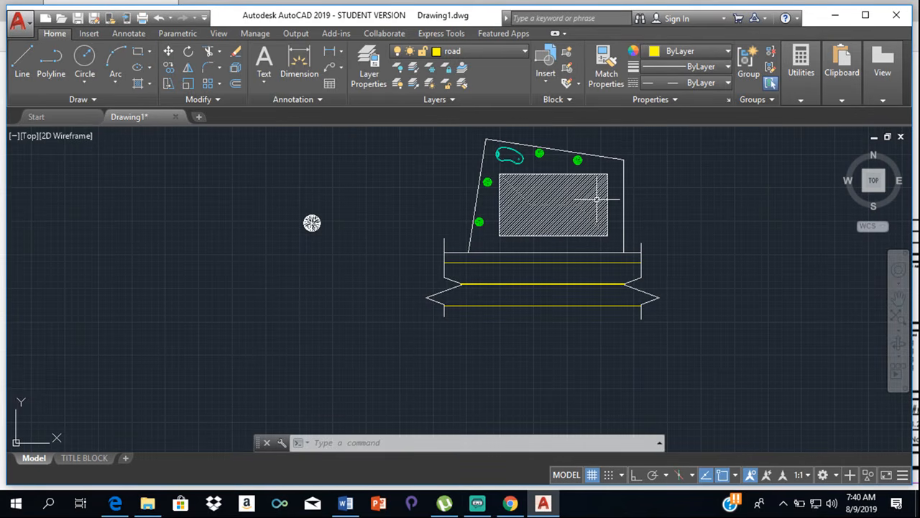
{"action": "mouse_move", "coordinate": [783, 92]}
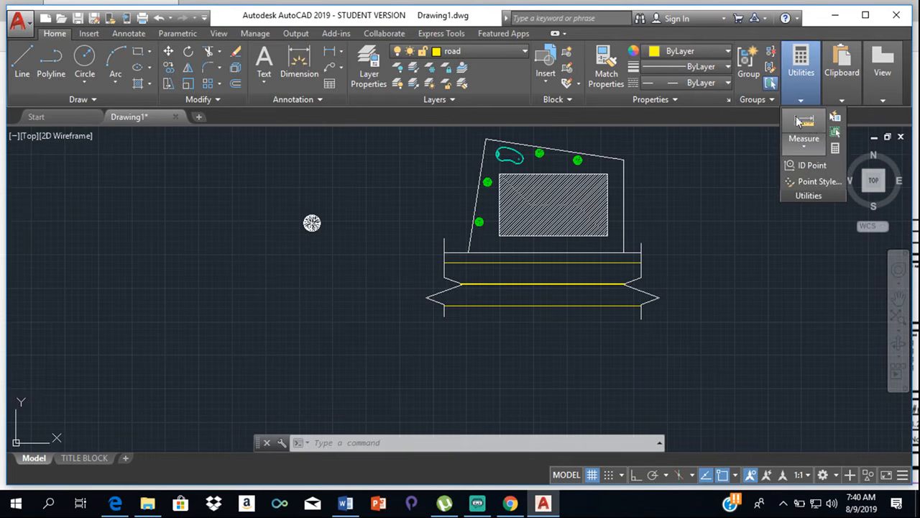
{"action": "left_click", "coordinate": [306, 59]}
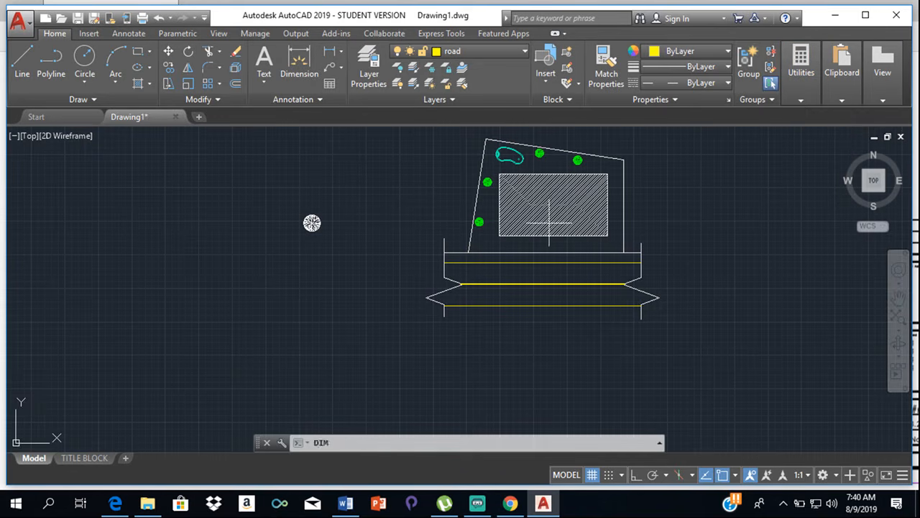
{"action": "left_click", "coordinate": [623, 160]}
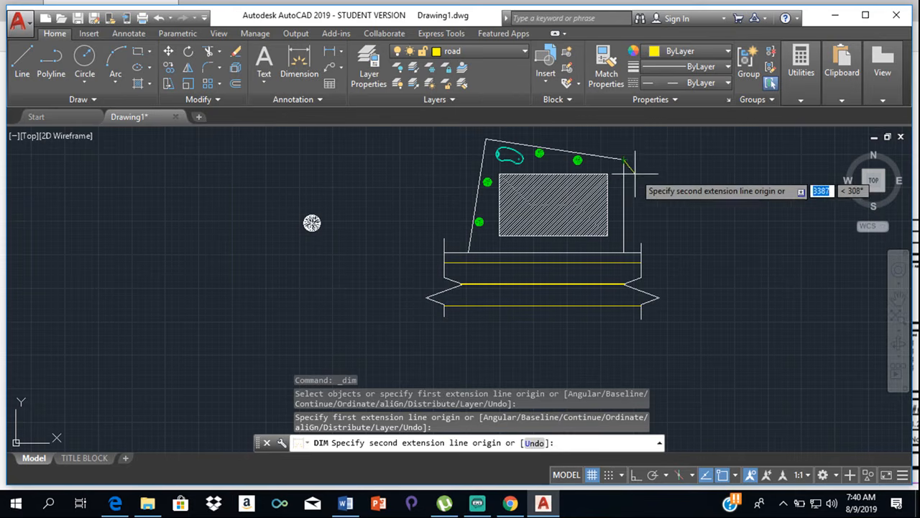
{"action": "key", "text": "Escape"}
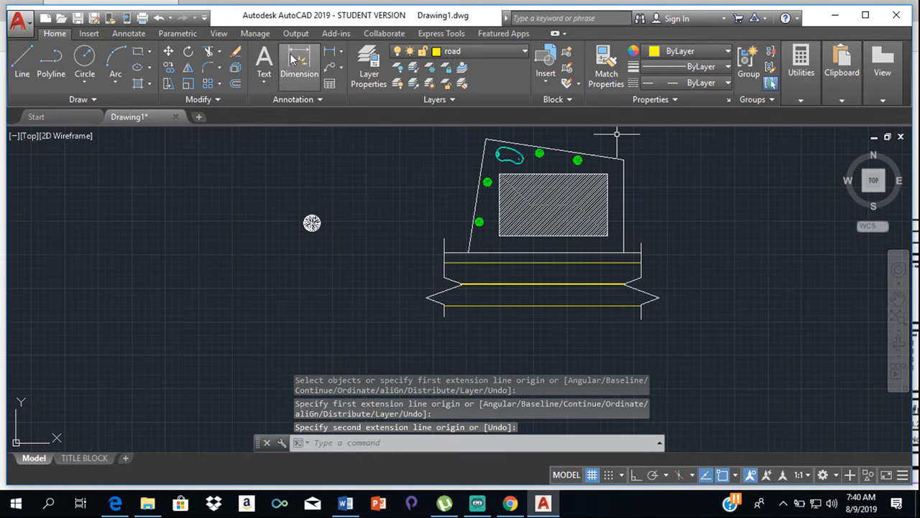
- Create a new layer named dimension and set its colour to orange, index 30
{"action": "left_click", "coordinate": [368, 71]}
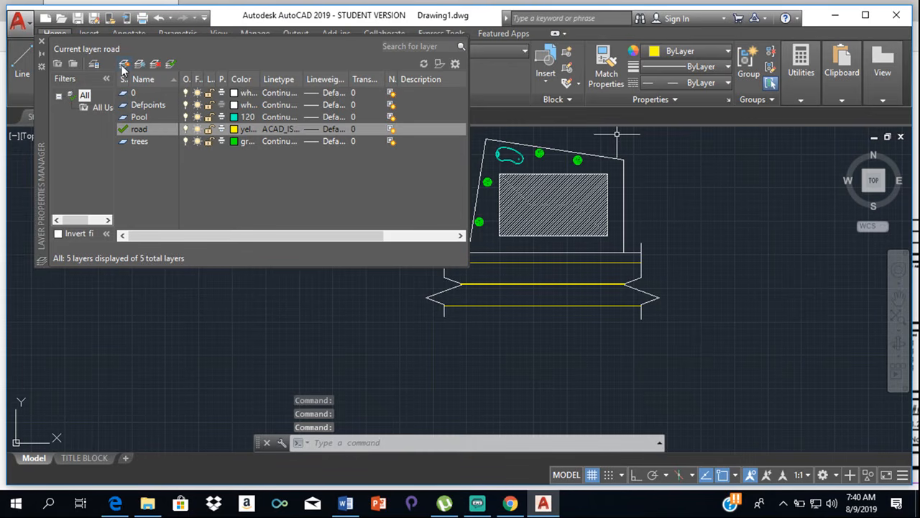
{"action": "left_click", "coordinate": [124, 64]}
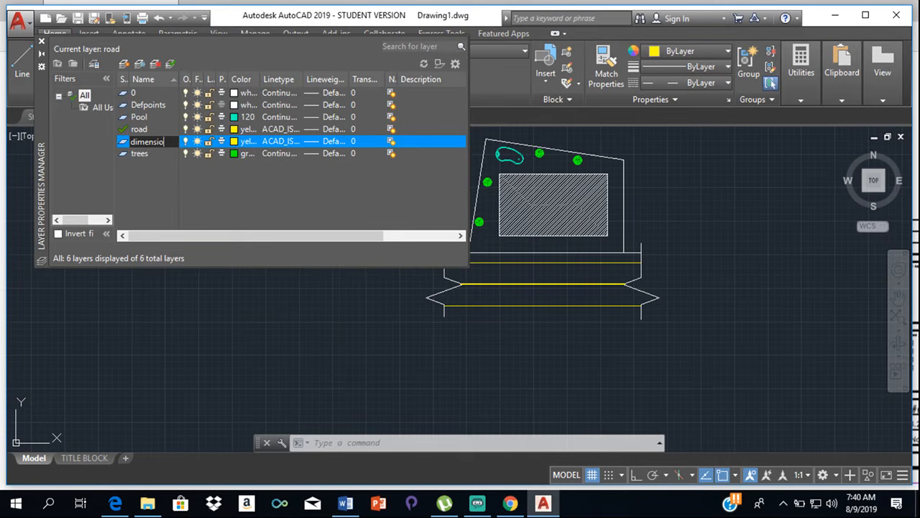
{"action": "left_click", "coordinate": [235, 141]}
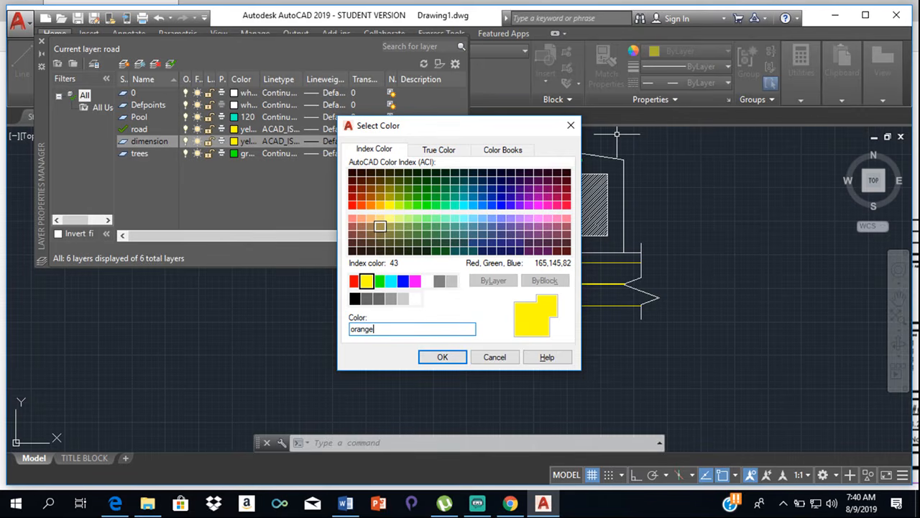
{"action": "key", "text": "Return"}
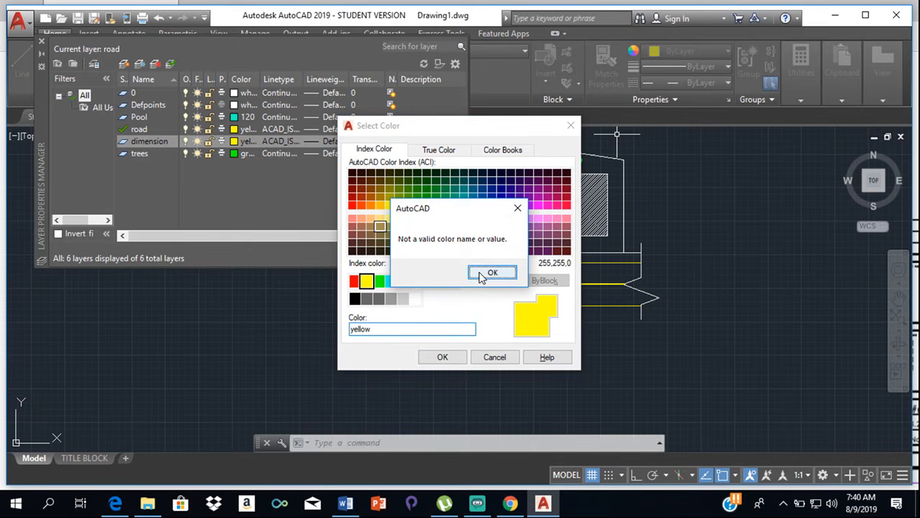
{"action": "left_click", "coordinate": [483, 273]}
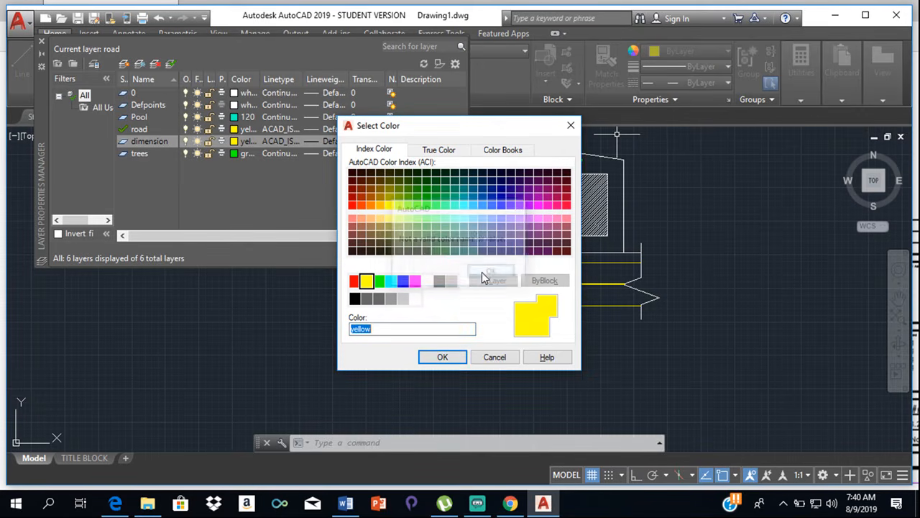
{"action": "left_click", "coordinate": [369, 207]}
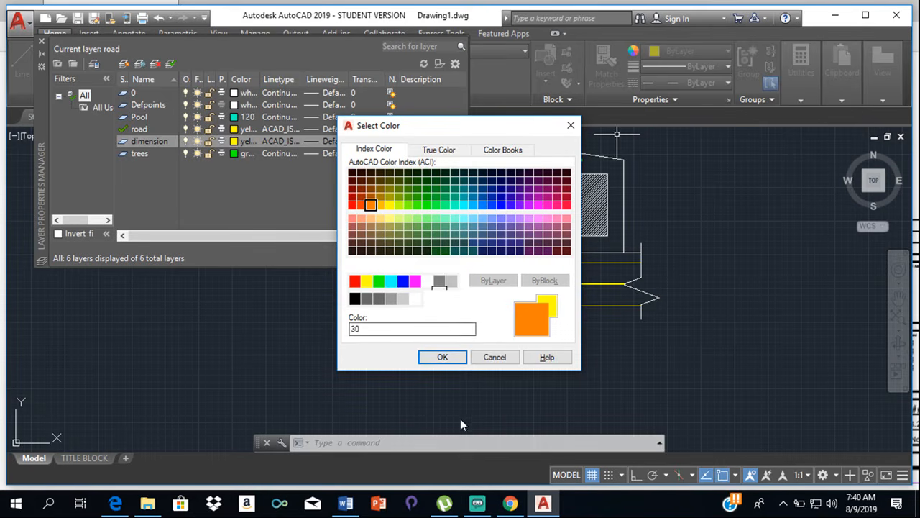
{"action": "left_click", "coordinate": [442, 356]}
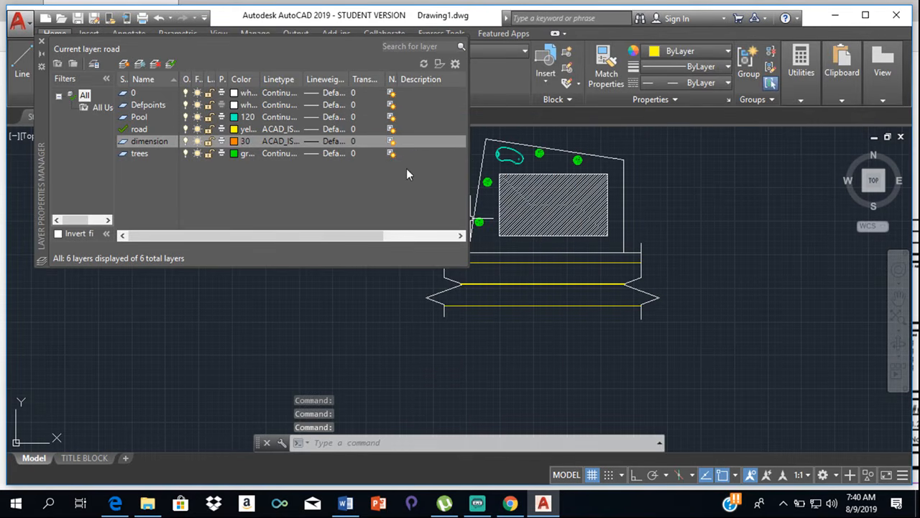
{"action": "left_click", "coordinate": [41, 42]}
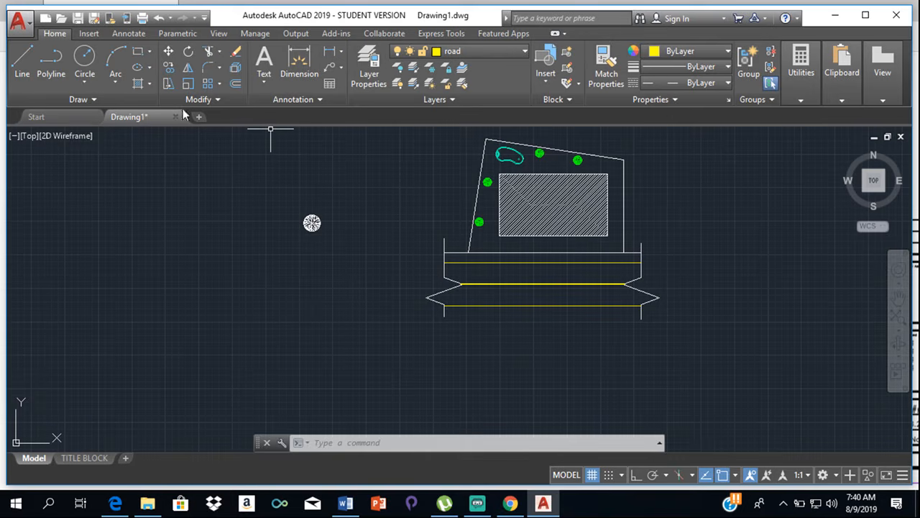
{"action": "left_click", "coordinate": [299, 63]}
{"action": "scroll", "coordinate": [630, 253], "scroll_direction": "up", "scroll_amount": 4}
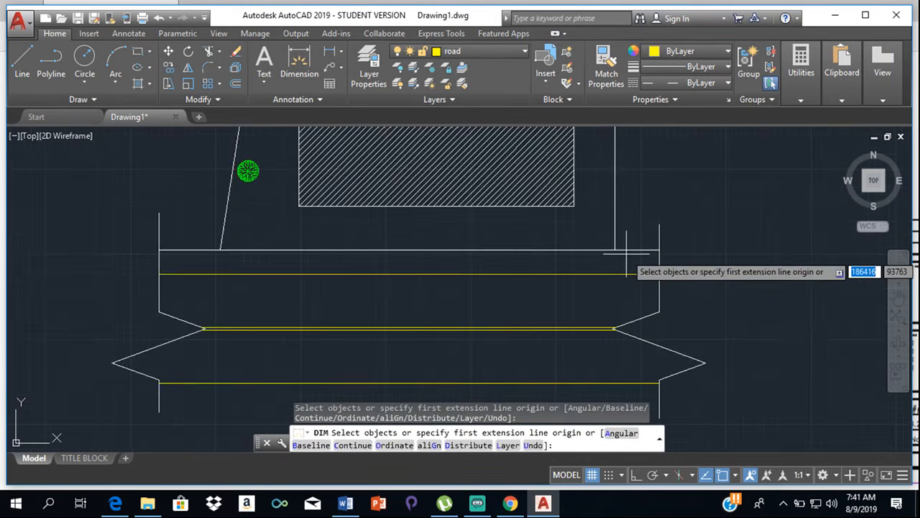
{"action": "left_click", "coordinate": [615, 250]}
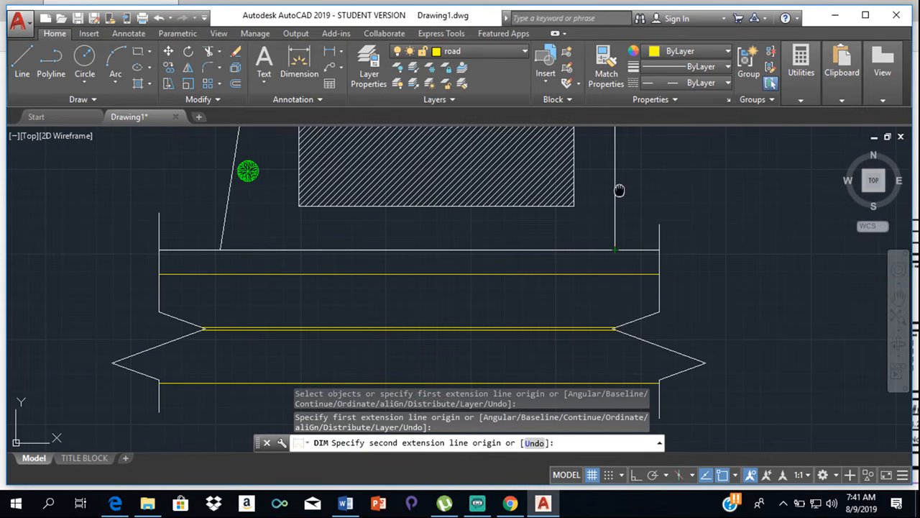
{"action": "middle_click_drag", "start_coordinate": [619, 191], "coordinate": [608, 378]}
{"action": "key", "text": "Escape"}
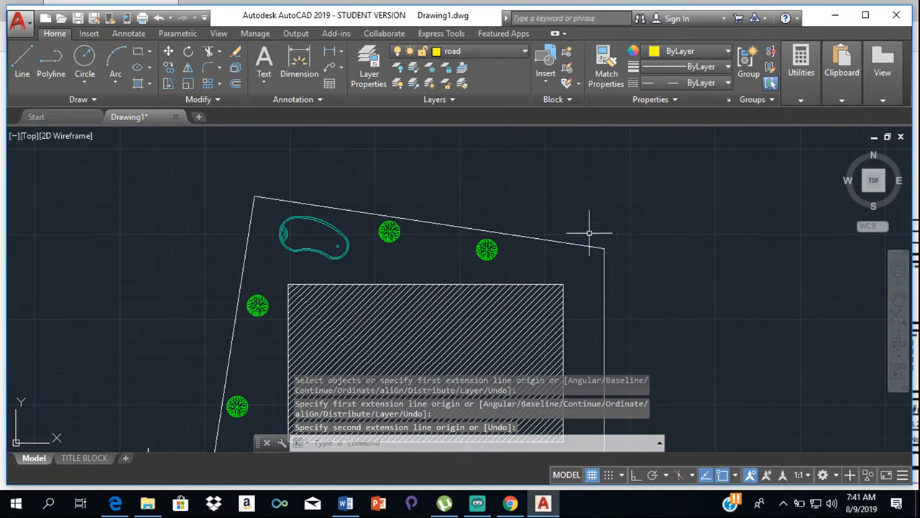
- Make dimension the current layer
{"action": "left_click", "coordinate": [486, 53]}
{"action": "left_click", "coordinate": [476, 97]}
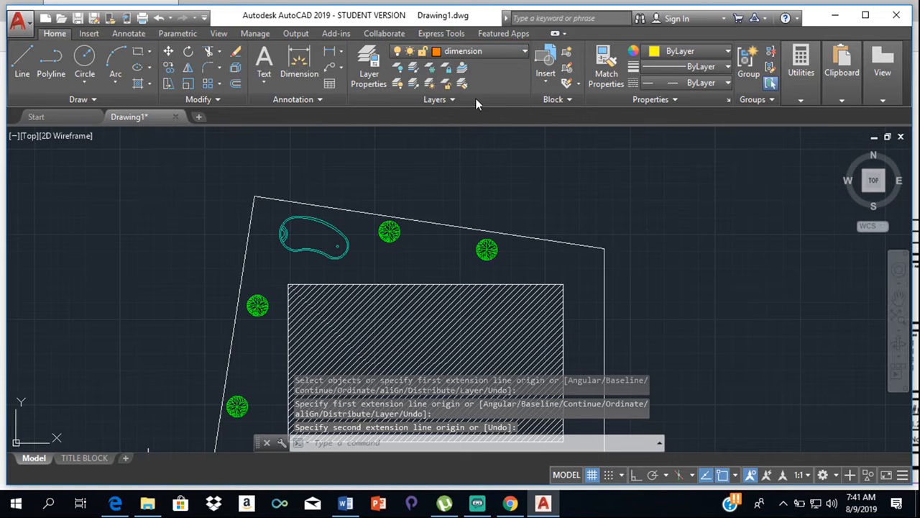
{"action": "left_click", "coordinate": [317, 68]}
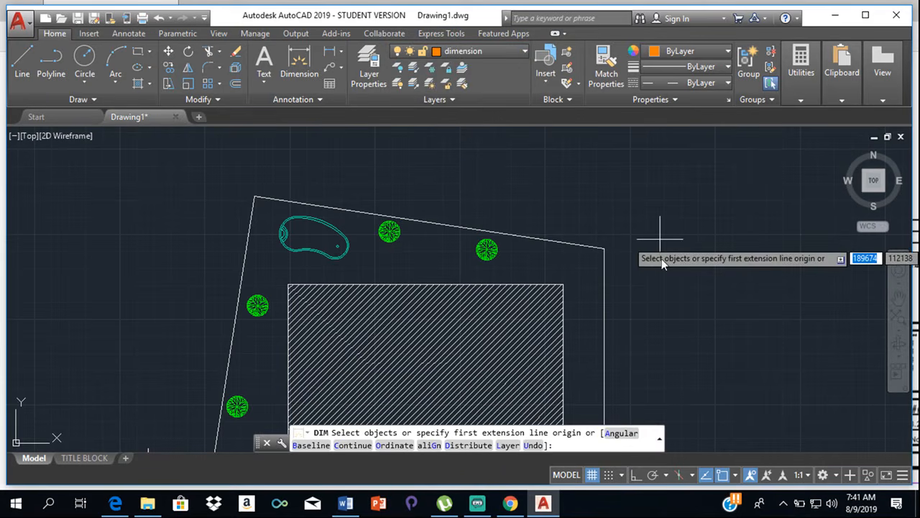
{"action": "left_click", "coordinate": [604, 248]}
{"action": "scroll", "coordinate": [611, 247], "scroll_direction": "down", "scroll_amount": 8}
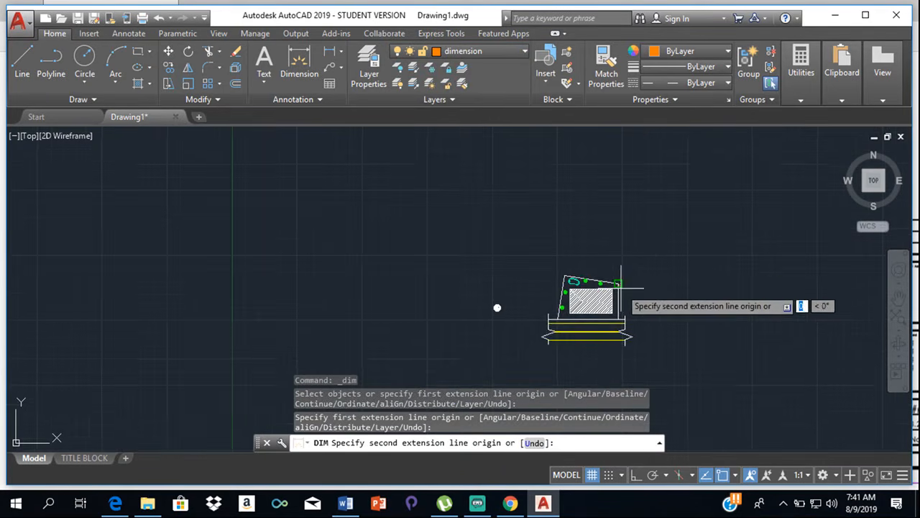
{"action": "scroll", "coordinate": [623, 284], "scroll_direction": "up", "scroll_amount": 5}
{"action": "scroll", "coordinate": [597, 302], "scroll_direction": "up", "scroll_amount": 4}
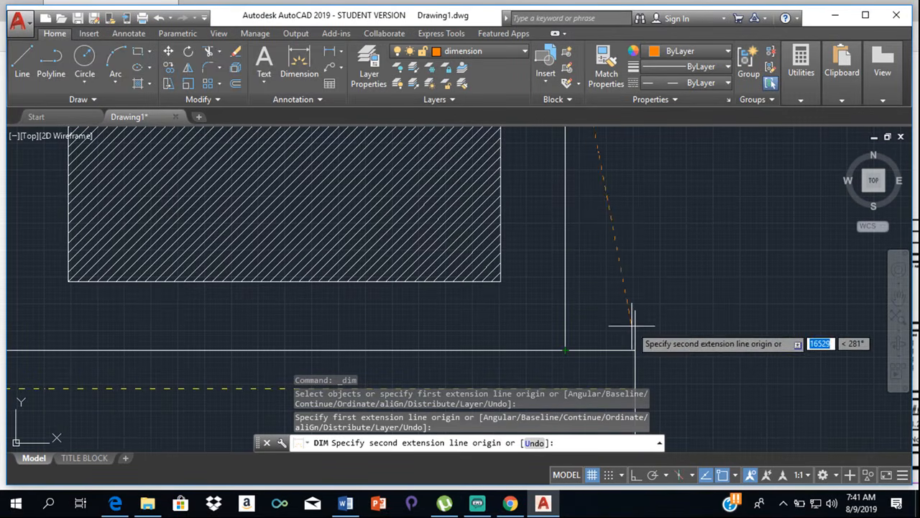
{"action": "key", "text": "Escape"}
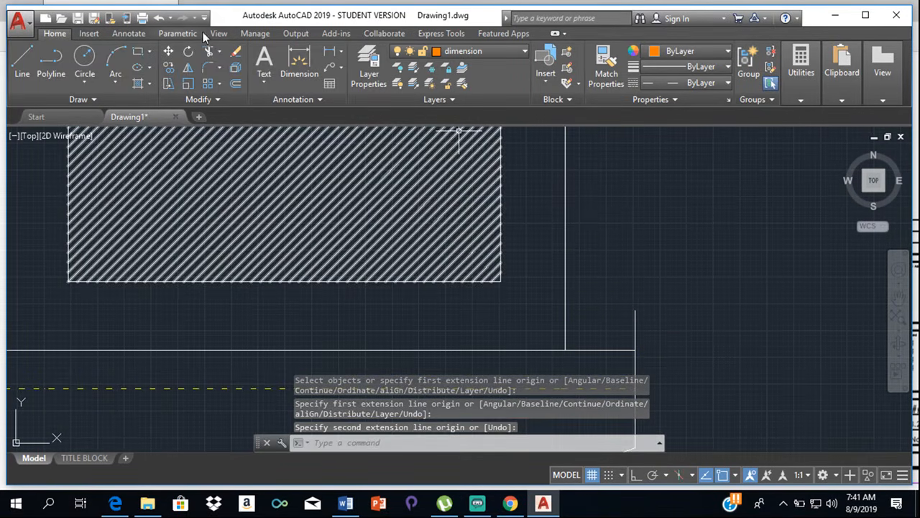
- Change the linetype of the dimension layer to Continuous in the layer properties
{"action": "left_click", "coordinate": [366, 71]}
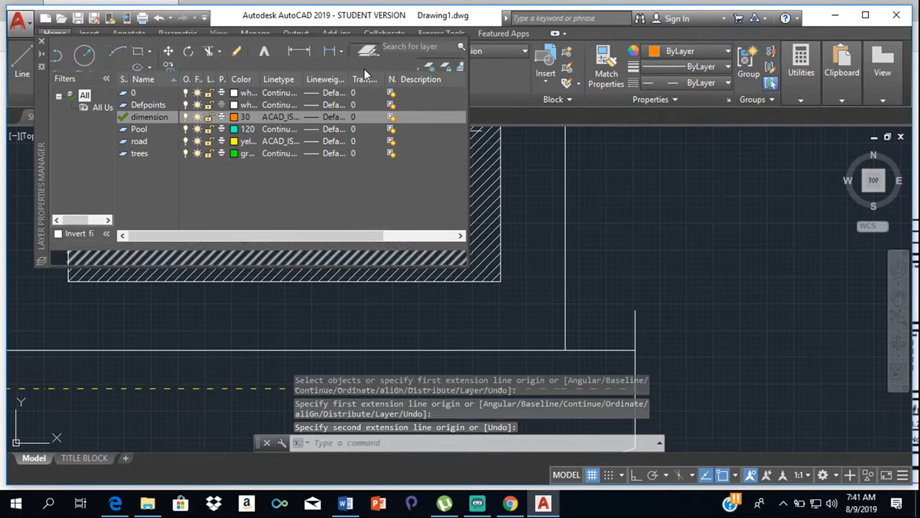
{"action": "left_click", "coordinate": [282, 116]}
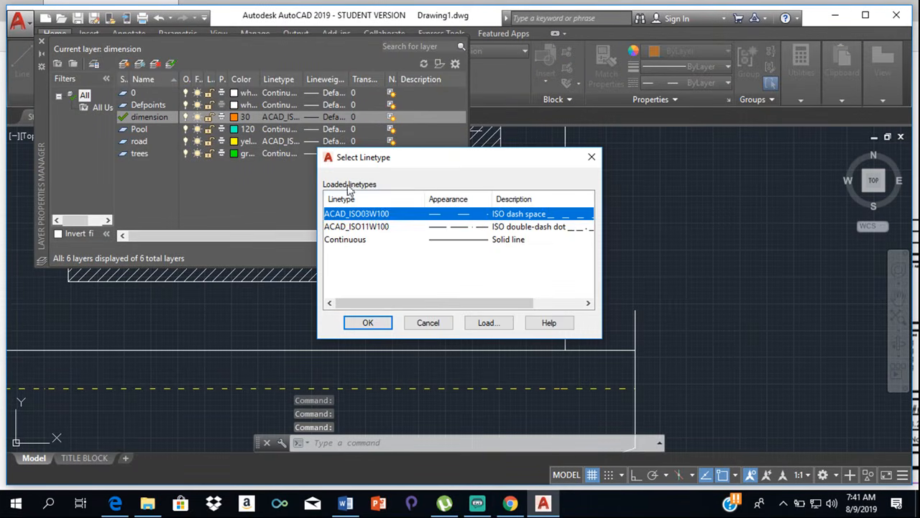
{"action": "left_click", "coordinate": [460, 239]}
{"action": "left_click", "coordinate": [368, 323]}
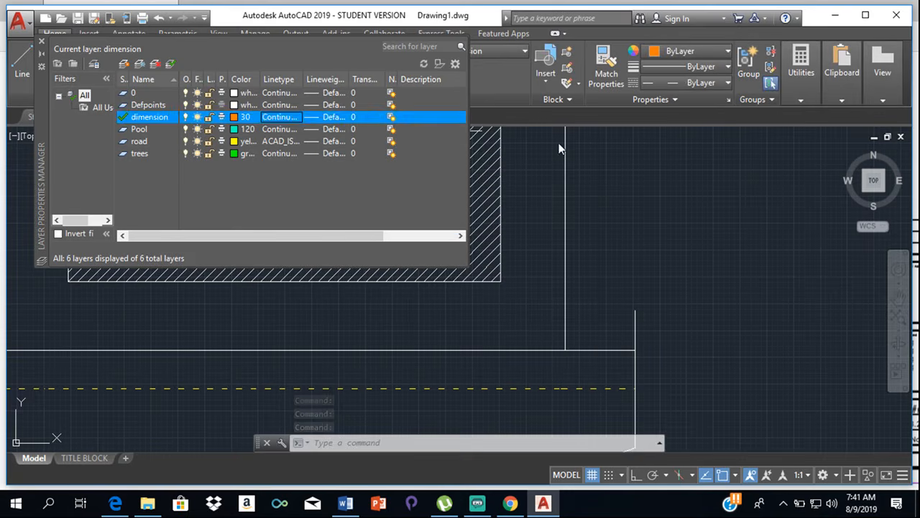
{"action": "left_click", "coordinate": [41, 41]}
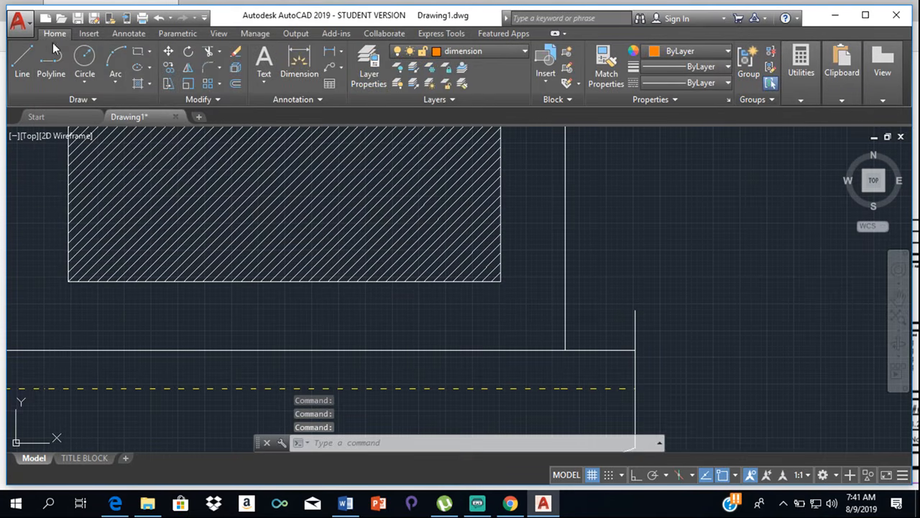
- Dimension the east boundary line from its lower endpoint to its upper corner, placing the dimension line just outside the plot
{"action": "left_click", "coordinate": [299, 61]}
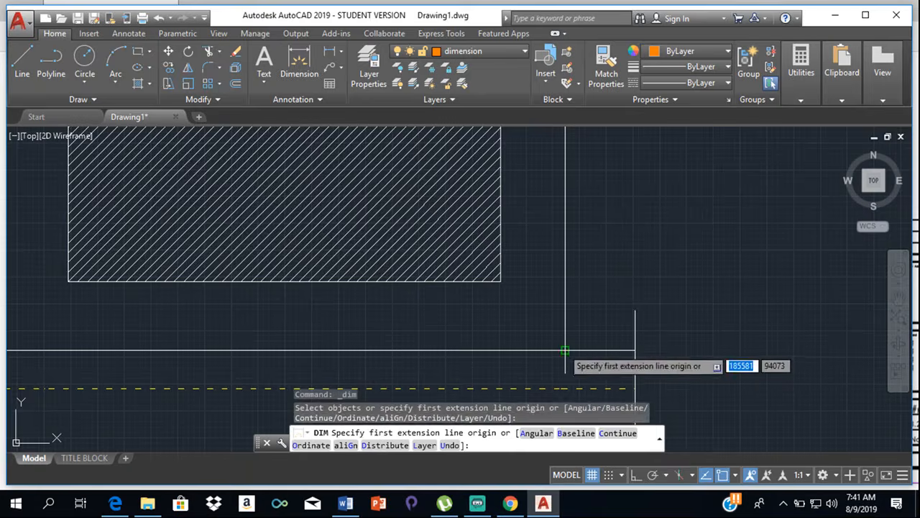
{"action": "left_click", "coordinate": [565, 351]}
{"action": "scroll", "coordinate": [557, 188], "scroll_direction": "down", "scroll_amount": 2}
{"action": "middle_click_drag", "start_coordinate": [590, 199], "coordinate": [585, 345]}
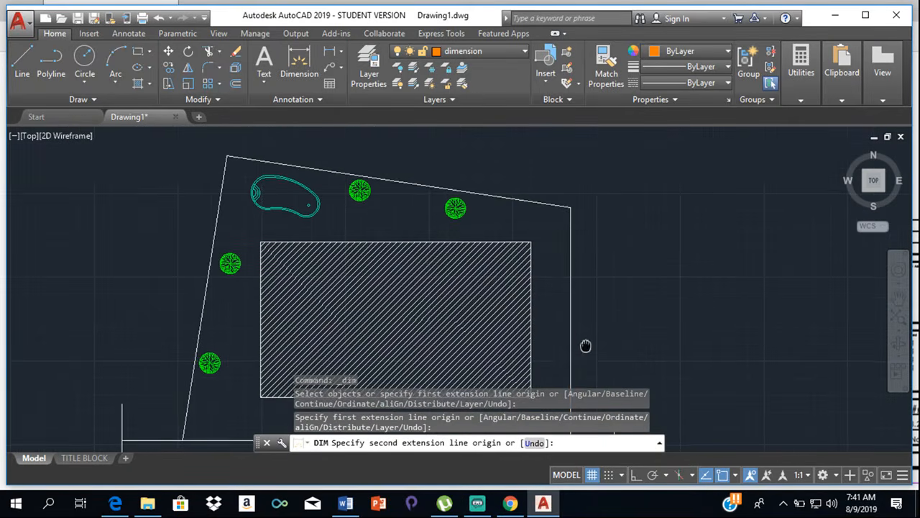
{"action": "left_click", "coordinate": [573, 210]}
{"action": "left_click", "coordinate": [608, 241]}
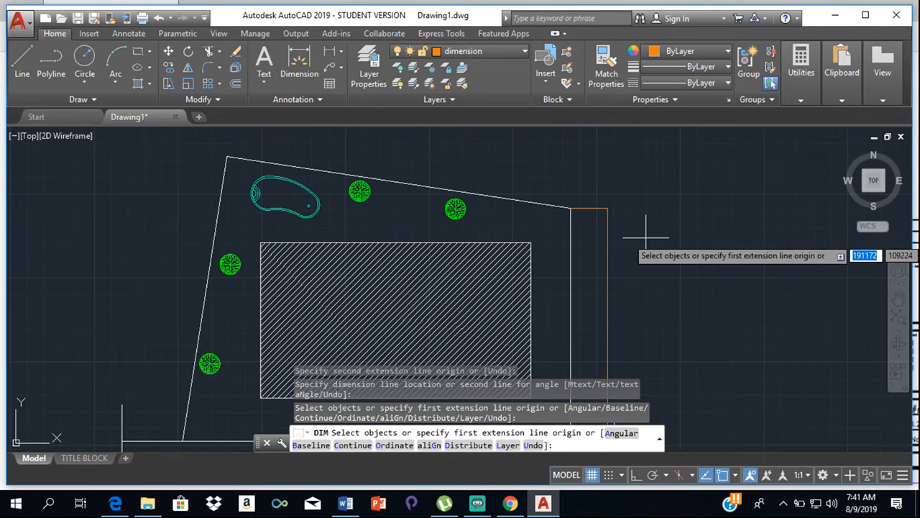
{"action": "key", "text": "Return"}
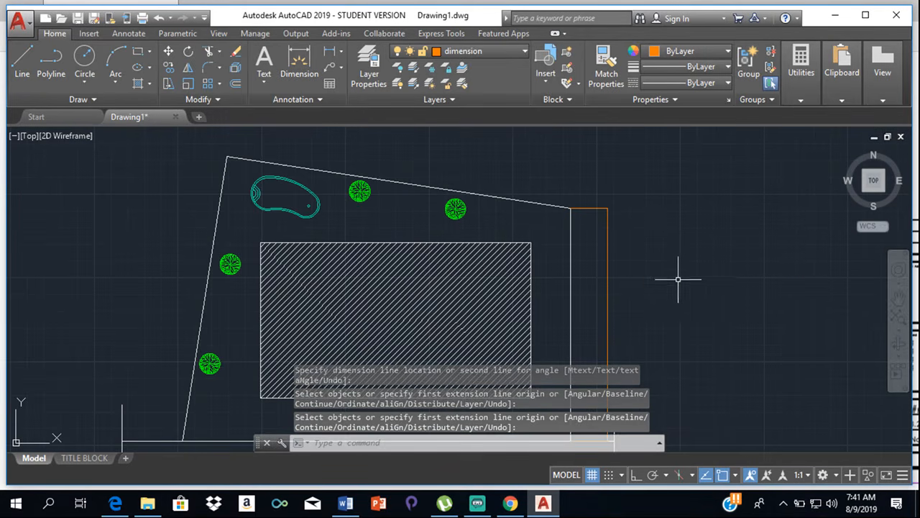
{"action": "scroll", "coordinate": [677, 279], "scroll_direction": "down", "scroll_amount": 5}
{"action": "scroll", "coordinate": [682, 274], "scroll_direction": "up", "scroll_amount": 3}
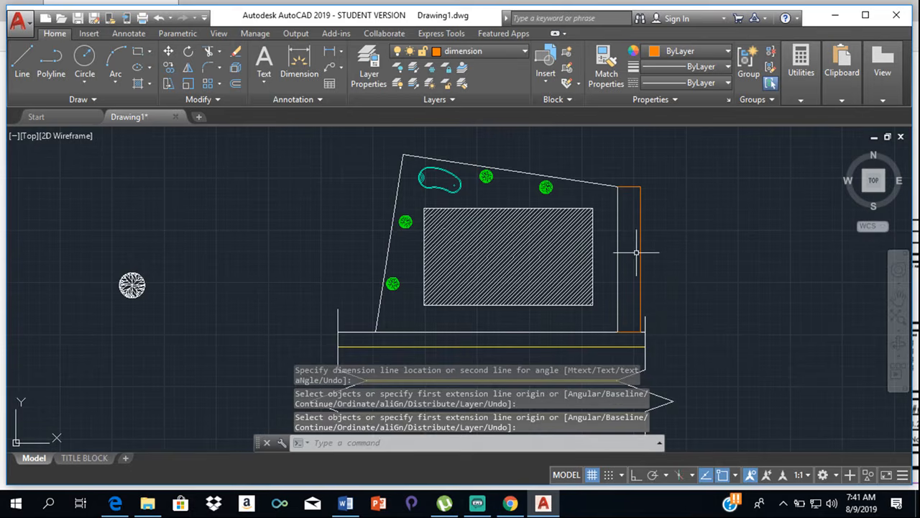
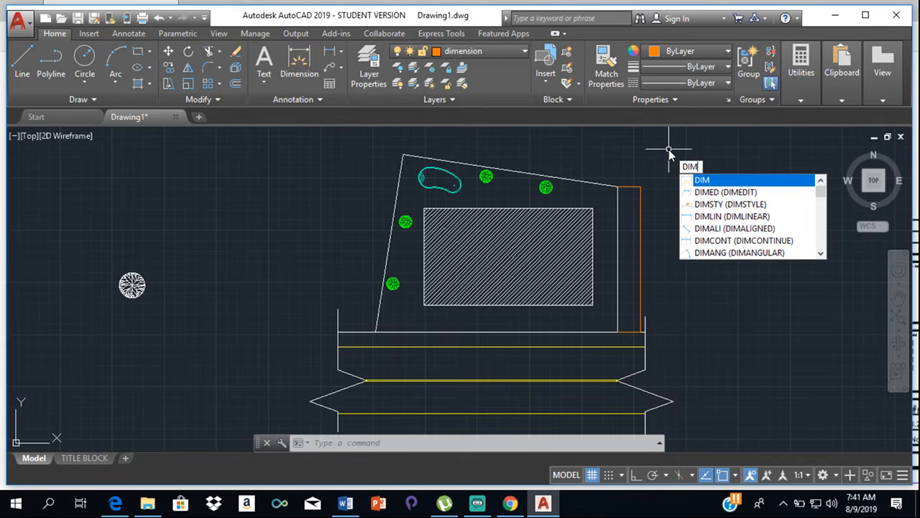
- Oblique the east boundary dimension's extension lines to the angle of the plot's sloping north boundary, from its west corner to its east corner
{"action": "left_click", "coordinate": [745, 193]}
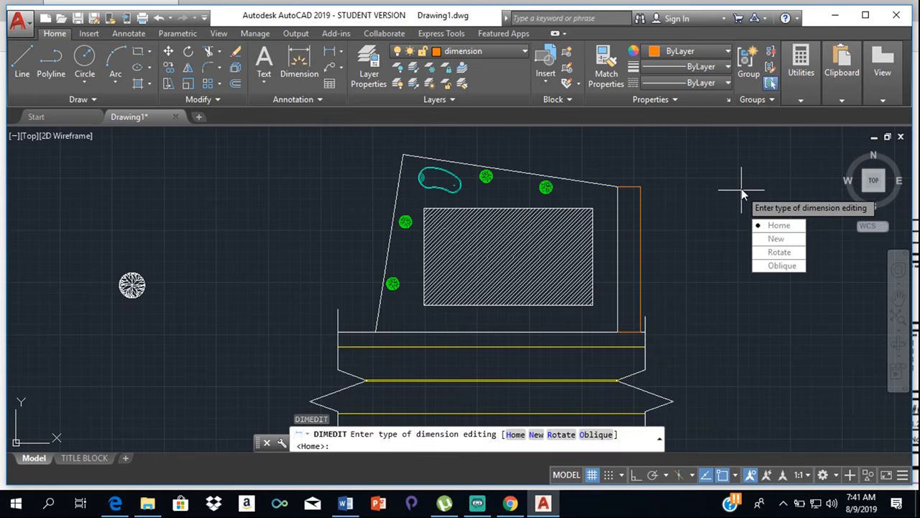
{"action": "left_click", "coordinate": [762, 266]}
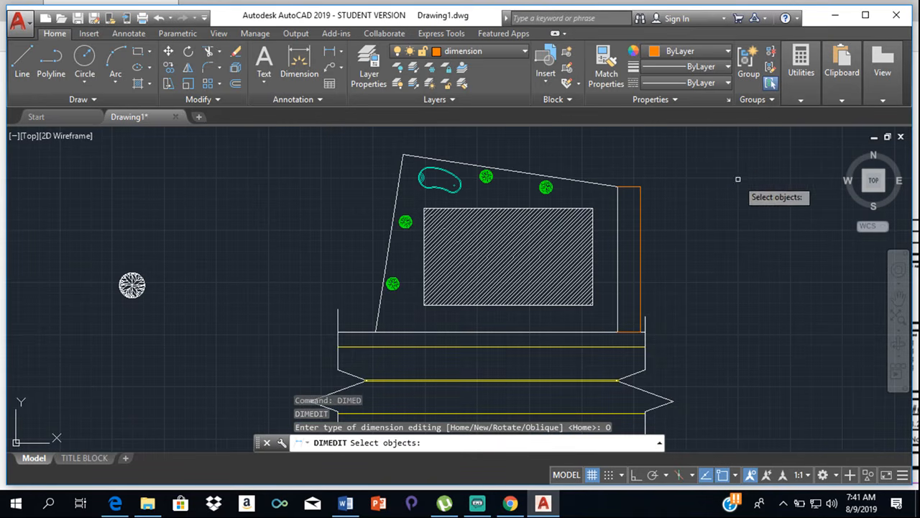
{"action": "left_click", "coordinate": [634, 186]}
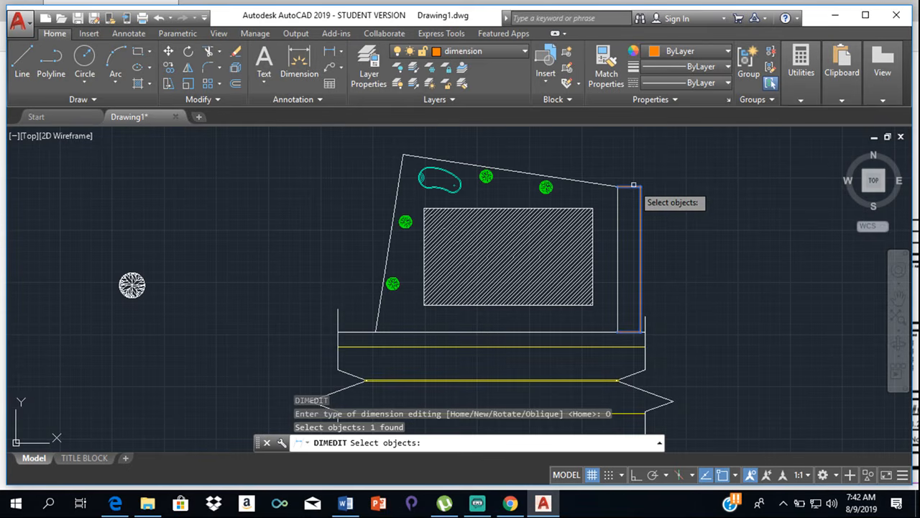
{"action": "key", "text": "Return"}
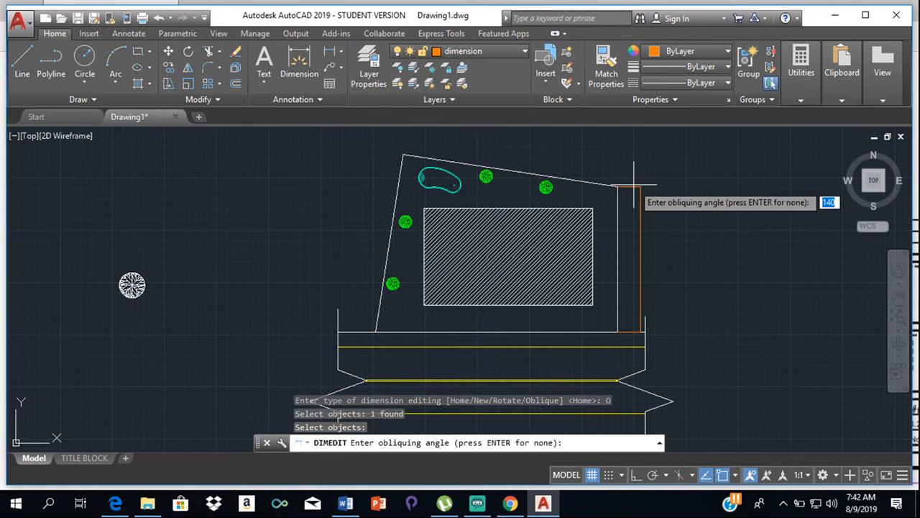
{"action": "left_click", "coordinate": [403, 154]}
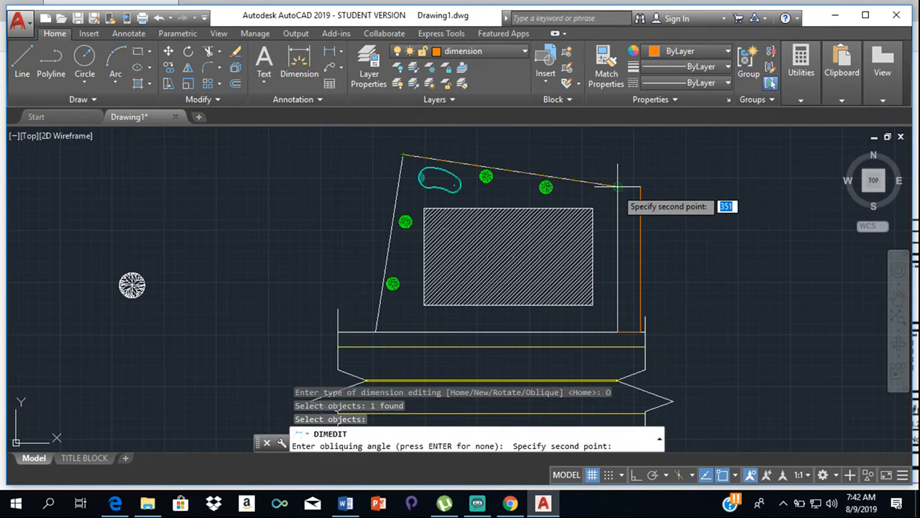
{"action": "left_click", "coordinate": [617, 188]}
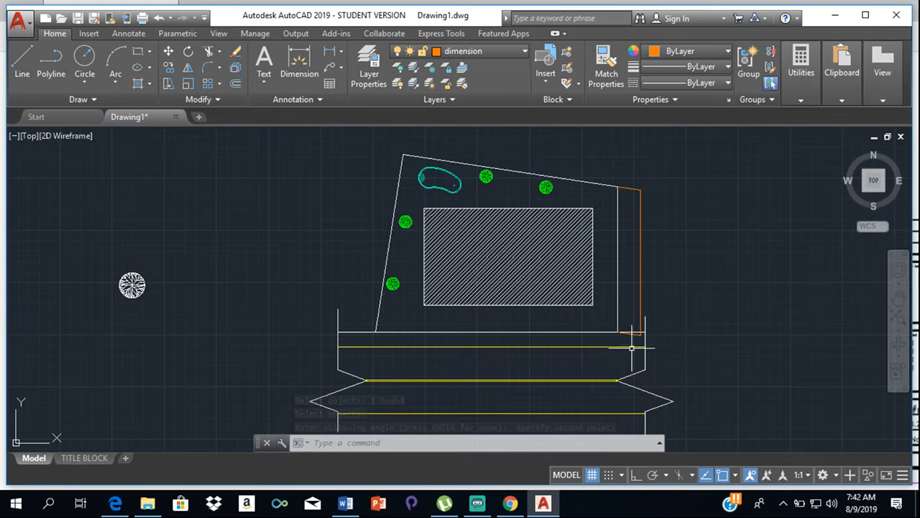
{"action": "scroll", "coordinate": [629, 343], "scroll_direction": "up", "scroll_amount": 4}
{"action": "scroll", "coordinate": [624, 316], "scroll_direction": "up", "scroll_amount": 2}
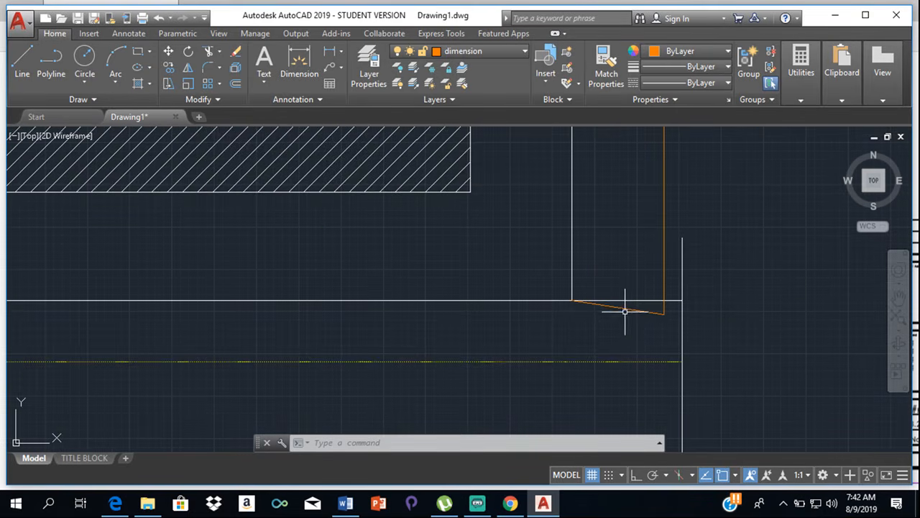
{"action": "scroll", "coordinate": [625, 312], "scroll_direction": "down", "scroll_amount": 10}
{"action": "scroll", "coordinate": [630, 259], "scroll_direction": "up", "scroll_amount": 6}
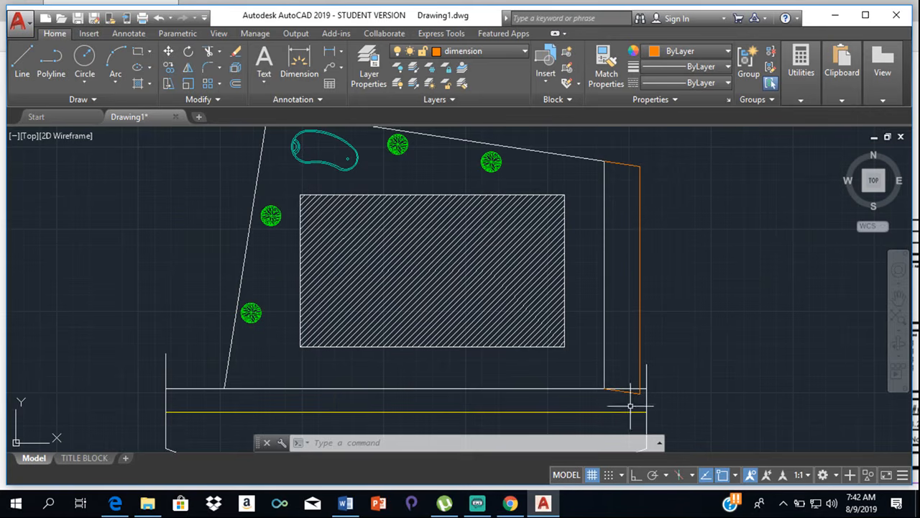
- Delete the slanted east dimension and dimension the east boundary again, placing the vertical dimension line just outside the plot
{"action": "left_click", "coordinate": [641, 274]}
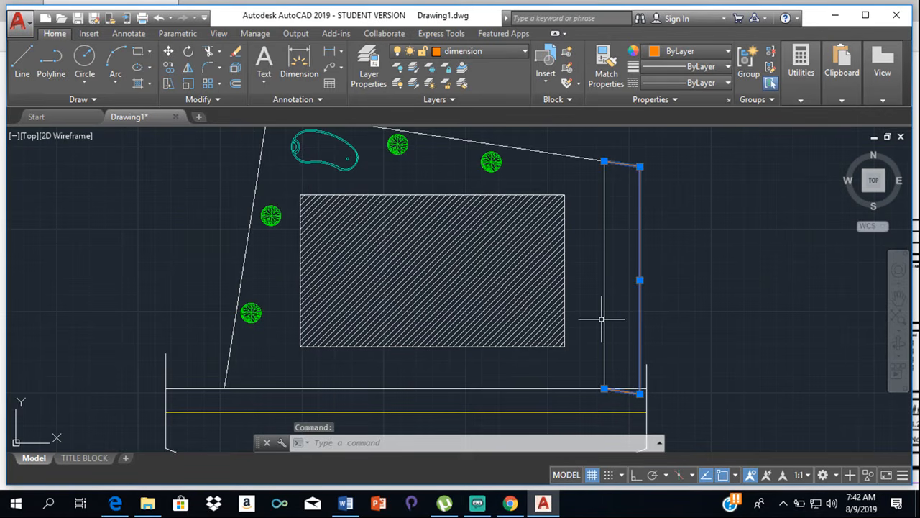
{"action": "key", "text": "Delete"}
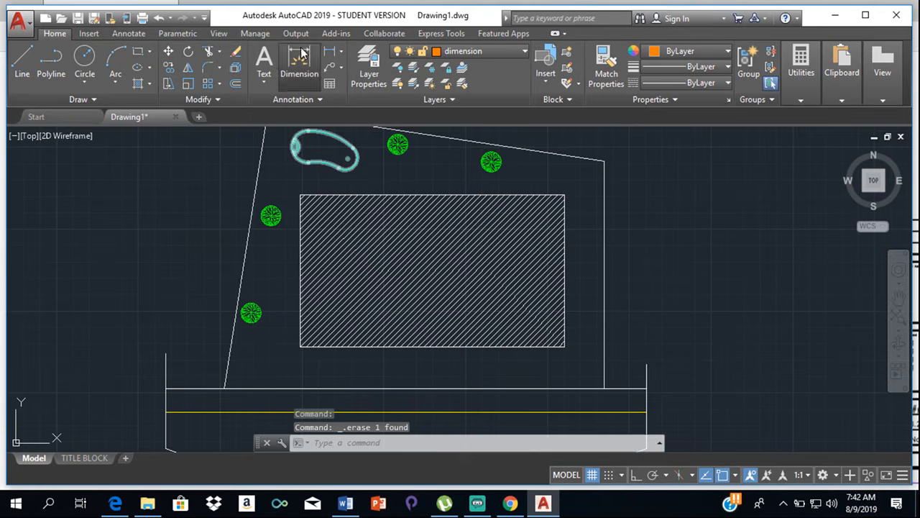
{"action": "left_click", "coordinate": [301, 56]}
{"action": "left_click", "coordinate": [604, 161]}
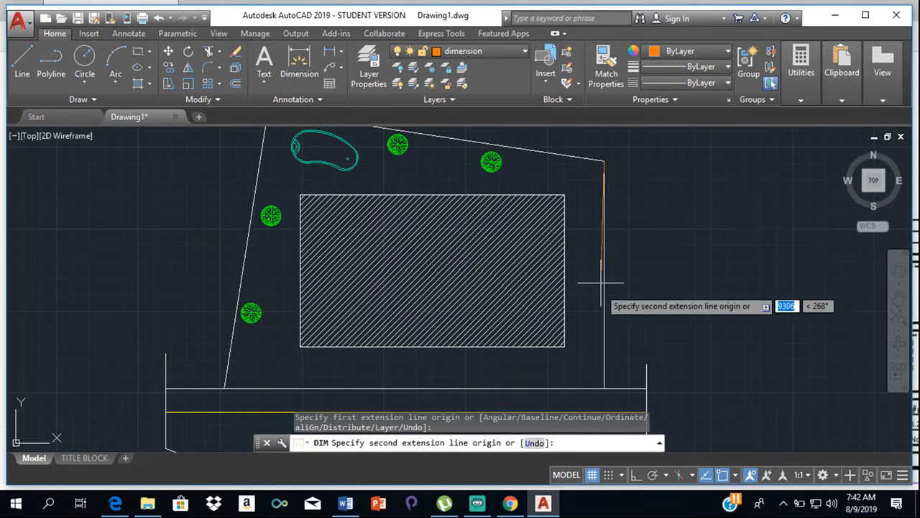
{"action": "left_click", "coordinate": [635, 372]}
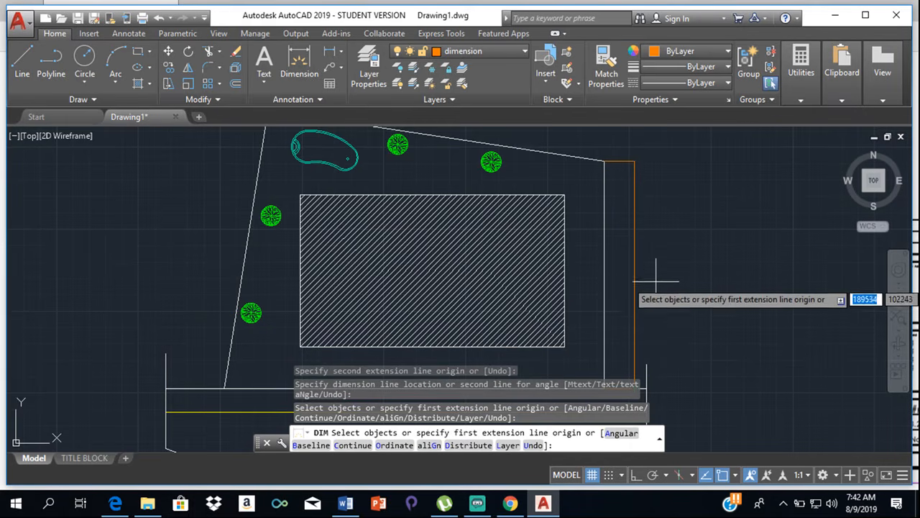
{"action": "left_click", "coordinate": [633, 280]}
{"action": "key", "text": "Escape"}
- Modify the ISO-25 dimension style's primary units to a linear precision of 0 with a comma as decimal separator
{"action": "scroll", "coordinate": [633, 280], "scroll_direction": "up", "scroll_amount": 10}
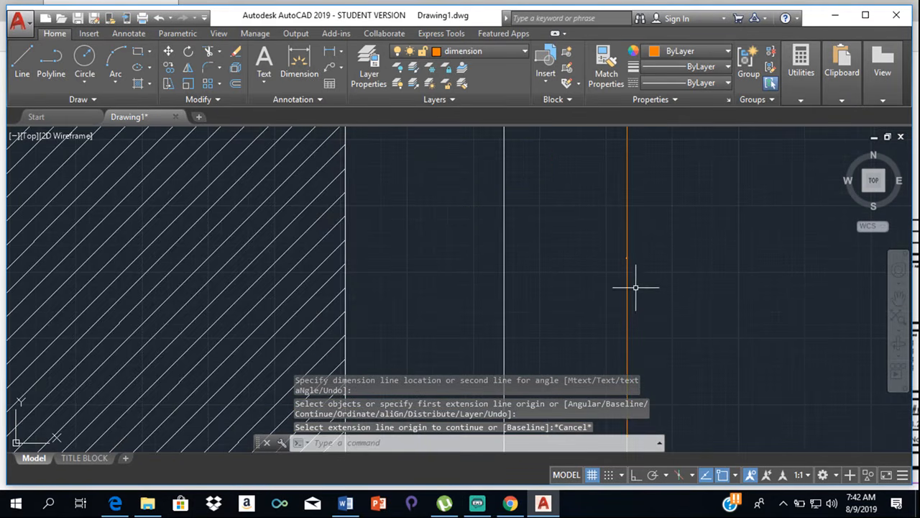
{"action": "scroll", "coordinate": [605, 264], "scroll_direction": "up", "scroll_amount": 6}
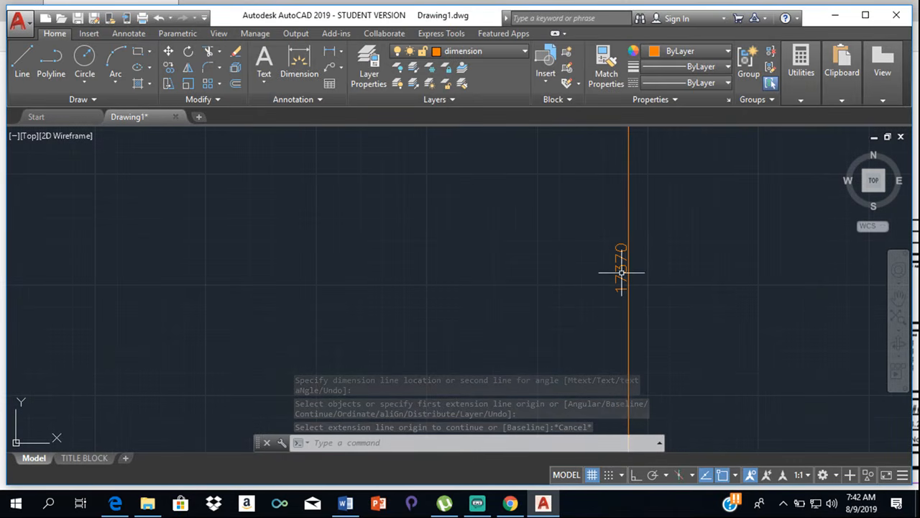
{"action": "left_click", "coordinate": [295, 100]}
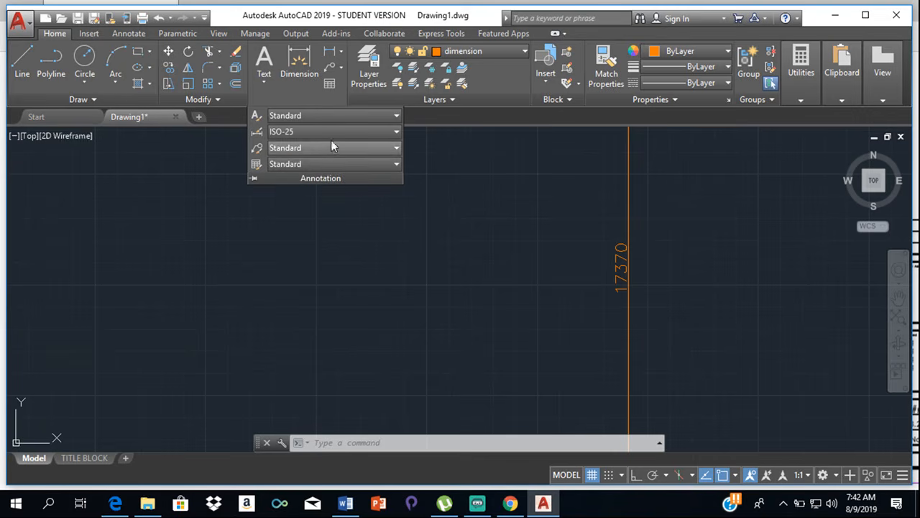
{"action": "left_click", "coordinate": [380, 132]}
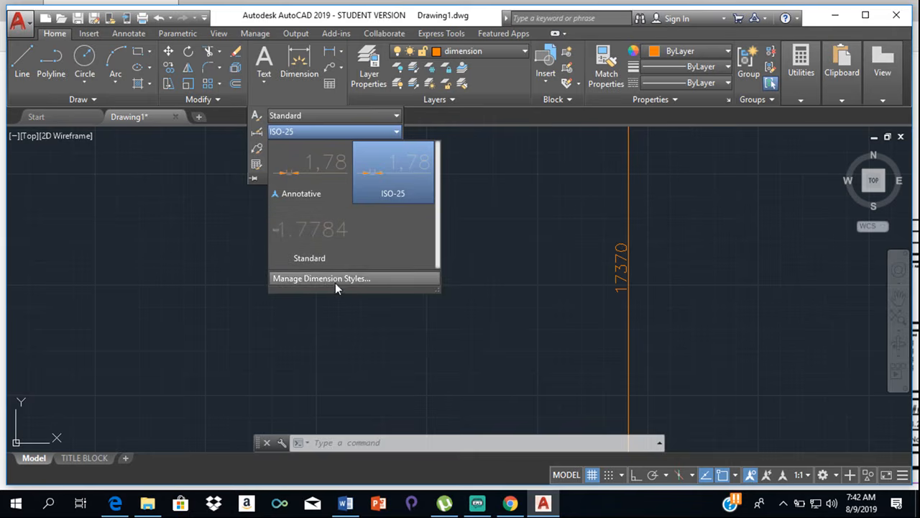
{"action": "left_click", "coordinate": [335, 281]}
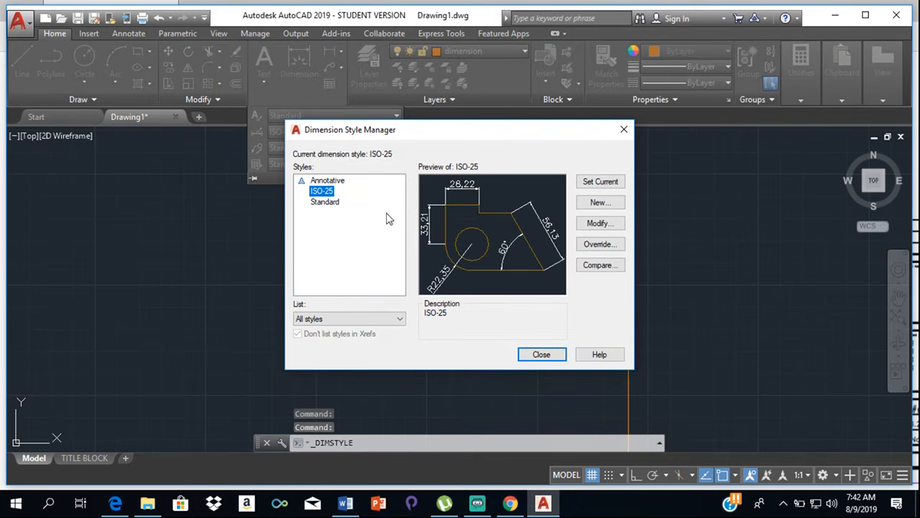
{"action": "left_click", "coordinate": [601, 223]}
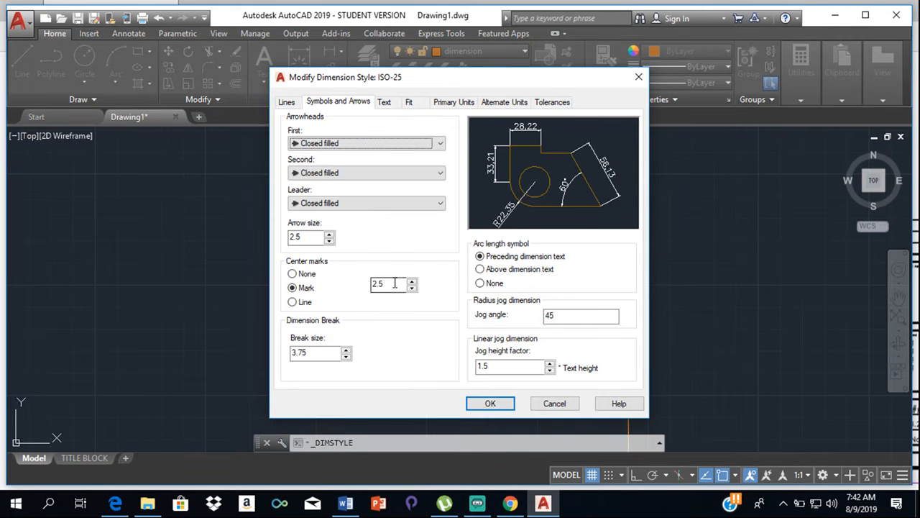
{"action": "left_click", "coordinate": [439, 105]}
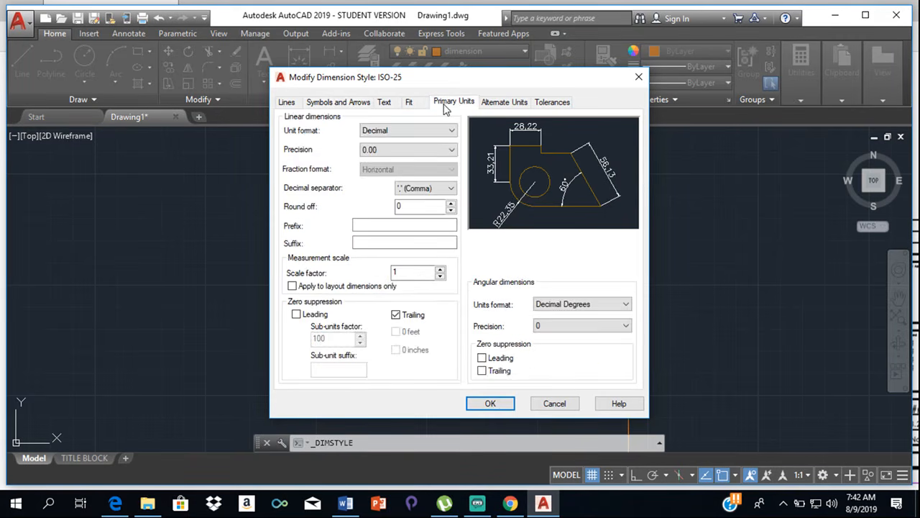
{"action": "left_click", "coordinate": [440, 151]}
{"action": "left_click", "coordinate": [403, 161]}
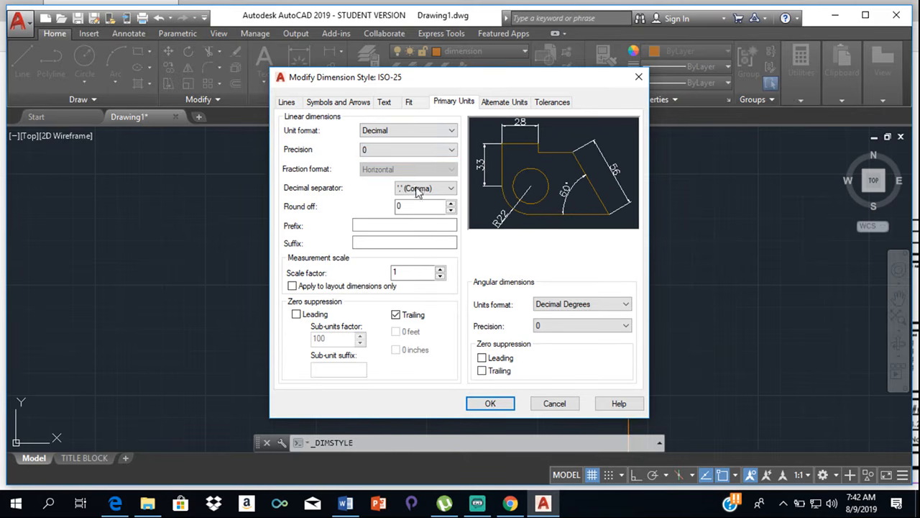
{"action": "left_click", "coordinate": [440, 188]}
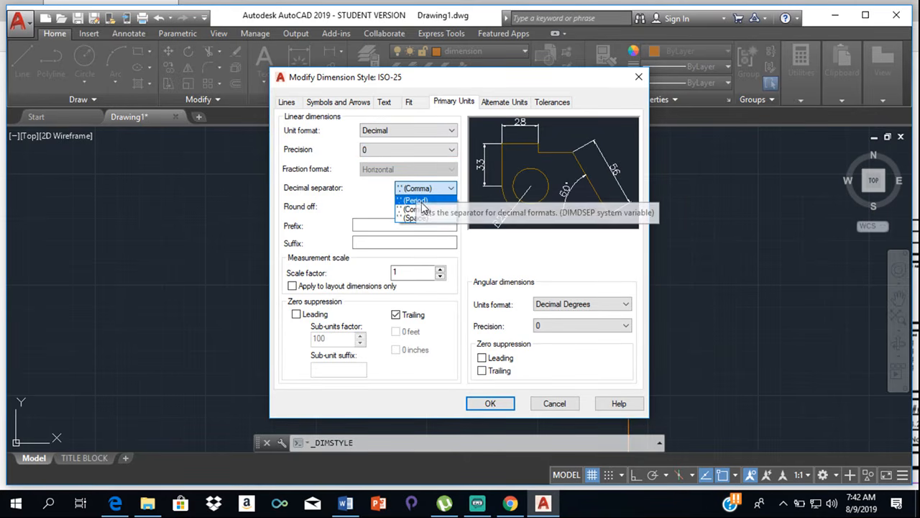
{"action": "left_click", "coordinate": [417, 209]}
- Set the measurement scale factor of the ISO-25 dimension style to 25 and apply the changes
{"action": "left_click", "coordinate": [427, 274]}
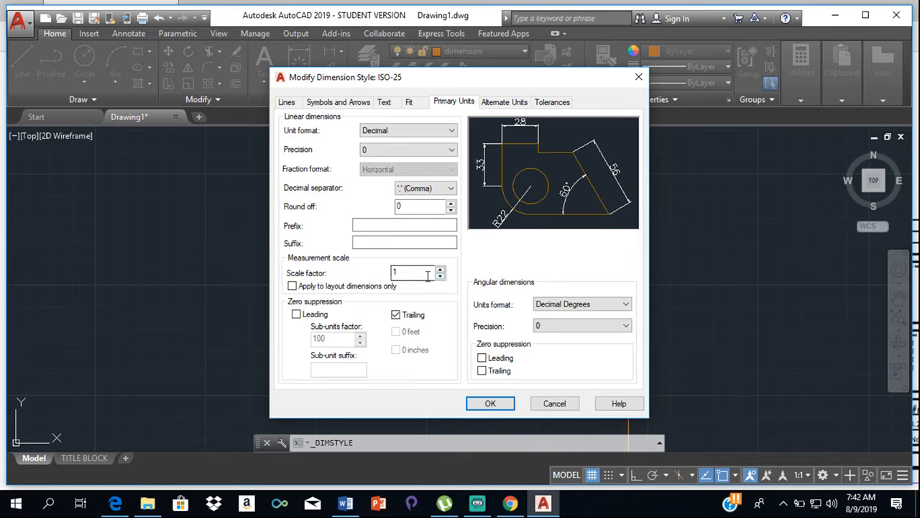
{"action": "double_click", "coordinate": [415, 271]}
{"action": "left_click", "coordinate": [491, 403]}
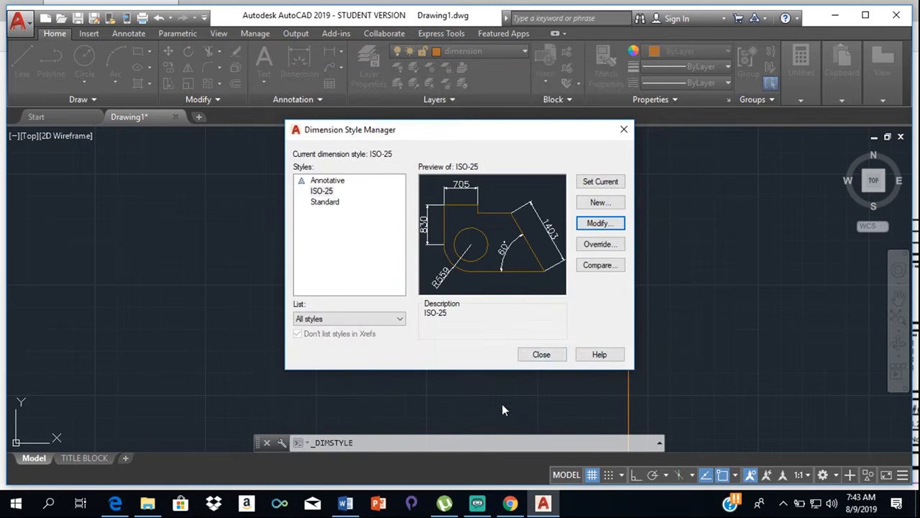
{"action": "left_click", "coordinate": [542, 355]}
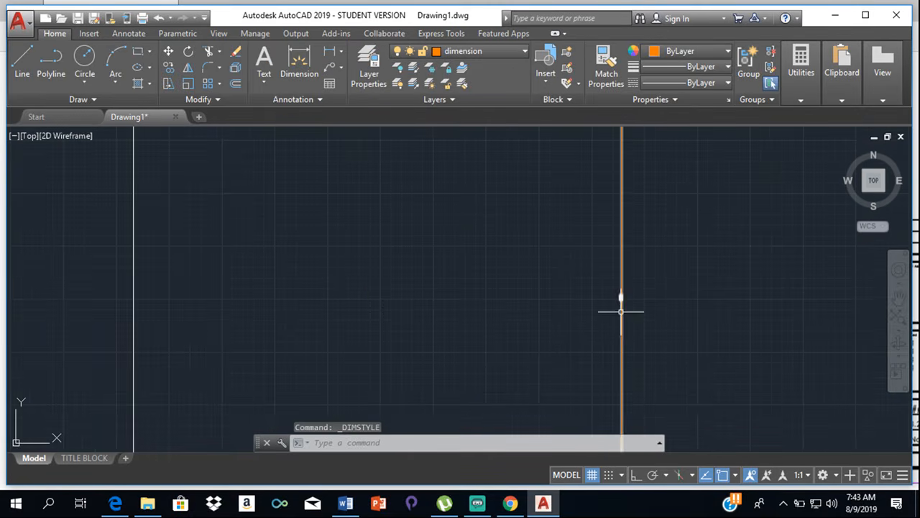
- Examine the value and text size of the dimension along the east boundary
{"action": "scroll", "coordinate": [611, 299], "scroll_direction": "up", "scroll_amount": 5}
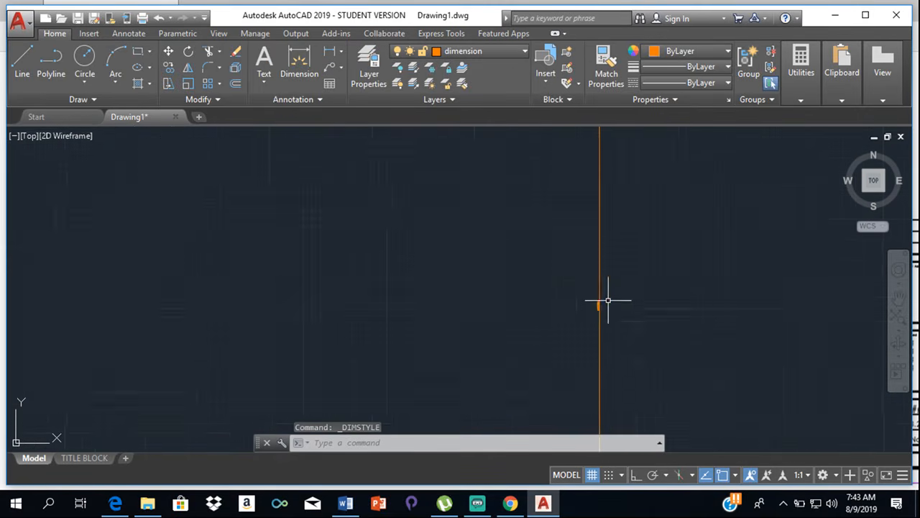
{"action": "scroll", "coordinate": [586, 316], "scroll_direction": "up", "scroll_amount": 2}
{"action": "scroll", "coordinate": [575, 330], "scroll_direction": "down", "scroll_amount": 6}
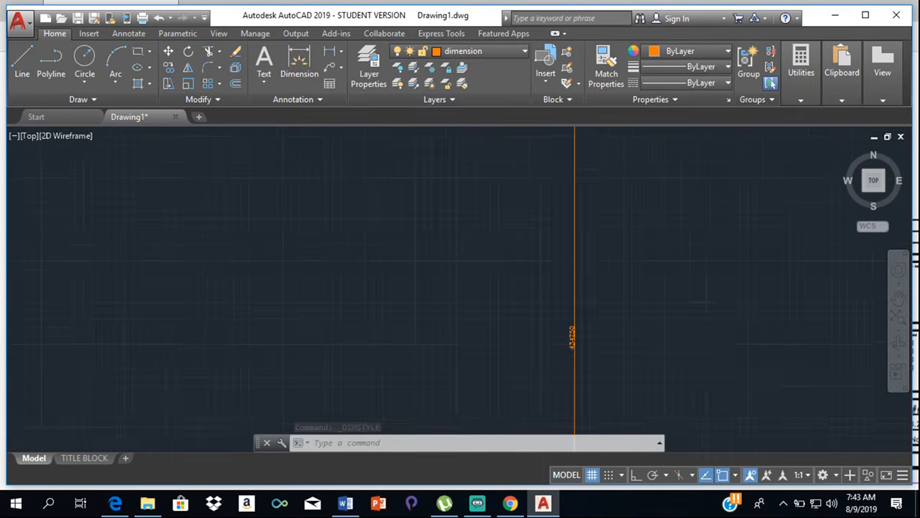
{"action": "scroll", "coordinate": [573, 334], "scroll_direction": "down", "scroll_amount": 5}
{"action": "scroll", "coordinate": [565, 333], "scroll_direction": "up", "scroll_amount": 7}
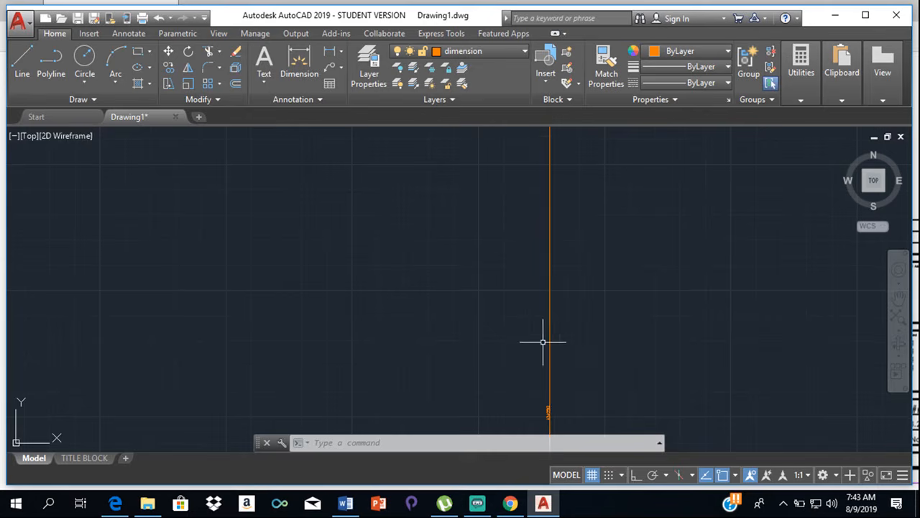
{"action": "scroll", "coordinate": [538, 372], "scroll_direction": "down", "scroll_amount": 3}
{"action": "scroll", "coordinate": [524, 369], "scroll_direction": "down", "scroll_amount": 6}
{"action": "middle_click_drag", "start_coordinate": [514, 370], "coordinate": [531, 251]}
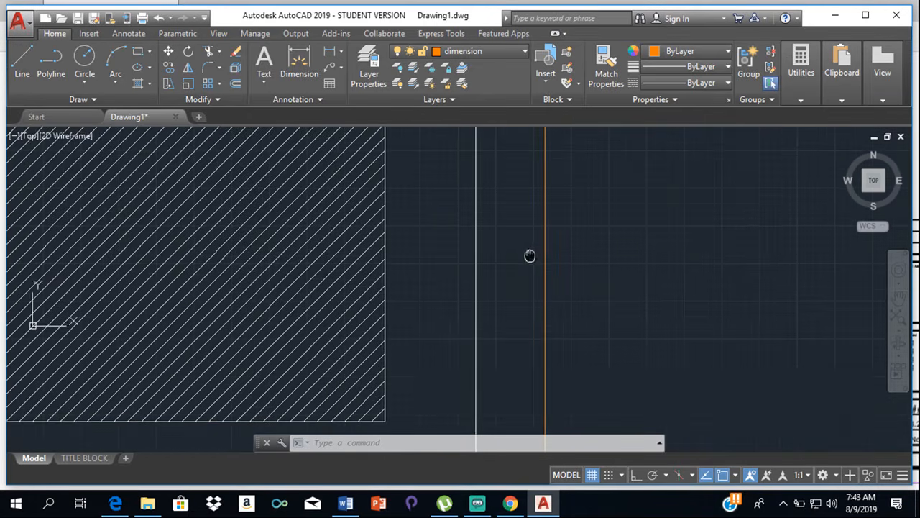
{"action": "scroll", "coordinate": [531, 251], "scroll_direction": "down", "scroll_amount": 8}
{"action": "scroll", "coordinate": [530, 251], "scroll_direction": "up", "scroll_amount": 8}
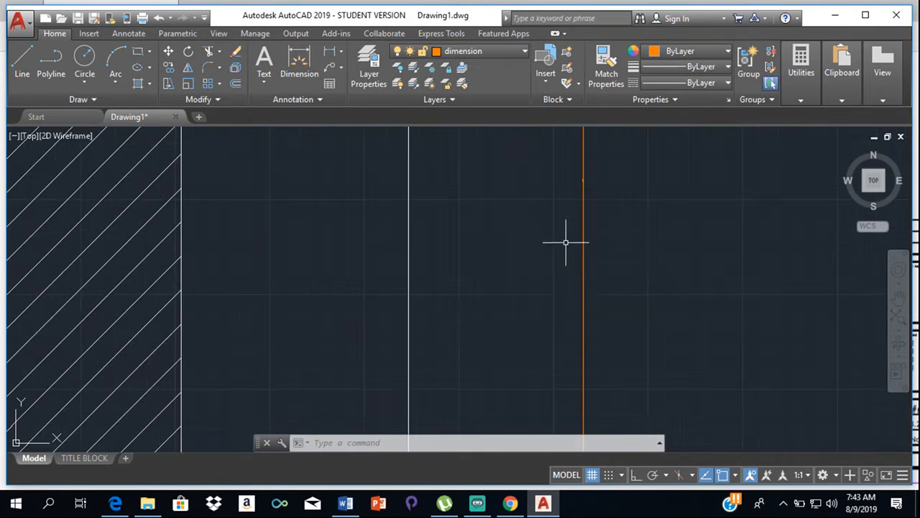
{"action": "scroll", "coordinate": [579, 175], "scroll_direction": "up", "scroll_amount": 3}
{"action": "scroll", "coordinate": [580, 175], "scroll_direction": "up", "scroll_amount": 5}
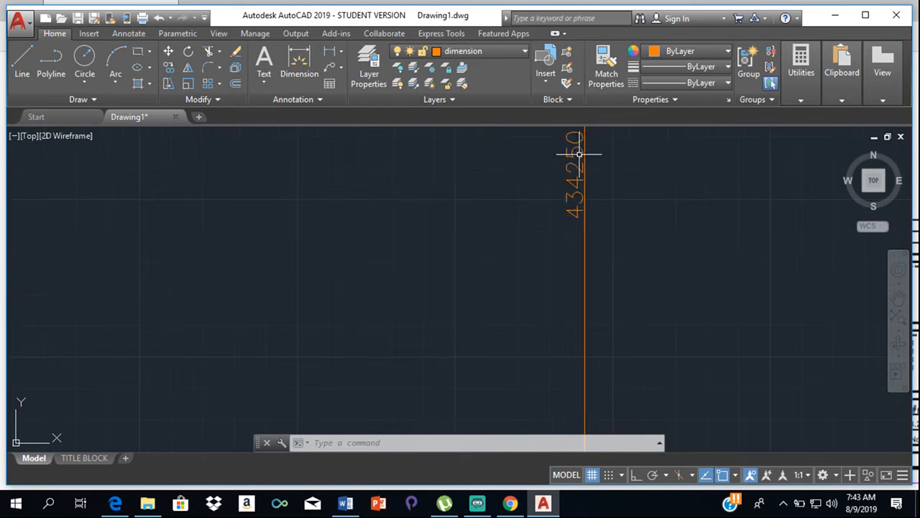
- Reopen the ISO-25 dimension style for modification and set its measurement scale factor to 1
{"action": "left_click", "coordinate": [572, 177]}
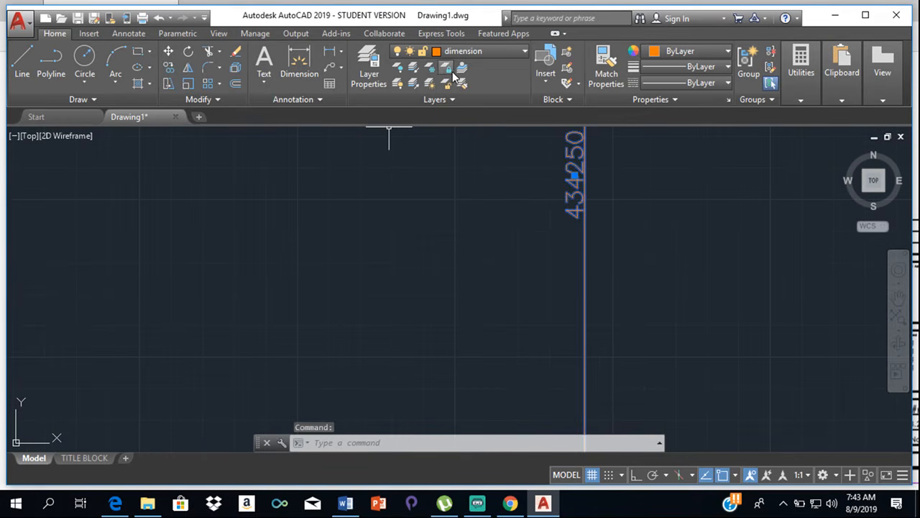
{"action": "left_click", "coordinate": [307, 99]}
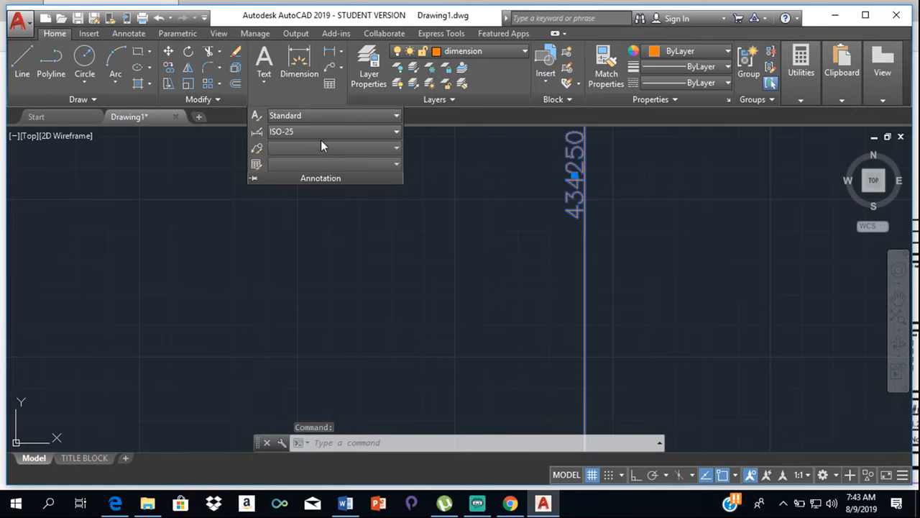
{"action": "left_click", "coordinate": [321, 135]}
{"action": "left_click", "coordinate": [372, 277]}
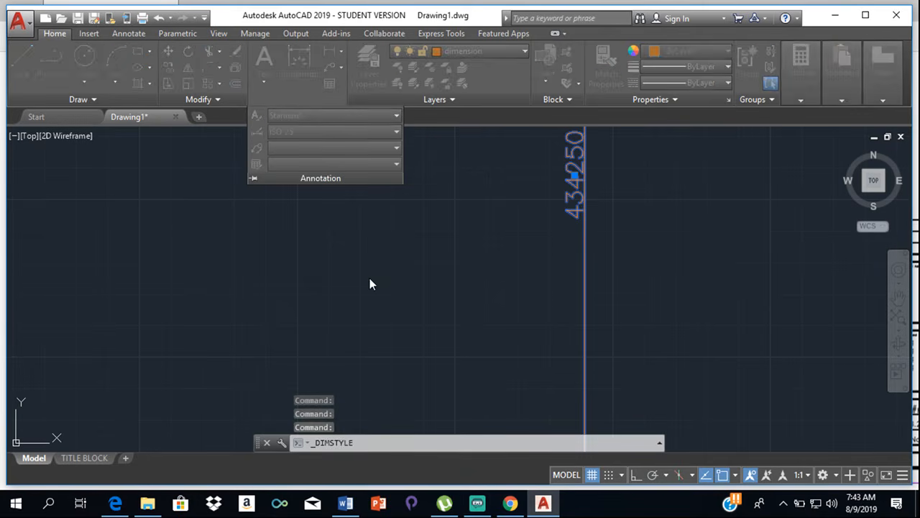
{"action": "left_click", "coordinate": [601, 225]}
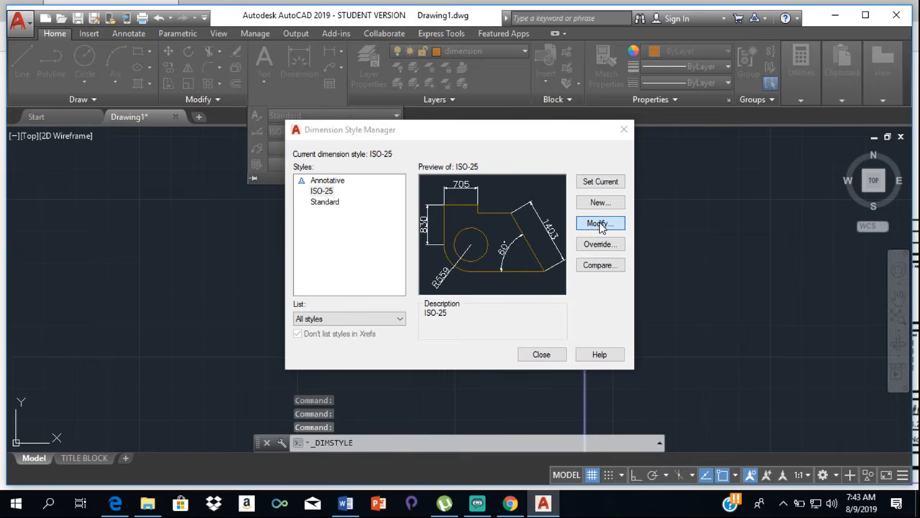
{"action": "left_click_drag", "start_coordinate": [419, 274], "coordinate": [384, 269]}
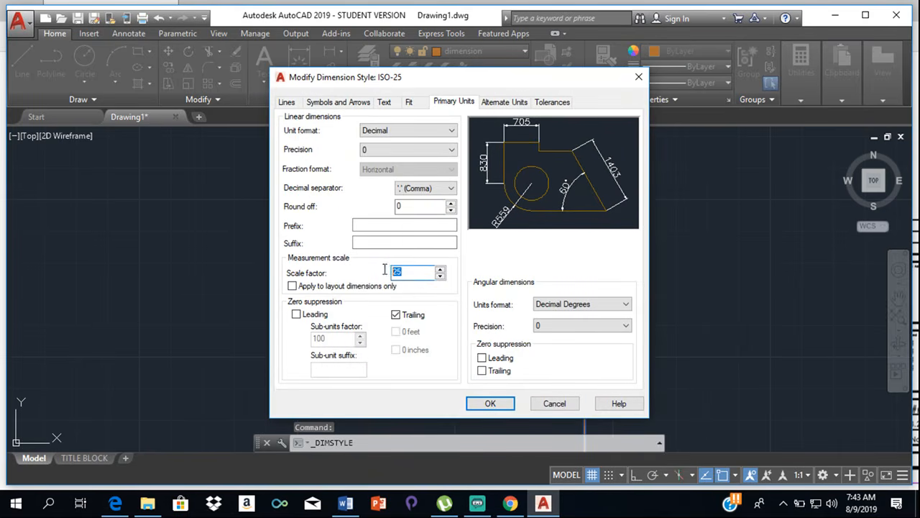
{"action": "type", "text": "1"}
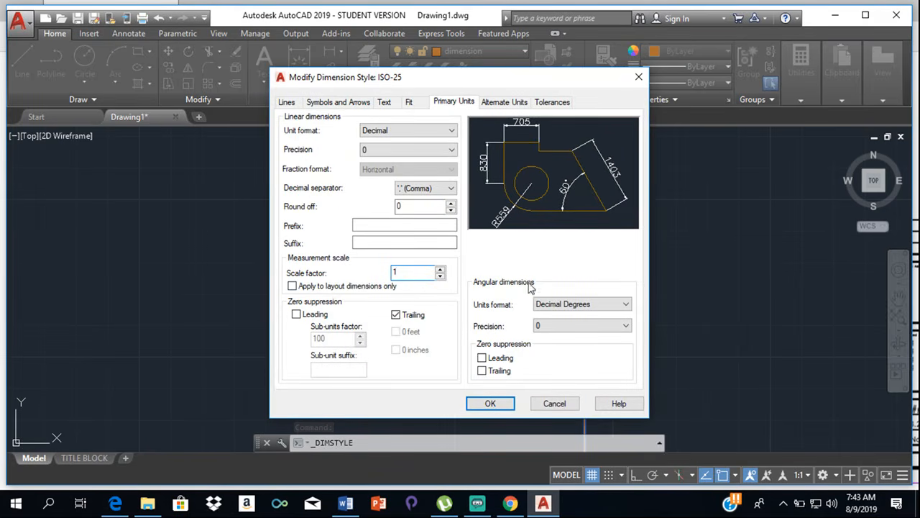
- Set the overall scale of ISO-25's dimension features to 25 and apply the style changes
{"action": "left_click", "coordinate": [385, 102]}
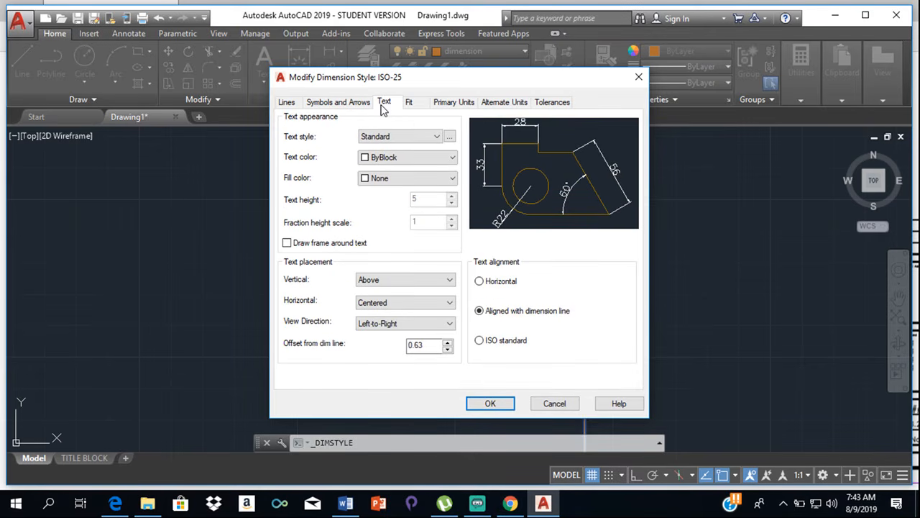
{"action": "left_click", "coordinate": [357, 105]}
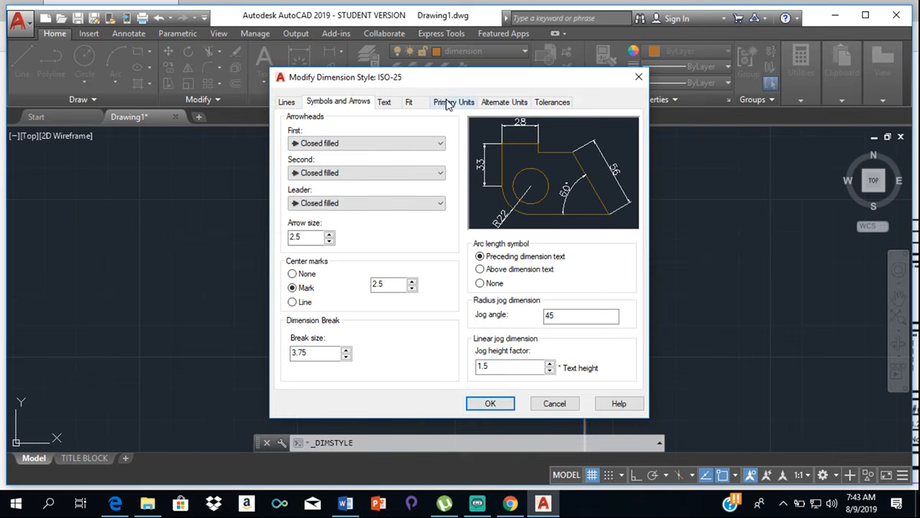
{"action": "left_click", "coordinate": [410, 104]}
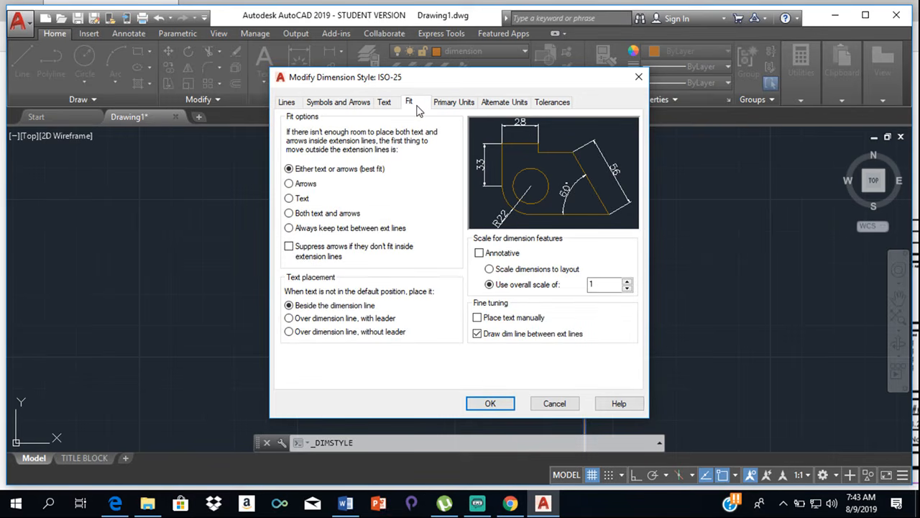
{"action": "double_click", "coordinate": [593, 283]}
{"action": "type", "text": "25"}
{"action": "left_click", "coordinate": [508, 403]}
{"action": "left_click", "coordinate": [546, 353]}
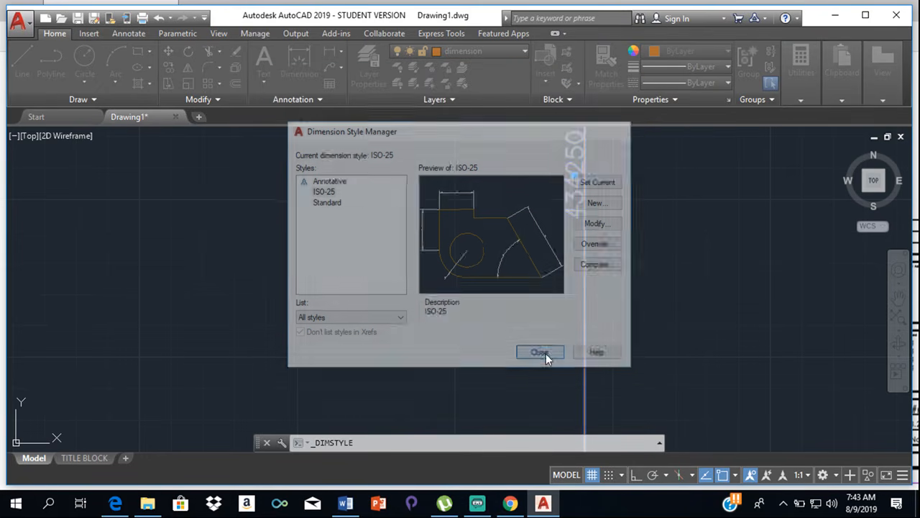
- Try an overall scale of 10000 for the dimension features of the ISO-25 style and apply it
{"action": "scroll", "coordinate": [593, 271], "scroll_direction": "down", "scroll_amount": 12}
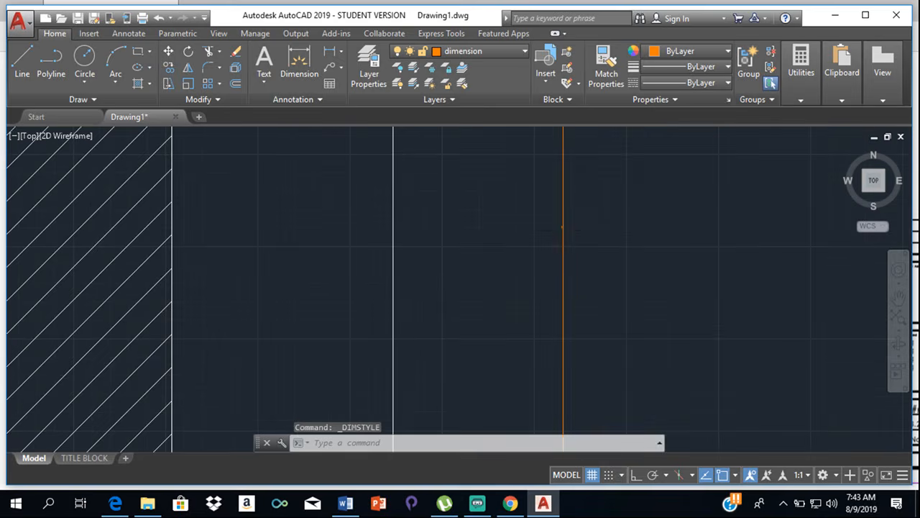
{"action": "scroll", "coordinate": [558, 230], "scroll_direction": "up", "scroll_amount": 4}
{"action": "scroll", "coordinate": [559, 230], "scroll_direction": "down", "scroll_amount": 10}
{"action": "scroll", "coordinate": [559, 230], "scroll_direction": "up", "scroll_amount": 18}
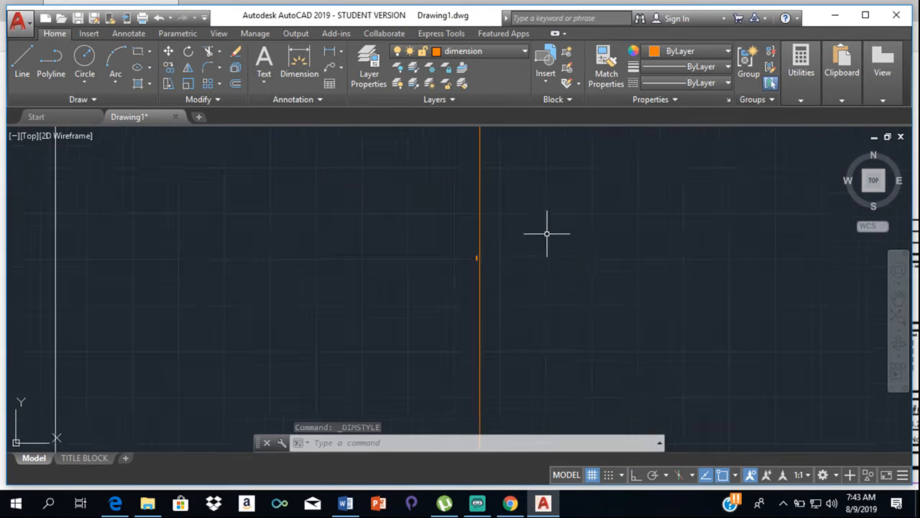
{"action": "scroll", "coordinate": [524, 247], "scroll_direction": "up", "scroll_amount": 8}
{"action": "middle_click_drag", "start_coordinate": [354, 291], "coordinate": [551, 258]}
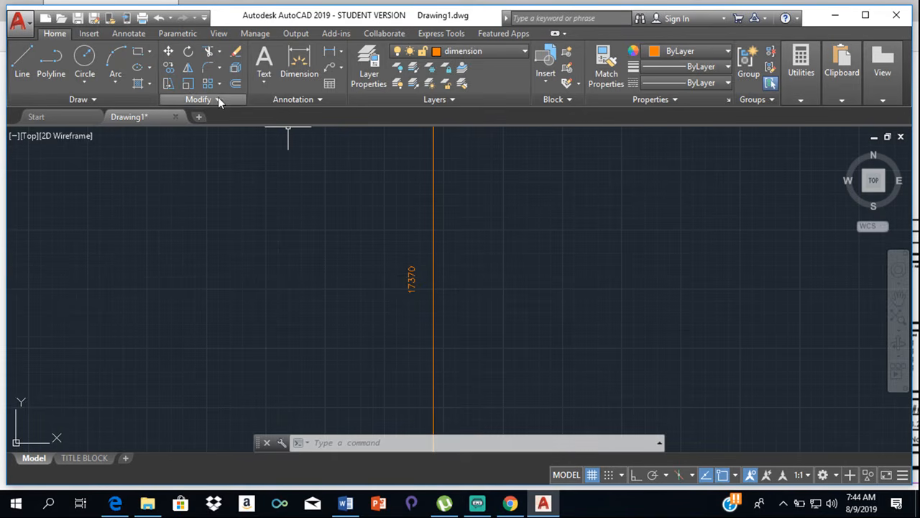
{"action": "left_click", "coordinate": [320, 99]}
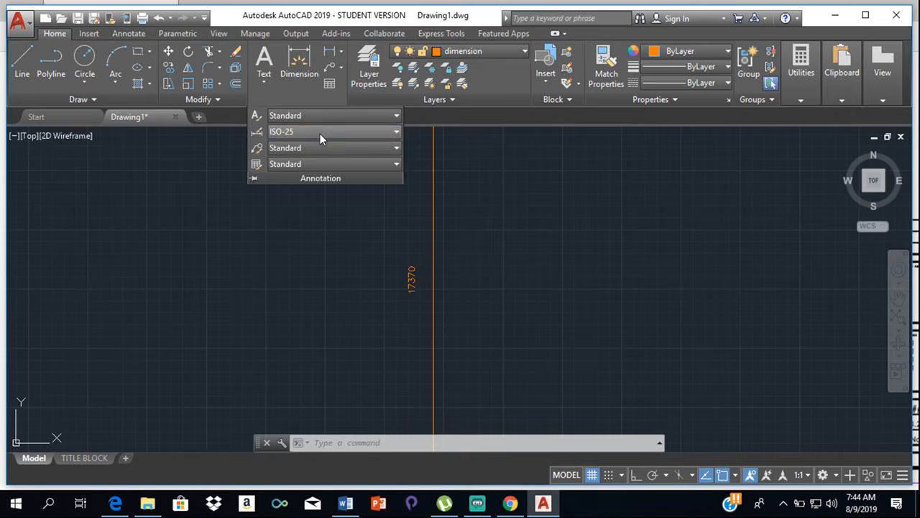
{"action": "left_click", "coordinate": [319, 133]}
{"action": "left_click", "coordinate": [343, 282]}
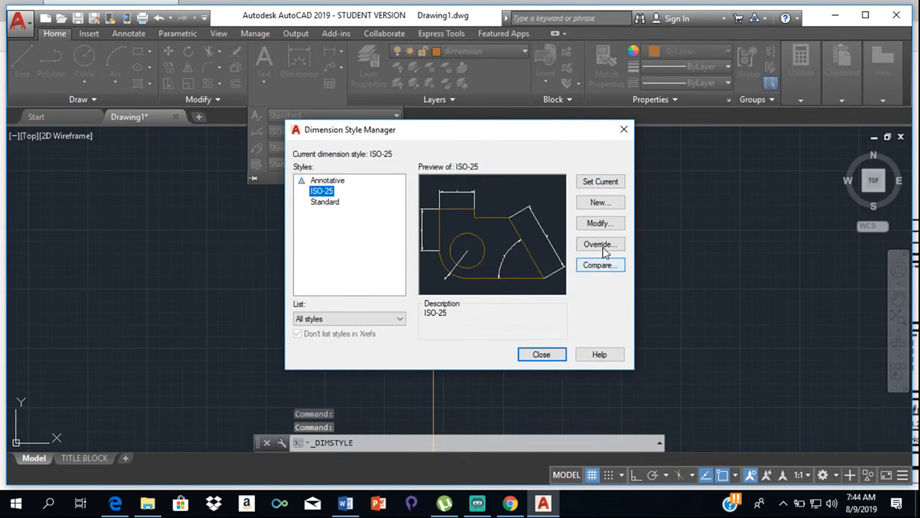
{"action": "left_click", "coordinate": [601, 224]}
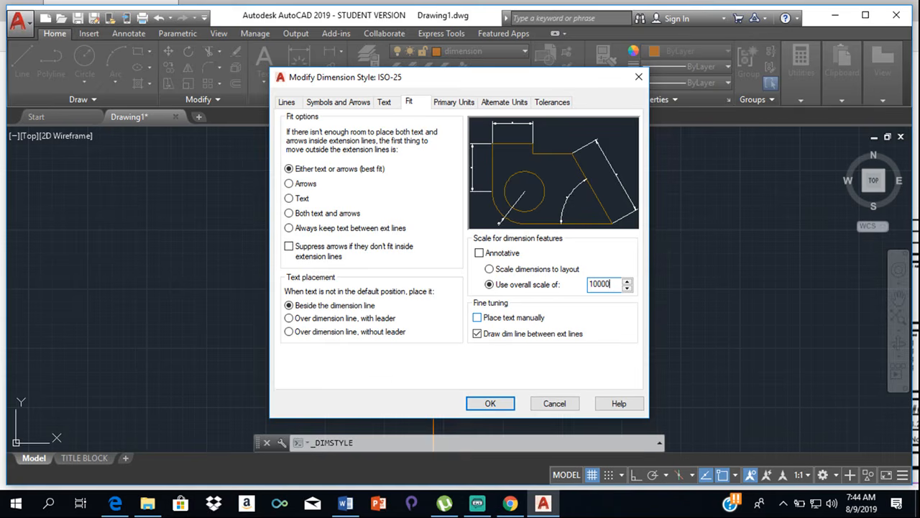
{"action": "left_click", "coordinate": [487, 404]}
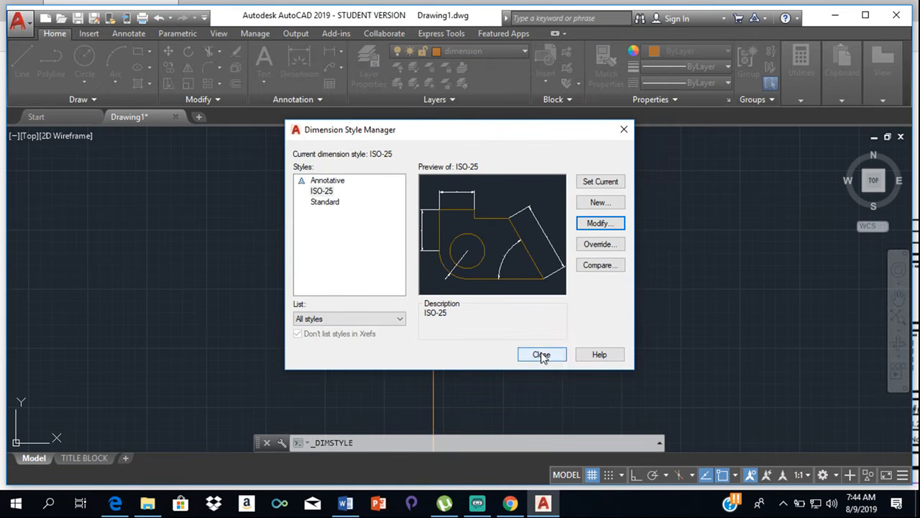
{"action": "left_click", "coordinate": [541, 354]}
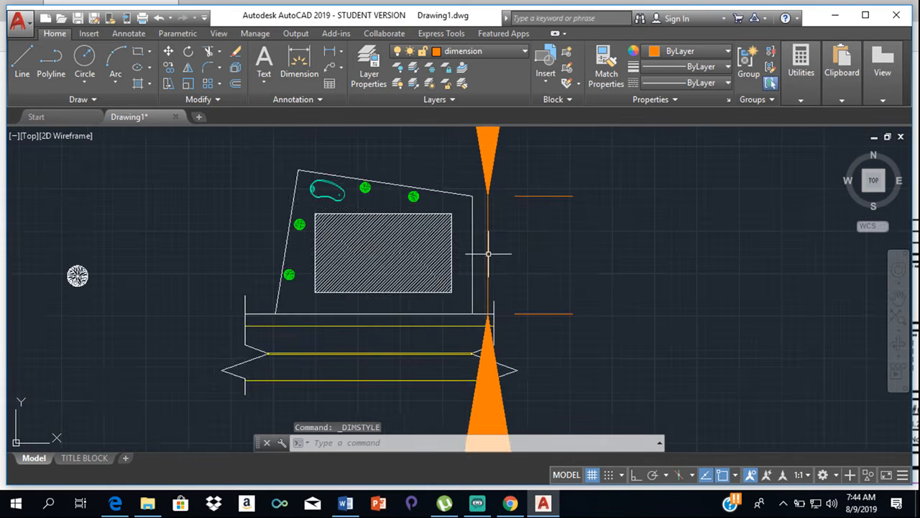
- Check the east boundary dimension's arrows and text, and undo the last dimension style change
{"action": "scroll", "coordinate": [488, 253], "scroll_direction": "down", "scroll_amount": 10}
{"action": "scroll", "coordinate": [490, 255], "scroll_direction": "up", "scroll_amount": 6}
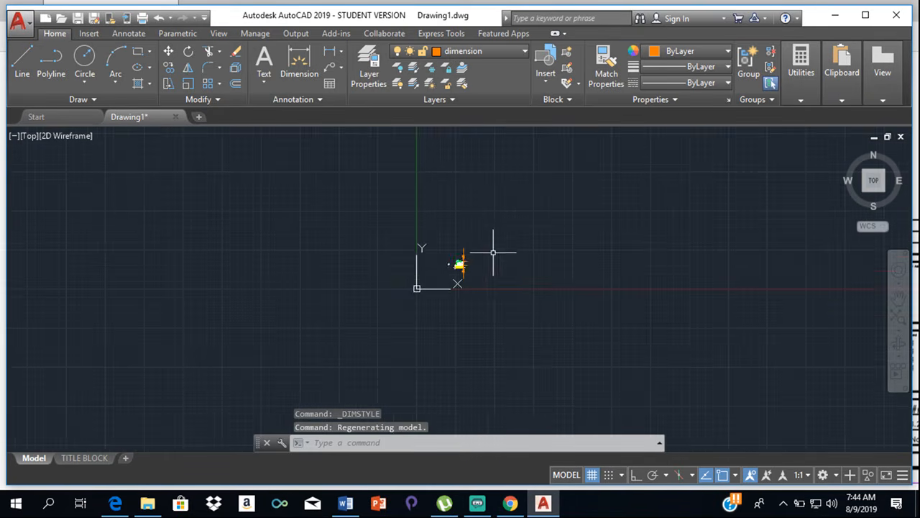
{"action": "scroll", "coordinate": [339, 261], "scroll_direction": "up", "scroll_amount": 6}
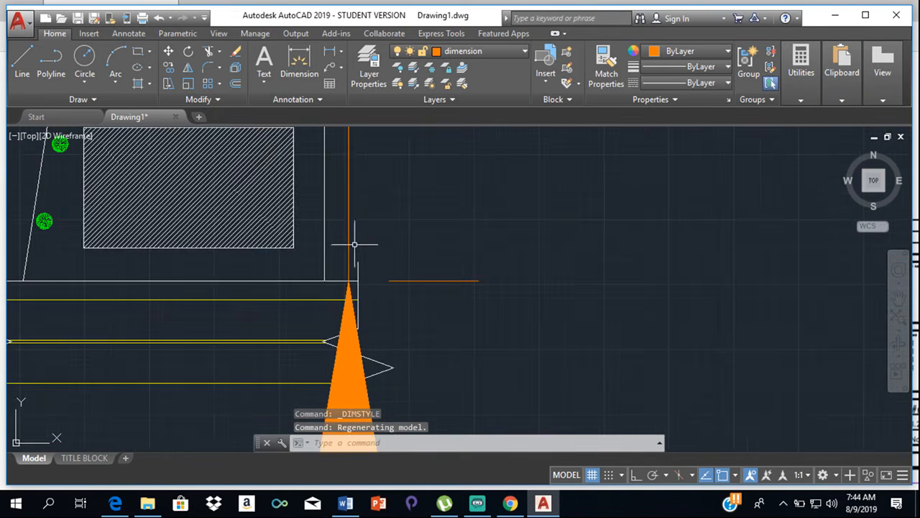
{"action": "scroll", "coordinate": [338, 209], "scroll_direction": "down", "scroll_amount": 7}
{"action": "scroll", "coordinate": [345, 202], "scroll_direction": "up", "scroll_amount": 3}
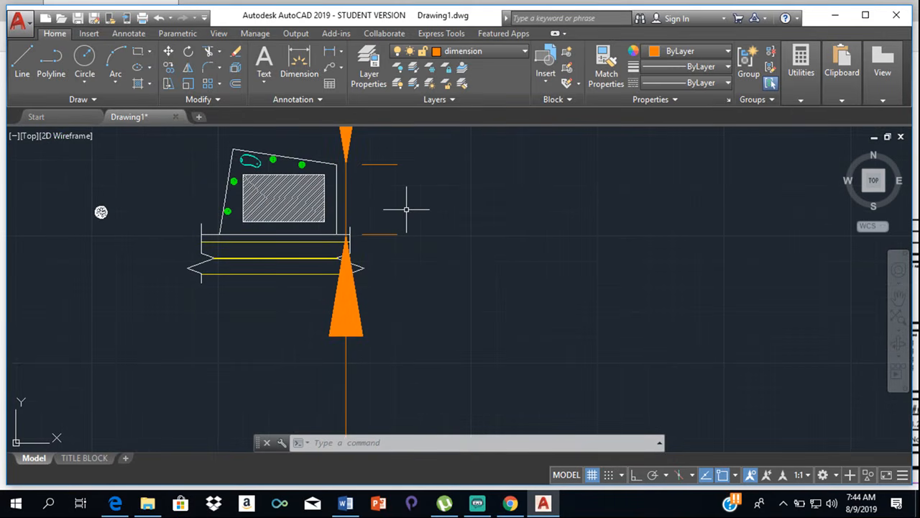
{"action": "scroll", "coordinate": [406, 209], "scroll_direction": "up", "scroll_amount": 5}
{"action": "scroll", "coordinate": [525, 252], "scroll_direction": "down", "scroll_amount": 5}
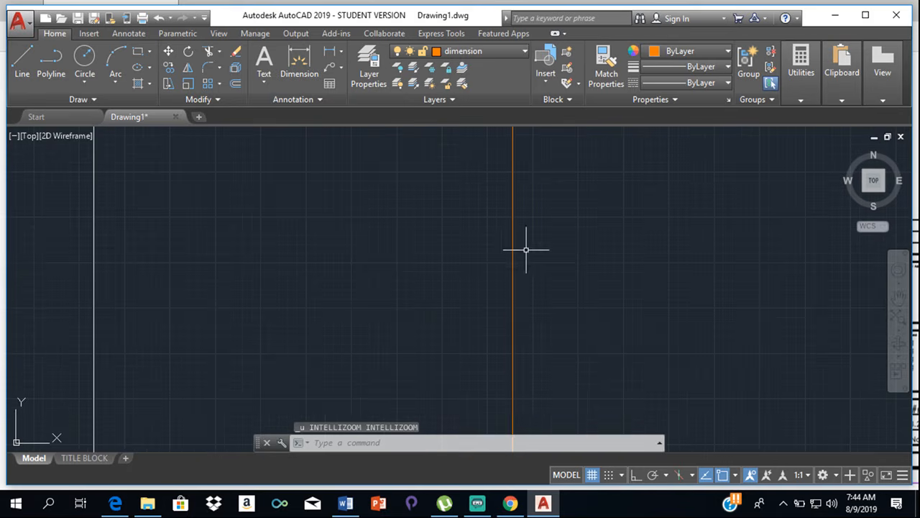
{"action": "scroll", "coordinate": [520, 252], "scroll_direction": "up", "scroll_amount": 5}
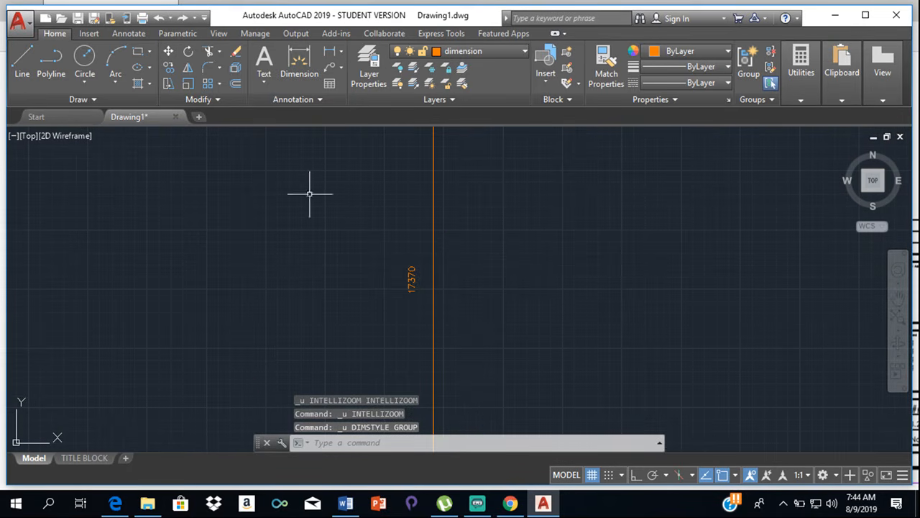
- Modify the ISO-25 style to use an overall scale of 1 for its dimension features
{"action": "left_click", "coordinate": [304, 100]}
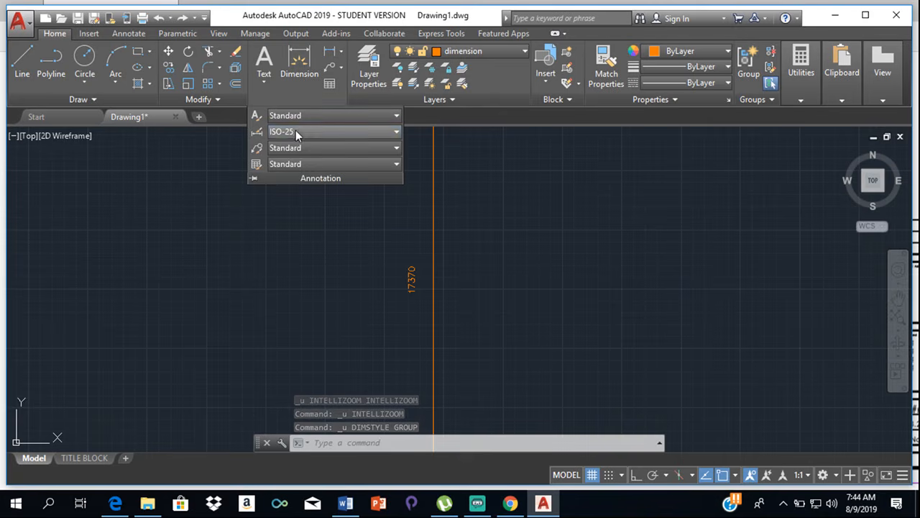
{"action": "left_click", "coordinate": [295, 130]}
{"action": "left_click", "coordinate": [364, 282]}
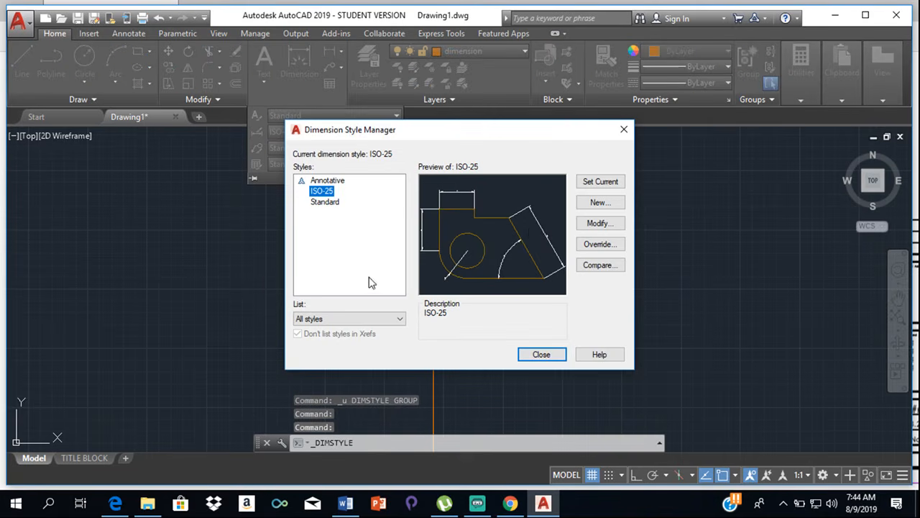
{"action": "left_click", "coordinate": [602, 223]}
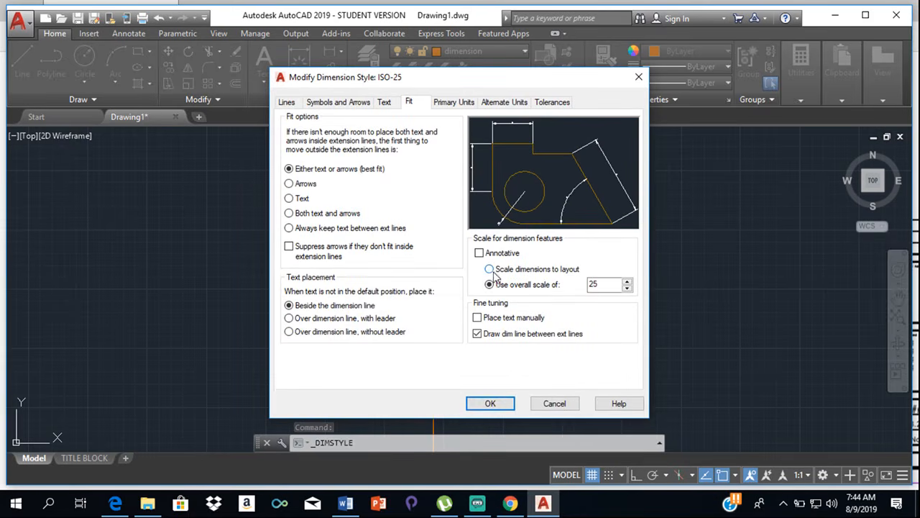
{"action": "left_click", "coordinate": [490, 269]}
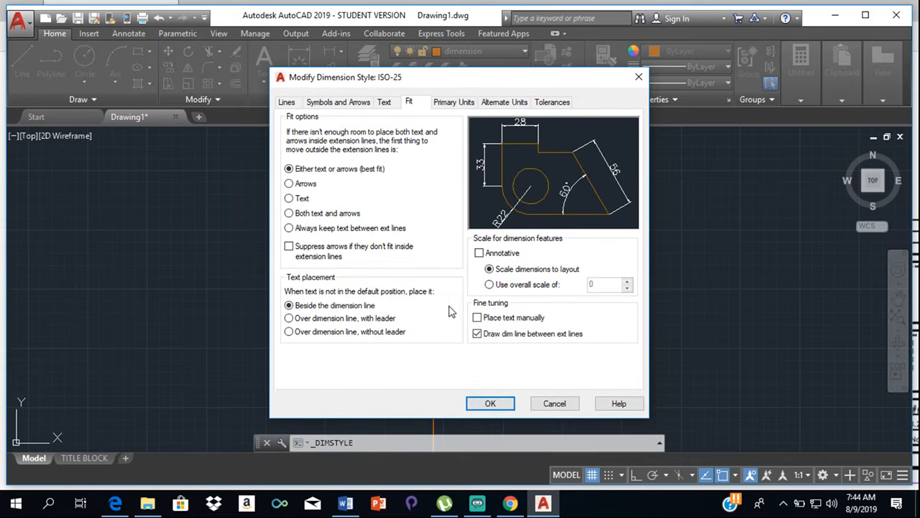
{"action": "left_click", "coordinate": [490, 285]}
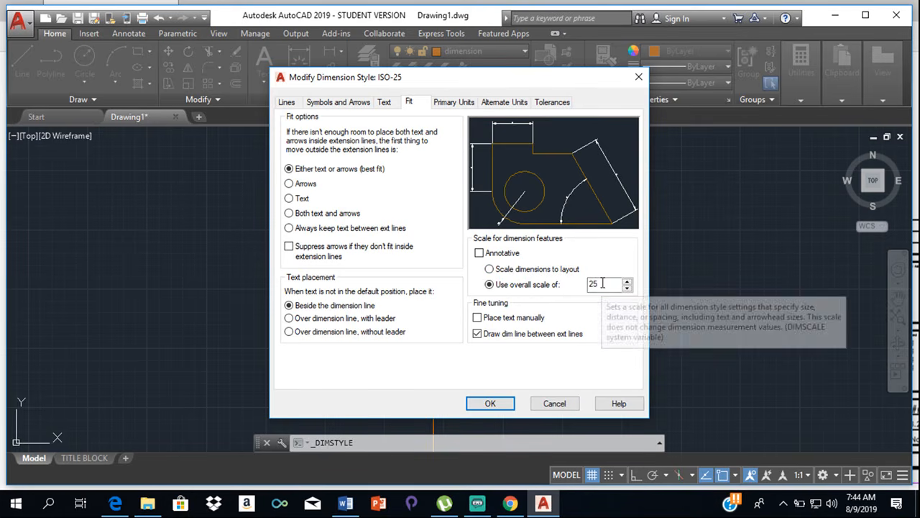
{"action": "left_click_drag", "start_coordinate": [603, 282], "coordinate": [571, 285]}
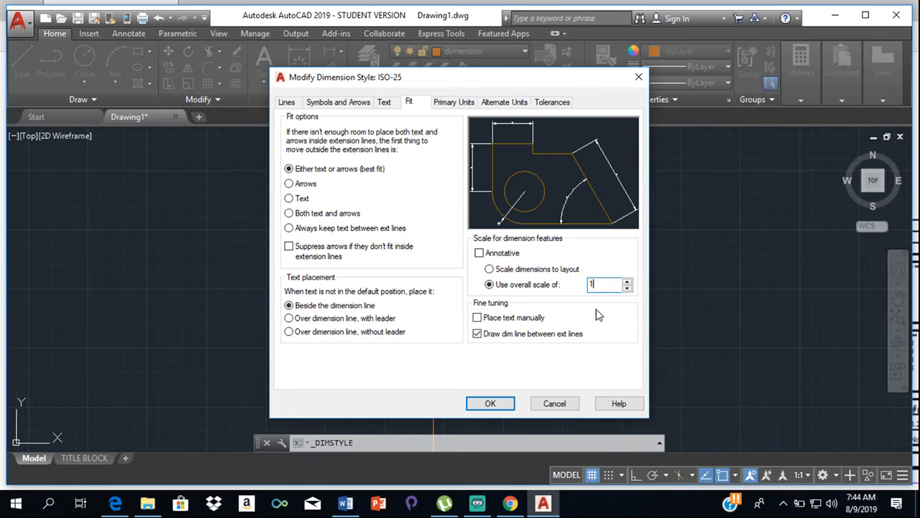
{"action": "left_click", "coordinate": [463, 103]}
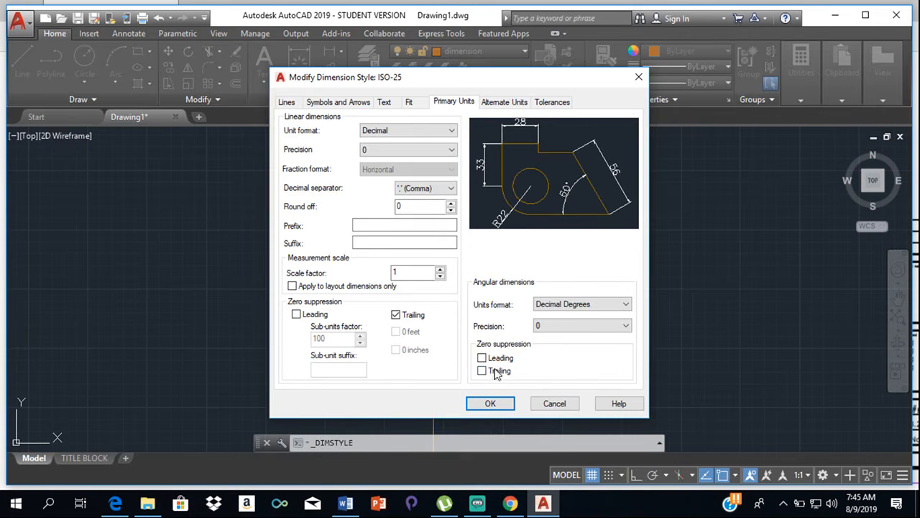
{"action": "left_click", "coordinate": [513, 102]}
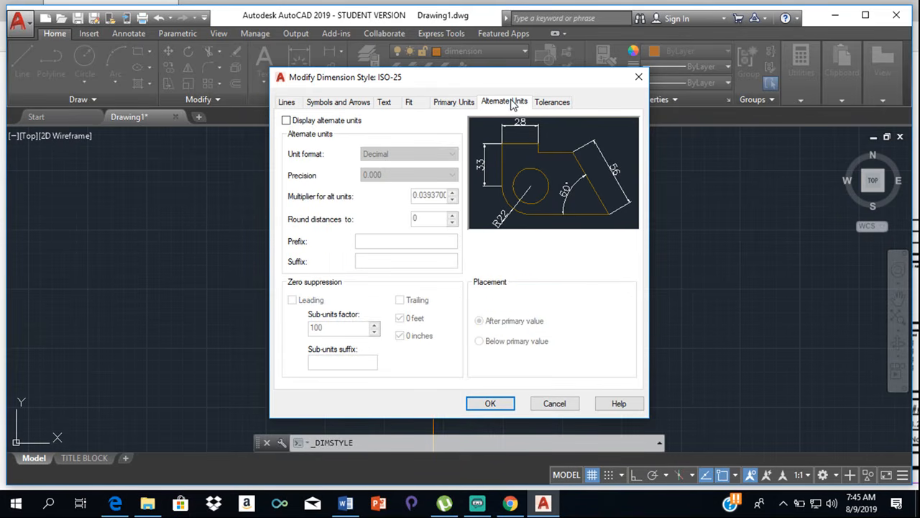
{"action": "left_click", "coordinate": [543, 104]}
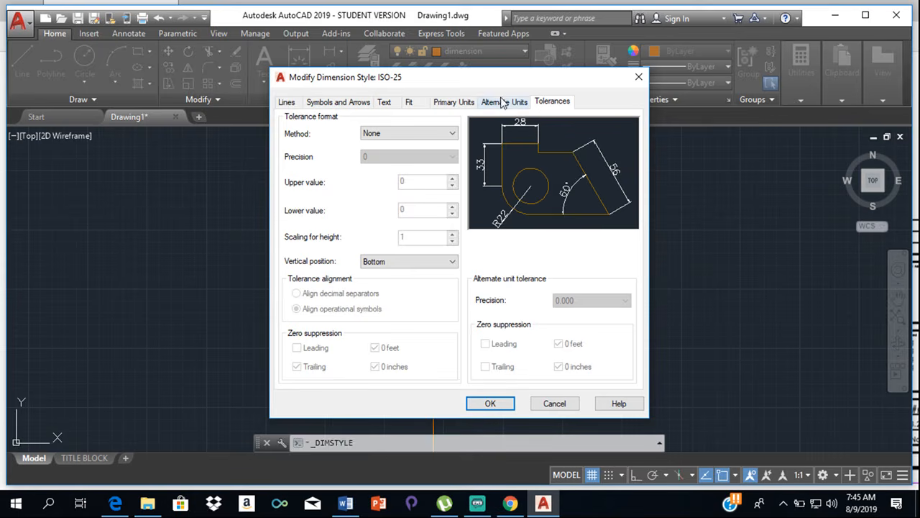
{"action": "left_click", "coordinate": [411, 105]}
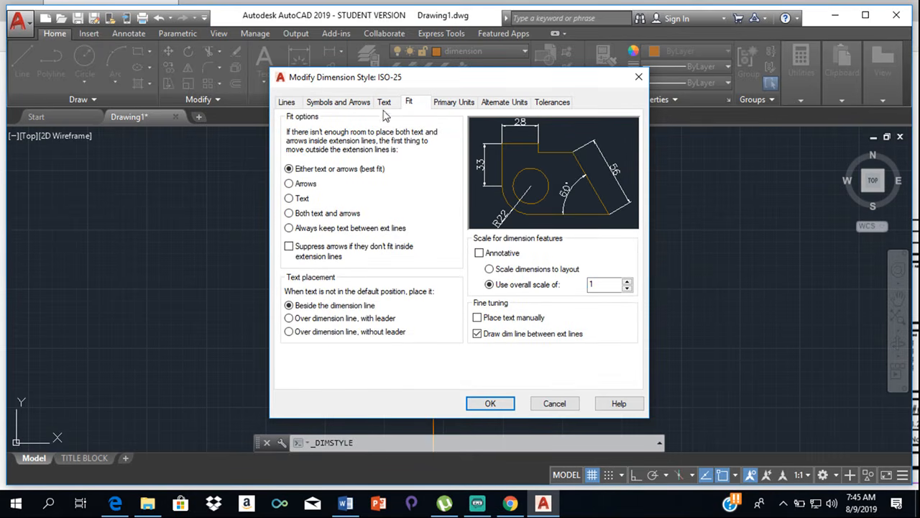
- Set the ISO-25 dimension text to the Annotative text style with a height of 300 and apply the style changes
{"action": "left_click", "coordinate": [381, 105]}
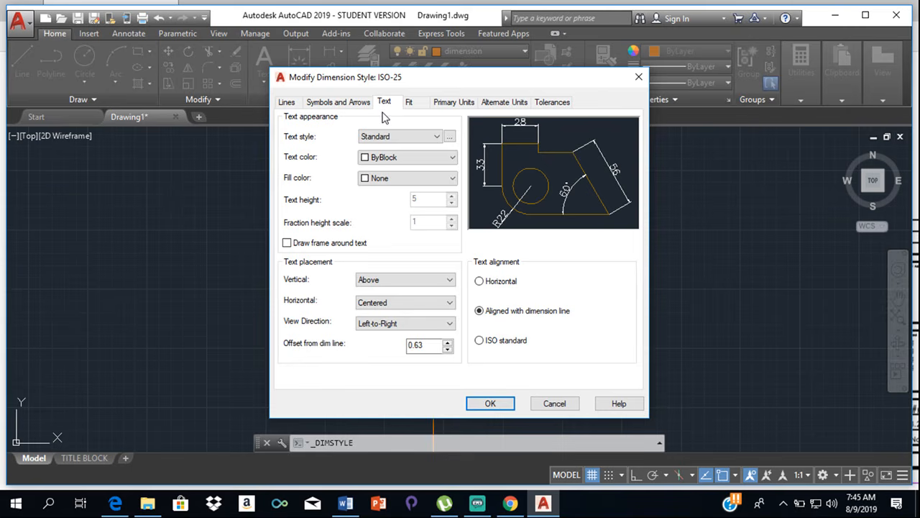
{"action": "left_click", "coordinate": [439, 136]}
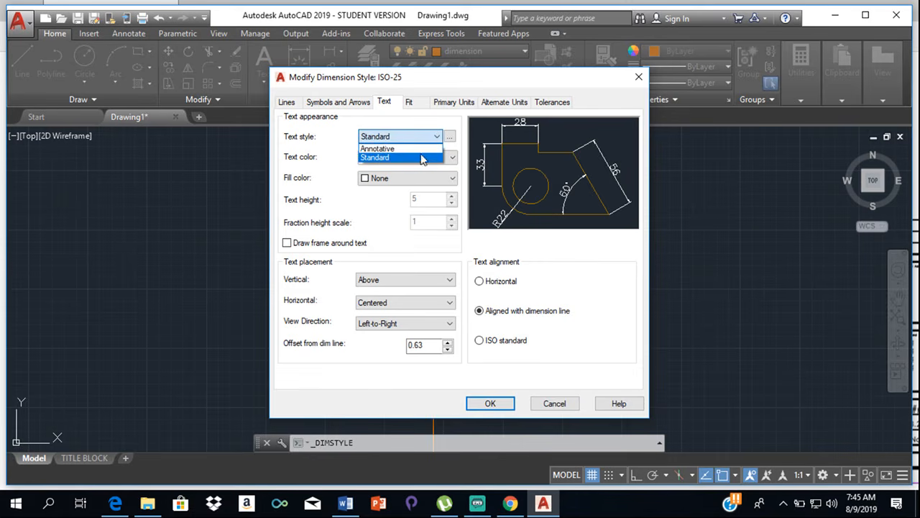
{"action": "left_click", "coordinate": [422, 148]}
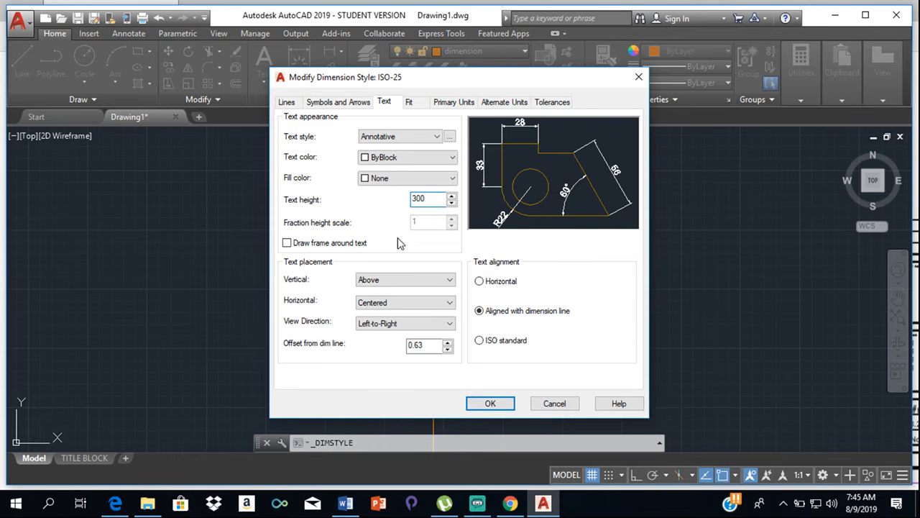
{"action": "left_click", "coordinate": [478, 402]}
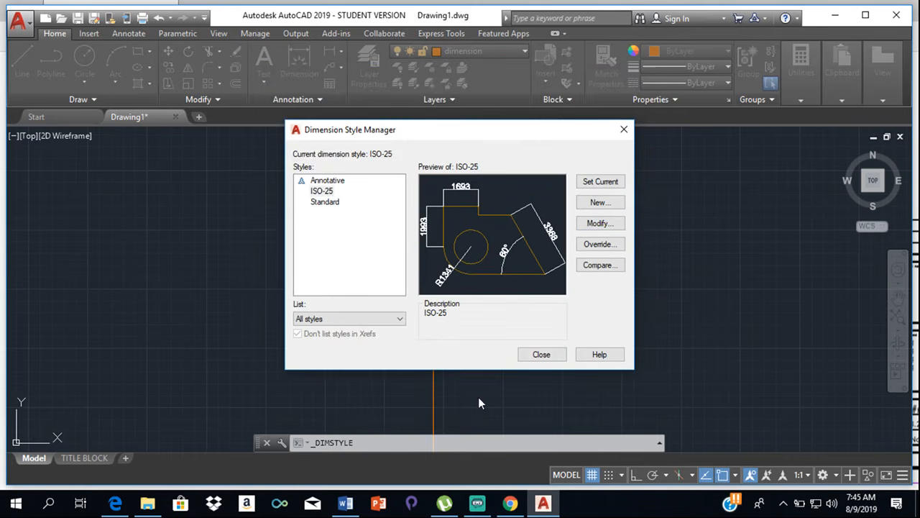
{"action": "left_click", "coordinate": [540, 356]}
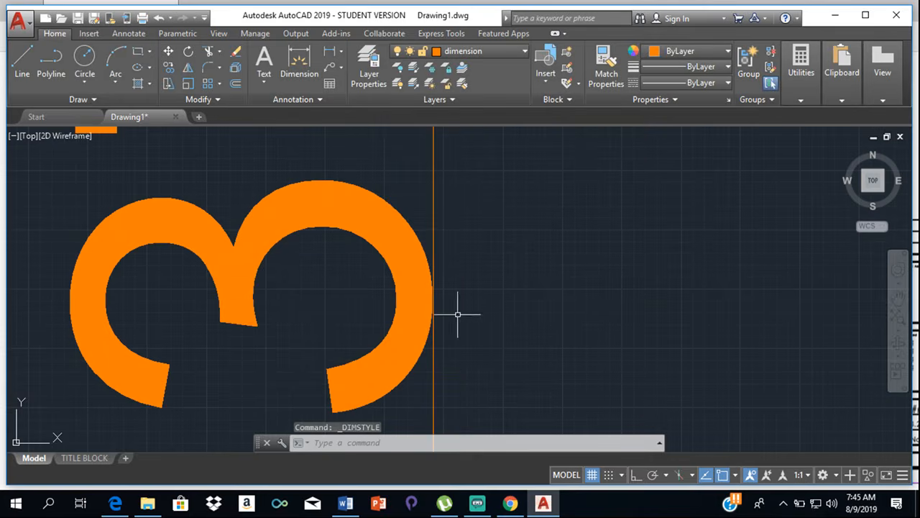
- Inspect the east boundary dimension, and review the text style and text height settings of the ISO-25 dimension style
{"action": "scroll", "coordinate": [456, 309], "scroll_direction": "down", "scroll_amount": 15}
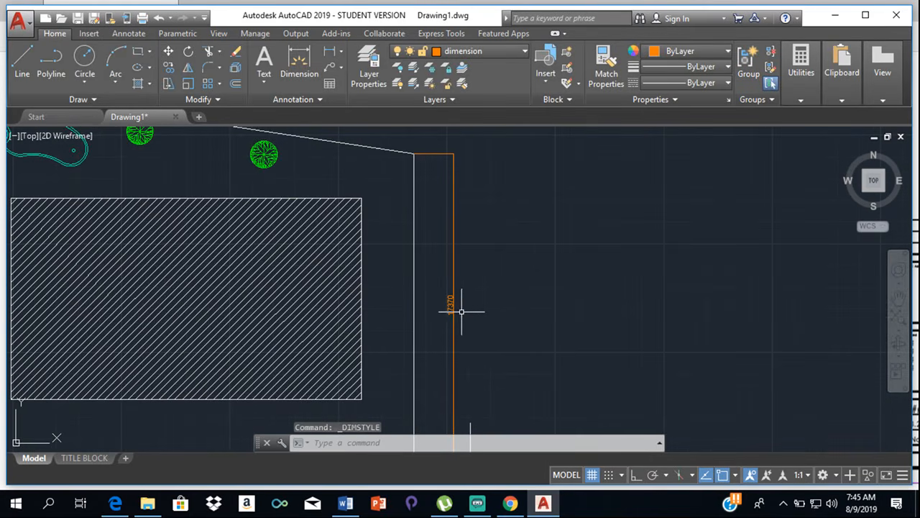
{"action": "mouse_move", "coordinate": [516, 316]}
{"action": "middle_mouse_down"}
{"action": "mouse_move", "coordinate": [646, 226]}
{"action": "mouse_move", "coordinate": [690, 217]}
{"action": "middle_mouse_up"}
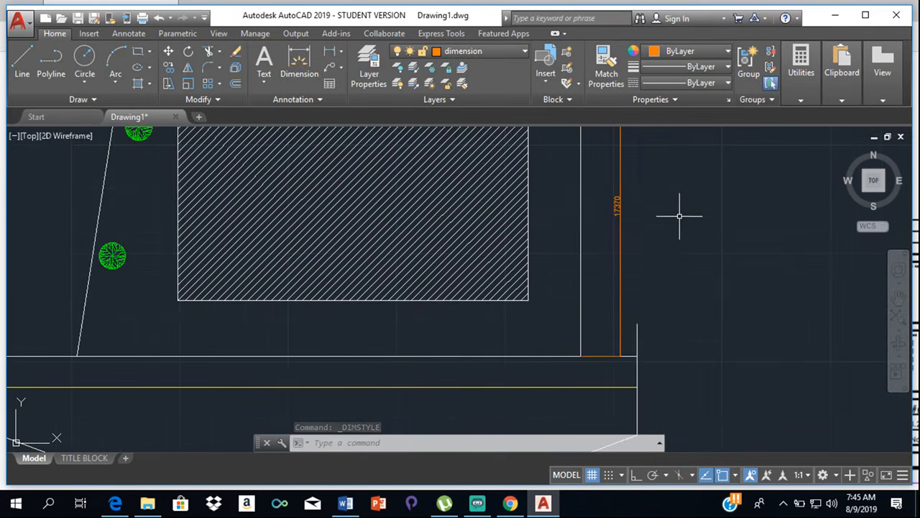
{"action": "left_click", "coordinate": [304, 100]}
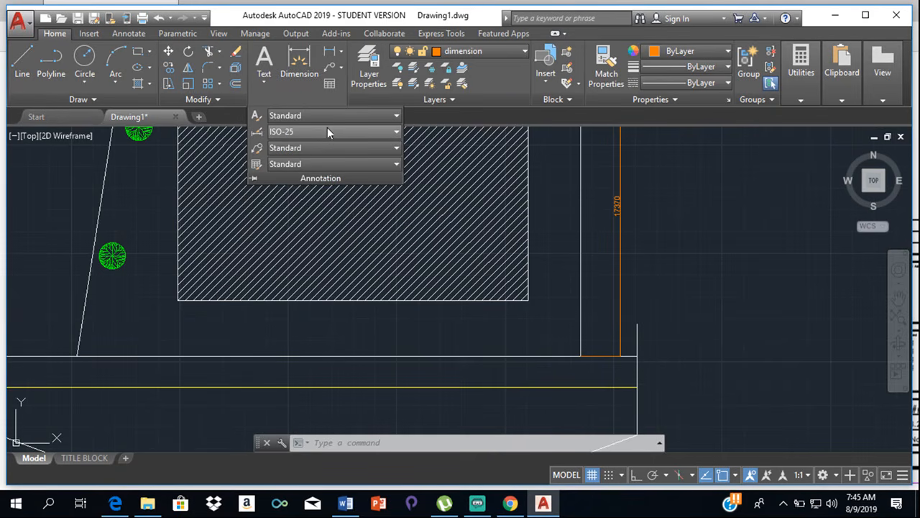
{"action": "left_click", "coordinate": [329, 132]}
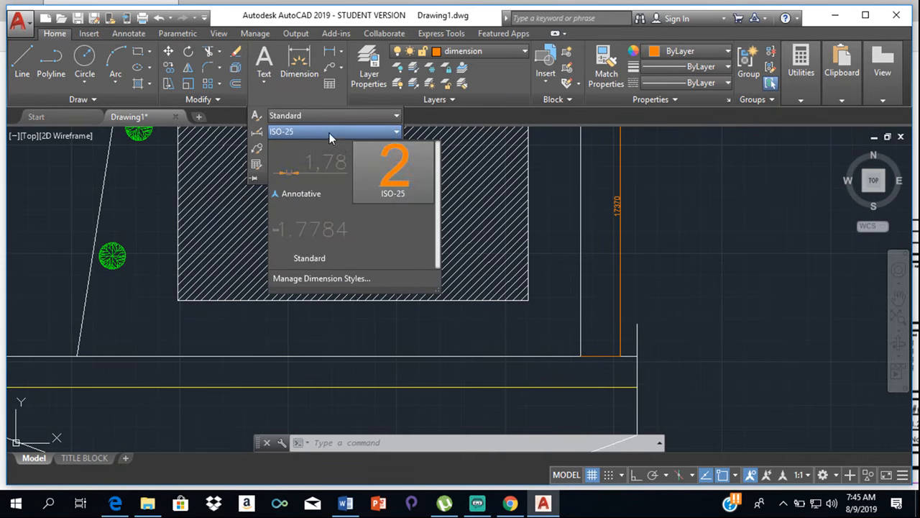
{"action": "left_click", "coordinate": [395, 279]}
{"action": "left_click", "coordinate": [599, 223]}
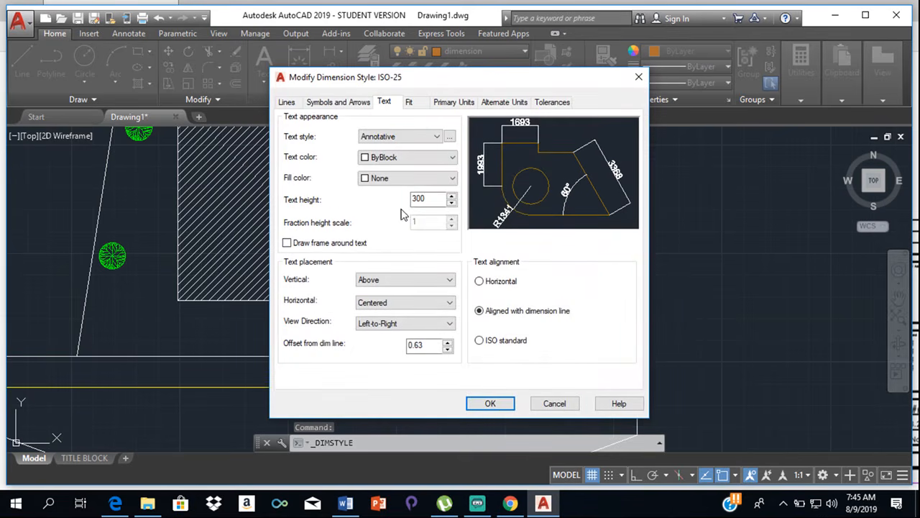
{"action": "left_click", "coordinate": [436, 136]}
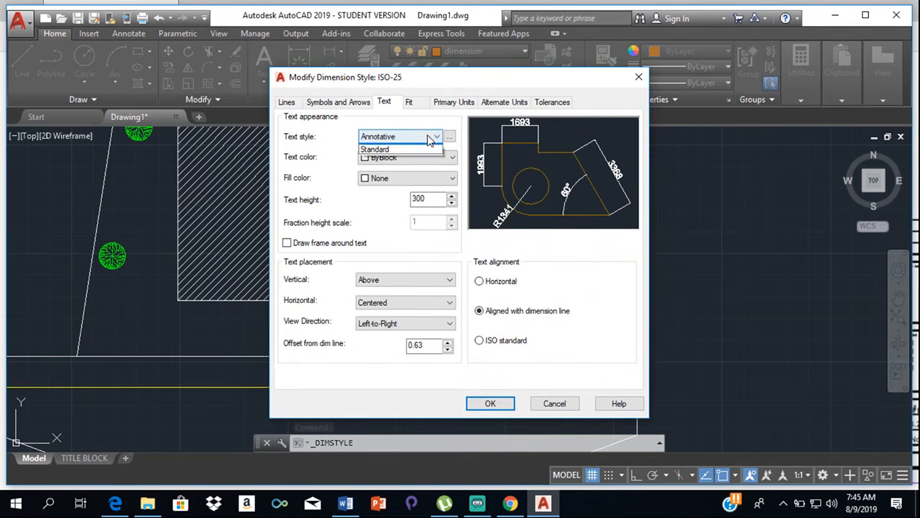
{"action": "left_click", "coordinate": [441, 225]}
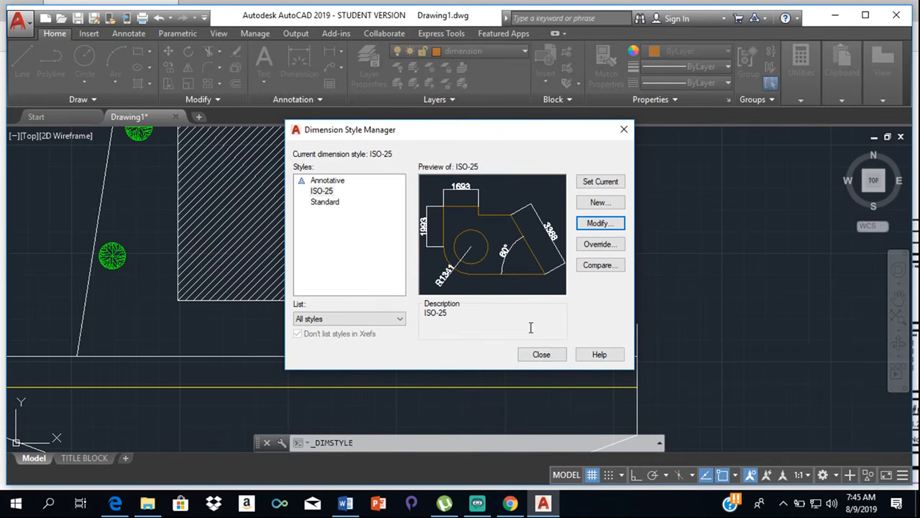
{"action": "left_click", "coordinate": [539, 360]}
- Switch to the site plan PDF in Edge and examine how the boundary and road are dimensioned
{"action": "scroll", "coordinate": [539, 361], "scroll_direction": "down", "scroll_amount": 6}
{"action": "scroll", "coordinate": [530, 323], "scroll_direction": "down", "scroll_amount": 2}
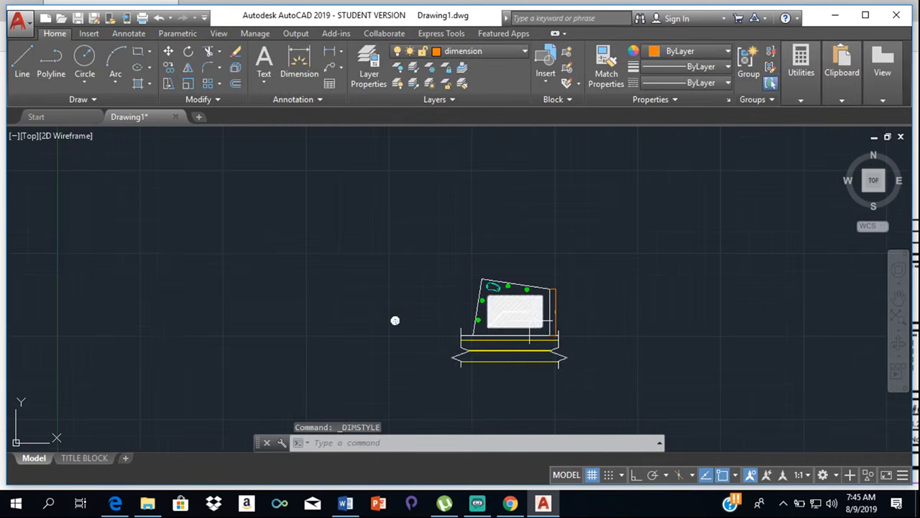
{"action": "scroll", "coordinate": [527, 321], "scroll_direction": "up", "scroll_amount": 4}
{"action": "middle_click_drag", "start_coordinate": [256, 379], "coordinate": [336, 254]}
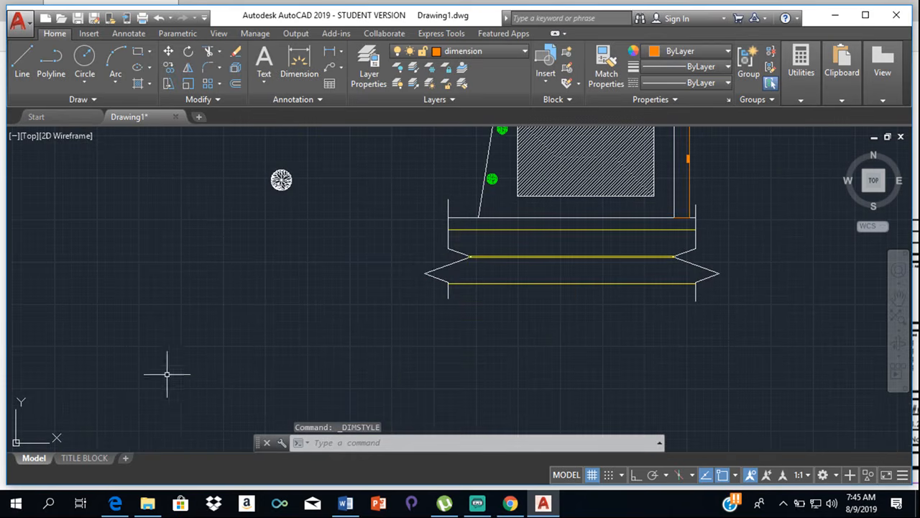
{"action": "left_click", "coordinate": [116, 503]}
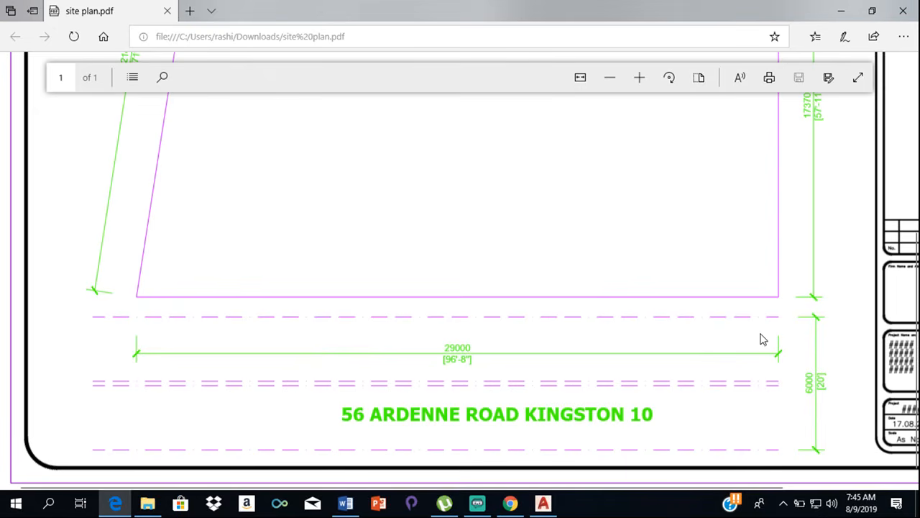
{"action": "scroll", "coordinate": [684, 214], "scroll_direction": "up", "scroll_amount": 5}
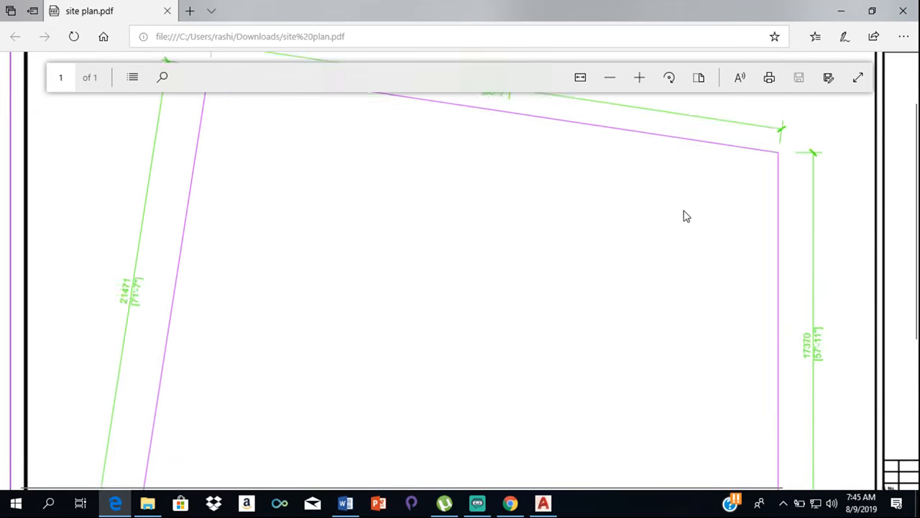
{"action": "scroll", "coordinate": [686, 206], "scroll_direction": "down", "scroll_amount": 3}
{"action": "scroll", "coordinate": [686, 206], "scroll_direction": "down", "scroll_amount": 3}
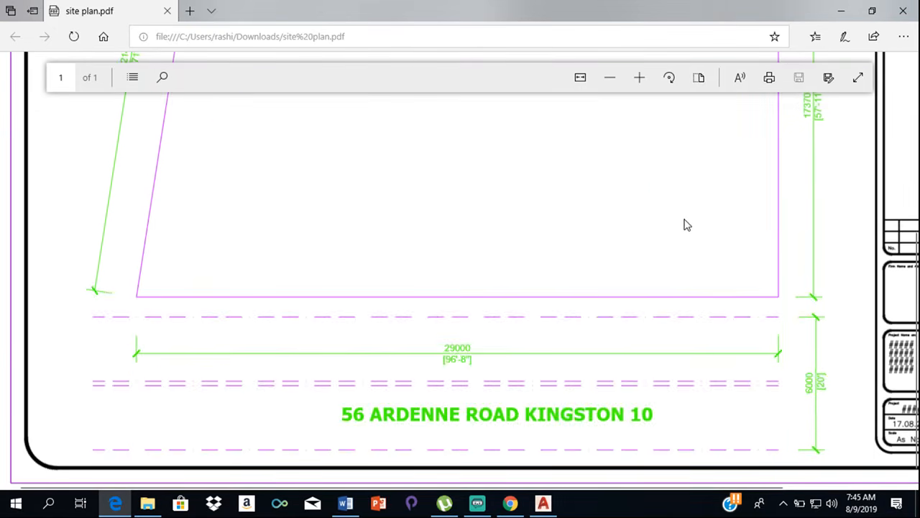